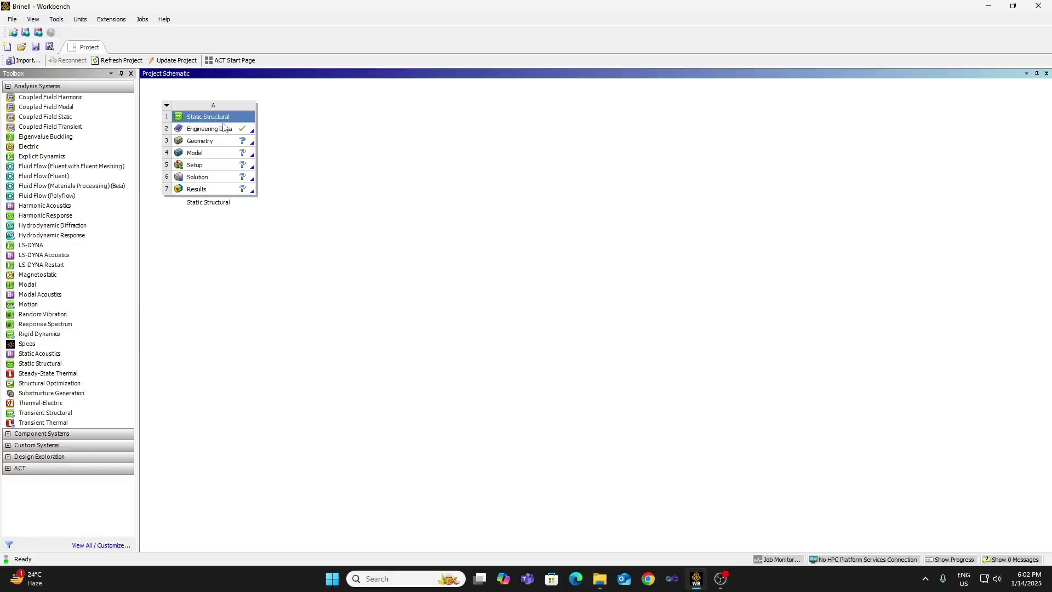
# Review the MS material's isotropic elasticity and bilinear isotropic hardening properties in Engineering Data, including the Young's modulus units and Derive from options.
pyautogui.doubleClick(224, 129)
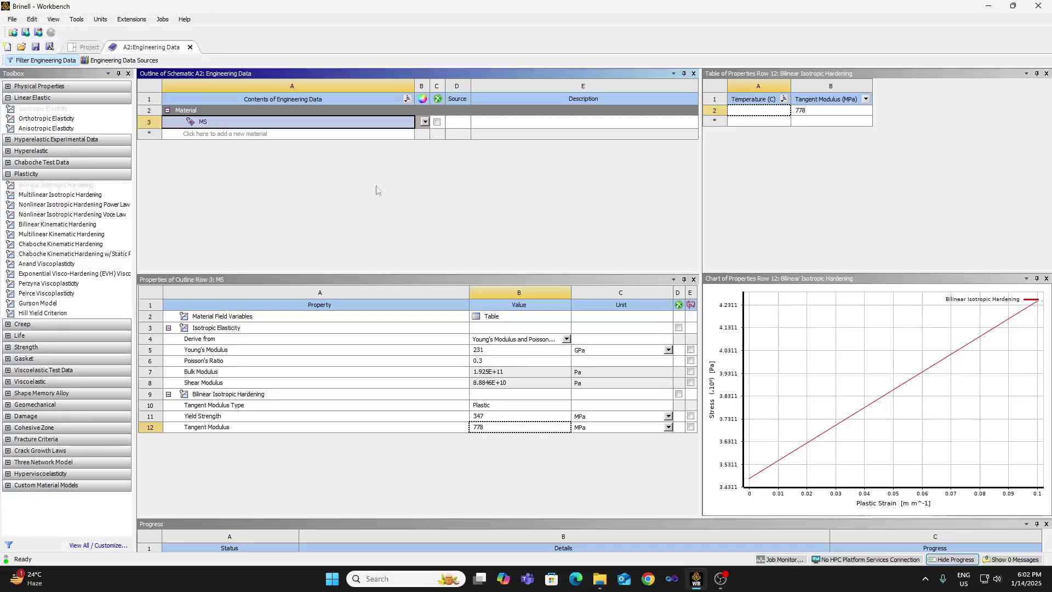
pyautogui.click(244, 126)
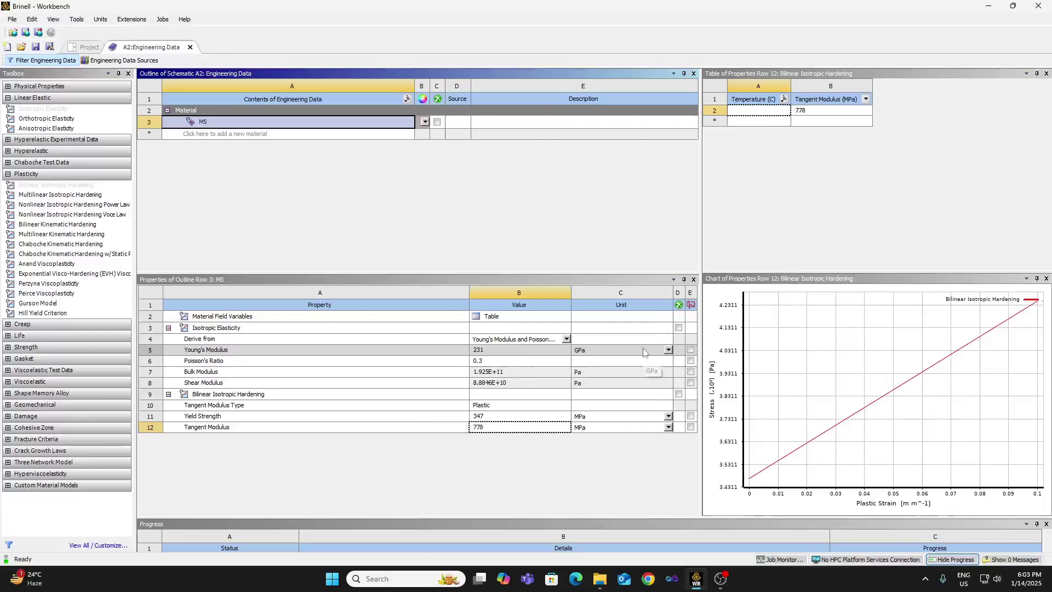
pyautogui.click(667, 350)
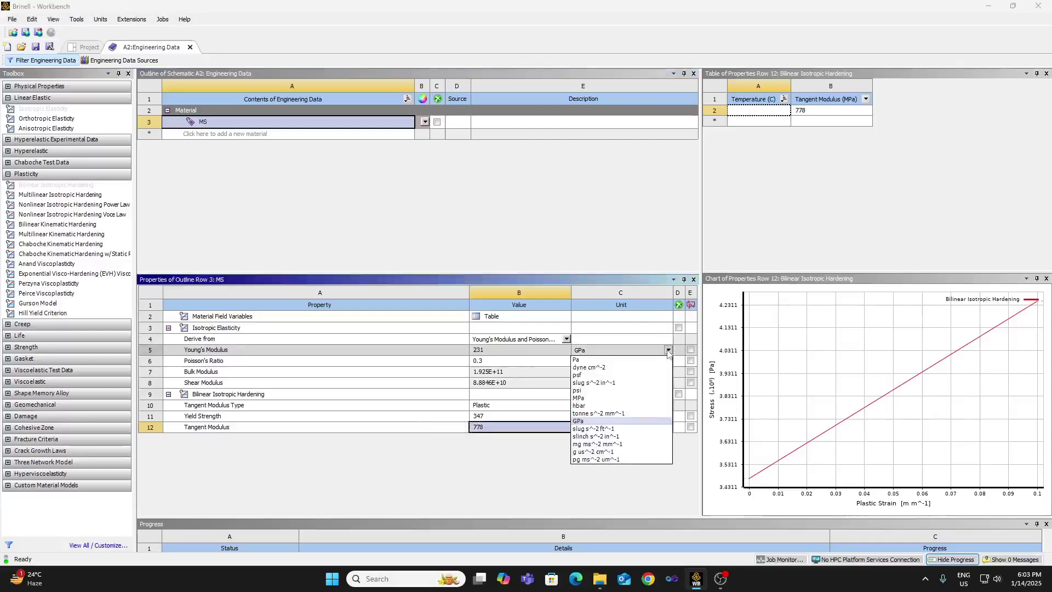
pyautogui.click(667, 351)
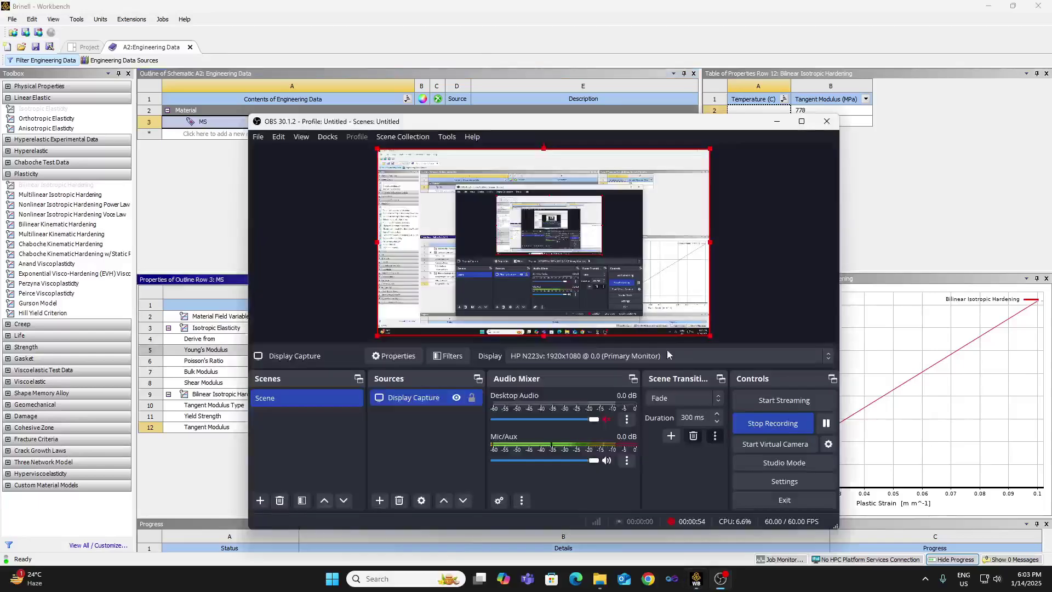
pyautogui.click(777, 122)
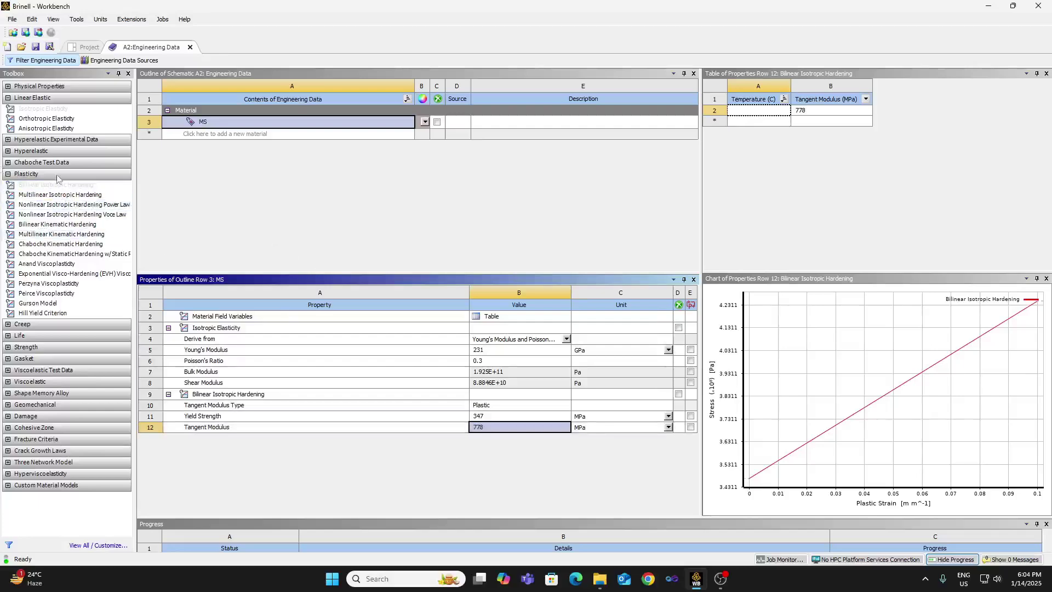
pyautogui.click(212, 124)
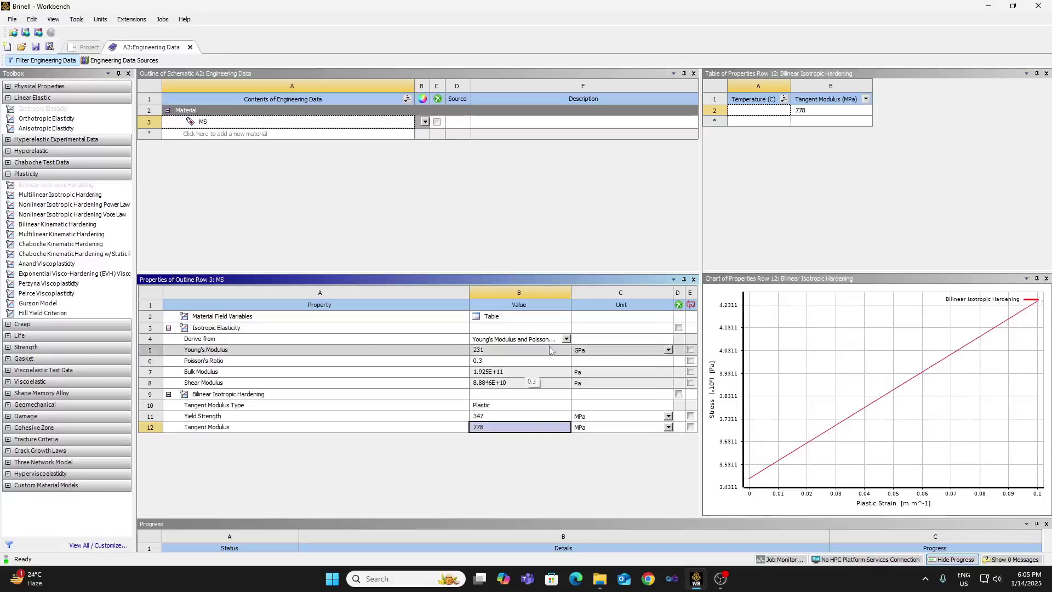
pyautogui.click(567, 340)
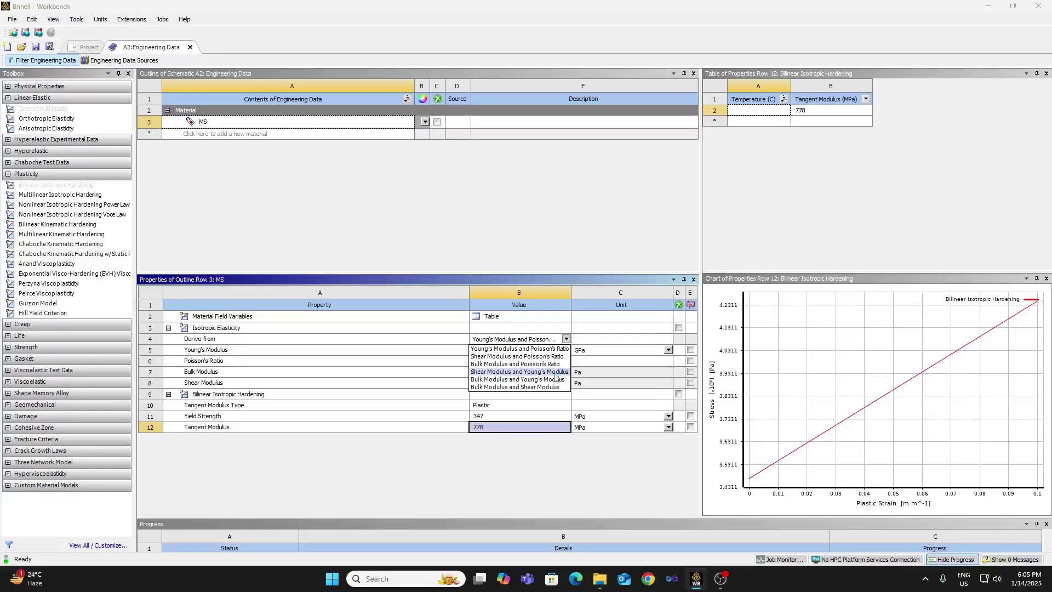
pyautogui.click(577, 477)
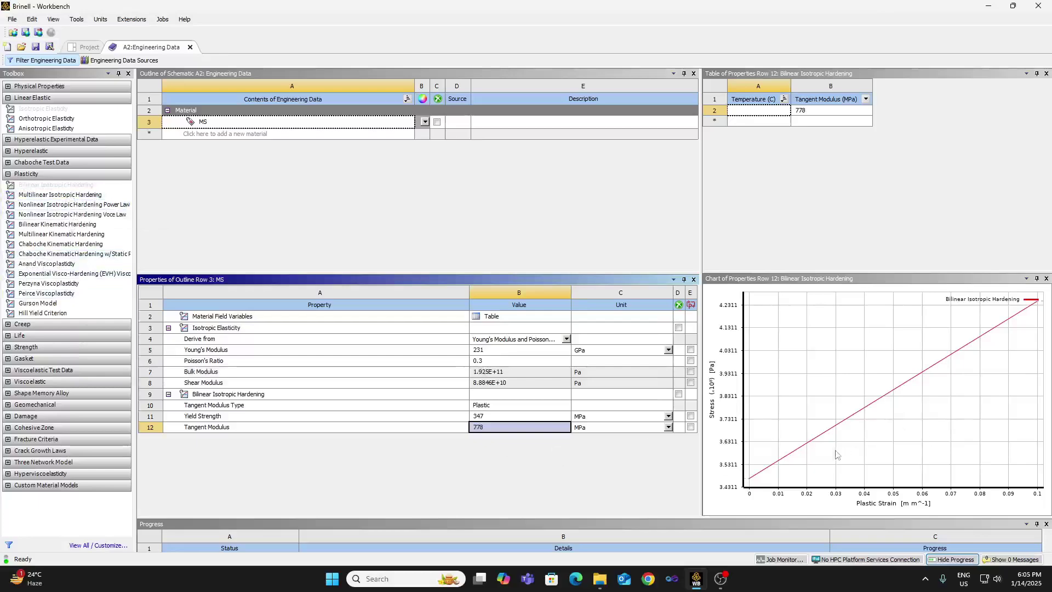
pyautogui.moveTo(789, 458)
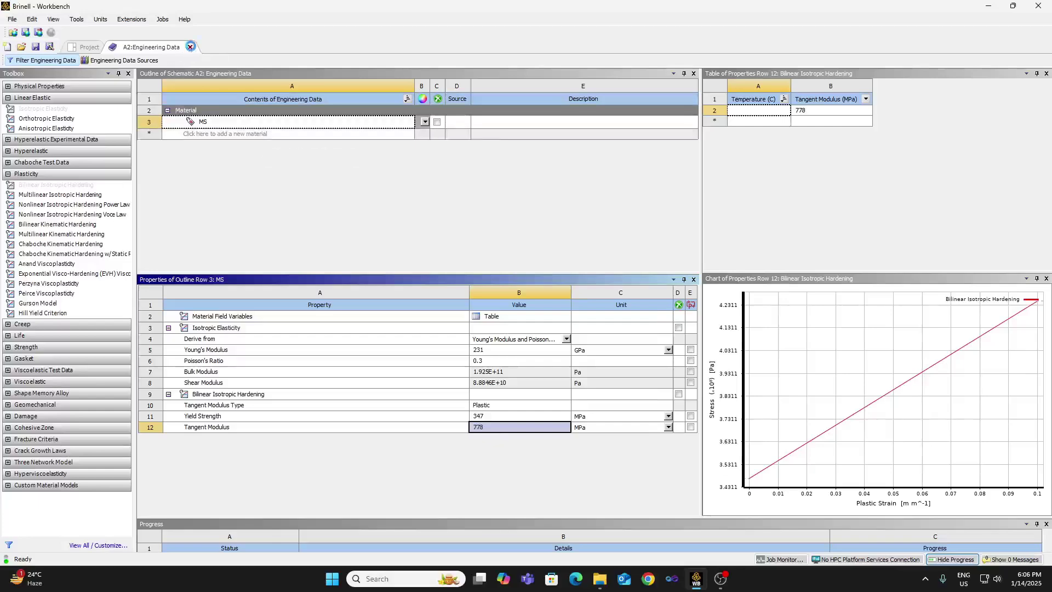
pyautogui.click(190, 47)
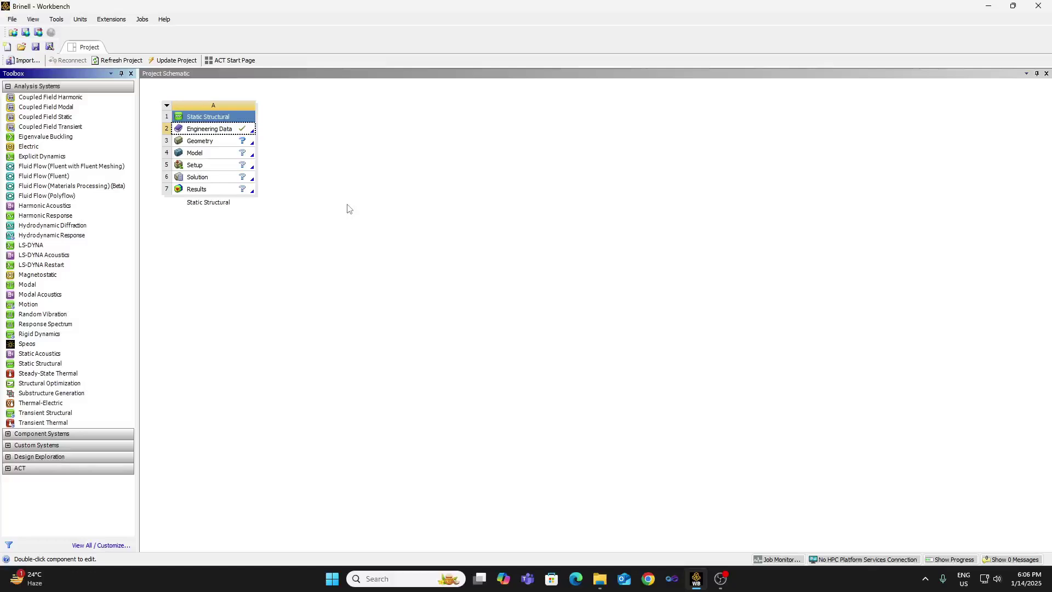
# Create a new DesignModeler geometry for the Static Structural system's Geometry cell.
pyautogui.click(229, 145)
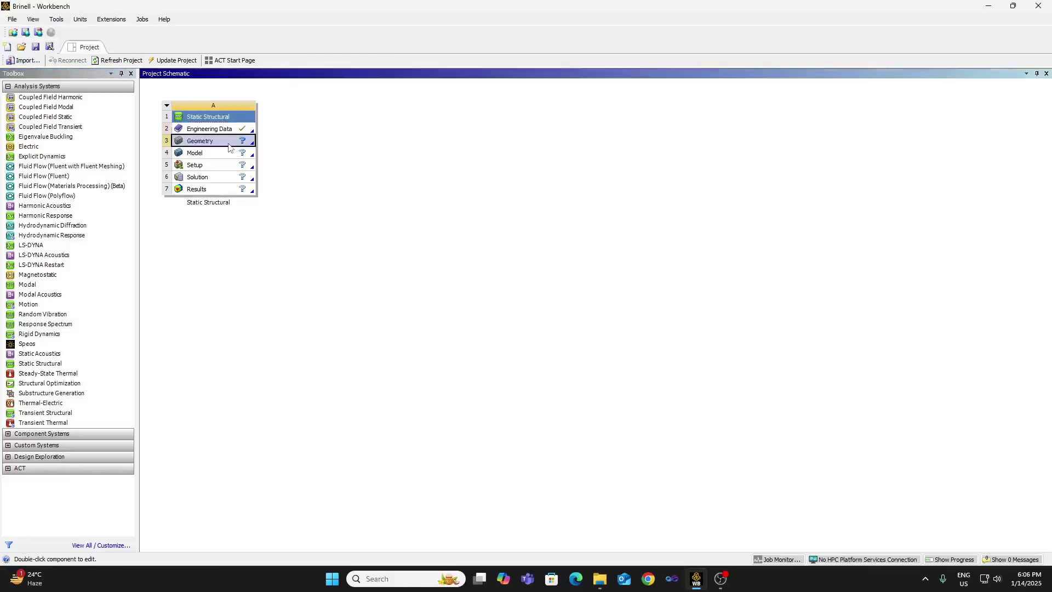
pyautogui.rightClick(229, 146)
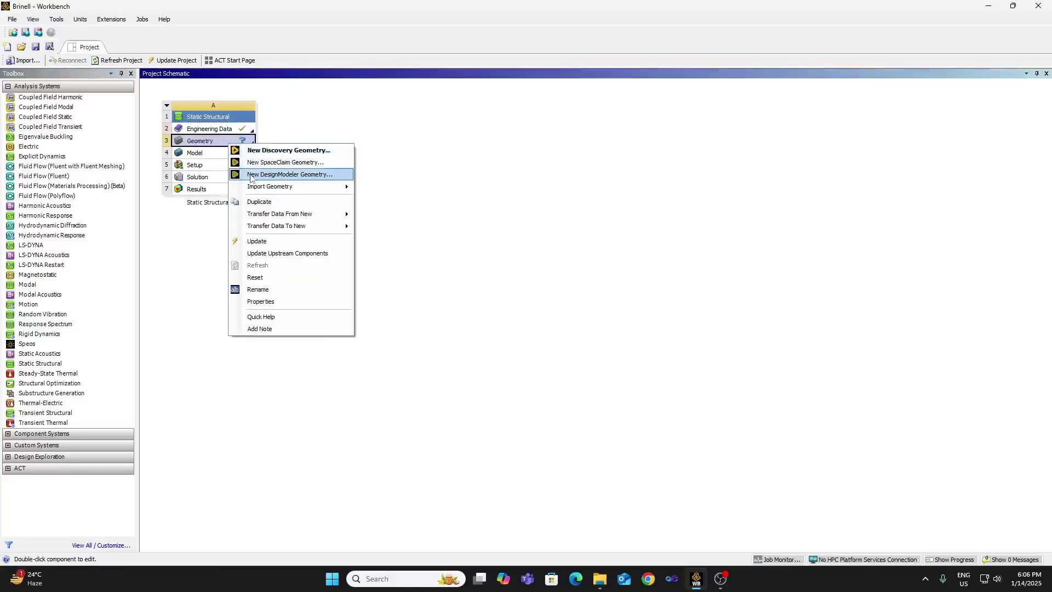
pyautogui.click(251, 176)
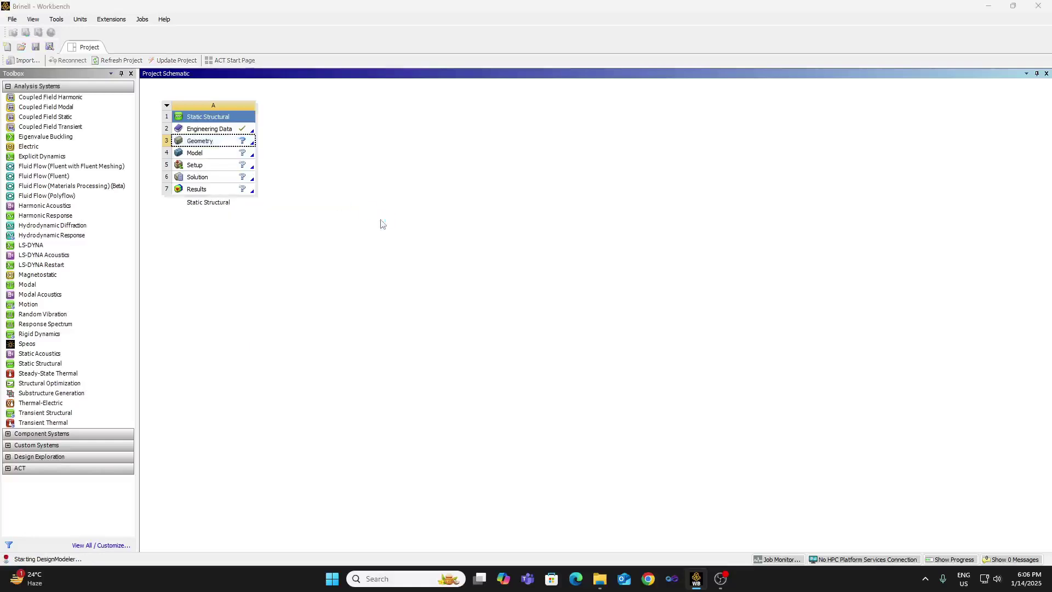
pyautogui.click(720, 579)
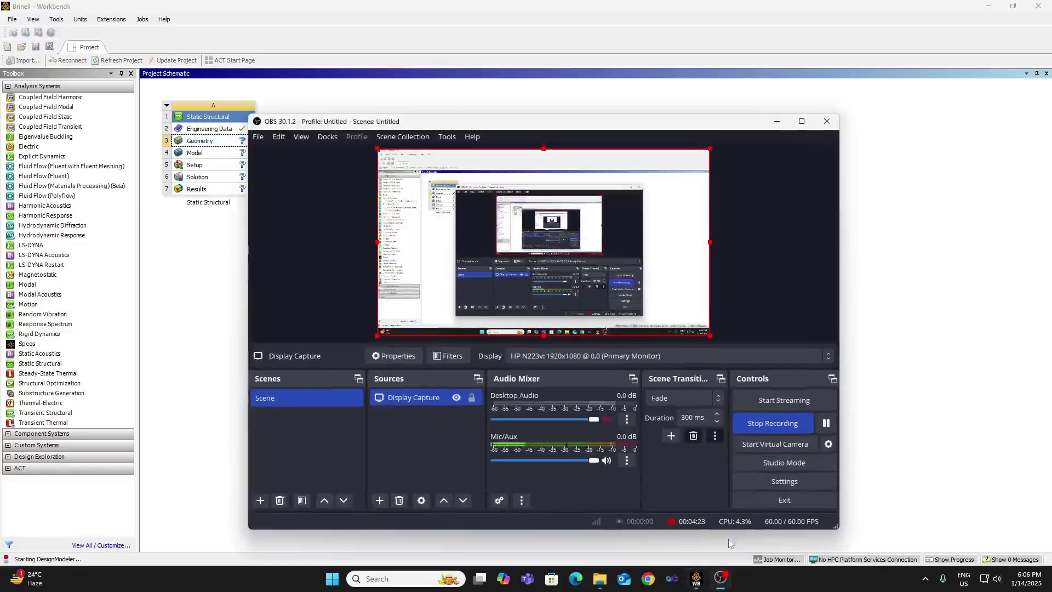
pyautogui.click(825, 424)
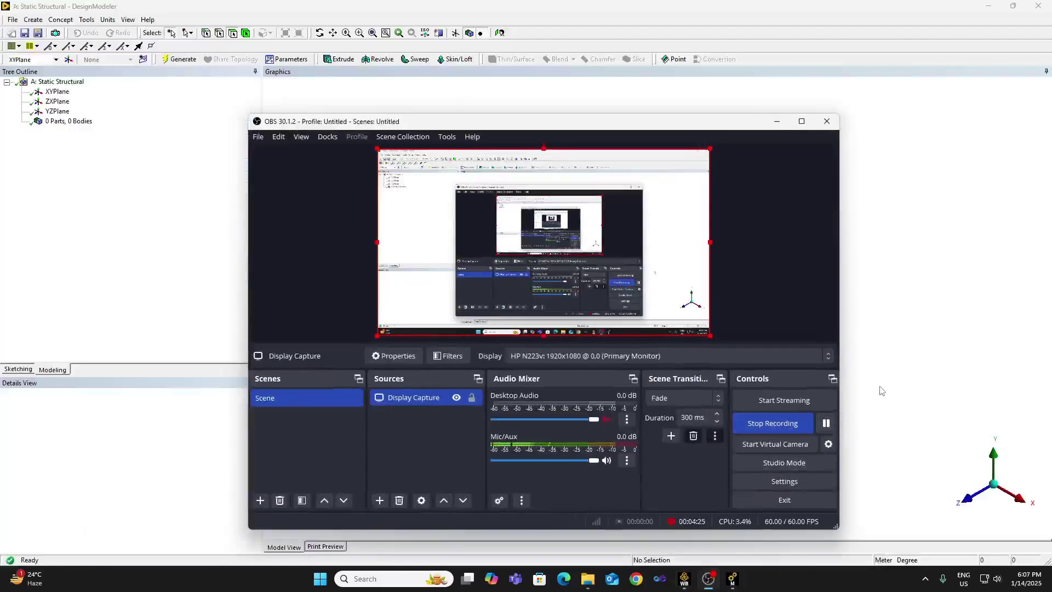
pyautogui.click(881, 389)
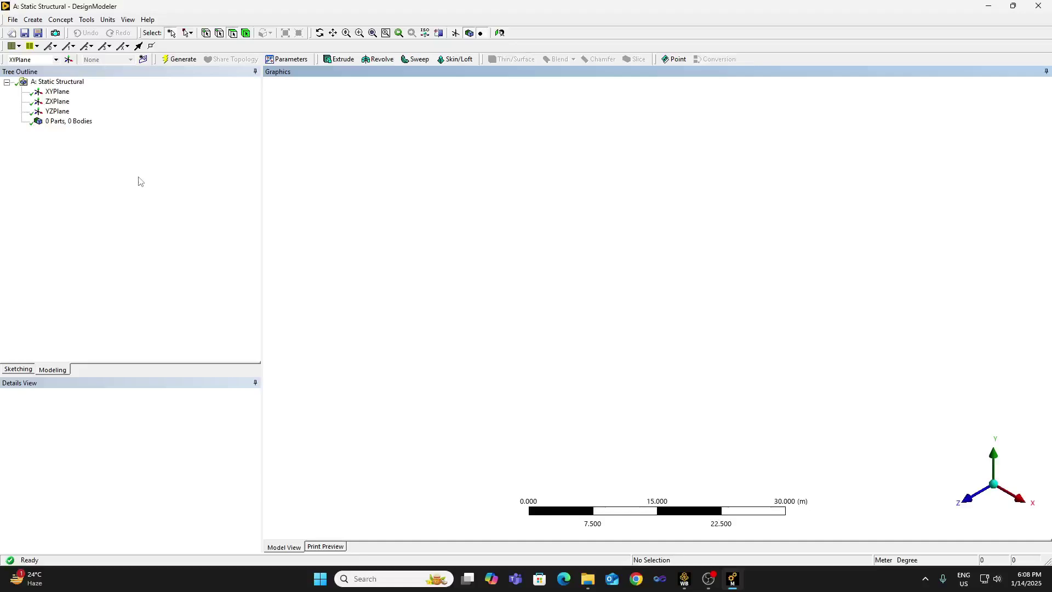
pyautogui.click(35, 21)
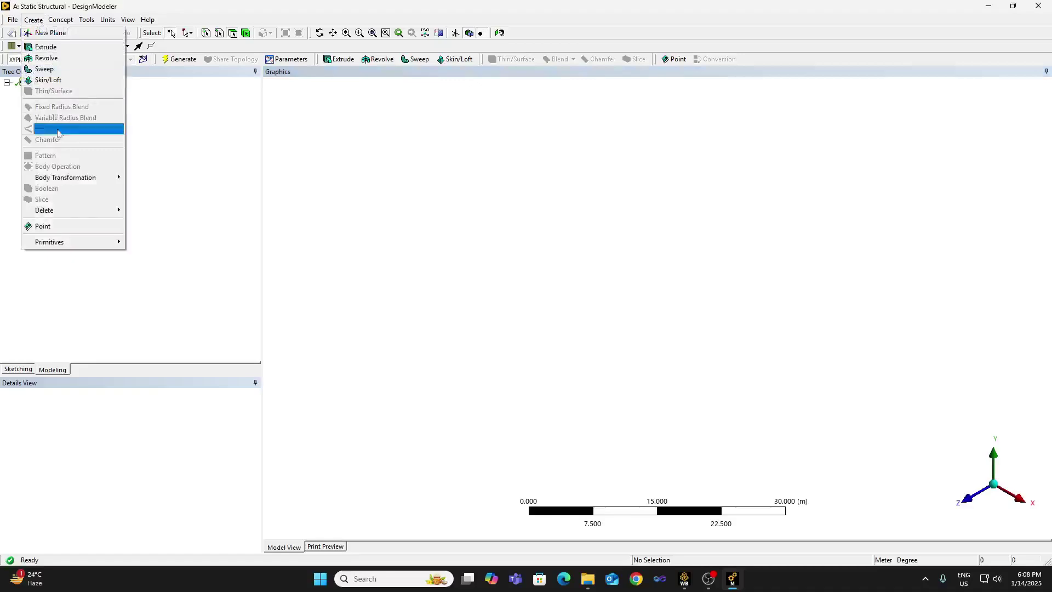
pyautogui.moveTo(71, 247)
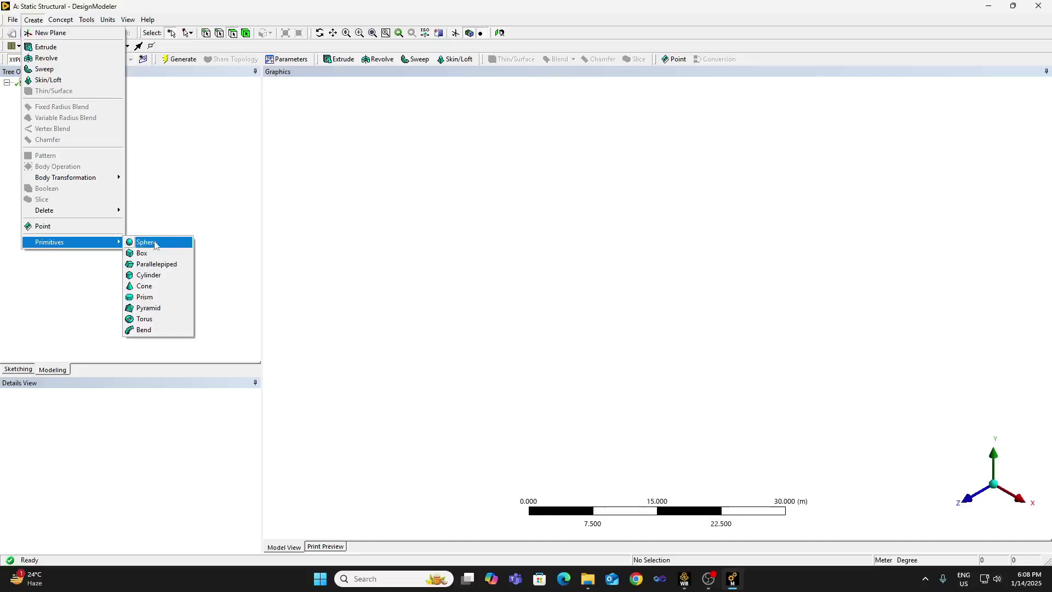
pyautogui.click(145, 243)
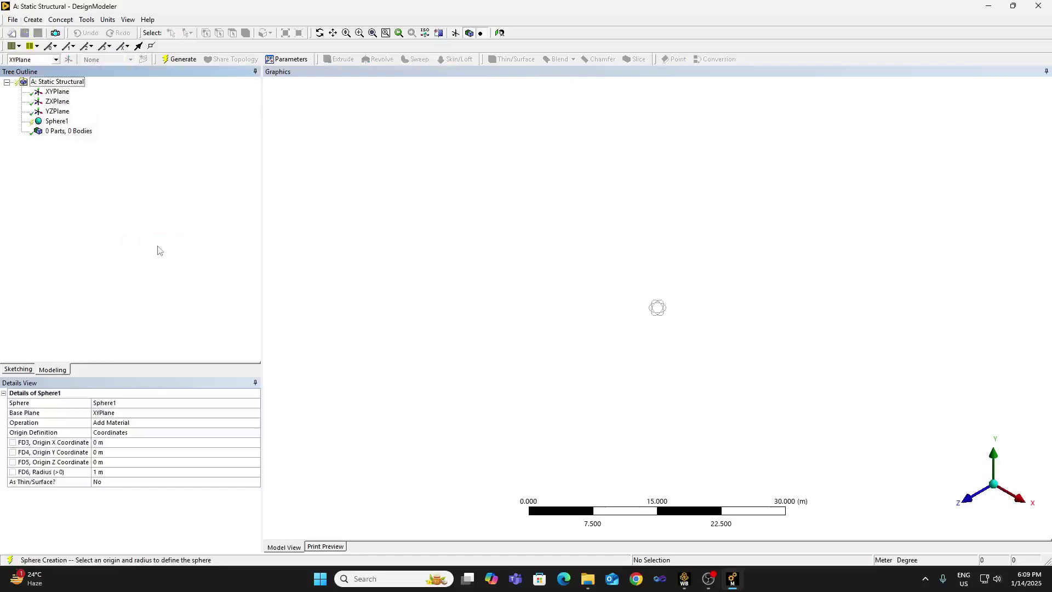
pyautogui.click(107, 21)
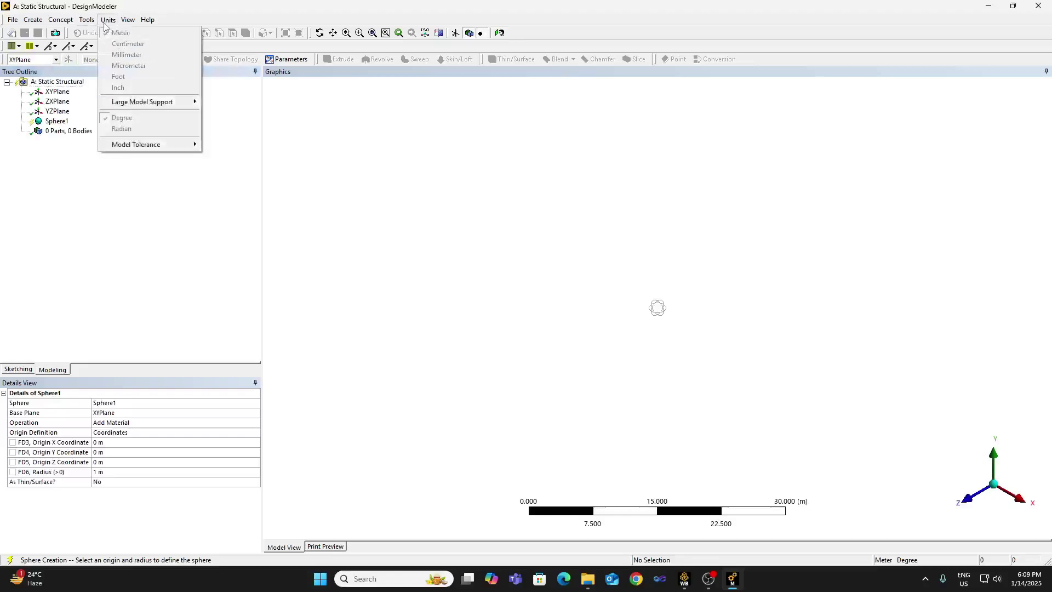
pyautogui.click(207, 229)
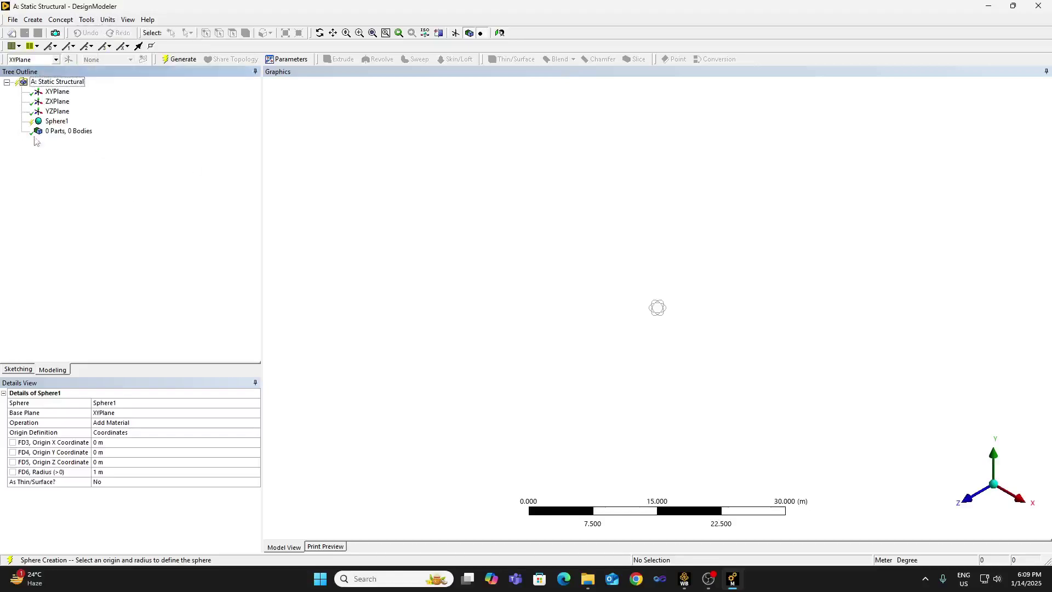
pyautogui.click(59, 121)
pyautogui.press('Delete')
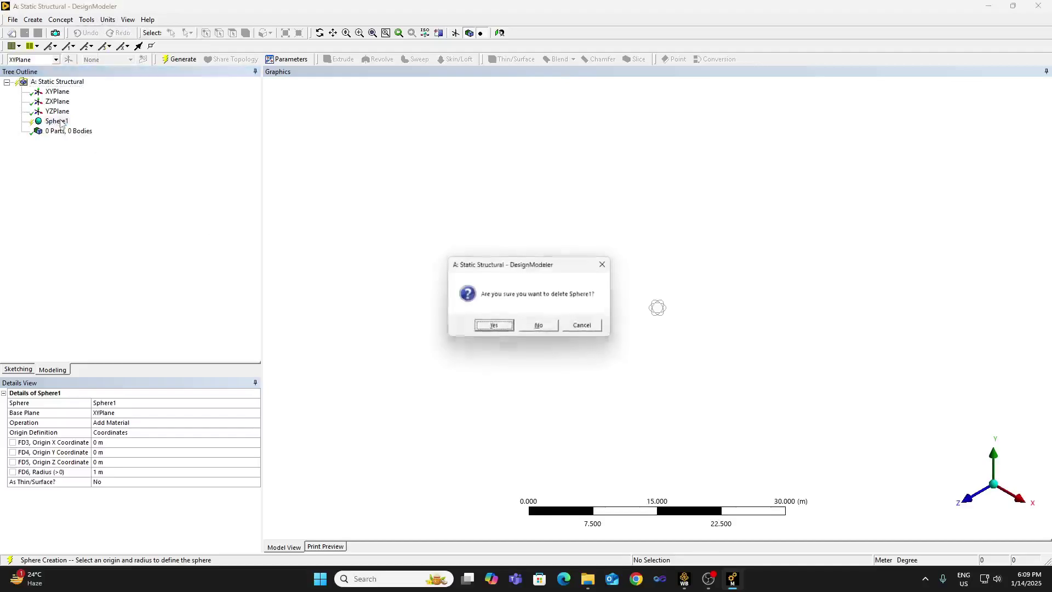
pyautogui.click(503, 329)
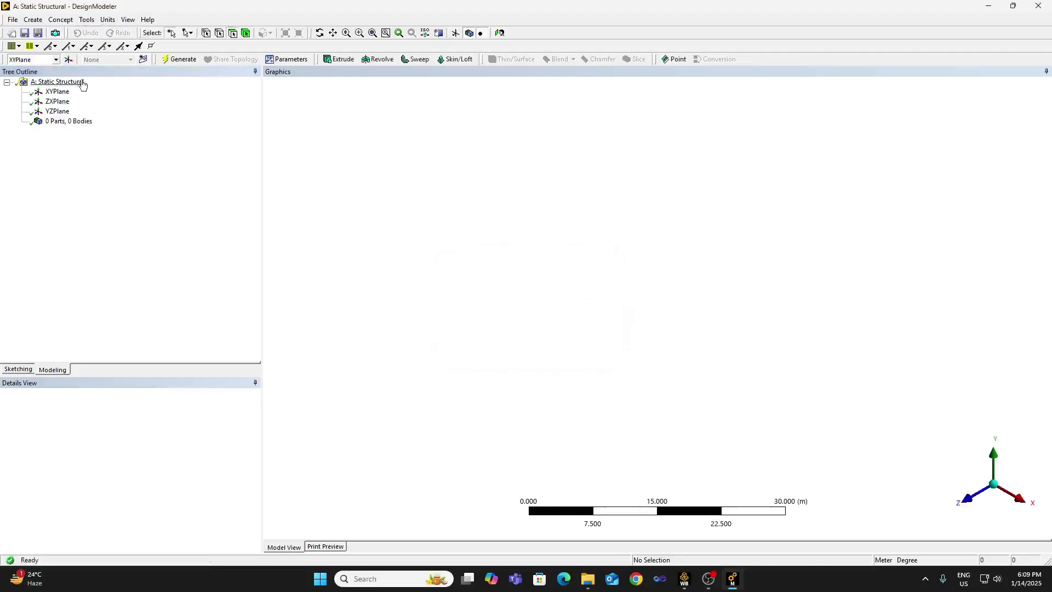
pyautogui.click(108, 19)
pyautogui.click(122, 43)
pyautogui.click(34, 19)
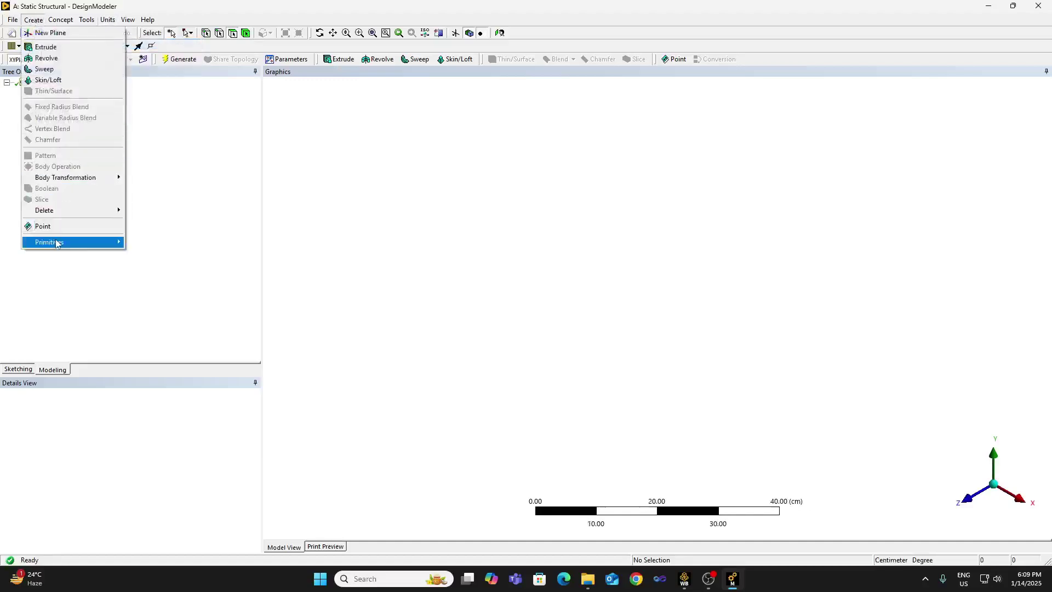
pyautogui.click(152, 243)
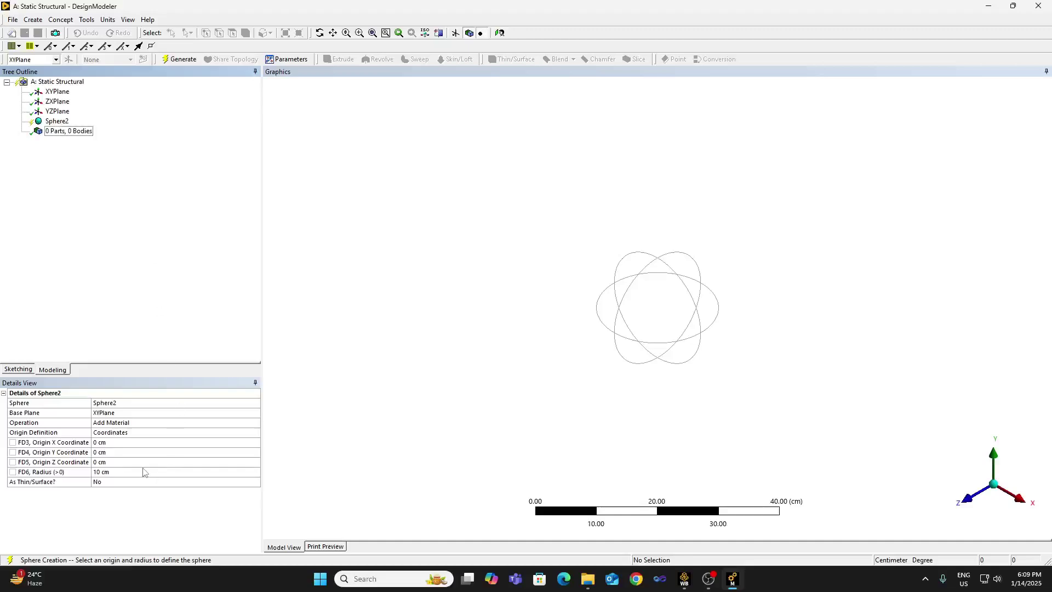
pyautogui.click(143, 470)
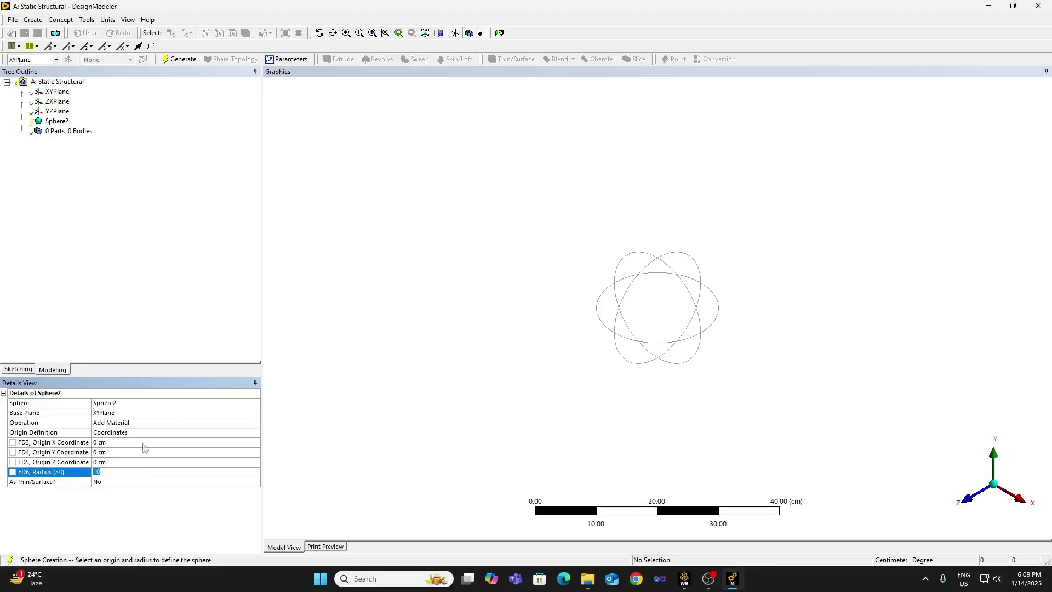
pyautogui.click(108, 22)
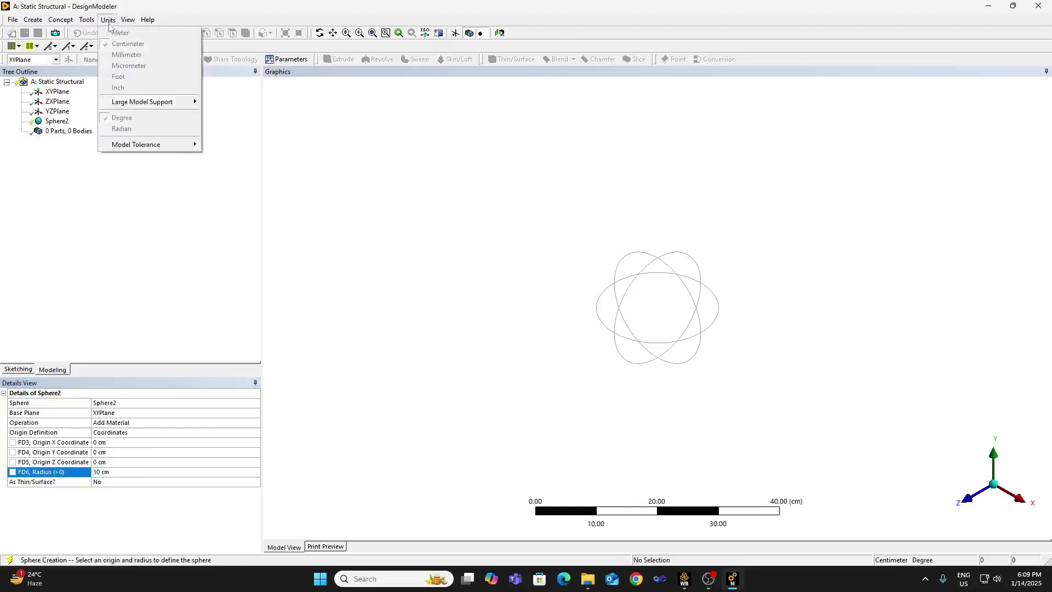
pyautogui.click(117, 277)
pyautogui.click(53, 121)
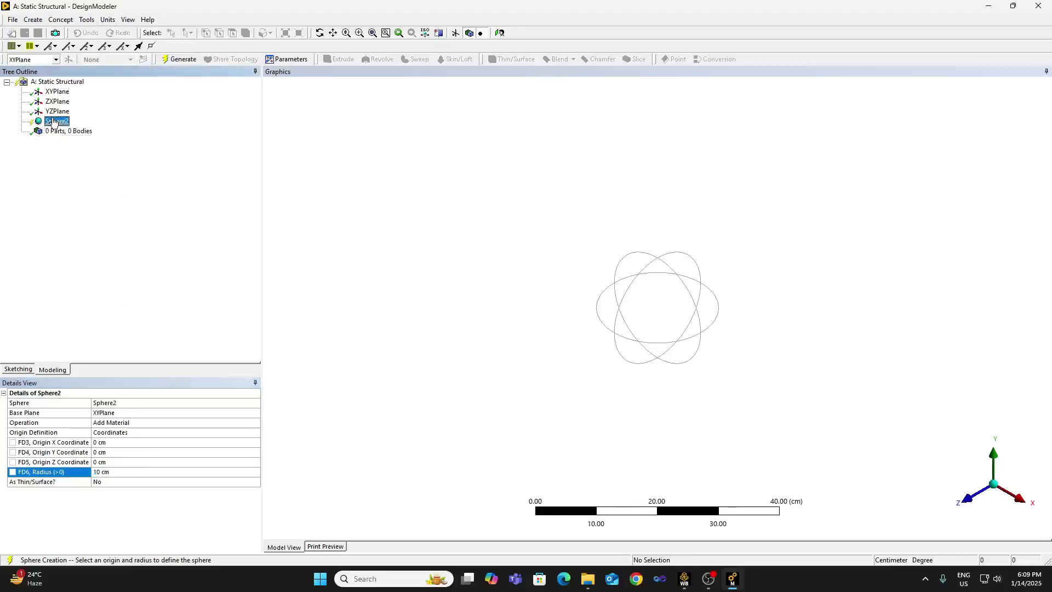
pyautogui.rightClick(53, 121)
pyautogui.click(74, 124)
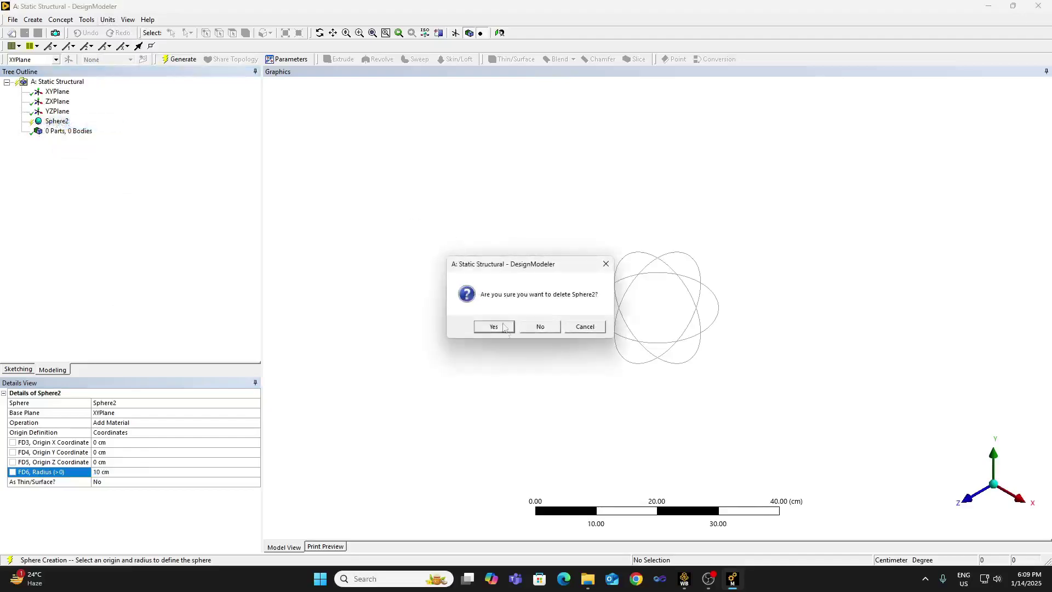
pyautogui.click(504, 327)
# Set the model's length unit to Millimeter.
pyautogui.click(109, 22)
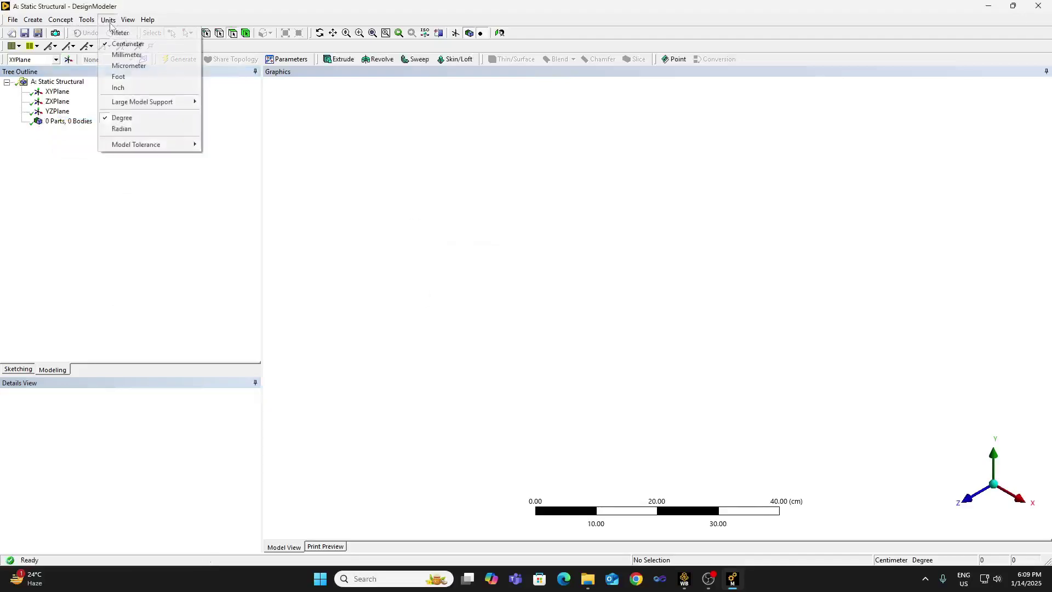
pyautogui.click(129, 65)
pyautogui.click(107, 20)
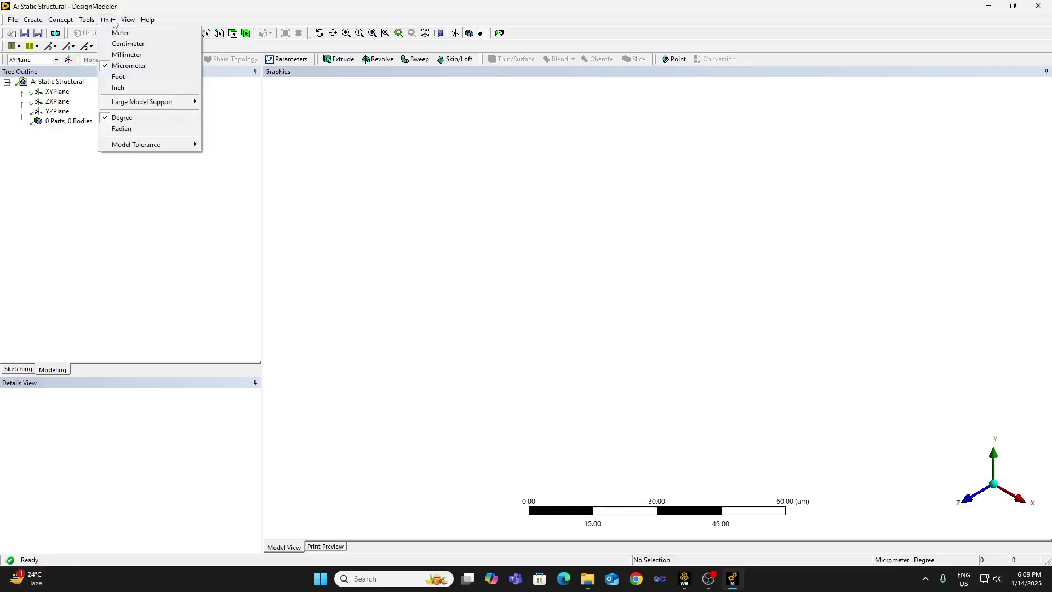
pyautogui.click(127, 54)
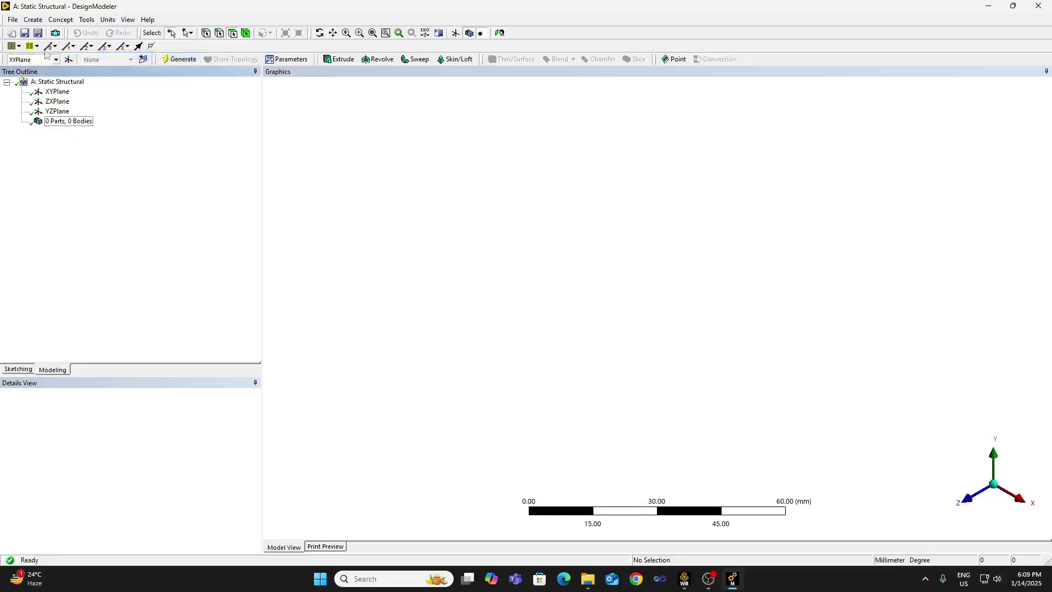
# Add a sphere primitive on the XYPlane with a radius of 5 mm.
pyautogui.click(33, 20)
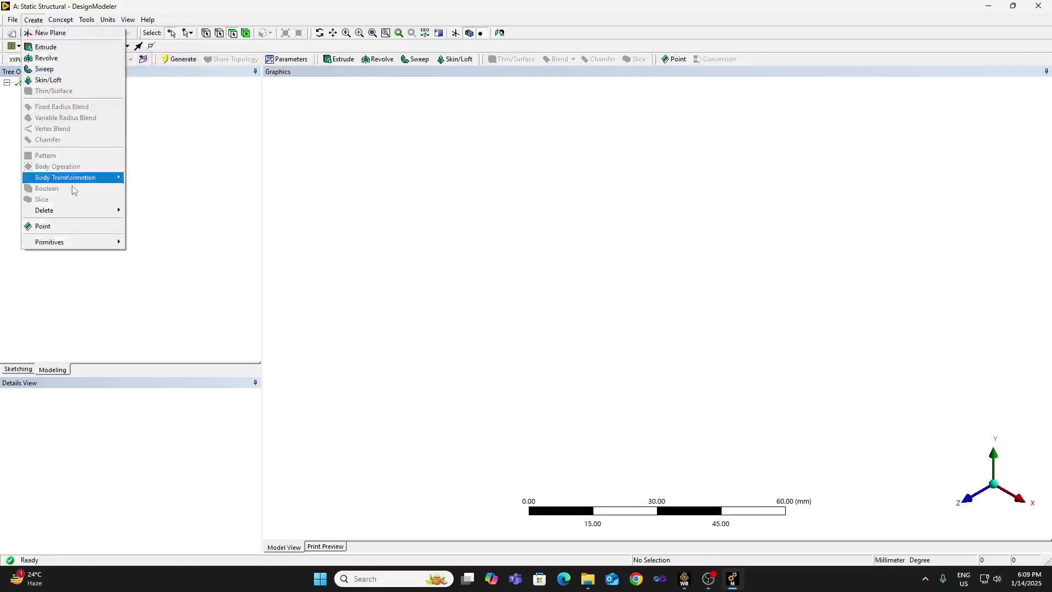
pyautogui.moveTo(122, 251)
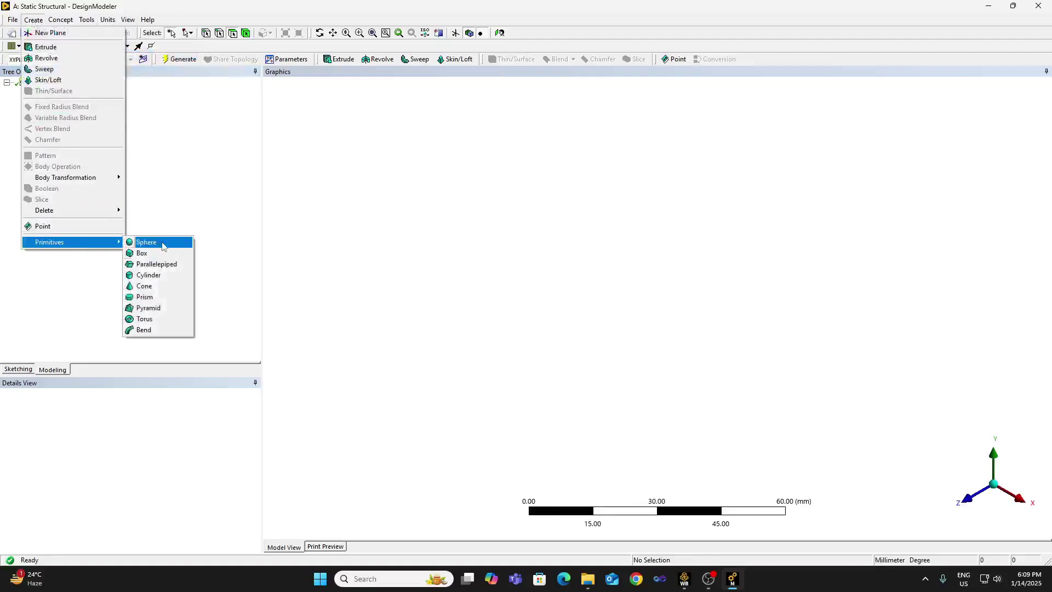
pyautogui.click(160, 243)
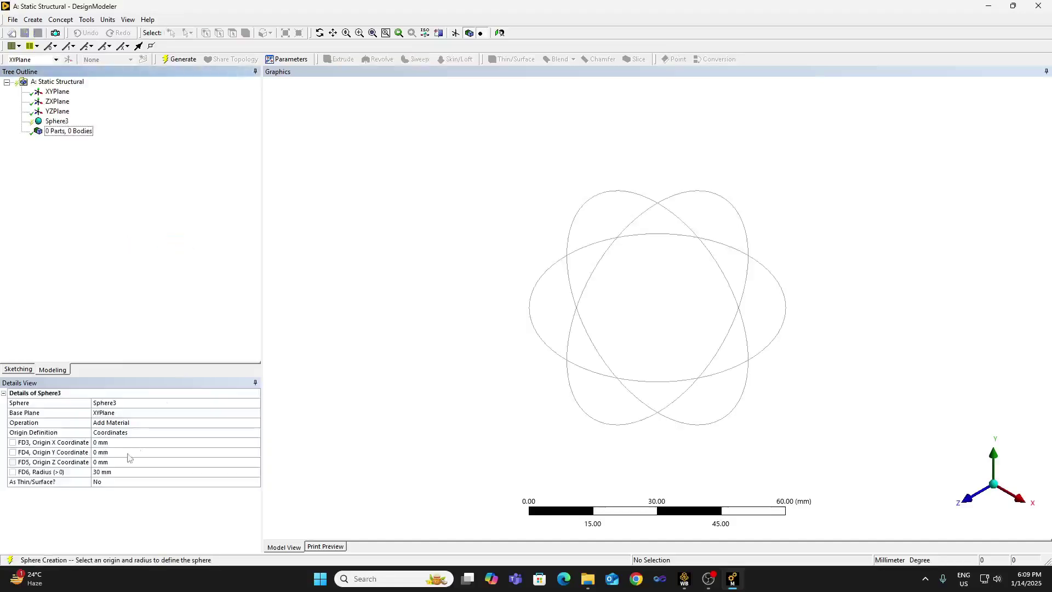
pyautogui.click(124, 471)
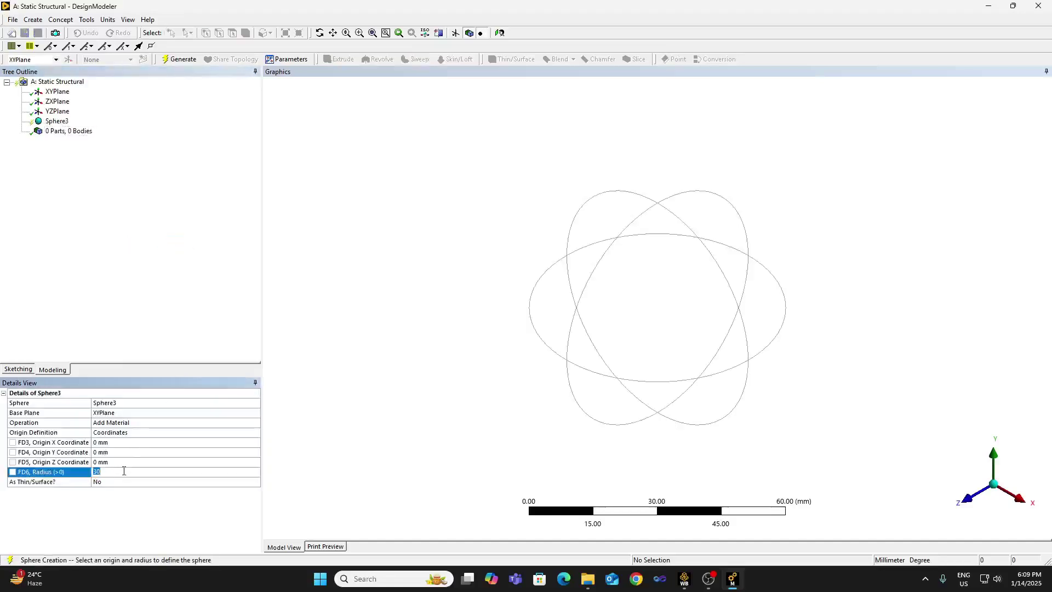
pyautogui.write('5')
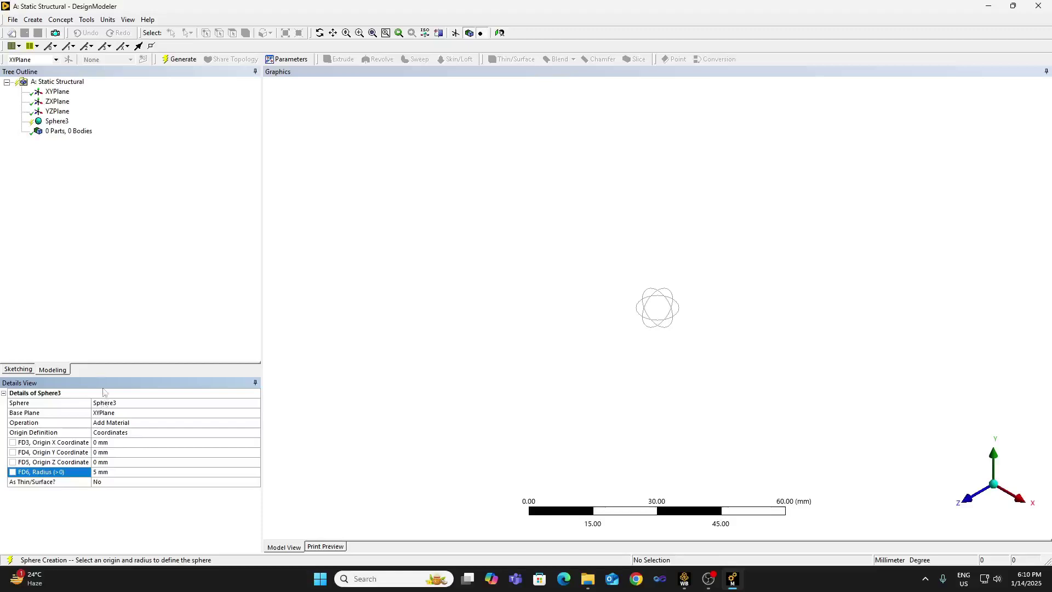
# Set the sphere's origin Z coordinate to 20 mm and generate the body.
pyautogui.click(320, 33)
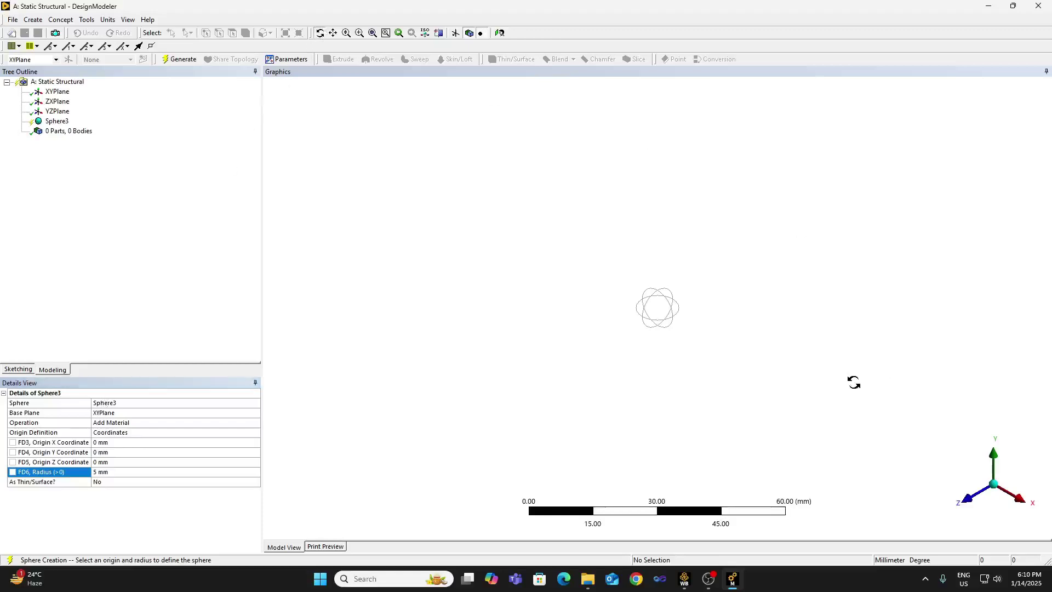
pyautogui.moveTo(852, 380); pyautogui.dragTo(617, 369)
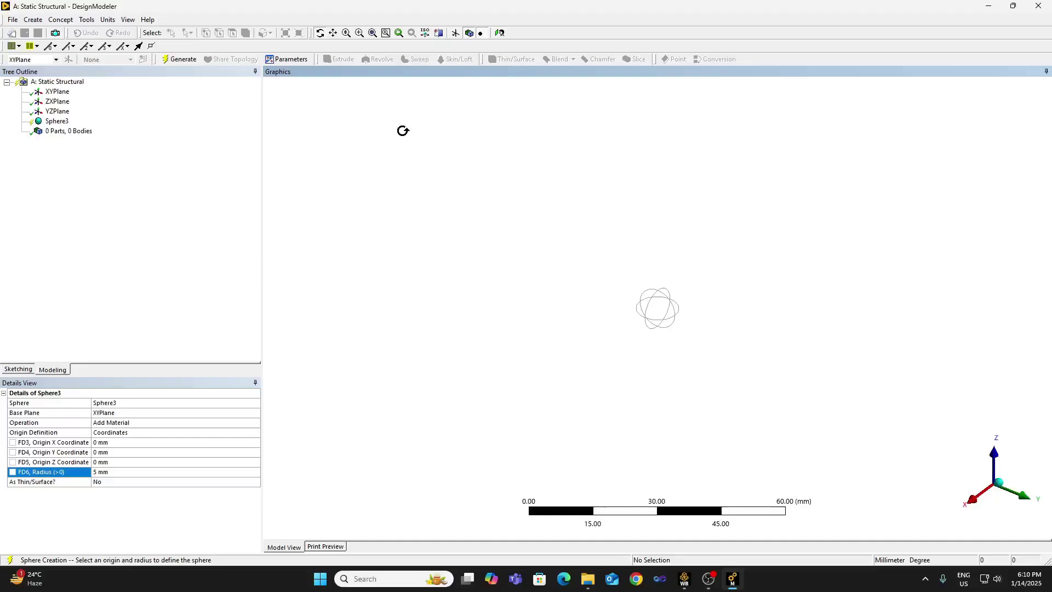
pyautogui.click(429, 35)
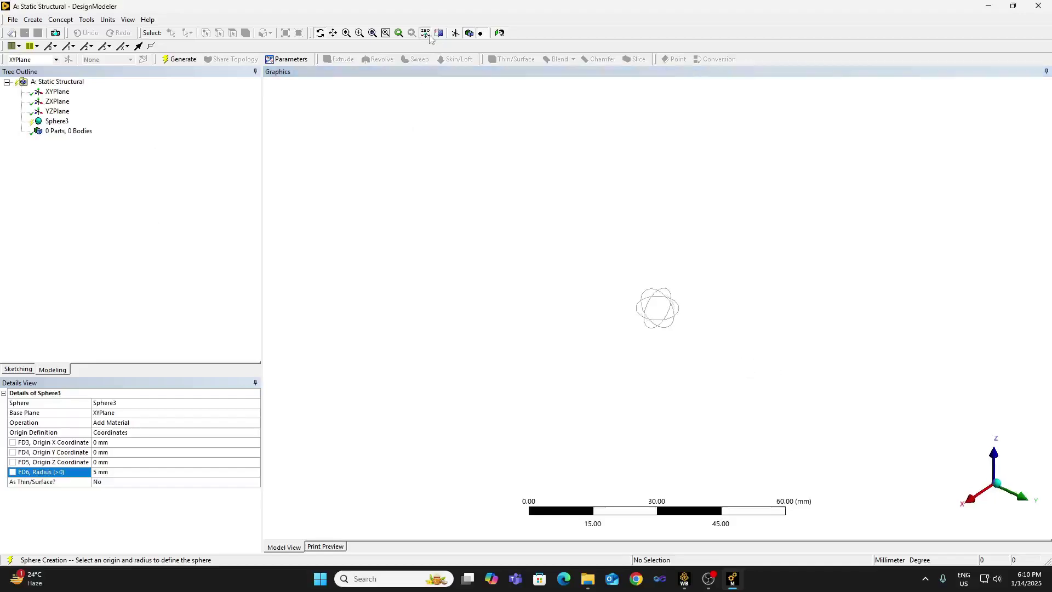
pyautogui.click(129, 461)
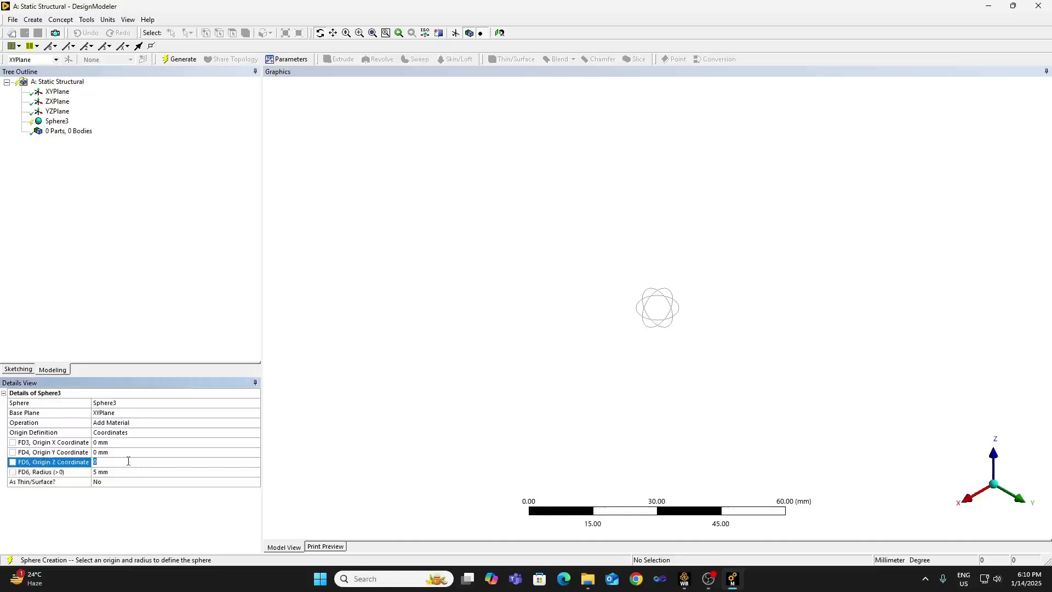
pyautogui.write('20')
pyautogui.press('Return')
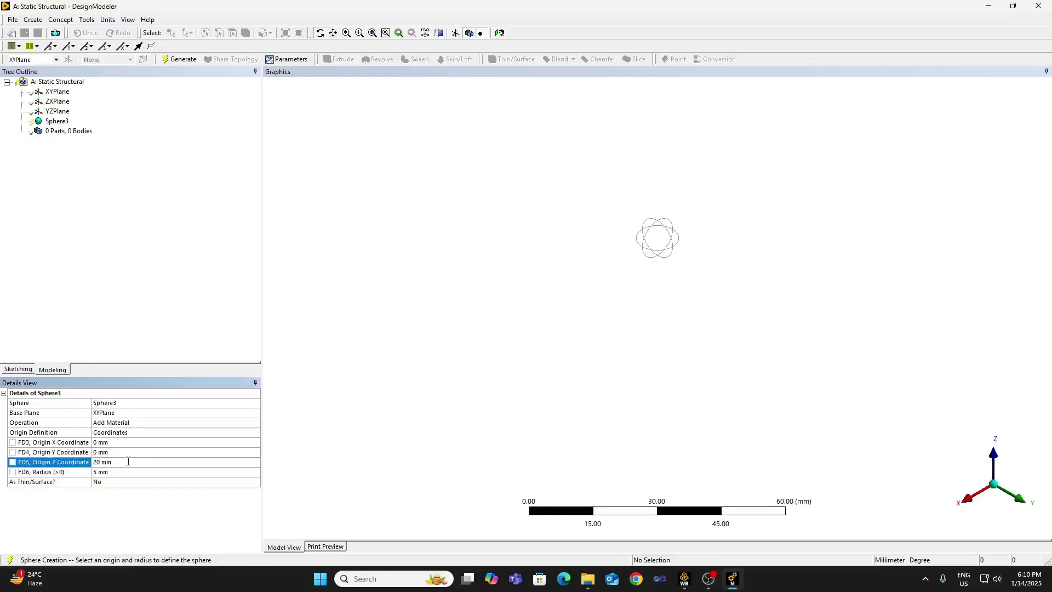
pyautogui.click(177, 61)
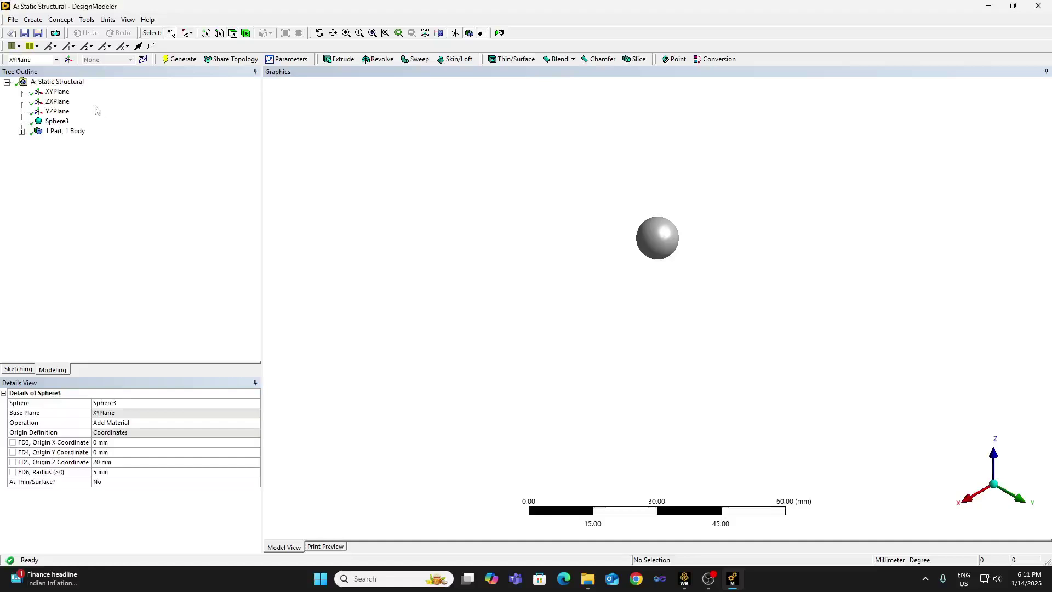
# Add a cylinder primitive on the XYPlane with a radius of 15 mm.
pyautogui.click(32, 19)
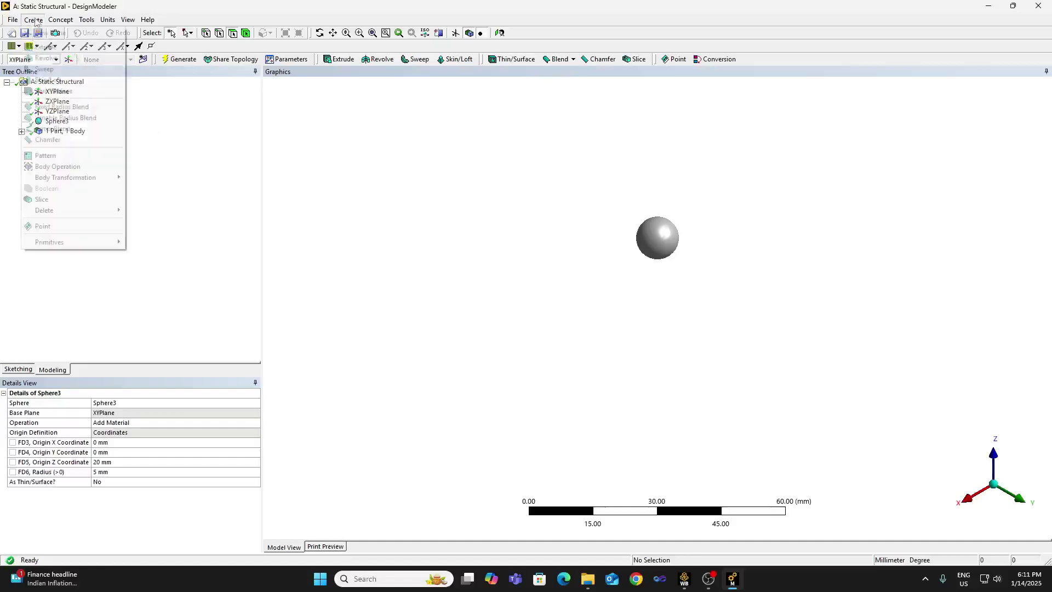
pyautogui.moveTo(71, 242)
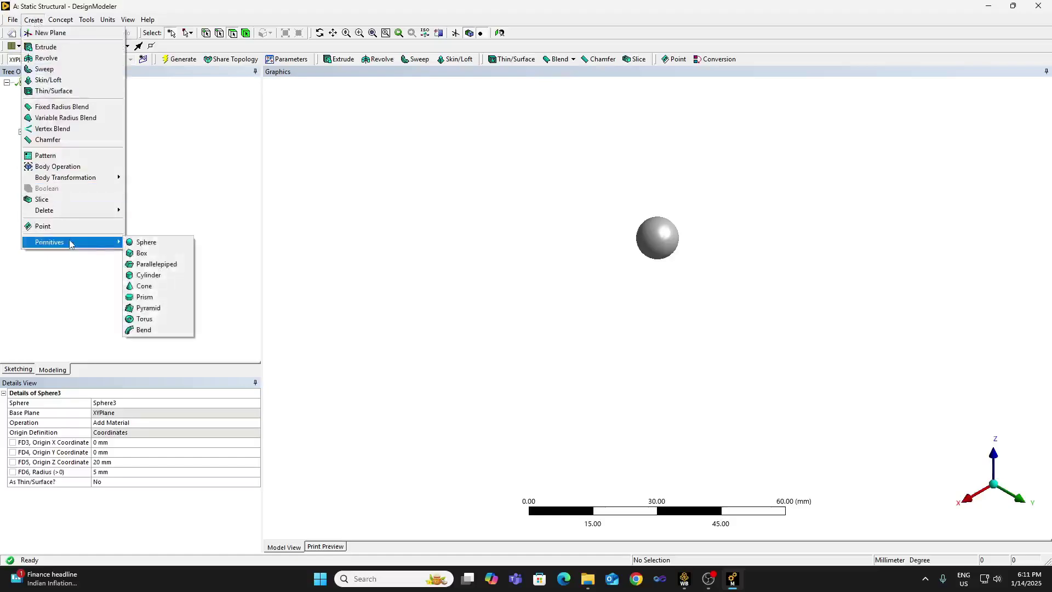
pyautogui.click(156, 276)
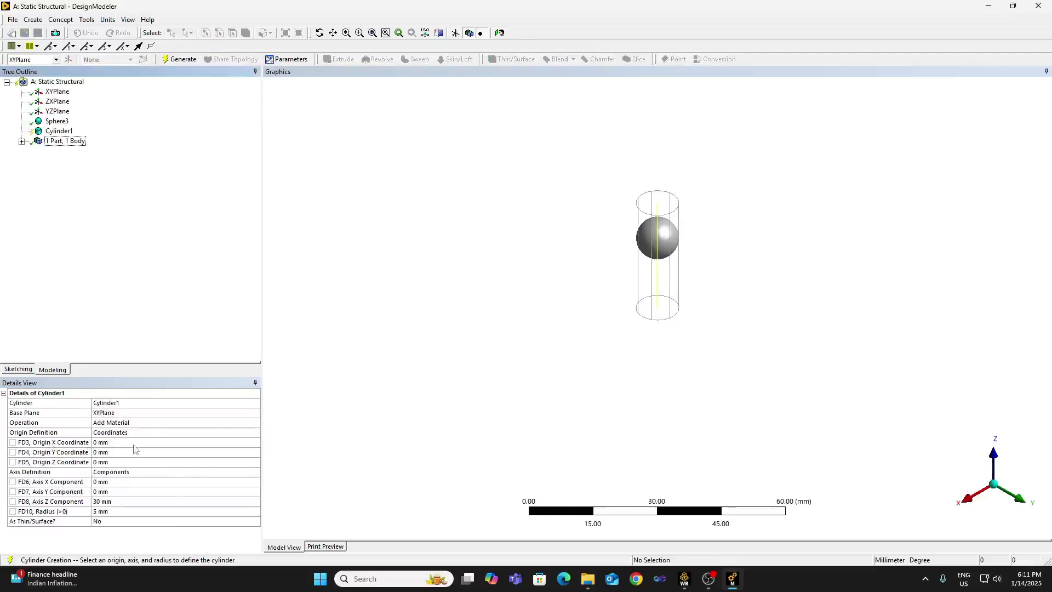
pyautogui.click(132, 513)
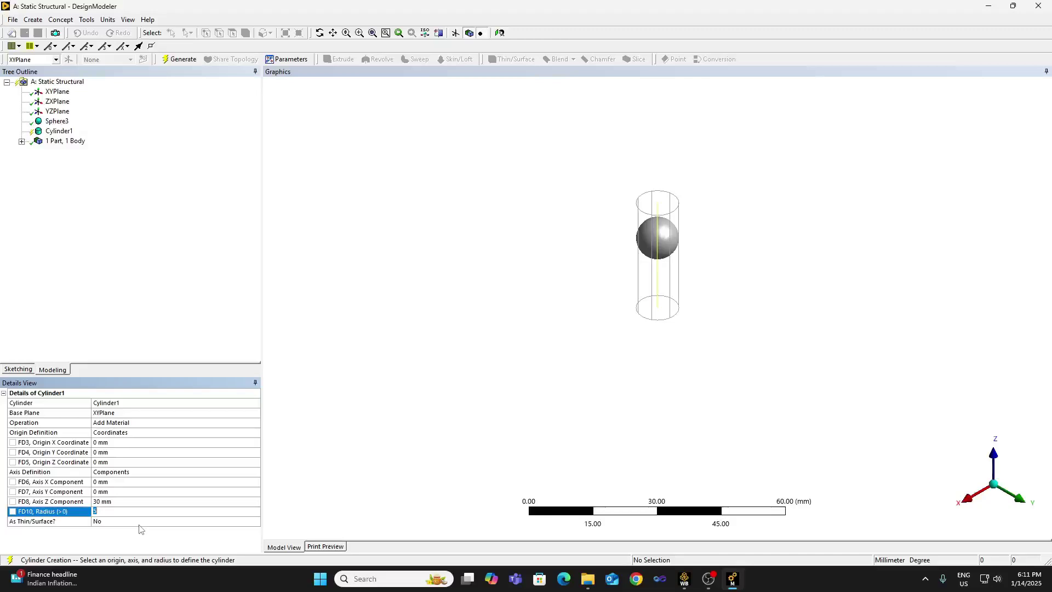
pyautogui.write('15')
pyautogui.press('Return')
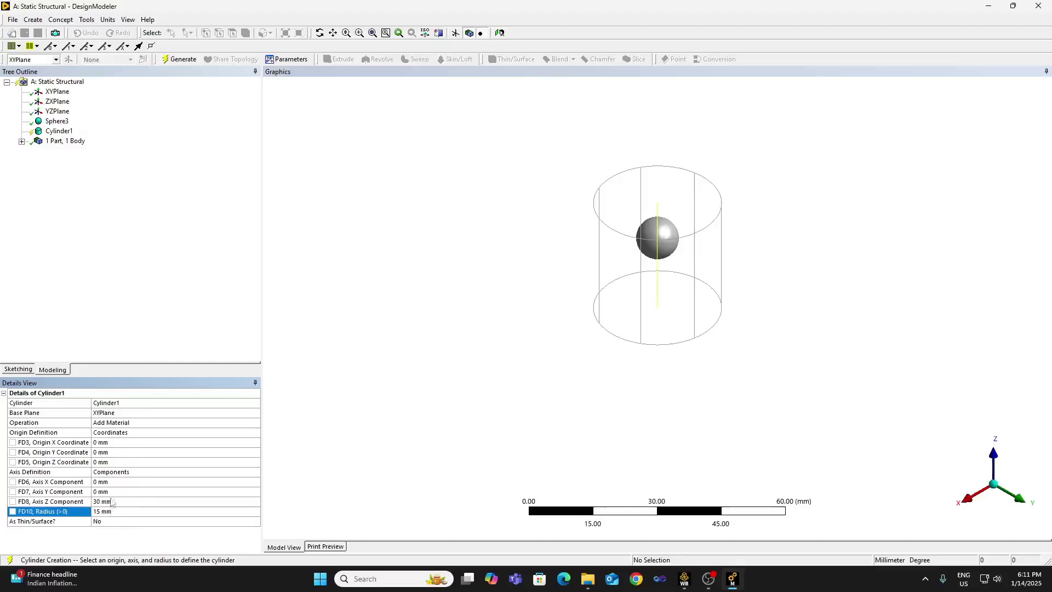
# Set the cylinder's axis Z component to 15 mm and generate the body beneath the sphere.
pyautogui.click(108, 503)
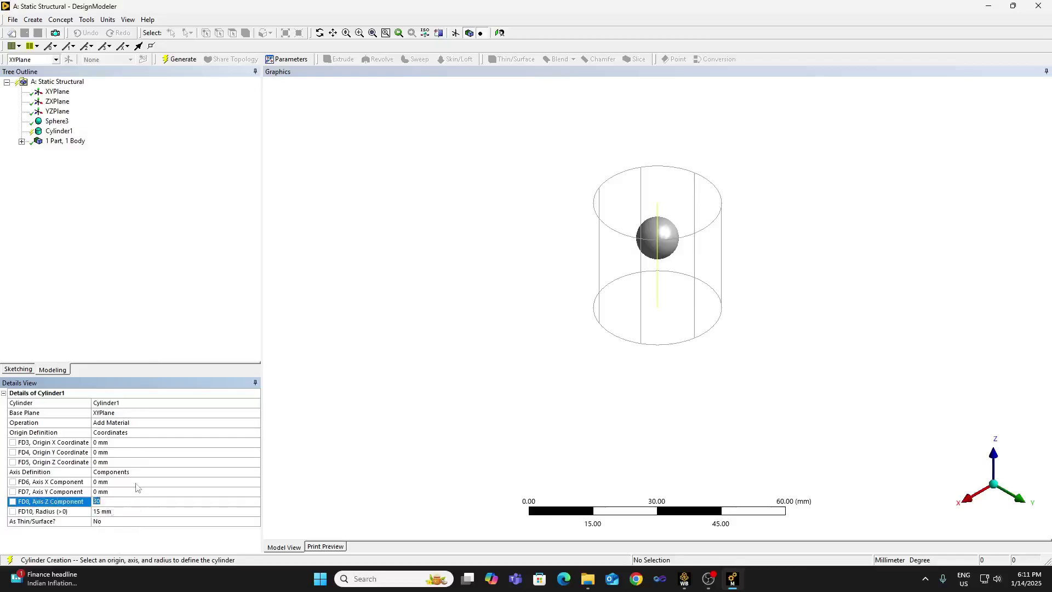
pyautogui.write('15')
pyautogui.press('Return')
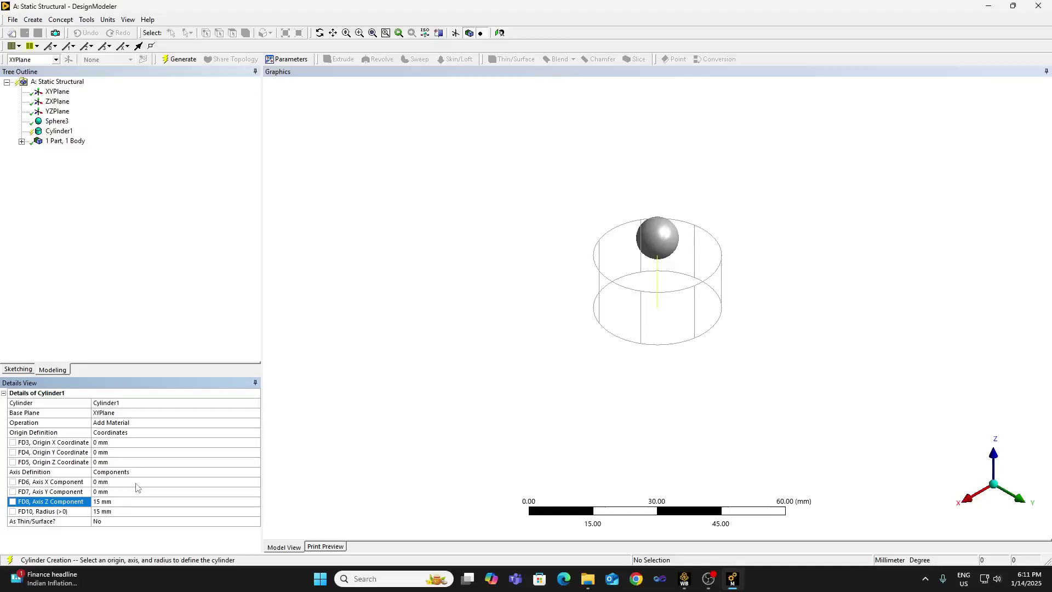
pyautogui.click(967, 499)
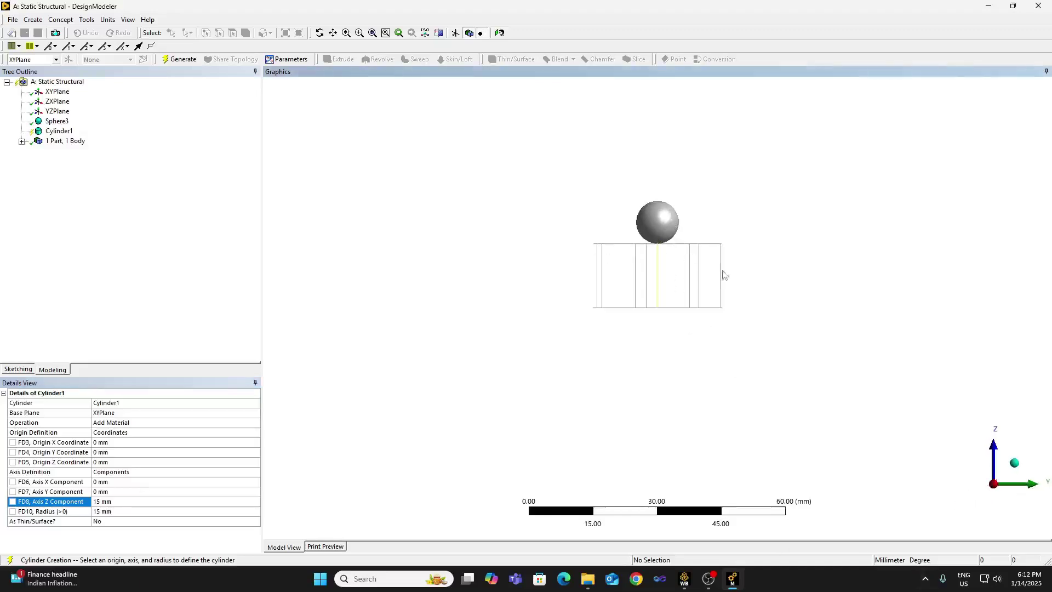
pyautogui.click(1014, 462)
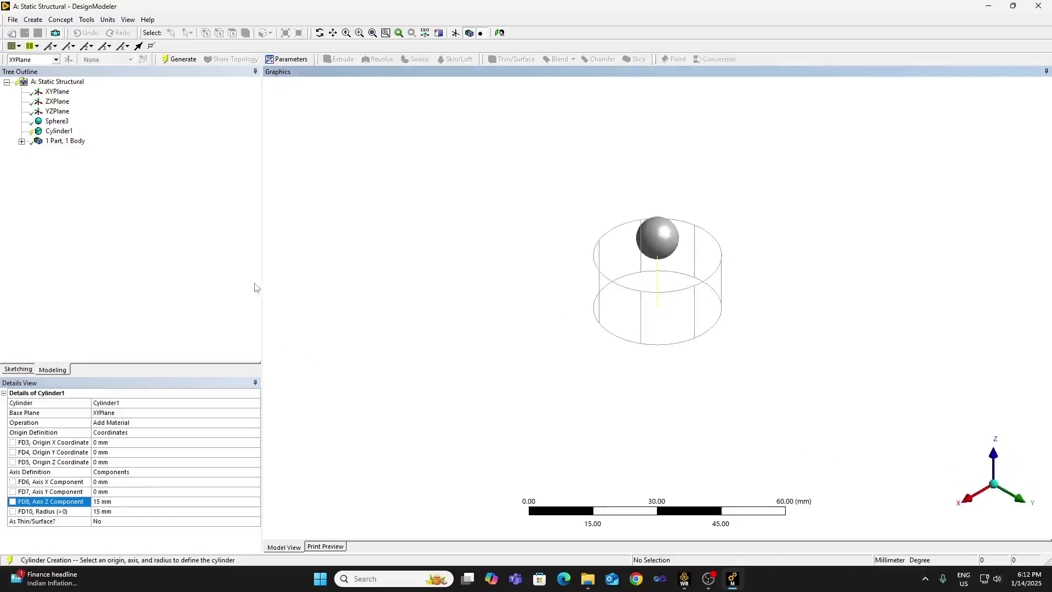
pyautogui.click(179, 59)
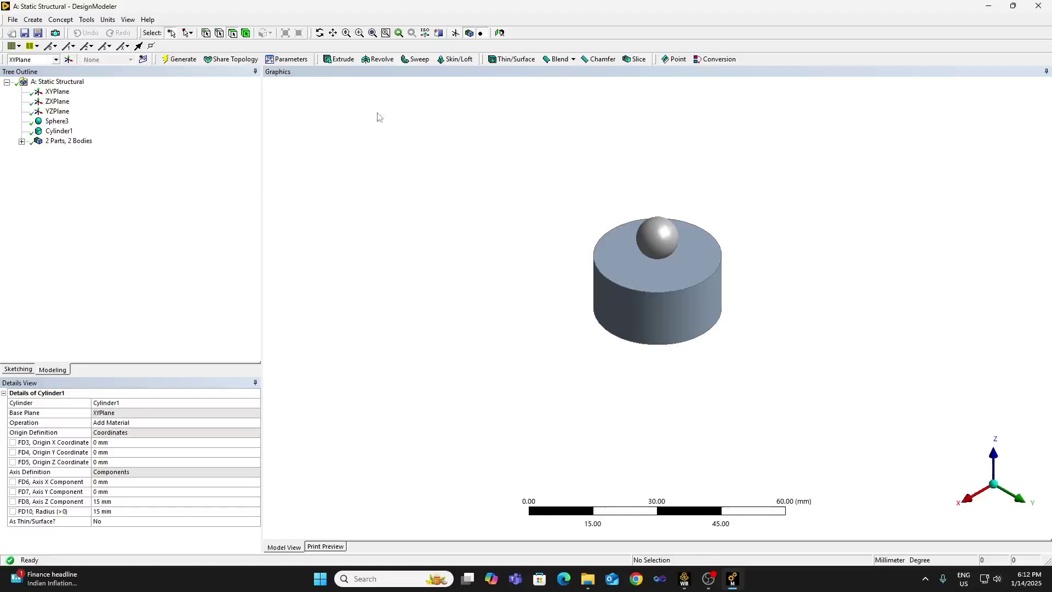
# Change the cylinder's radius to 20 mm and regenerate the geometry.
pyautogui.click(319, 33)
pyautogui.moveTo(794, 326); pyautogui.dragTo(570, 332)
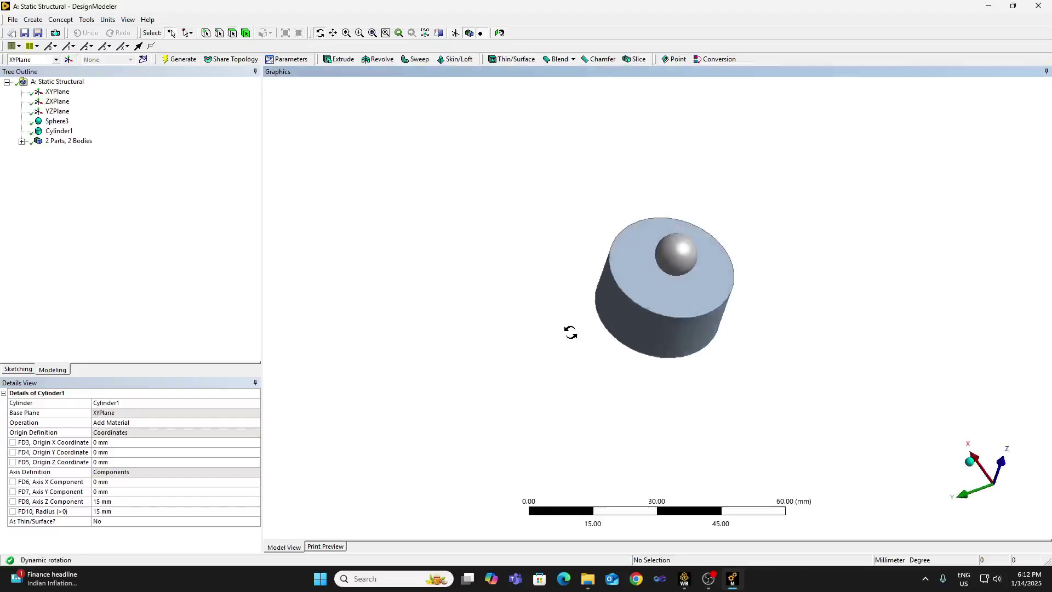
pyautogui.click(59, 131)
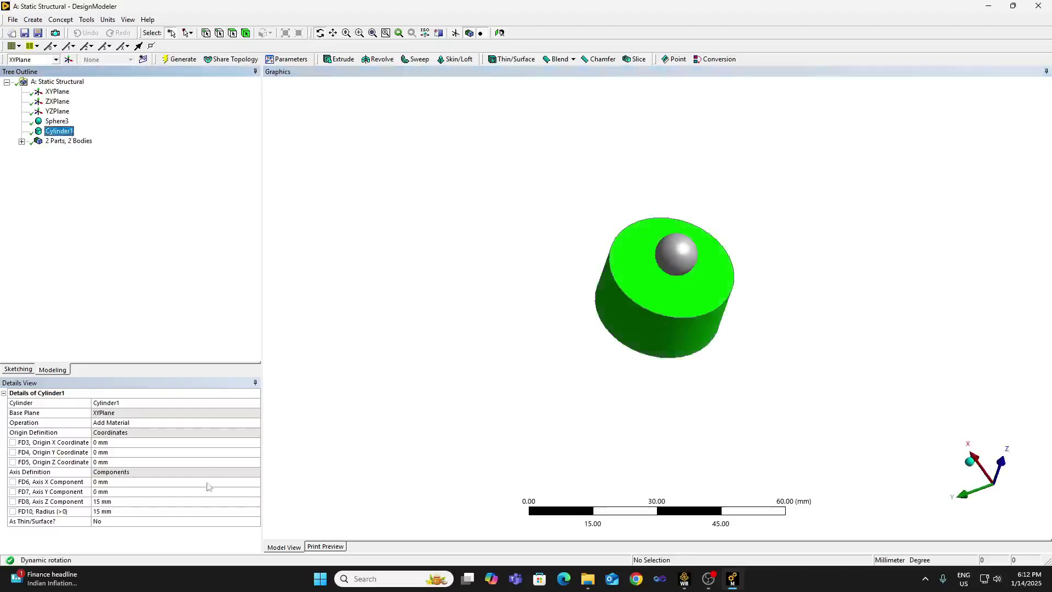
pyautogui.click(120, 511)
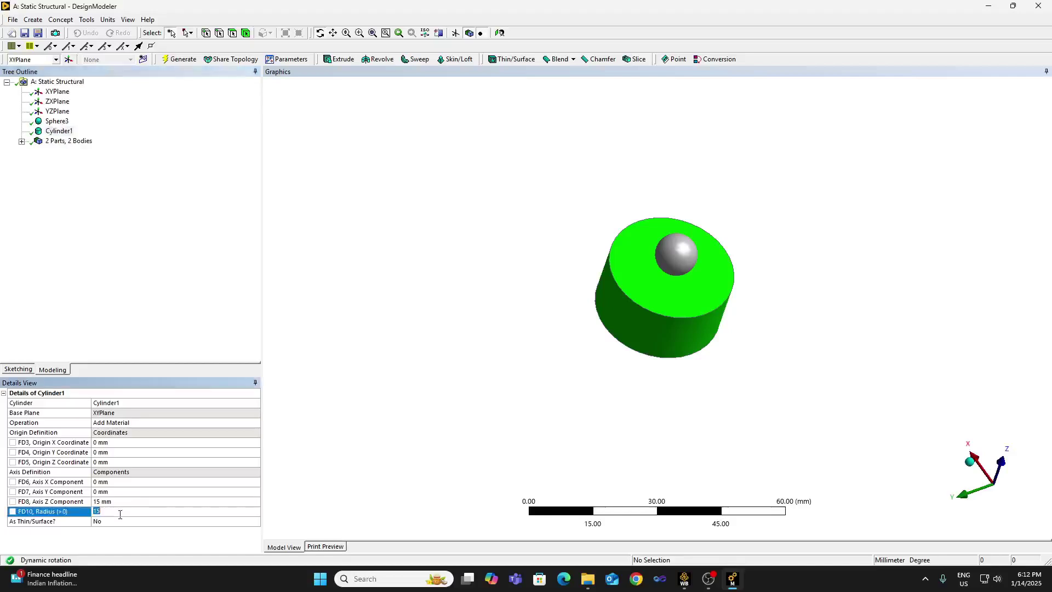
pyautogui.write('20')
pyautogui.press('Return')
pyautogui.click(190, 59)
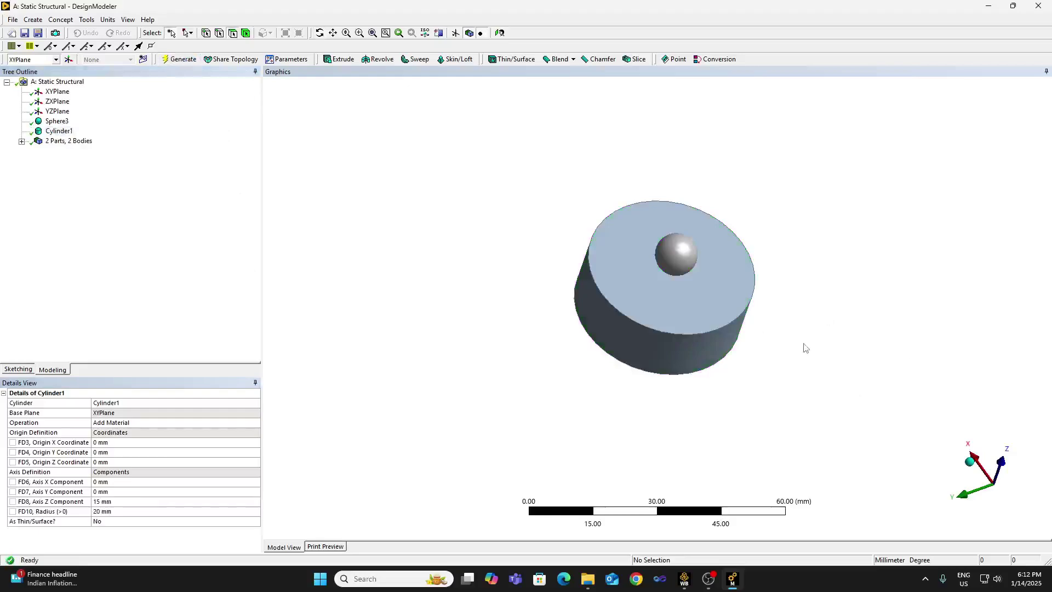
pyautogui.click(969, 464)
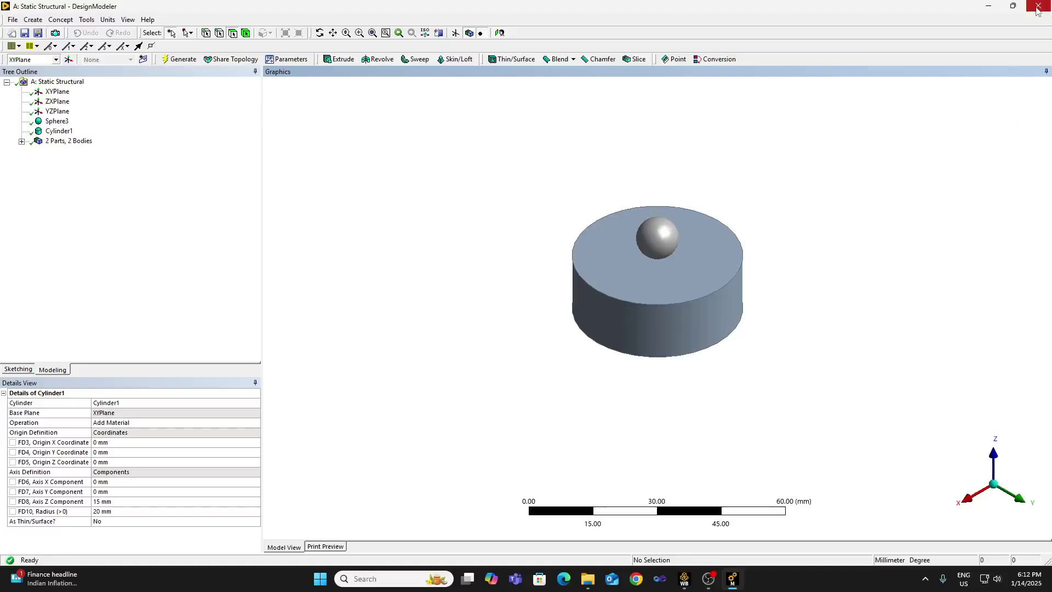
# Switch to Workbench, save the Brinell project and open the Static Structural system's Model cell in Mechanical.
pyautogui.click(686, 579)
pyautogui.moveTo(740, 586)
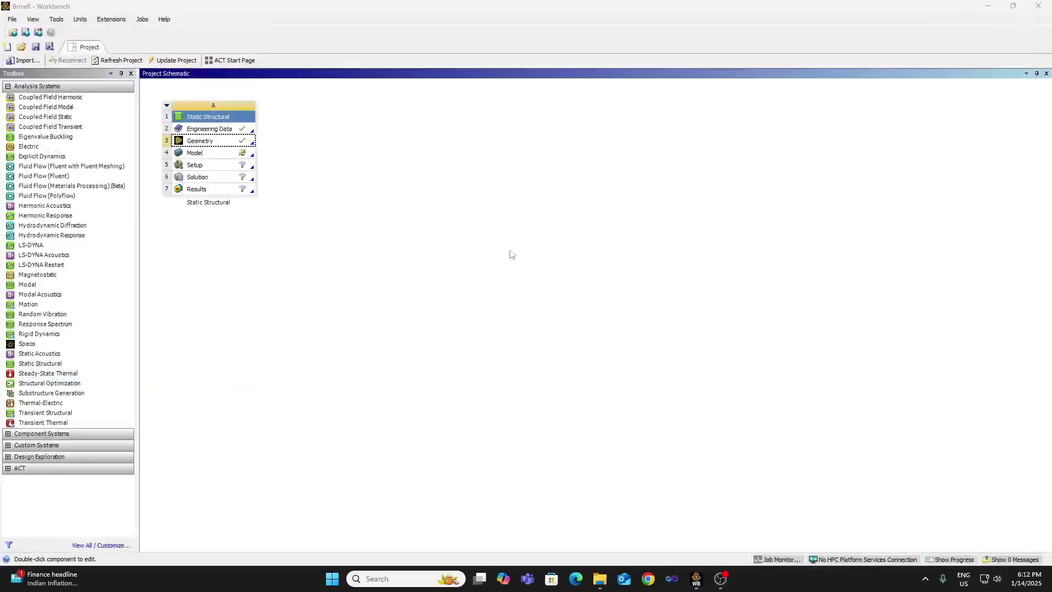
pyautogui.click(35, 47)
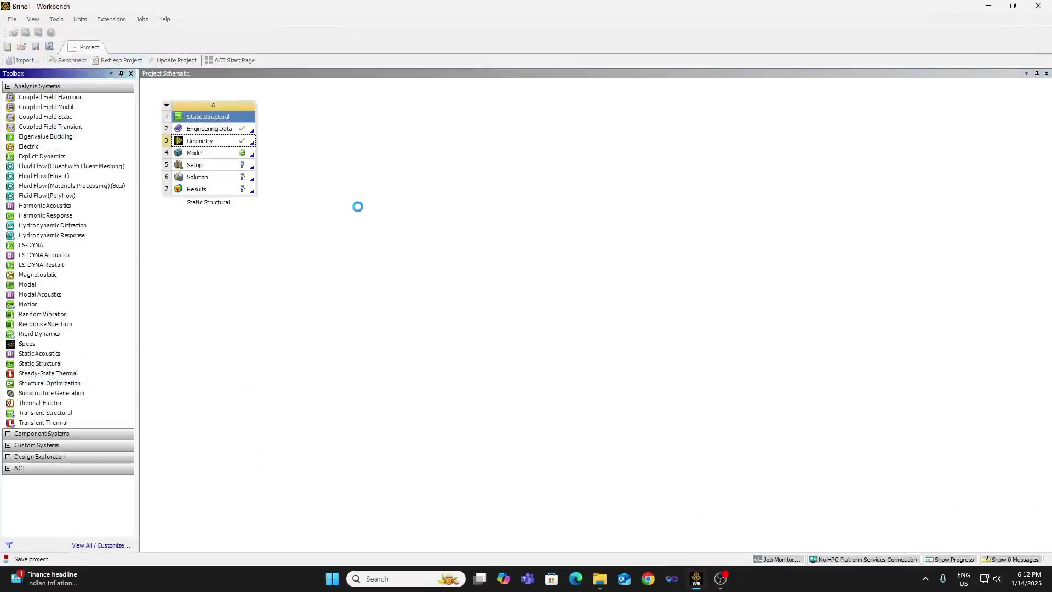
pyautogui.click(218, 154)
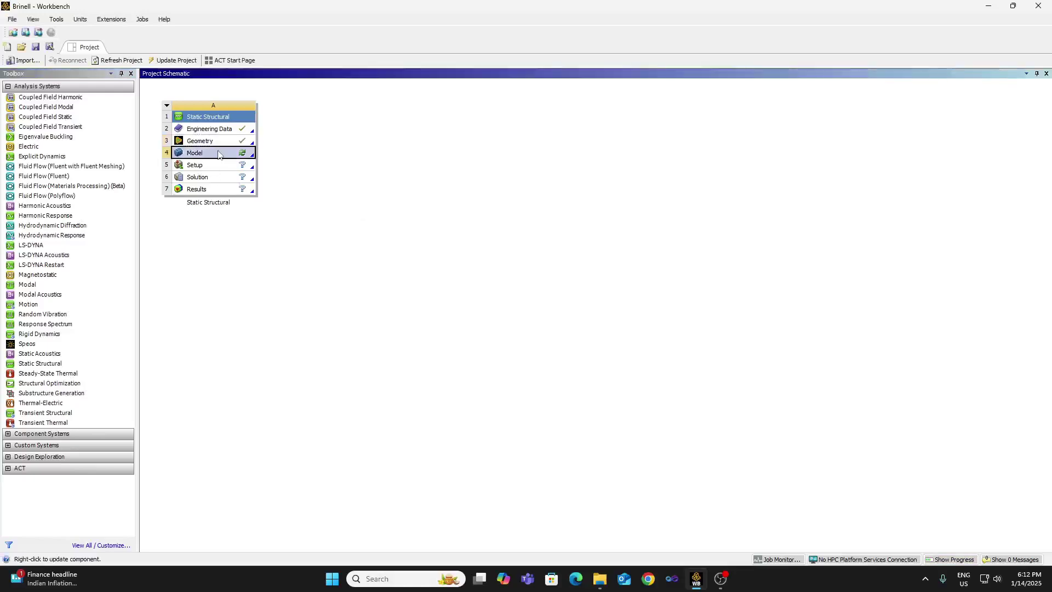
pyautogui.doubleClick(218, 154)
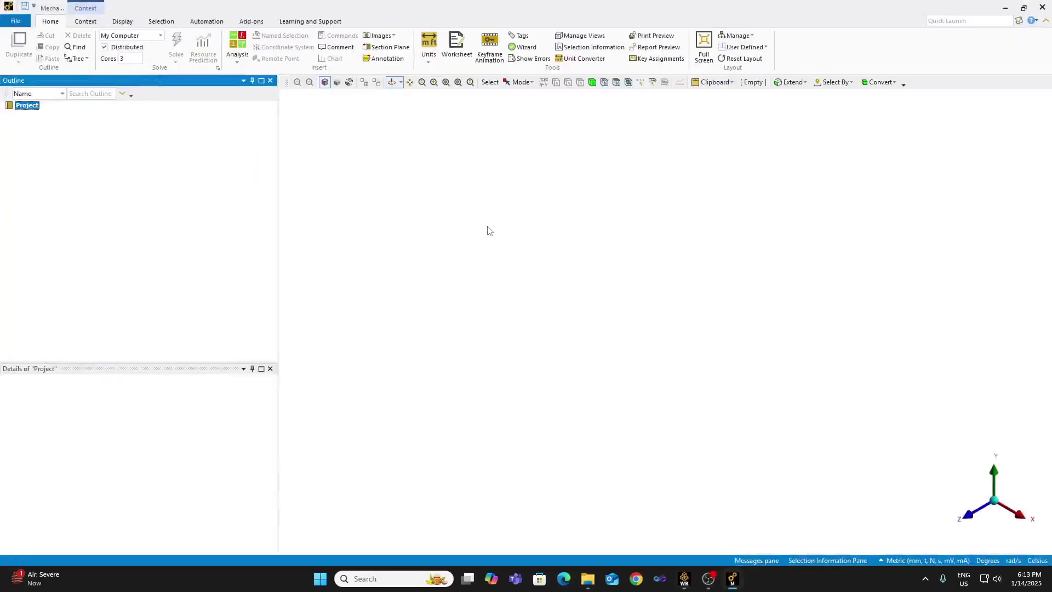
pyautogui.click(708, 578)
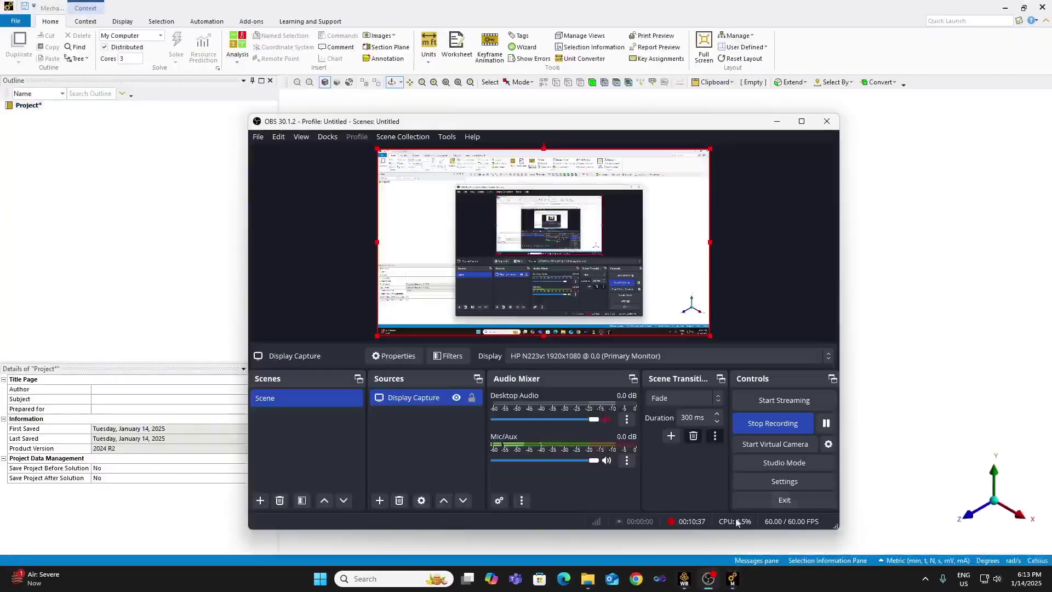
pyautogui.click(825, 423)
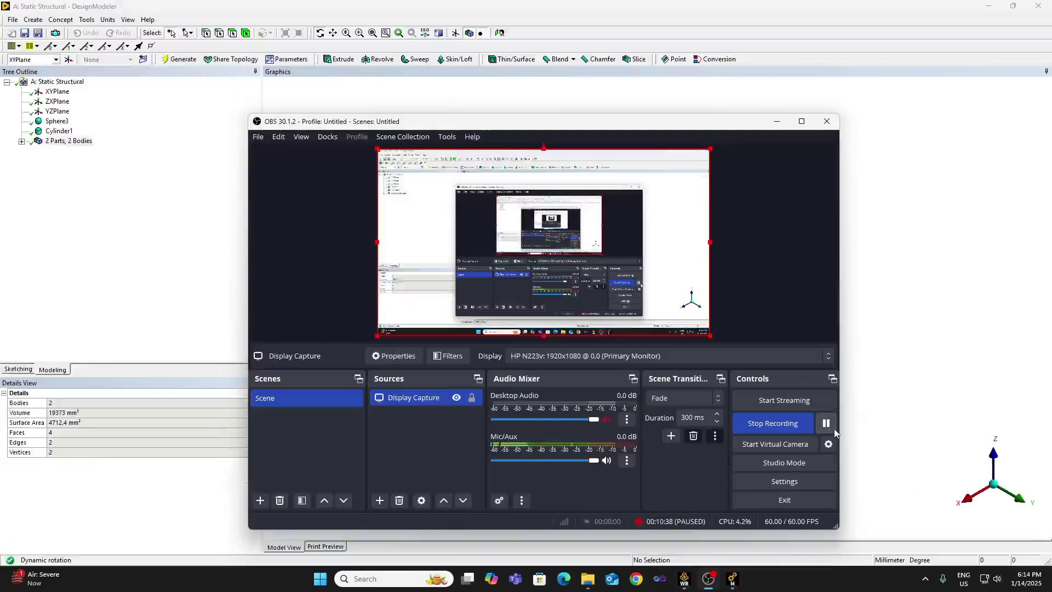
pyautogui.click(108, 272)
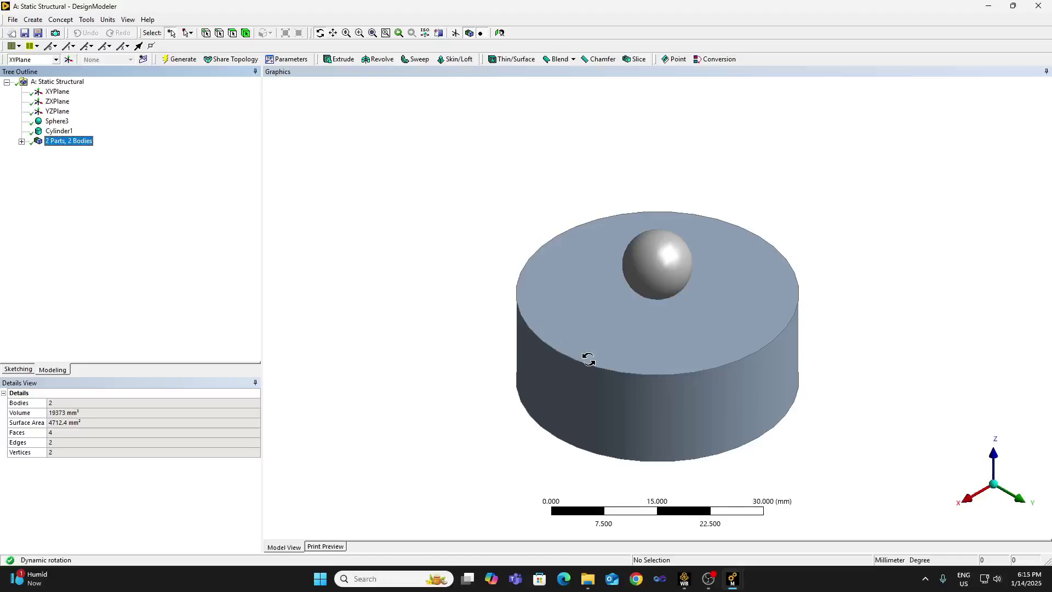
pyautogui.click(33, 20)
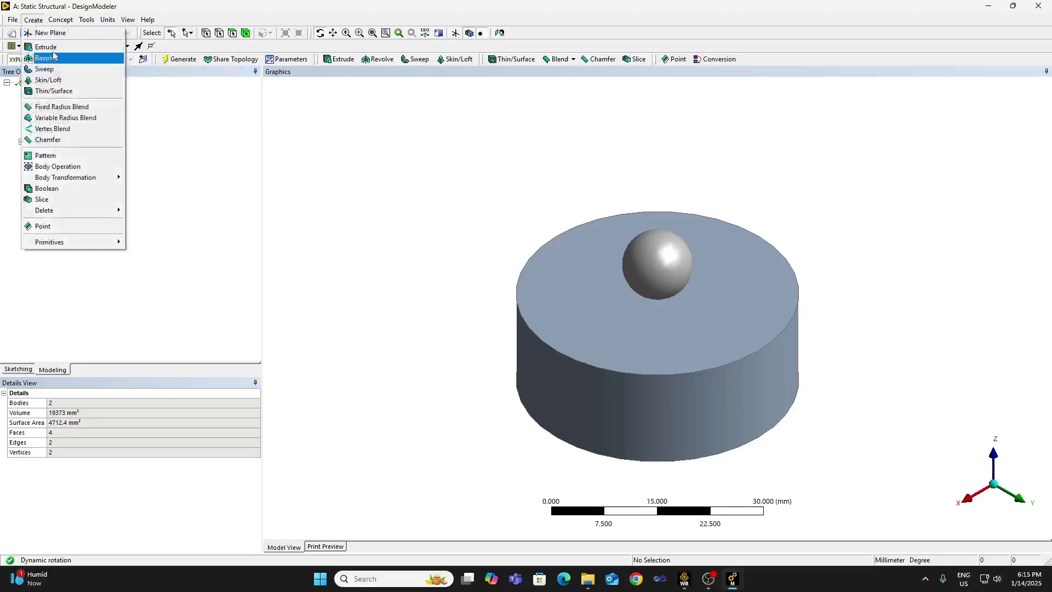
pyautogui.click(49, 32)
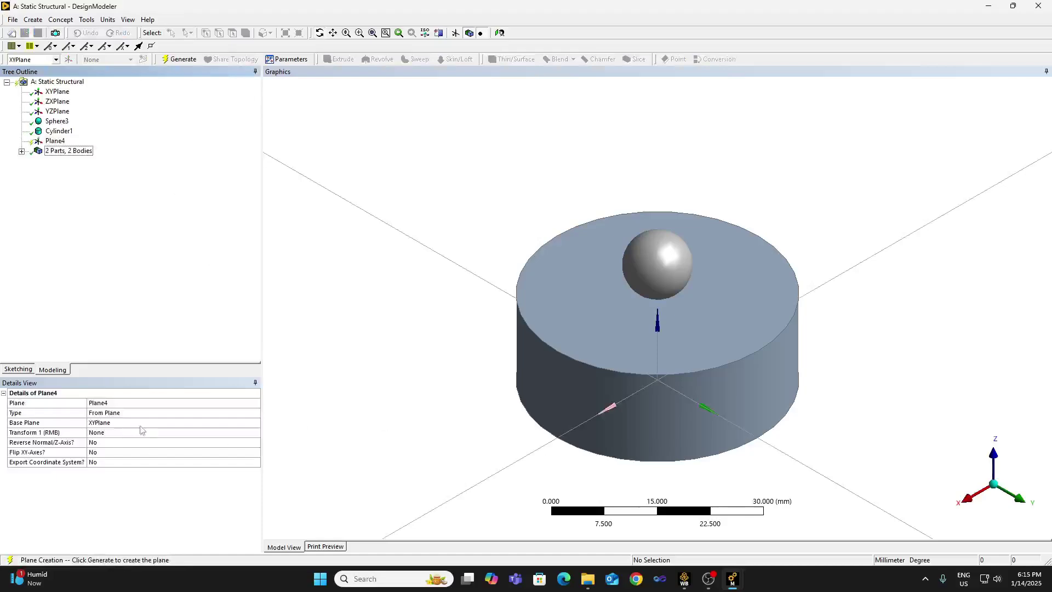
pyautogui.click(143, 422)
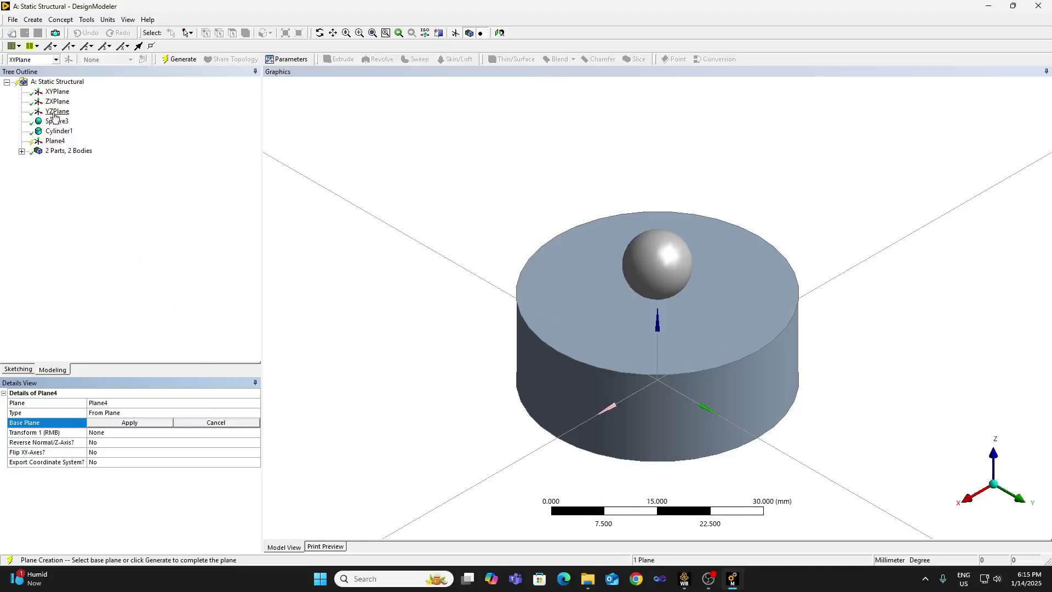
pyautogui.click(57, 103)
pyautogui.click(167, 425)
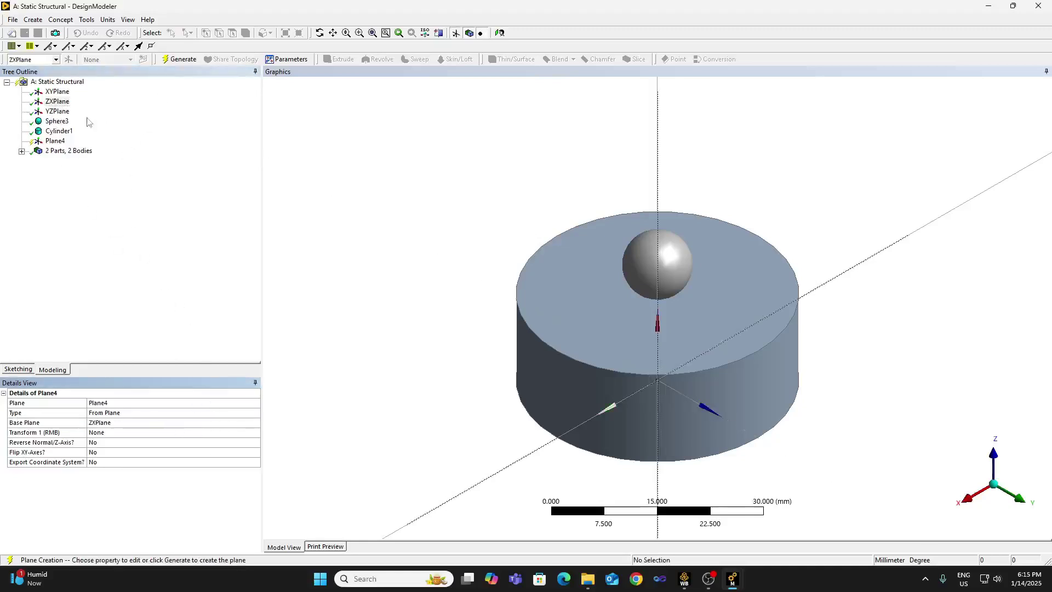
pyautogui.click(56, 141)
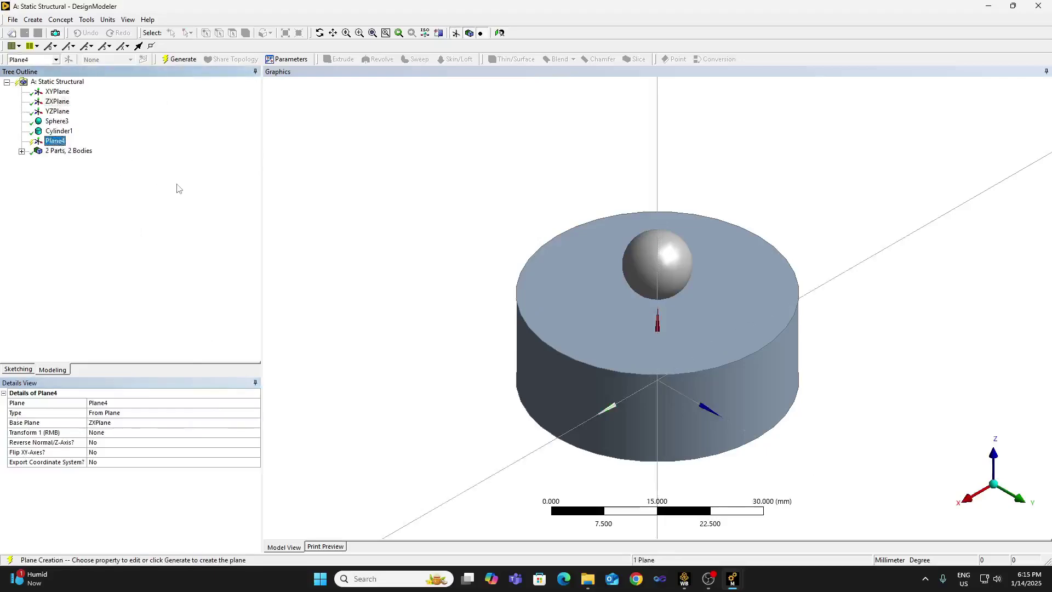
pyautogui.press('Delete')
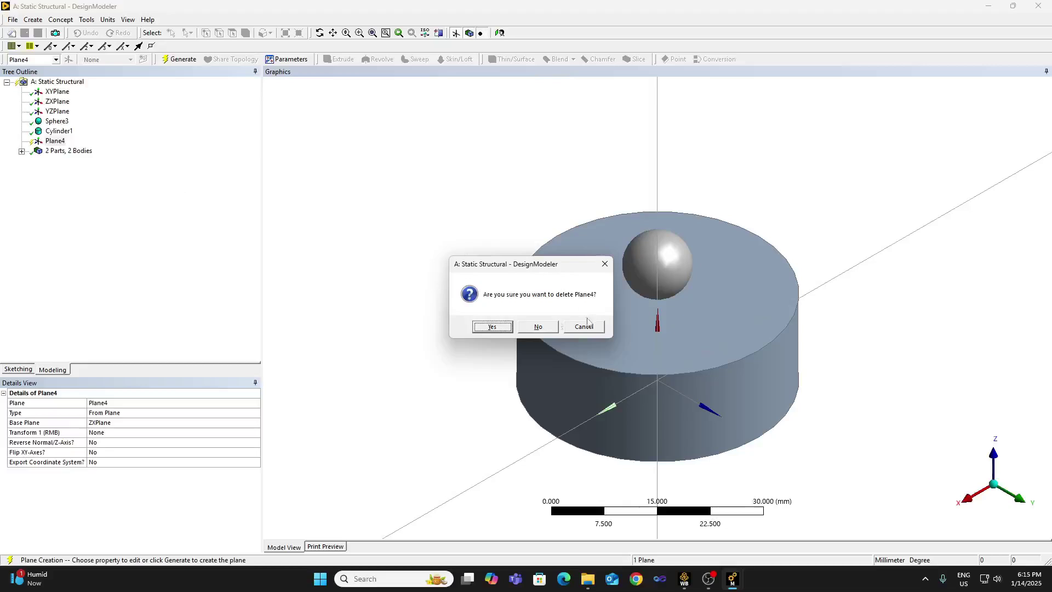
pyautogui.click(492, 326)
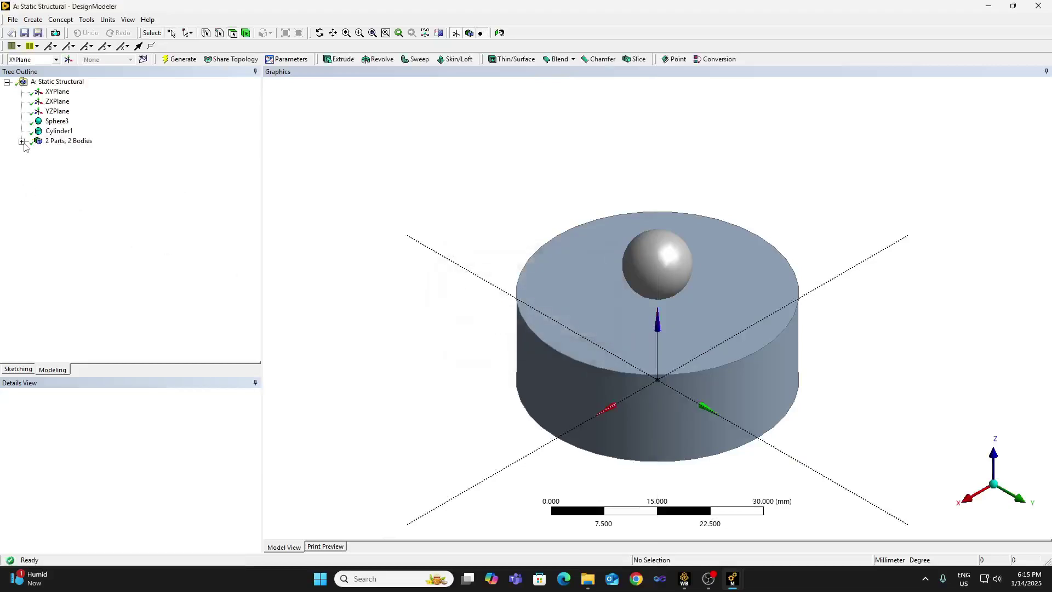
# Add a Slice feature of type Slice by Plane, using the ZXPlane as its base plane.
pyautogui.click(22, 142)
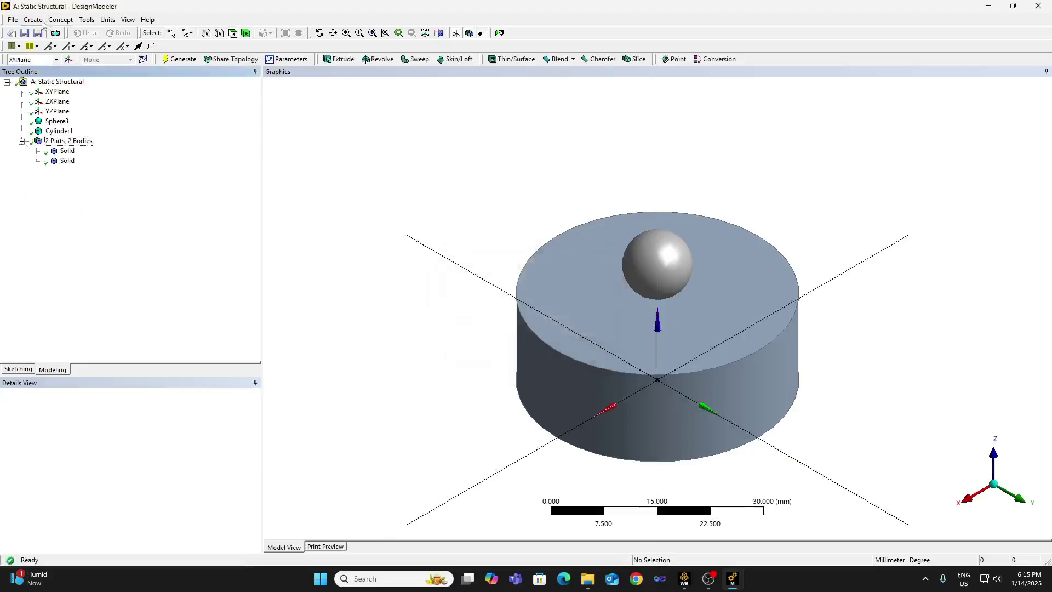
pyautogui.click(41, 21)
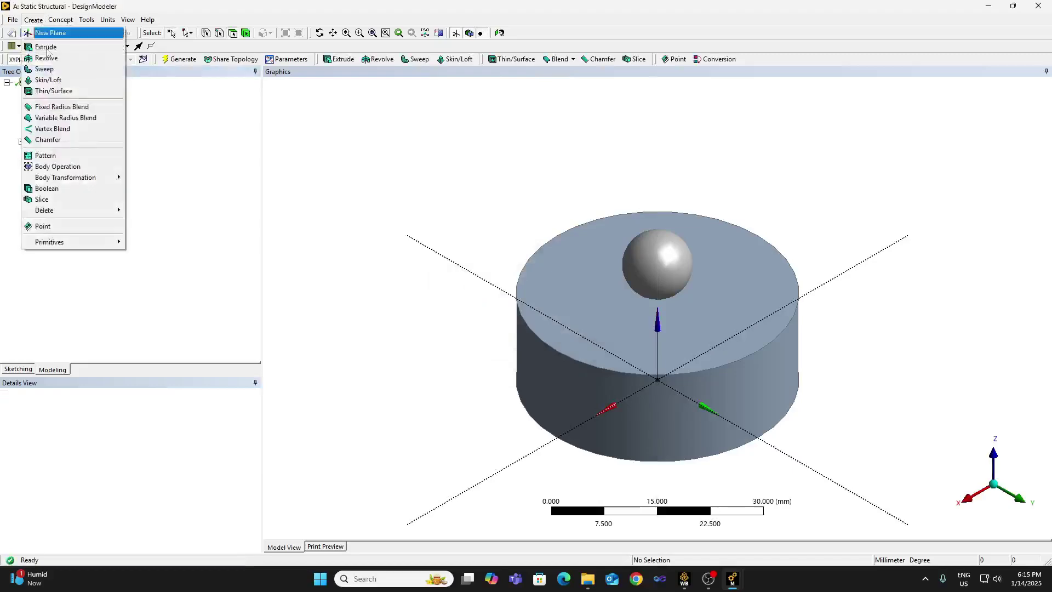
pyautogui.click(84, 204)
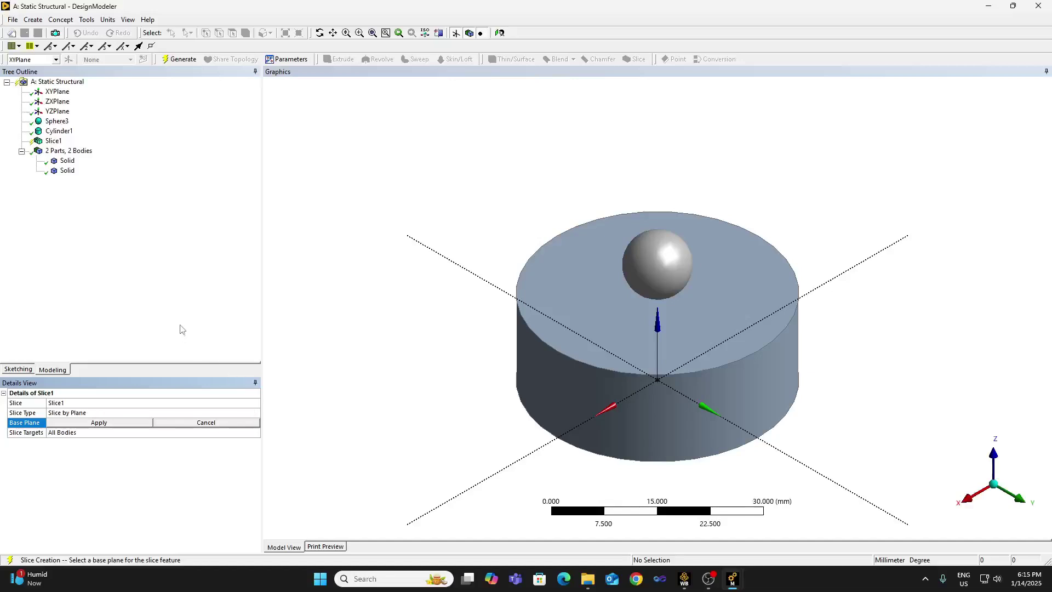
pyautogui.click(58, 101)
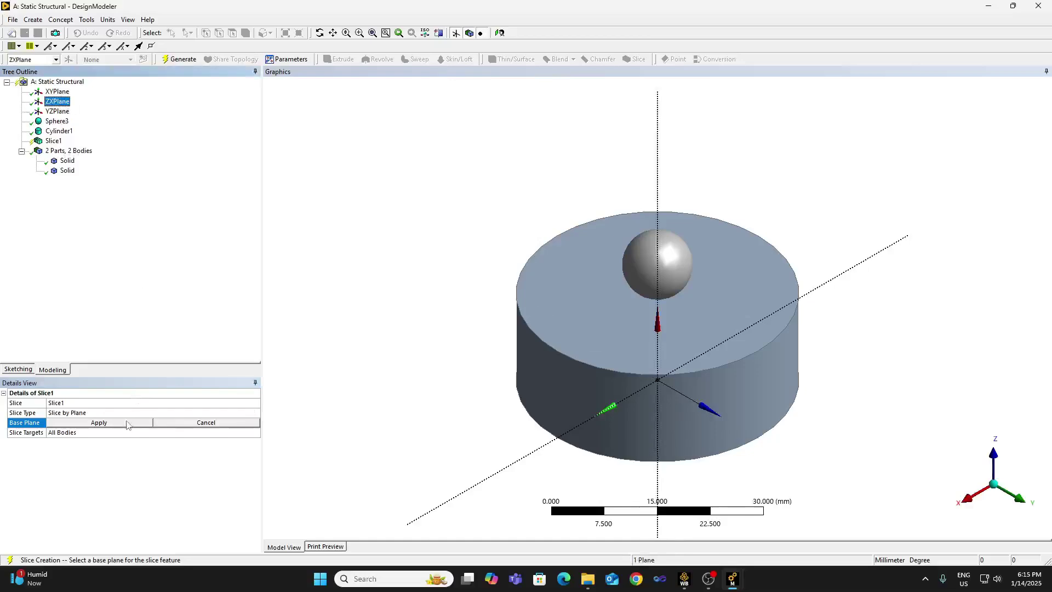
pyautogui.click(126, 424)
# Restrict the ZXPlane slice to selected bodies, choose the cylinder as its target and generate the cut.
pyautogui.click(121, 434)
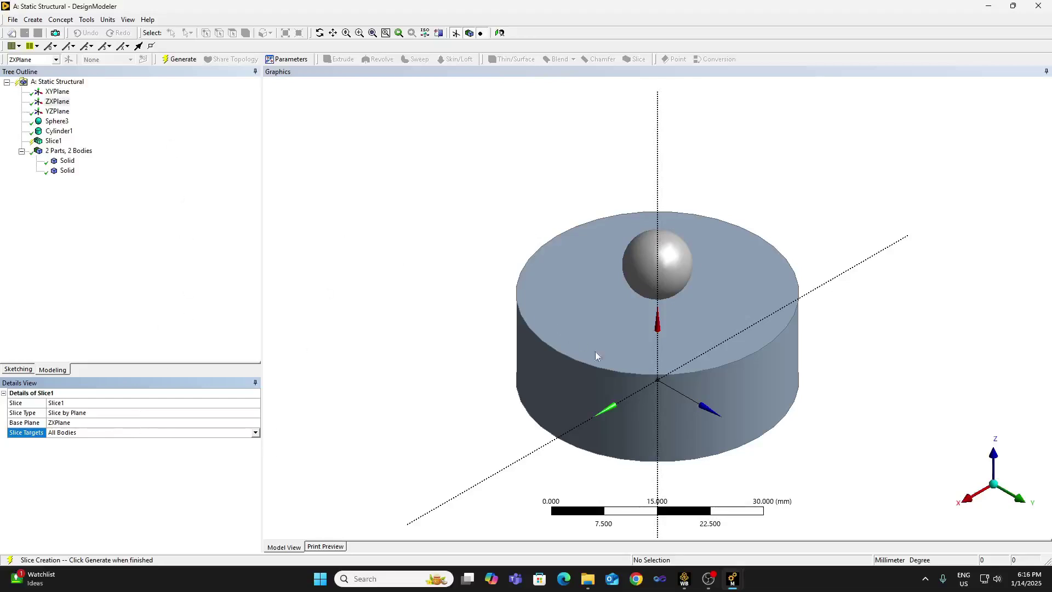
pyautogui.click(256, 432)
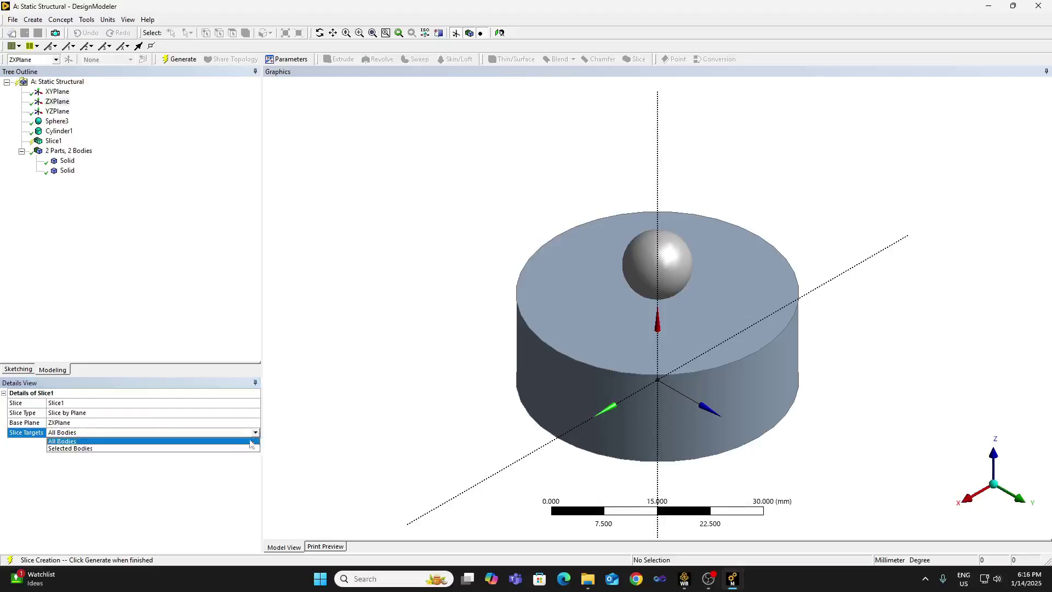
pyautogui.click(246, 450)
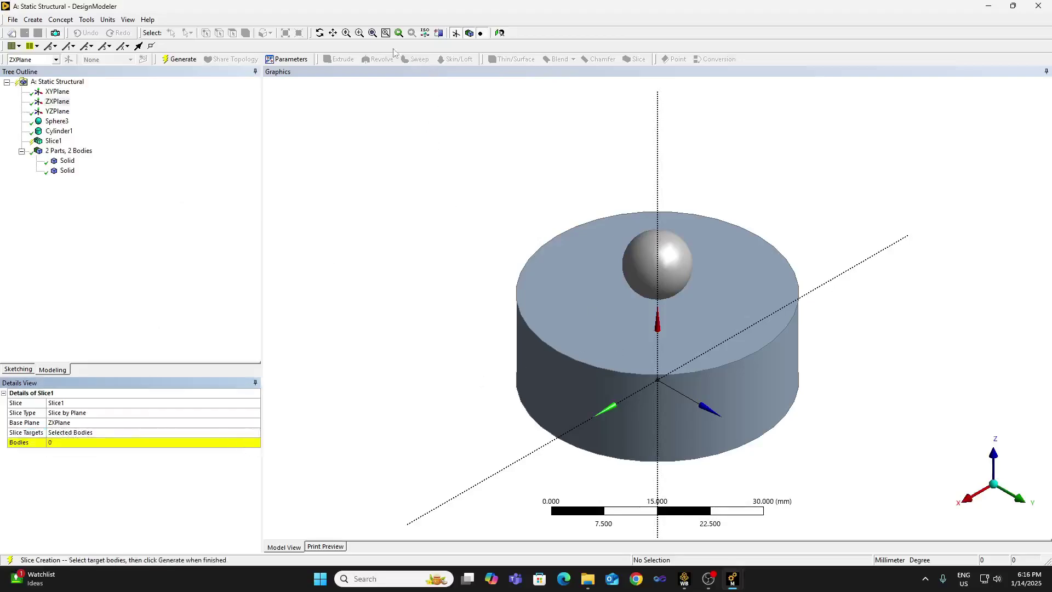
pyautogui.click(127, 441)
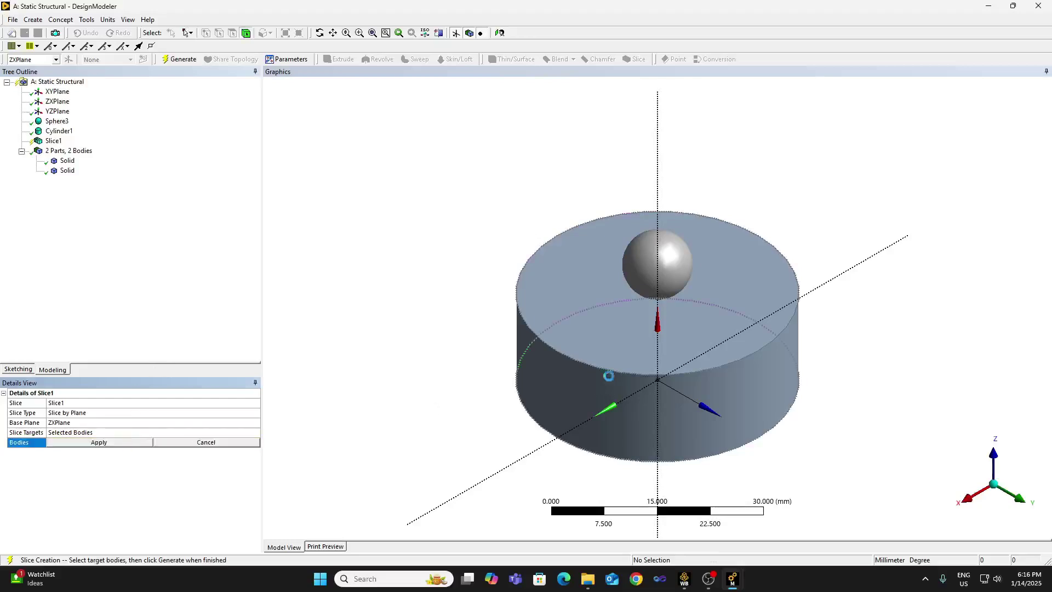
pyautogui.click(607, 376)
pyautogui.click(135, 442)
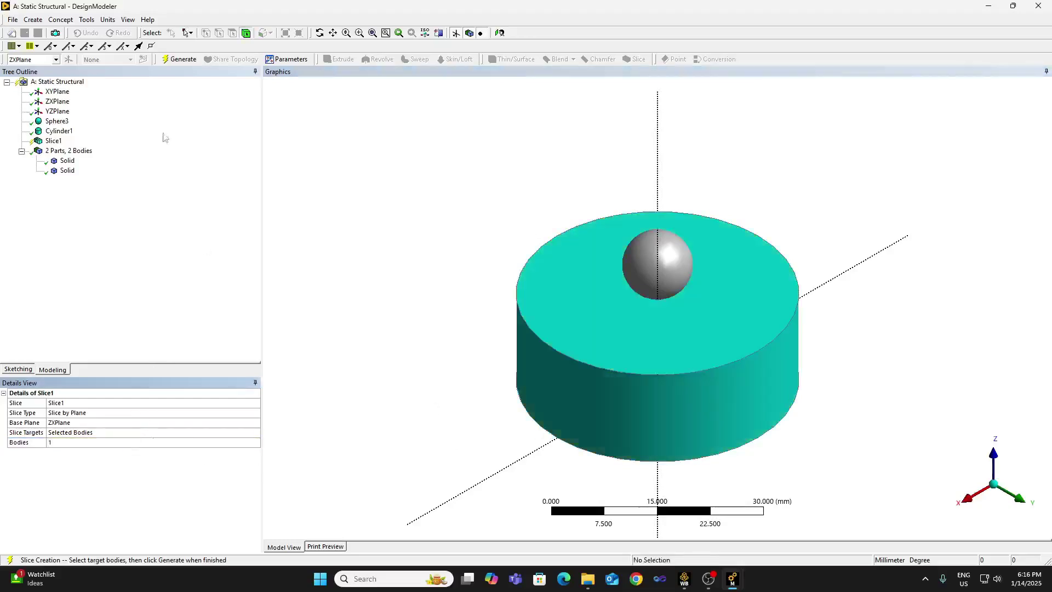
pyautogui.click(181, 60)
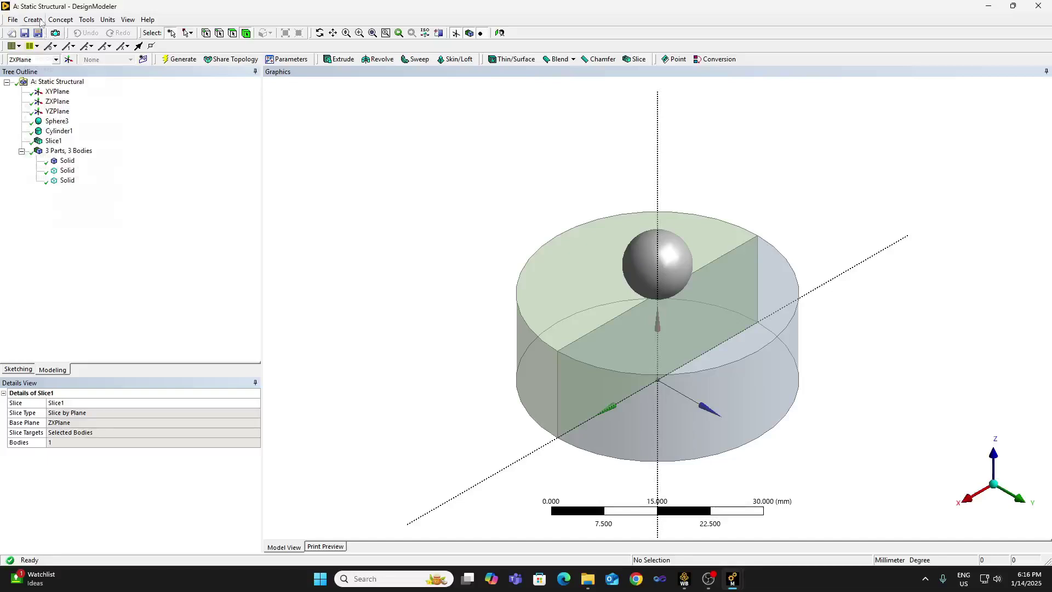
# Add a second Slice by Plane feature with the YZPlane as its base plane.
pyautogui.click(33, 20)
pyautogui.click(42, 200)
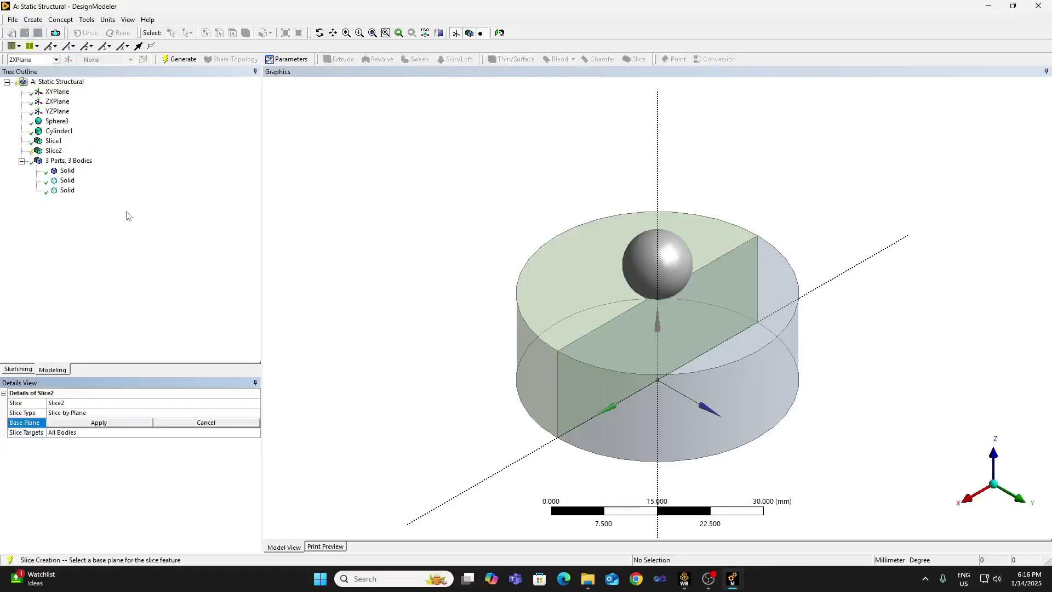
pyautogui.click(61, 111)
pyautogui.click(131, 422)
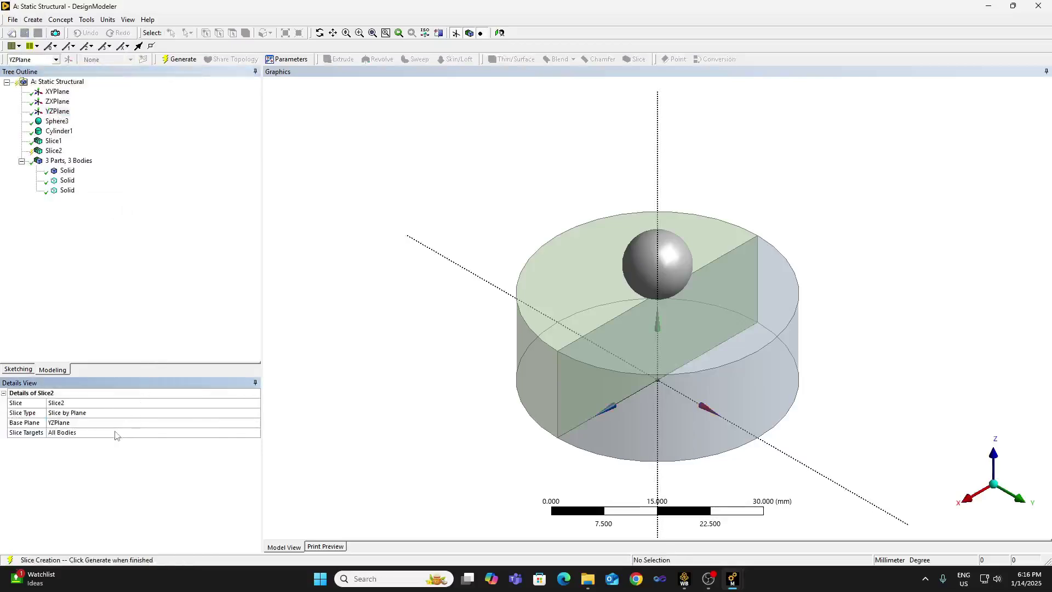
# Limit the YZPlane slice to selected bodies, pick both cylinder halves as targets and generate the quarter division.
pyautogui.doubleClick(115, 432)
pyautogui.click(117, 442)
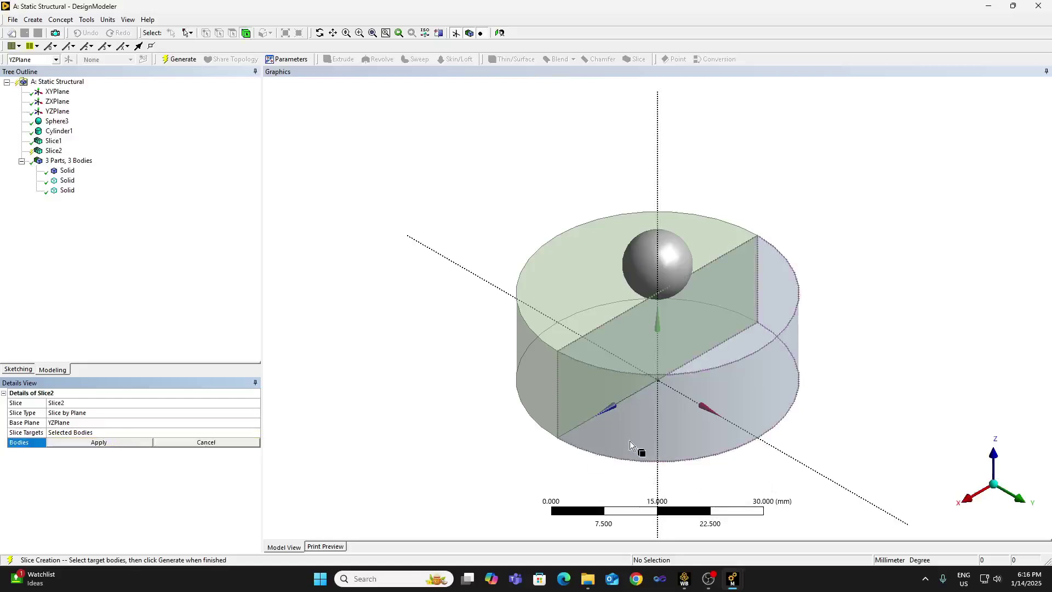
pyautogui.click(639, 450)
pyautogui.keyDown('ctrl'); pyautogui.click(537, 412); pyautogui.keyUp('ctrl')
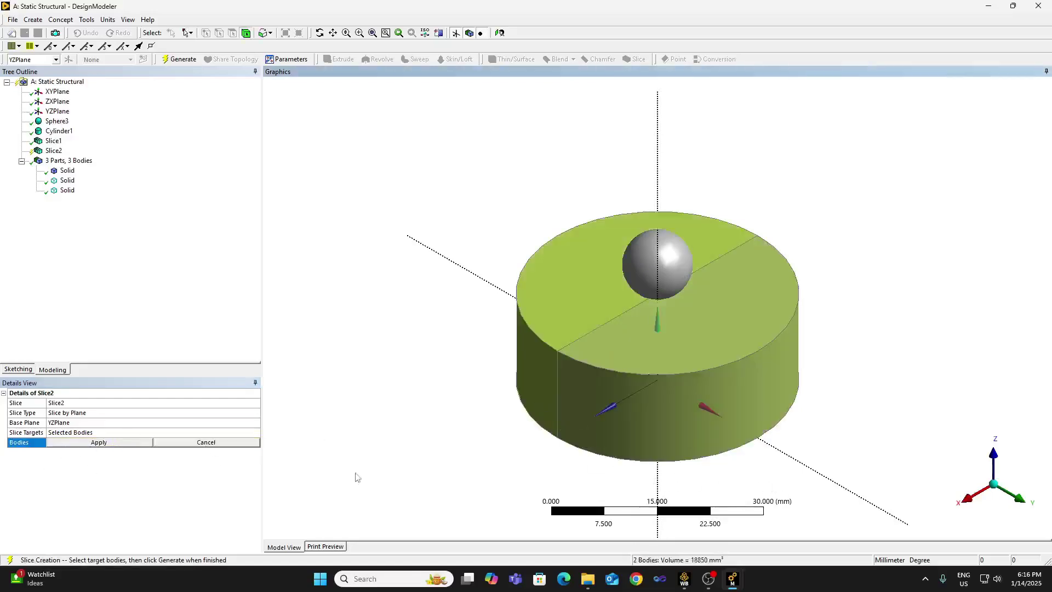
pyautogui.click(587, 475)
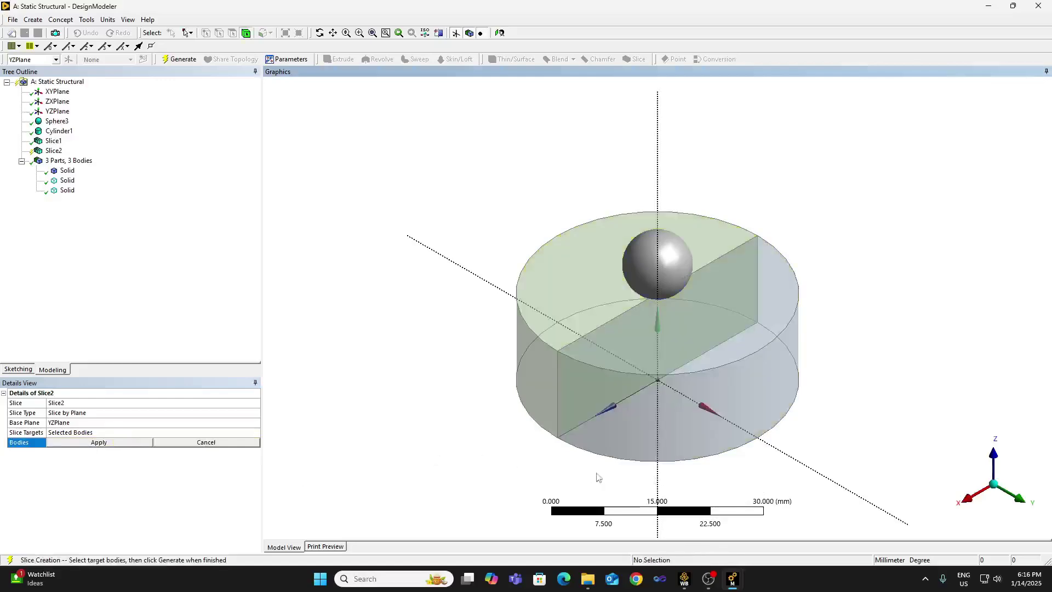
pyautogui.click(629, 438)
pyautogui.keyDown('ctrl'); pyautogui.click(550, 388); pyautogui.keyUp('ctrl')
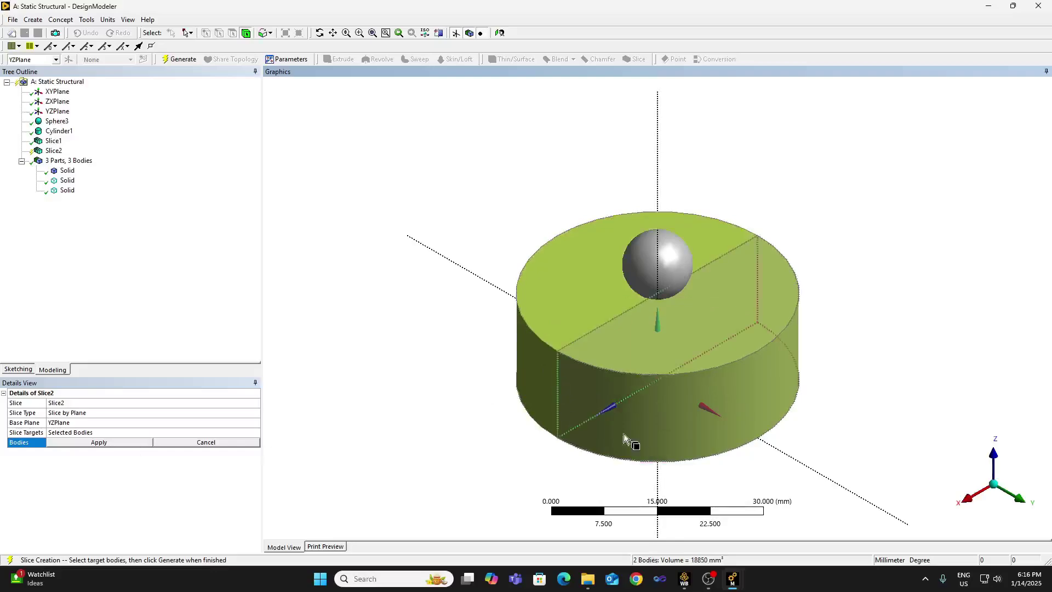
pyautogui.click(126, 444)
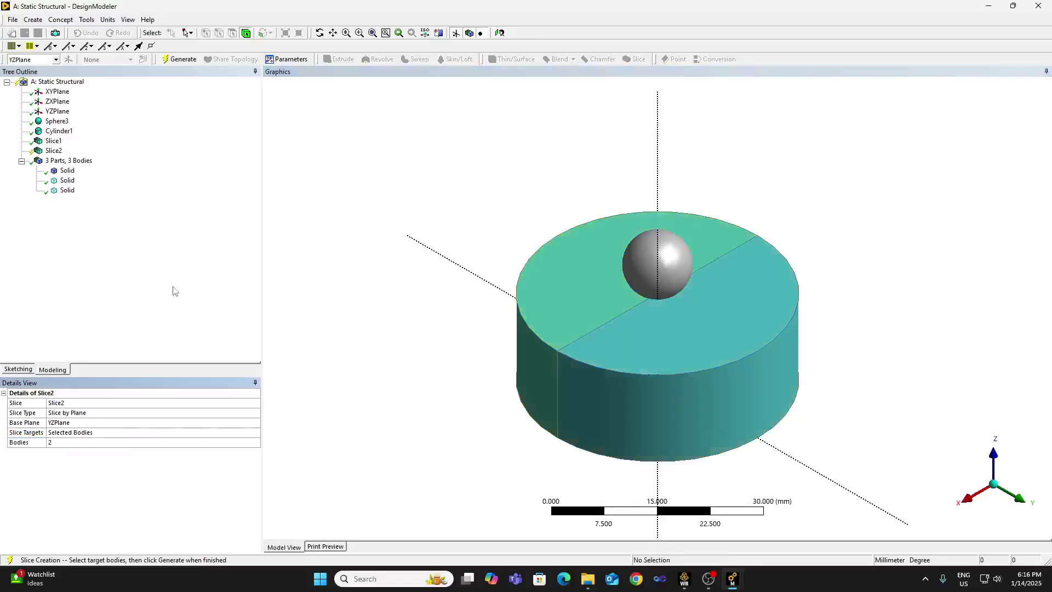
pyautogui.click(180, 59)
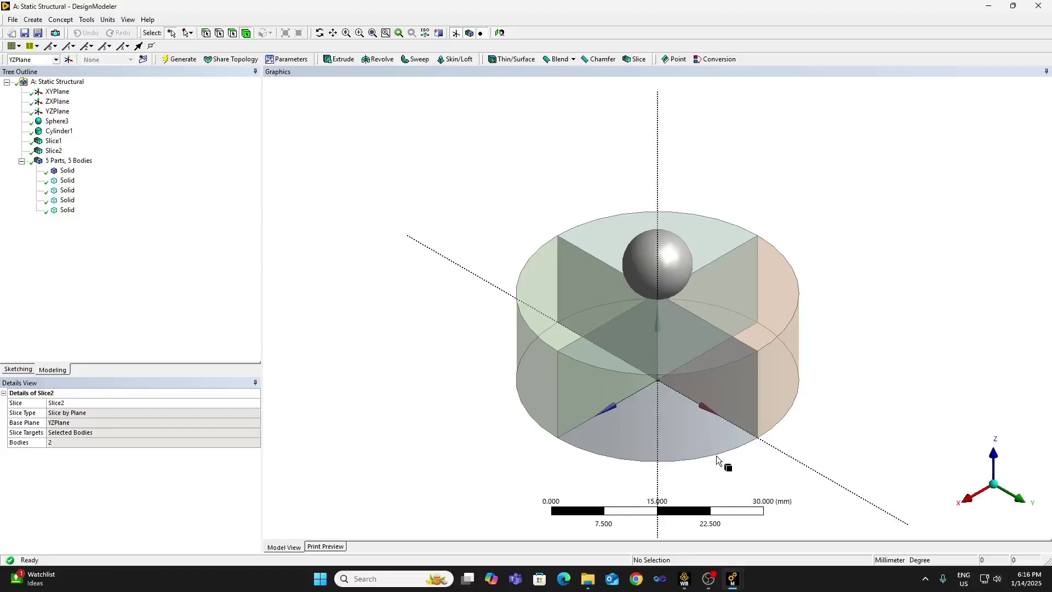
# Switch to Mechanical and update the model's geometry from its DesignModeler source.
pyautogui.moveTo(742, 580)
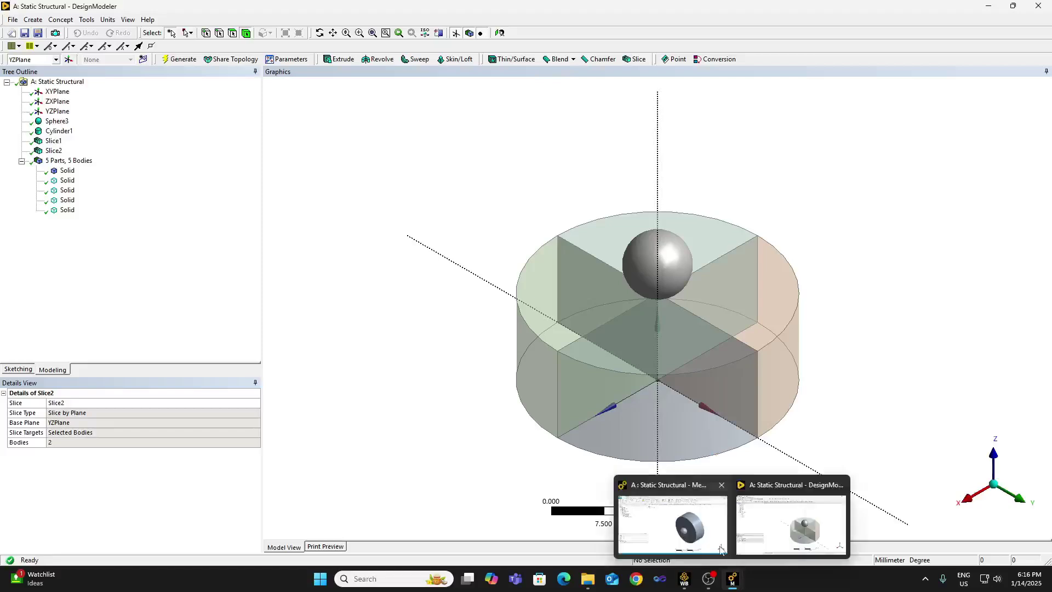
pyautogui.click(673, 521)
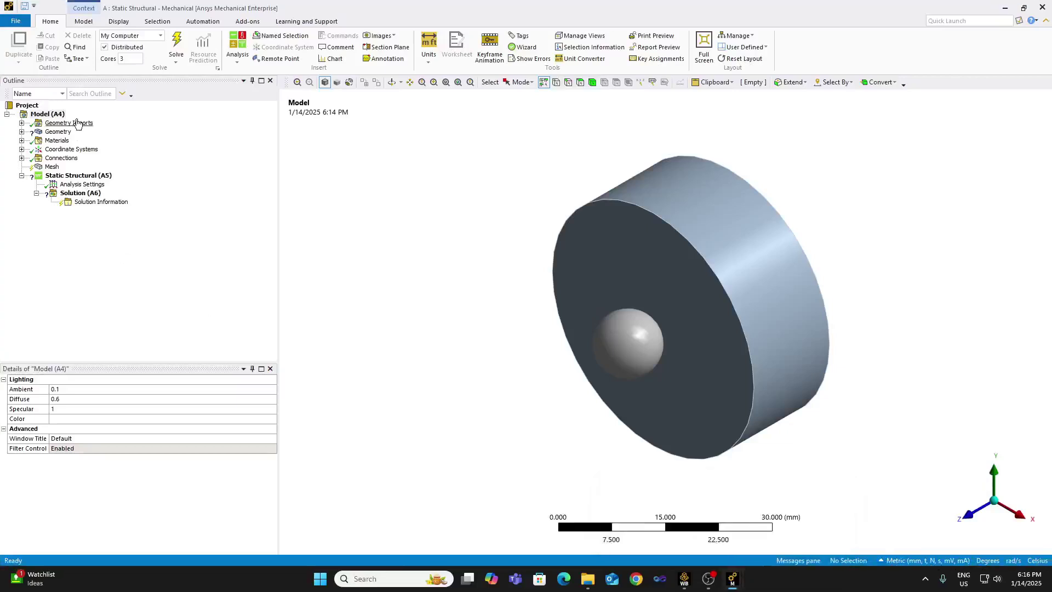
pyautogui.click(77, 123)
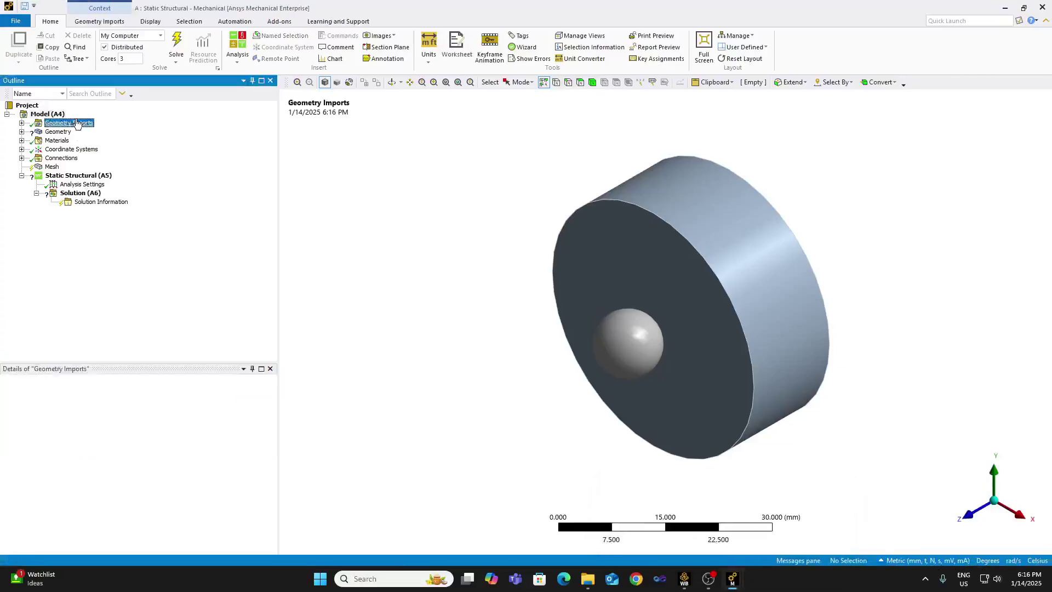
pyautogui.rightClick(76, 121)
pyautogui.click(116, 116)
pyautogui.click(57, 132)
pyautogui.rightClick(61, 132)
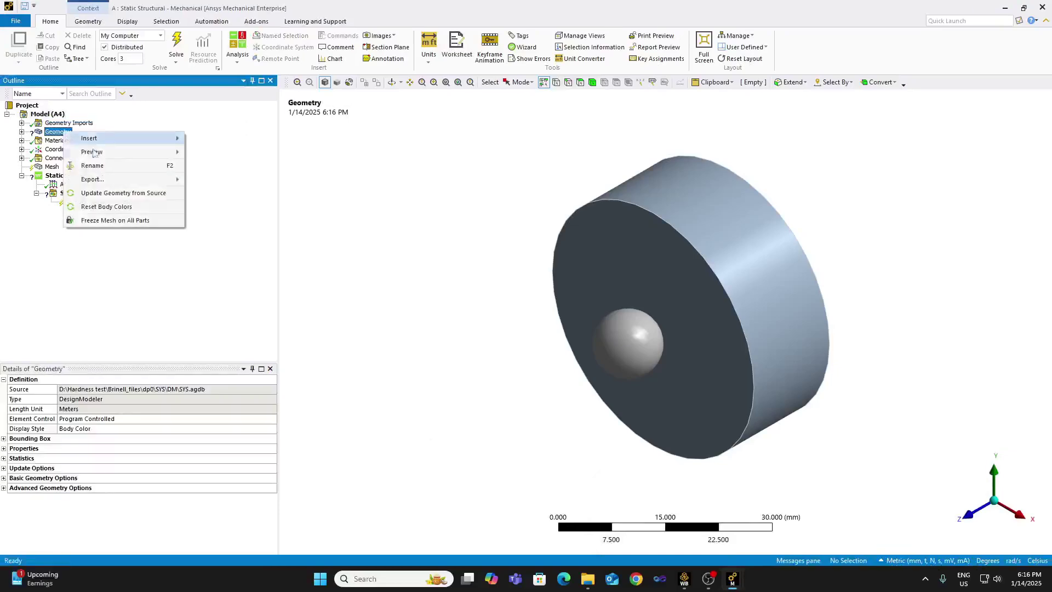
pyautogui.click(213, 211)
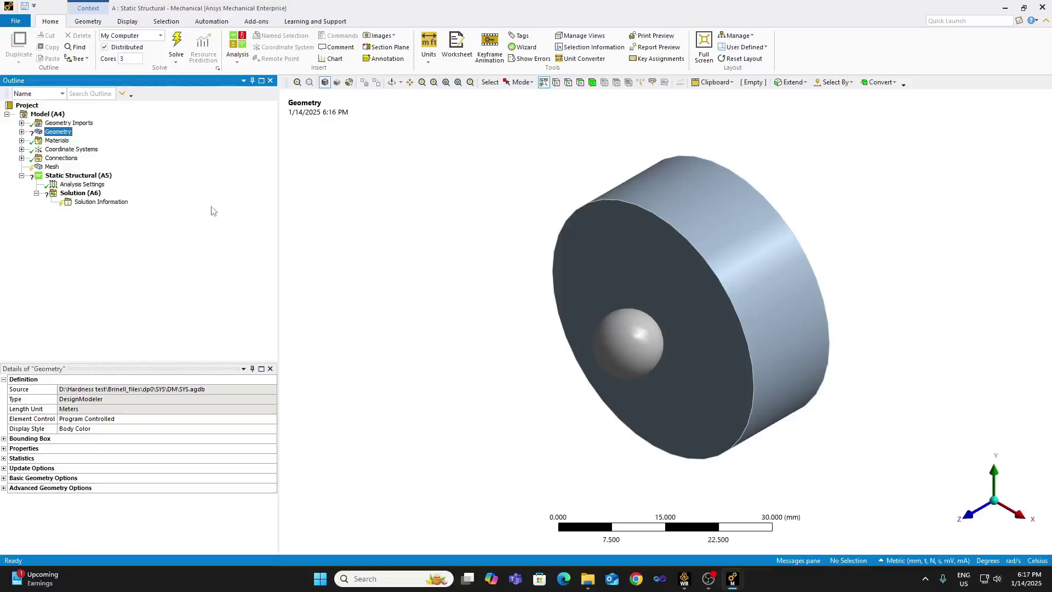
pyautogui.click(213, 211)
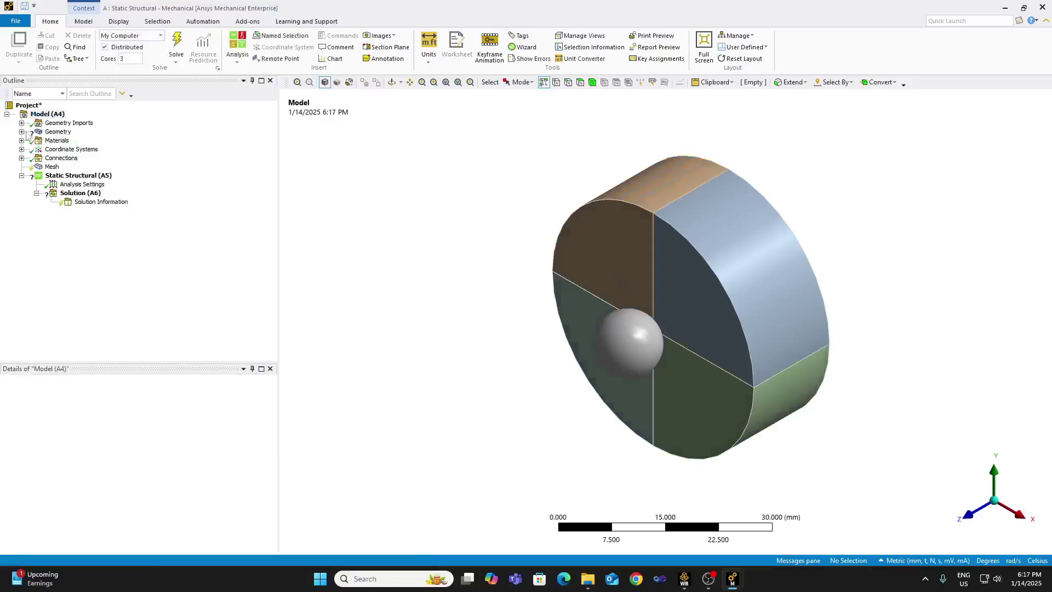
# List the bodies under Geometry and examine the sliced cylinder and the sphere from several angles.
pyautogui.click(22, 132)
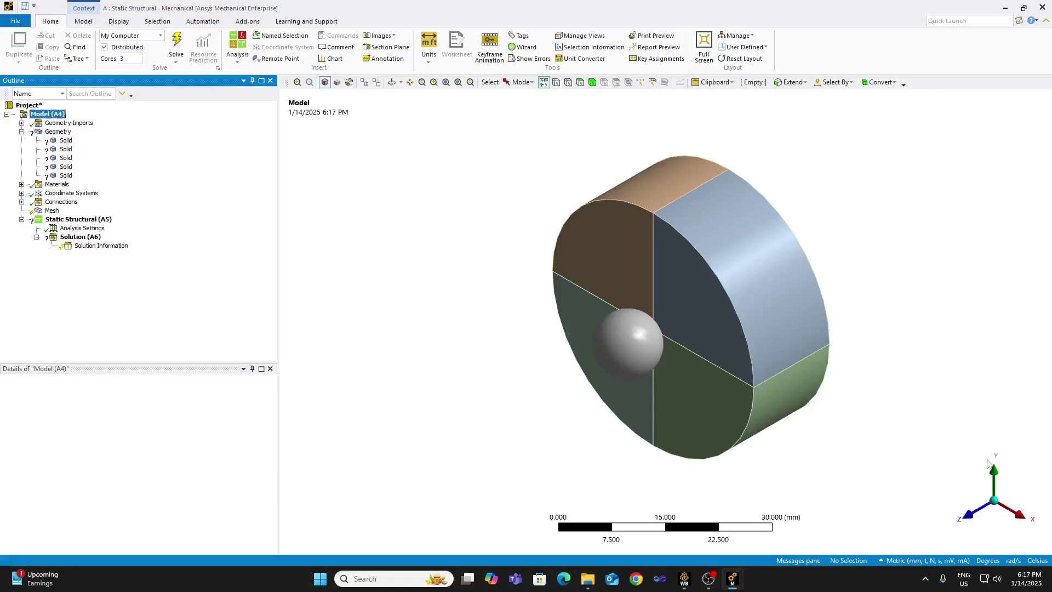
pyautogui.click(392, 82)
pyautogui.moveTo(636, 278); pyautogui.dragTo(604, 273)
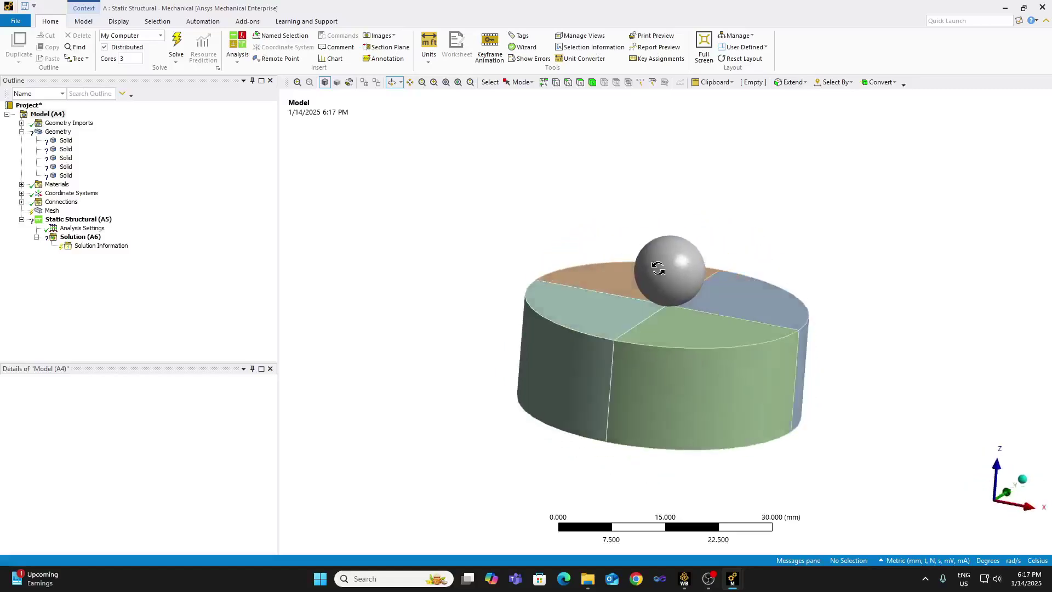
pyautogui.moveTo(758, 331); pyautogui.dragTo(629, 324)
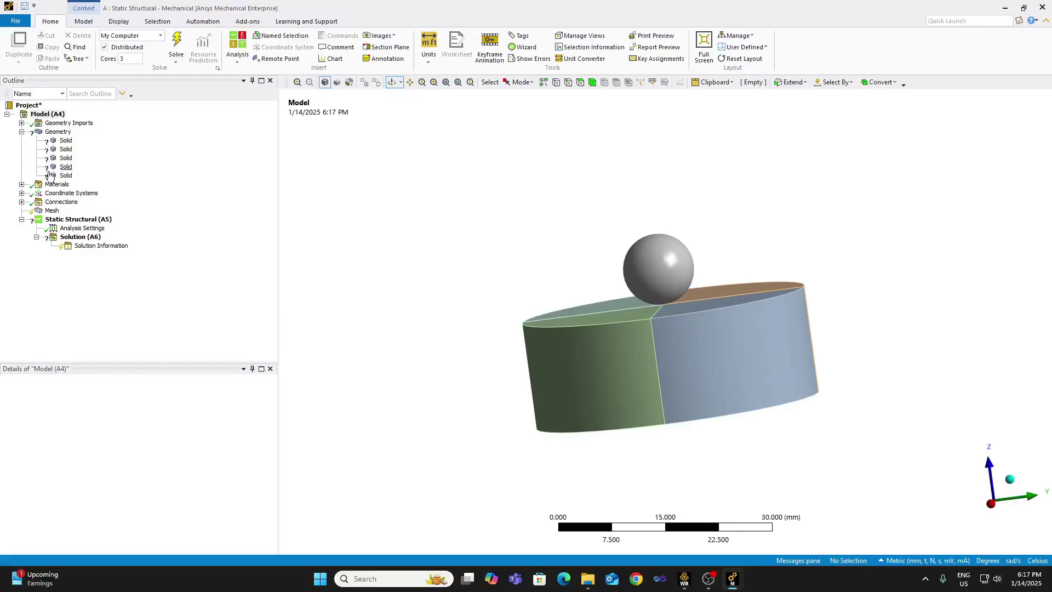
pyautogui.moveTo(673, 290); pyautogui.dragTo(703, 320)
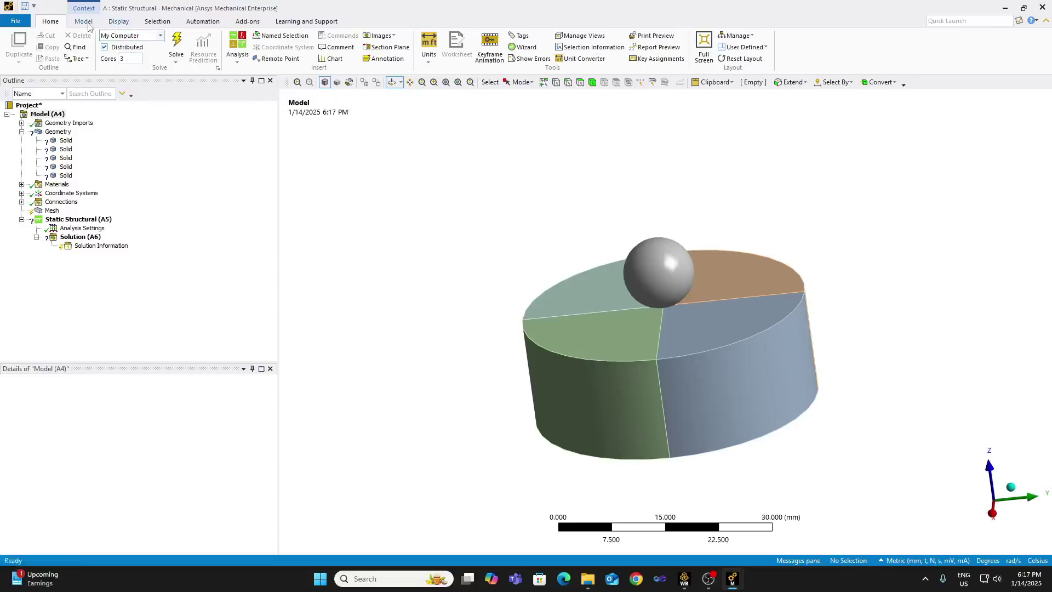
# Assign the MS material to all five solid bodies of the model, shown in isometric view.
pyautogui.click(119, 22)
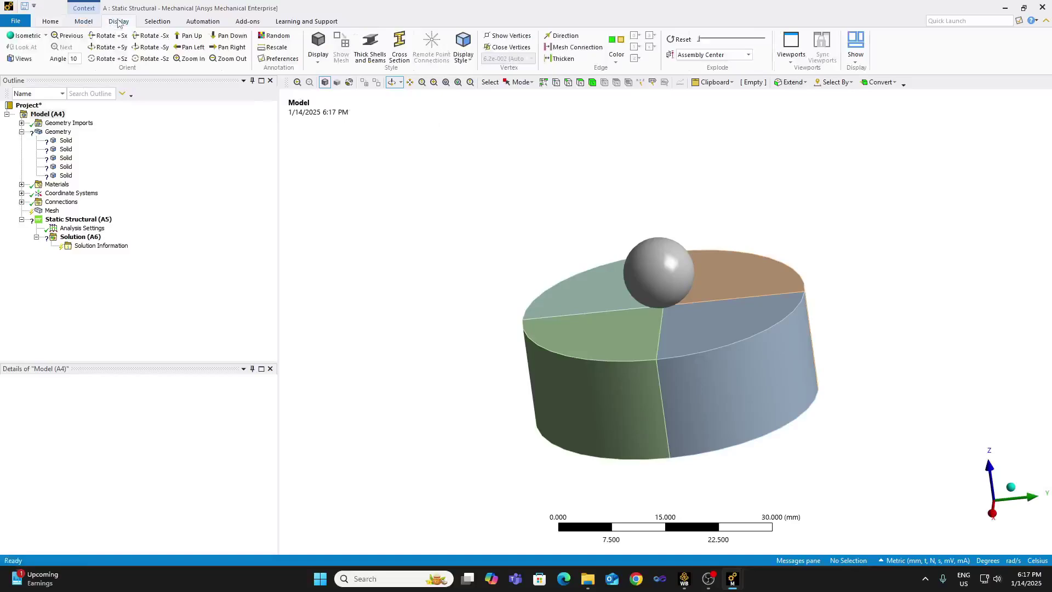
pyautogui.click(46, 36)
pyautogui.click(44, 59)
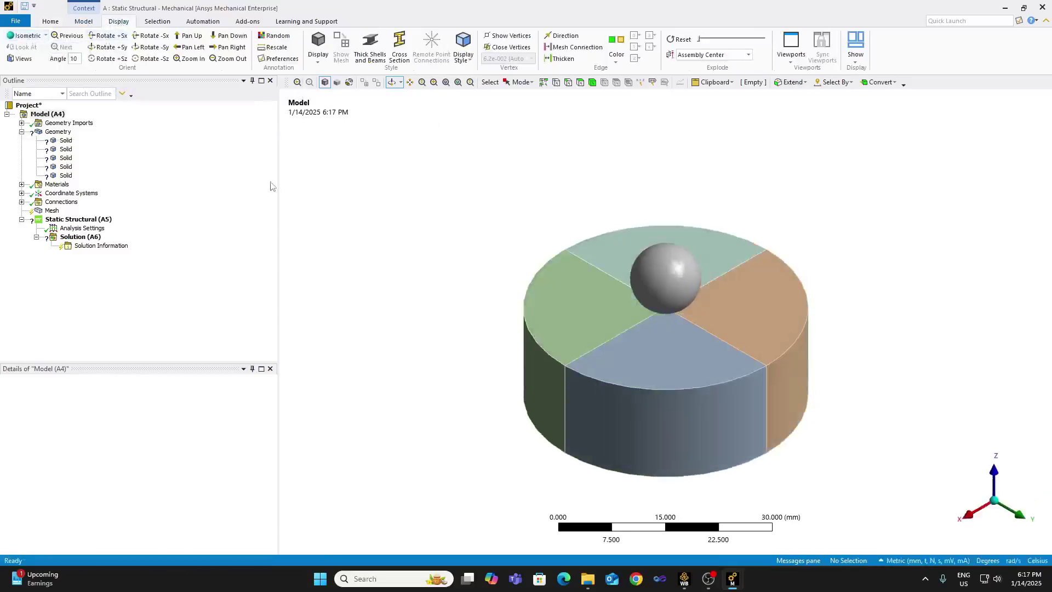
pyautogui.click(65, 141)
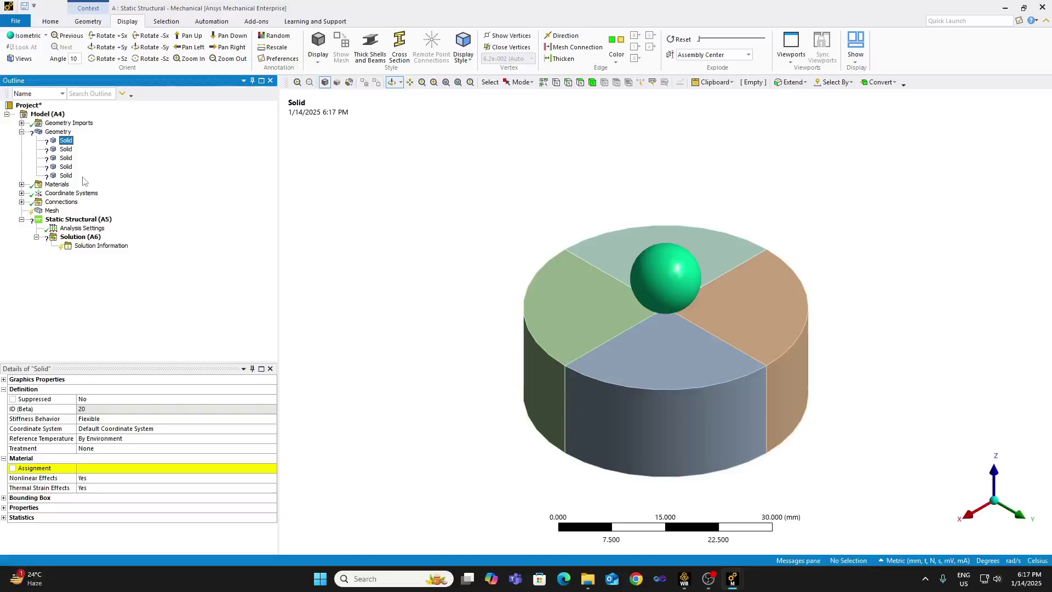
pyautogui.keyDown('shift'); pyautogui.click(67, 175); pyautogui.keyUp('shift')
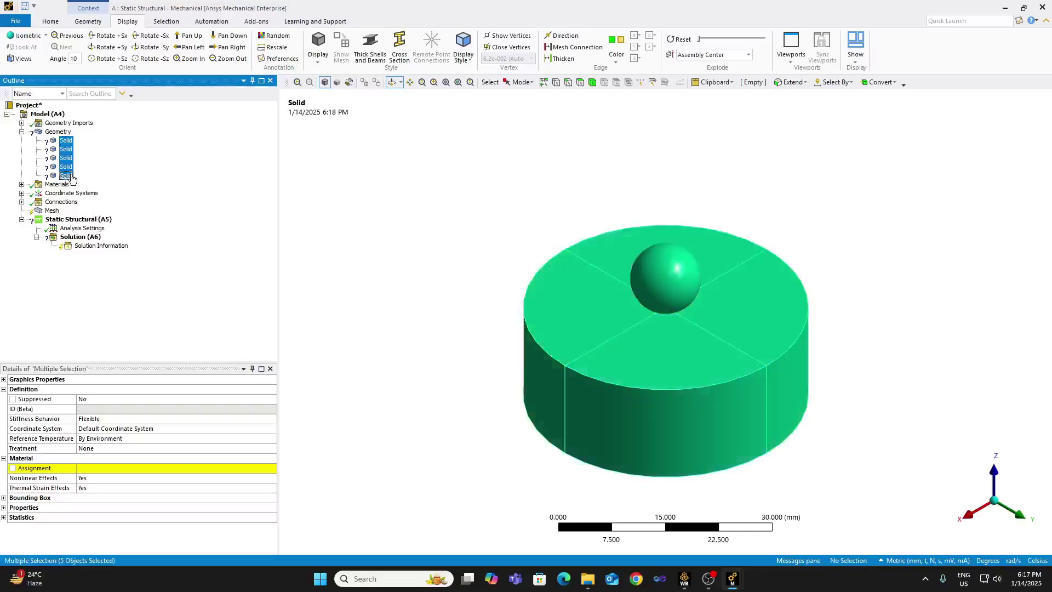
pyautogui.click(272, 469)
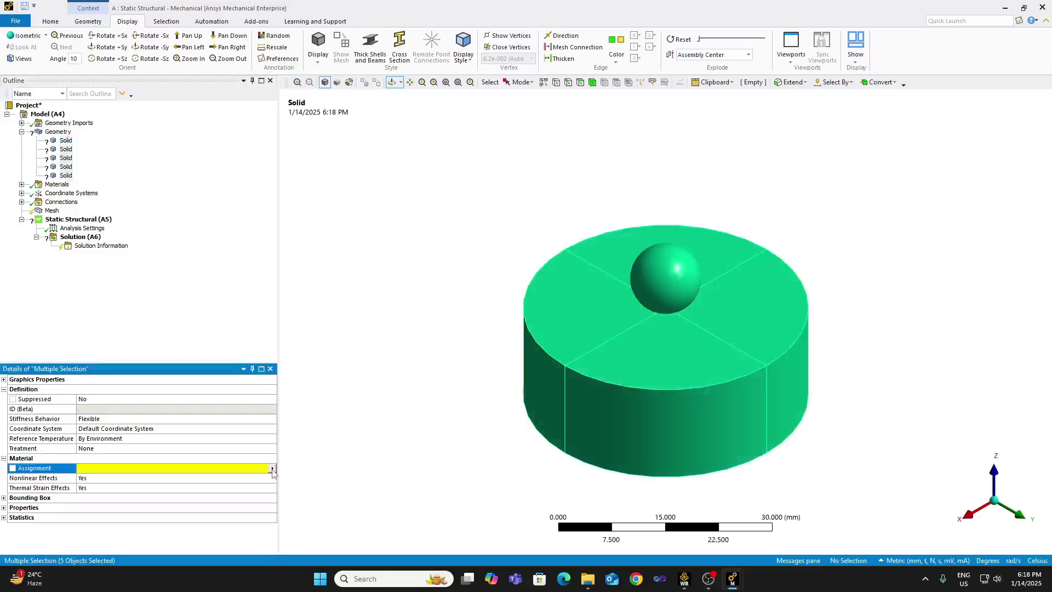
pyautogui.click(272, 468)
pyautogui.click(316, 333)
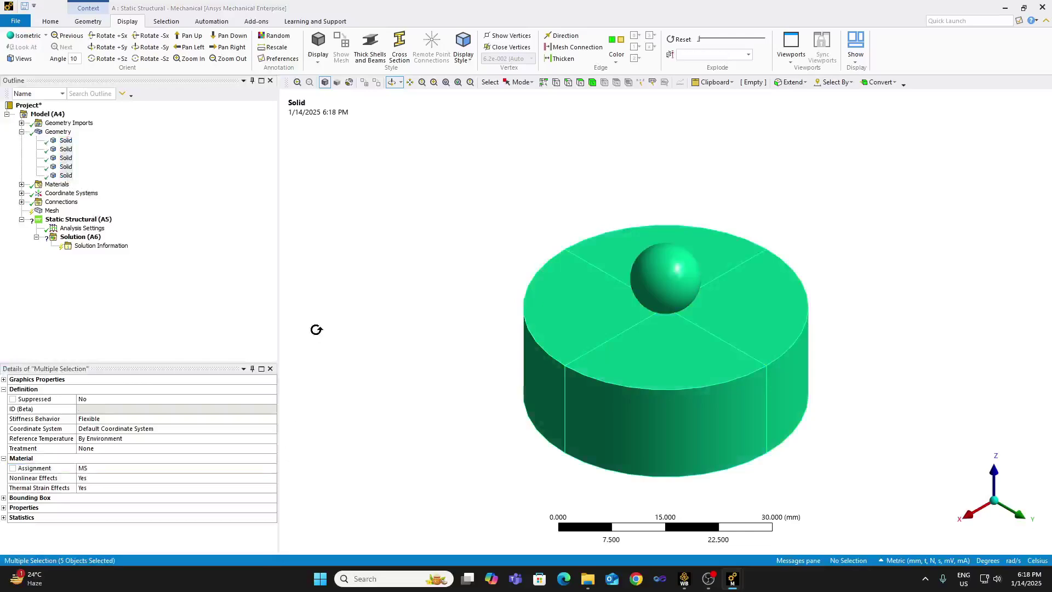
# Set the stiffness behavior of the spherical indenter body to Rigid.
pyautogui.click(72, 149)
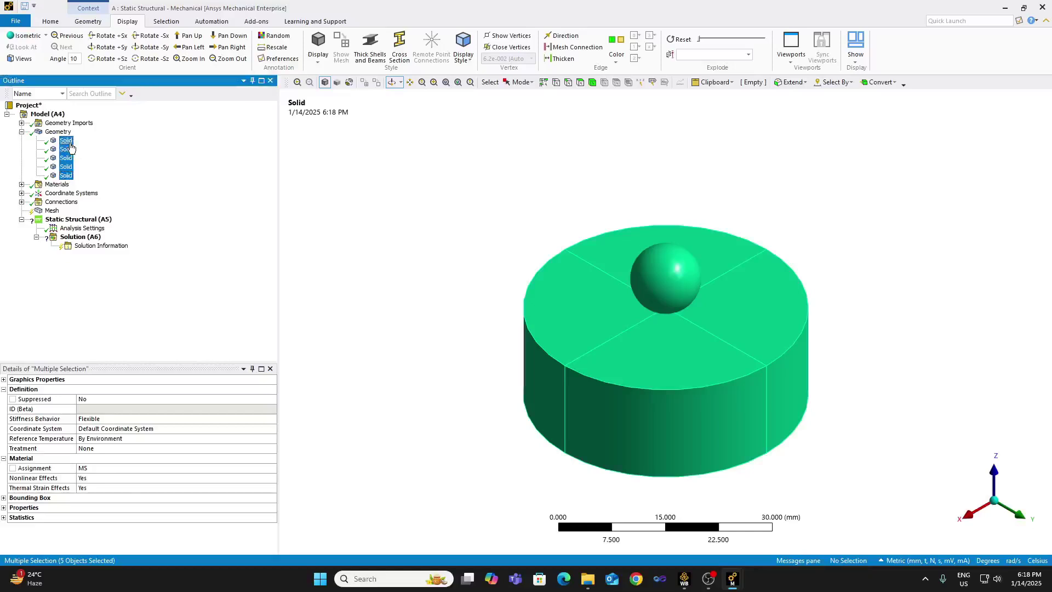
pyautogui.click(67, 141)
pyautogui.click(260, 423)
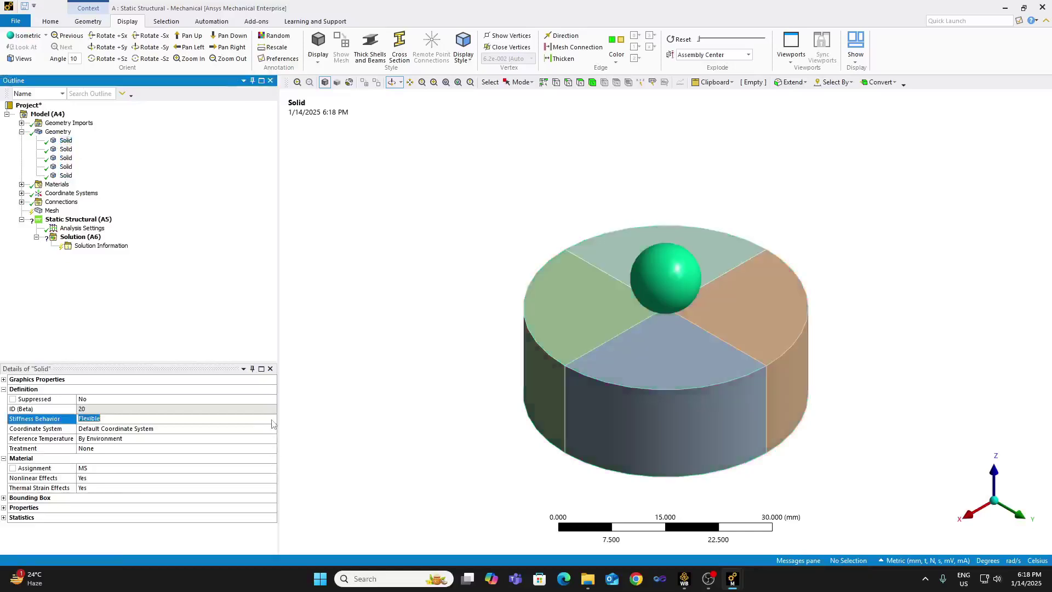
pyautogui.click(272, 419)
pyautogui.click(263, 435)
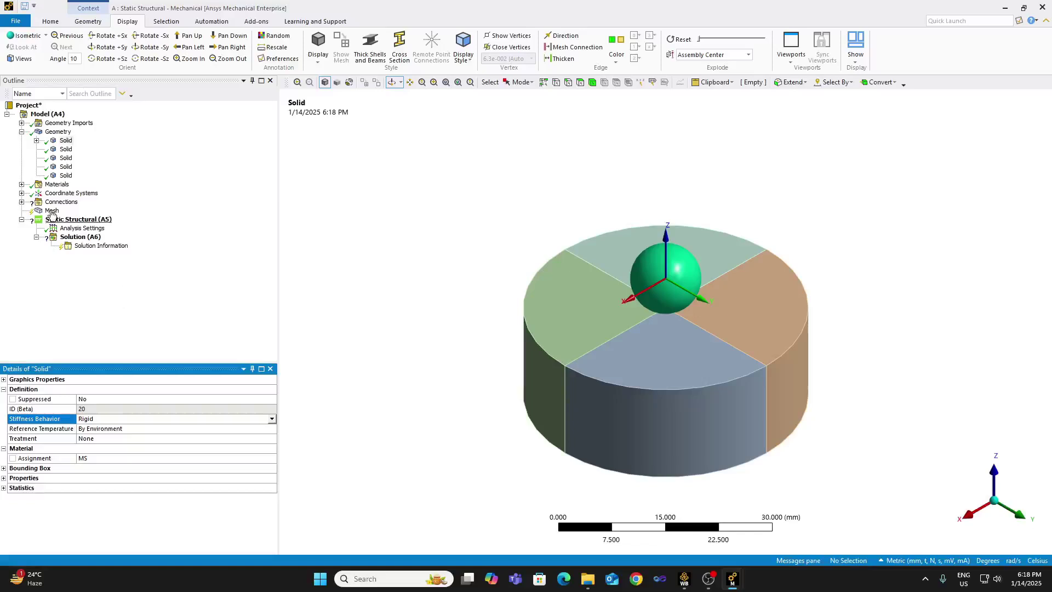
# Delete all the automatically generated contact regions, from Contact Region through Contact Region 8.
pyautogui.click(21, 201)
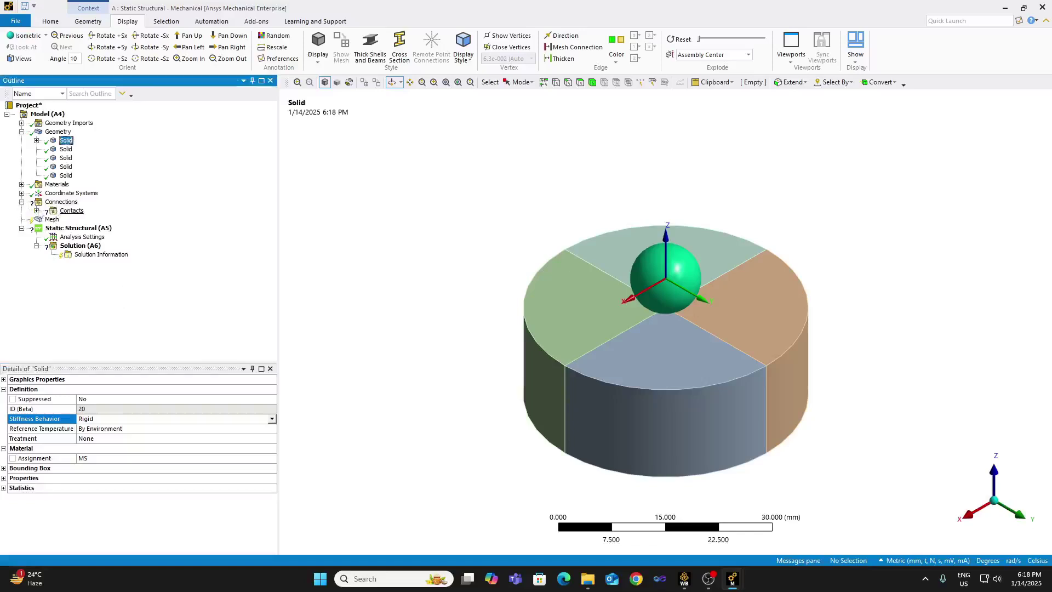
pyautogui.click(96, 219)
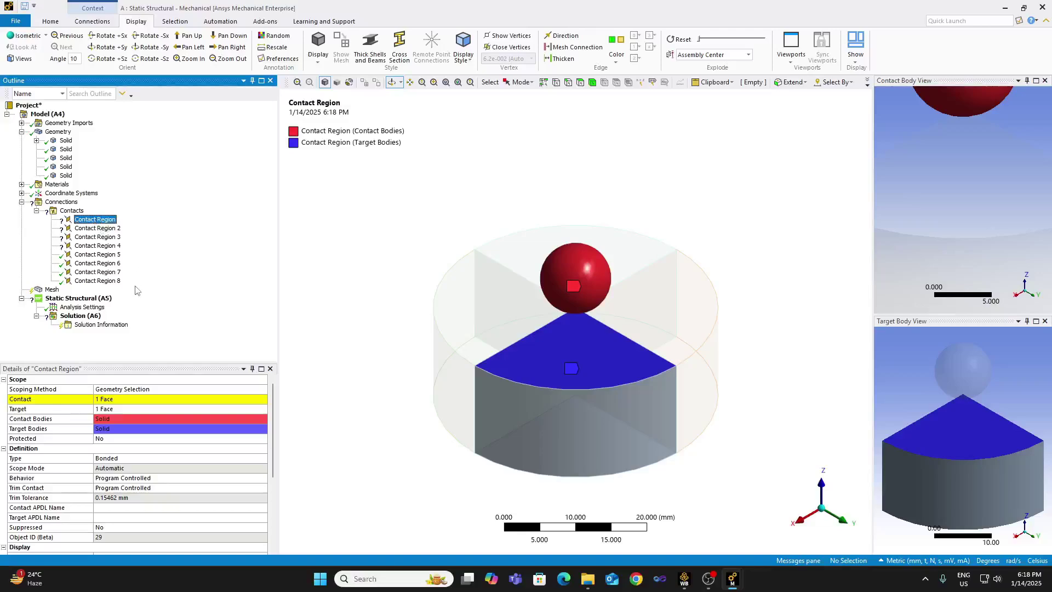
pyautogui.keyDown('shift'); pyautogui.click(116, 280); pyautogui.keyUp('shift')
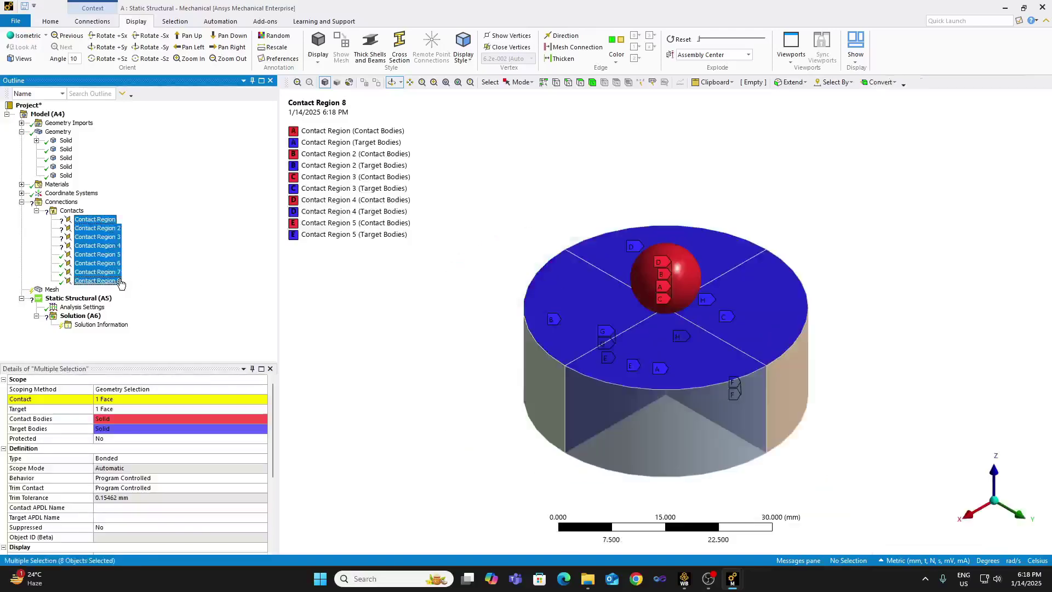
pyautogui.rightClick(113, 281)
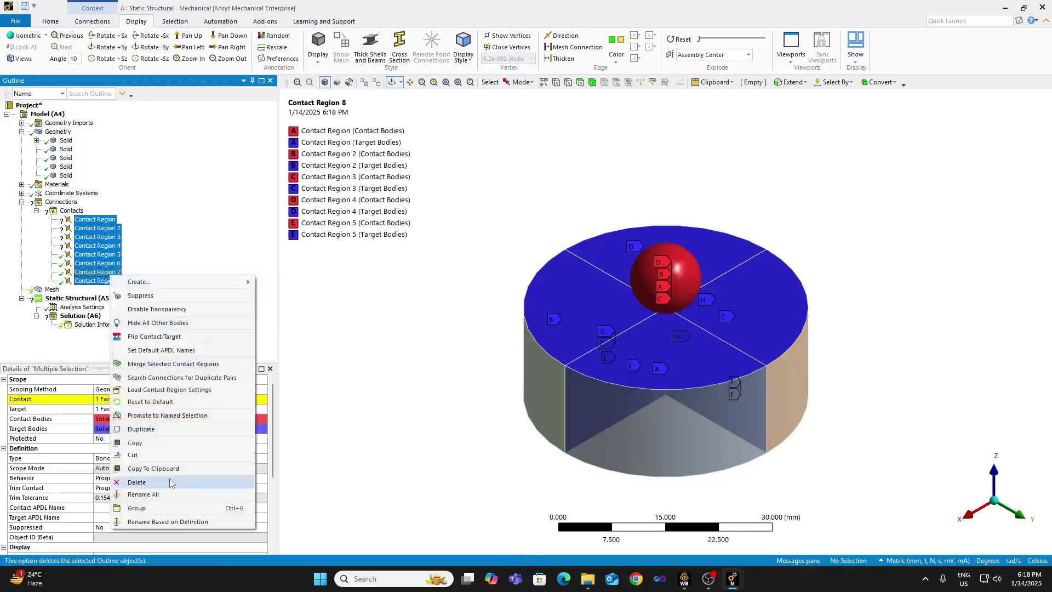
pyautogui.click(137, 482)
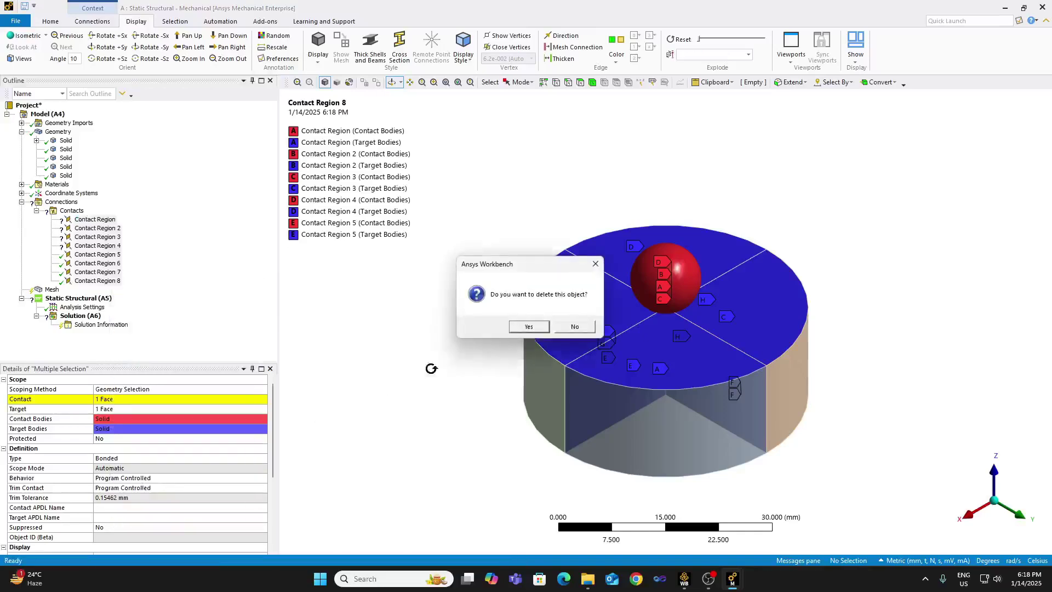
pyautogui.click(529, 326)
# Insert a manual contact region under Contacts and set its type to Rough.
pyautogui.click(70, 210)
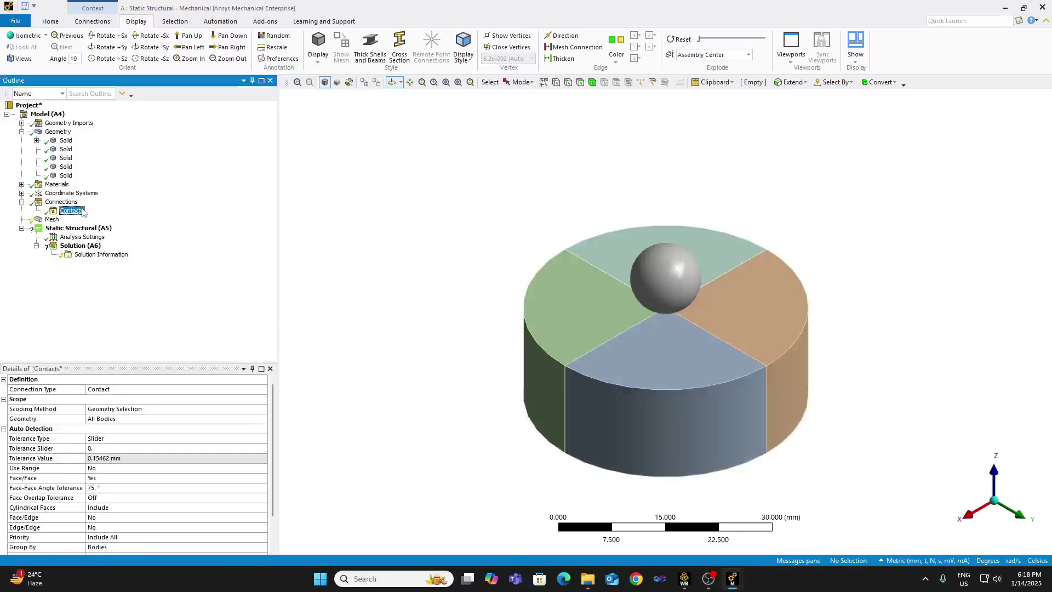
pyautogui.rightClick(82, 211)
pyautogui.moveTo(111, 216)
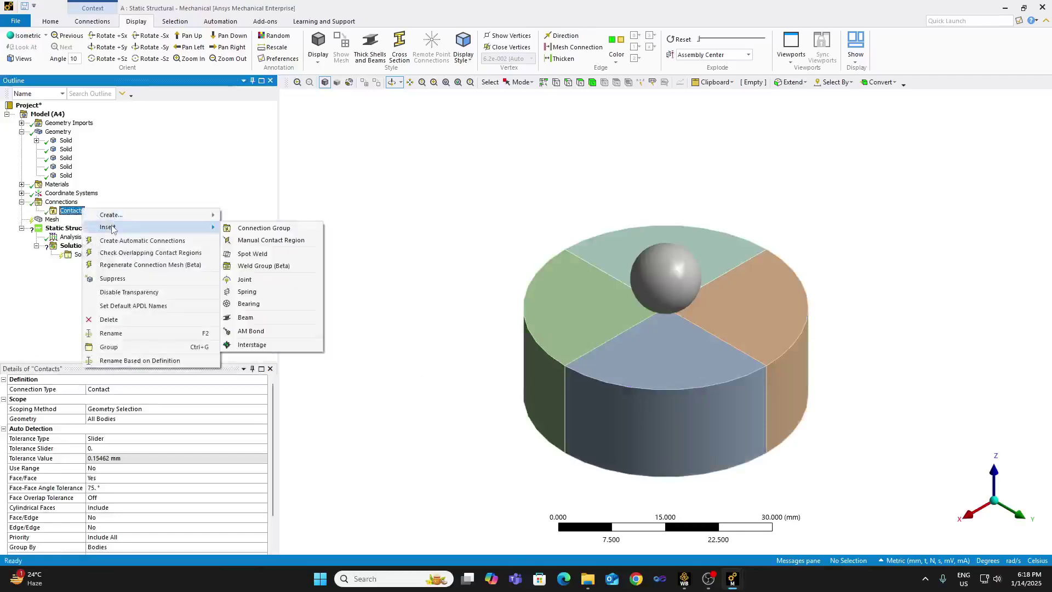
pyautogui.click(285, 241)
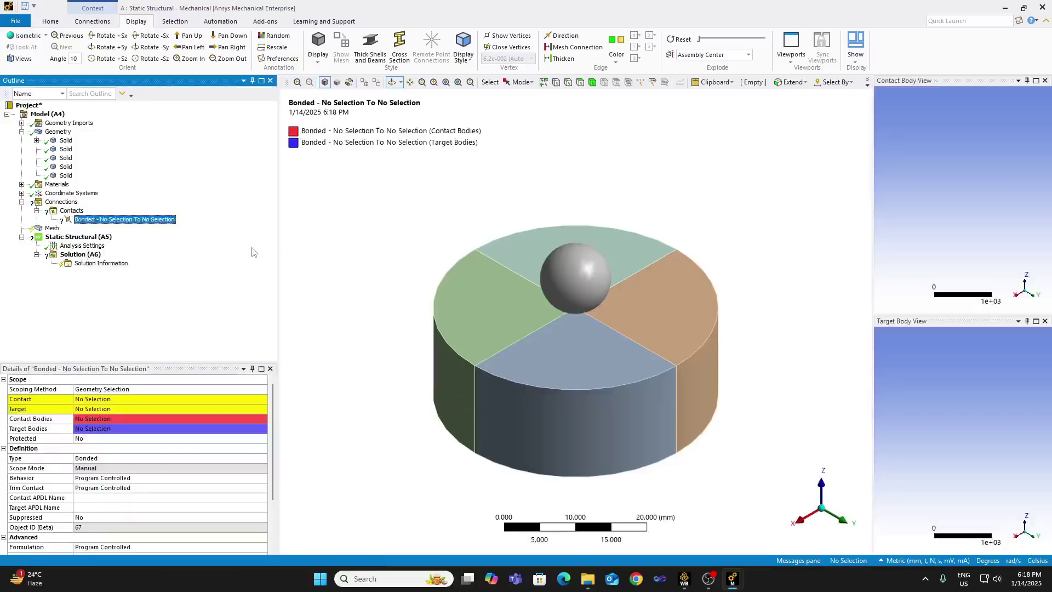
pyautogui.click(264, 458)
pyautogui.click(263, 458)
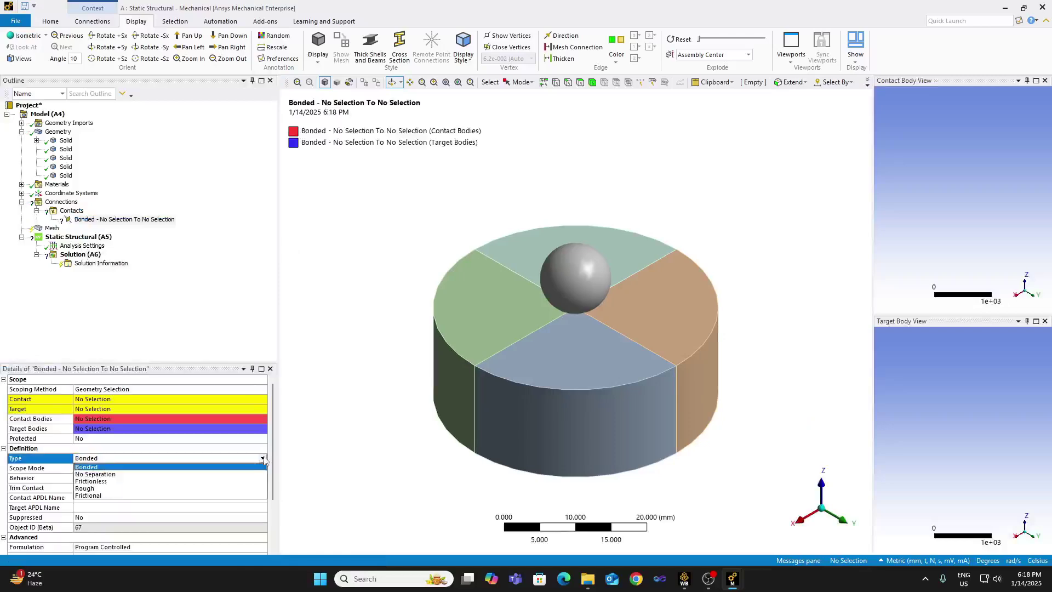
pyautogui.click(245, 489)
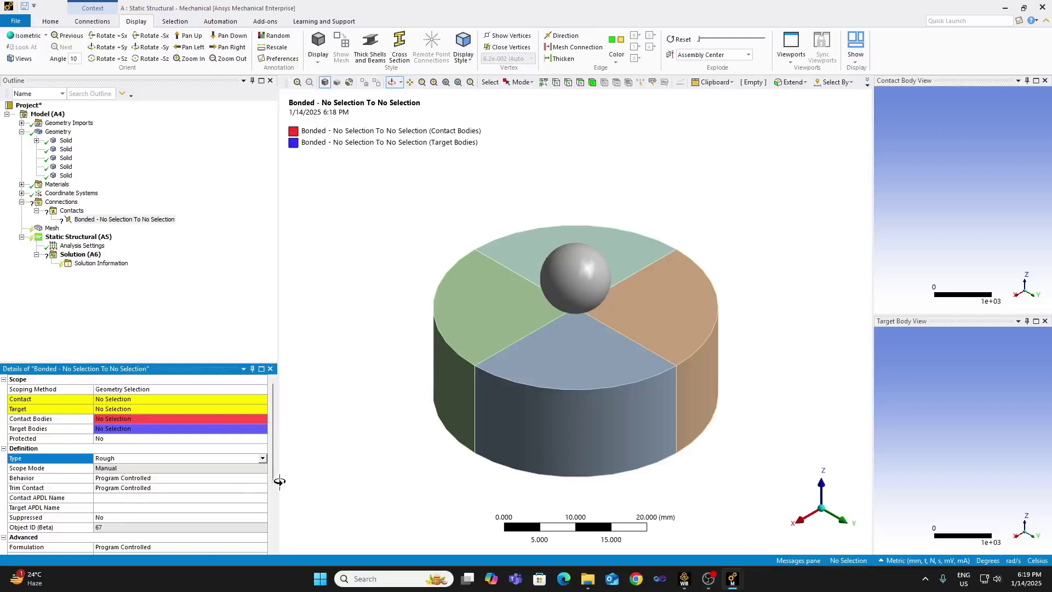
pyautogui.click(263, 458)
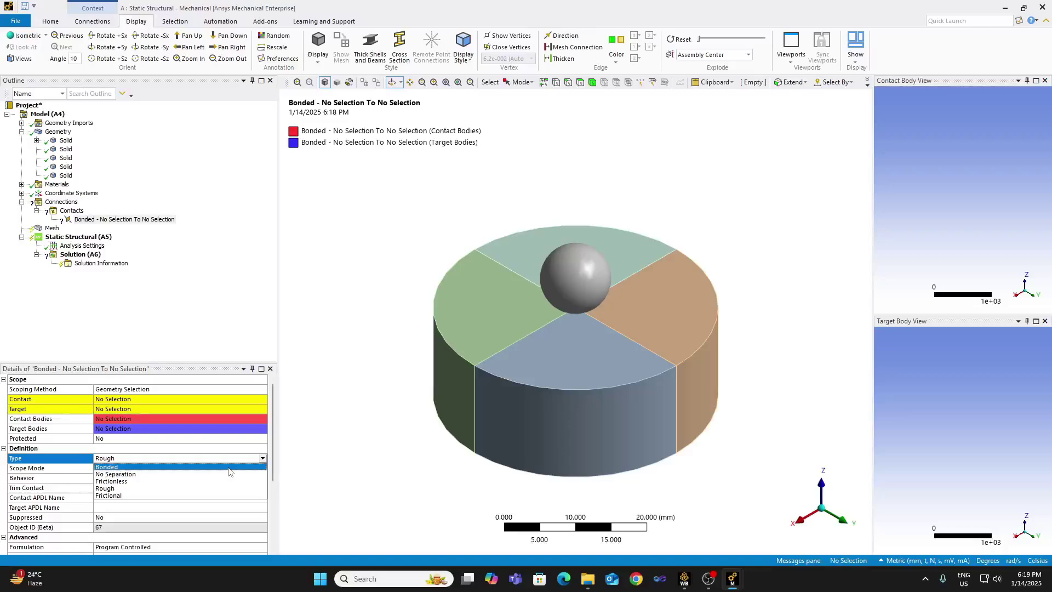
pyautogui.click(186, 291)
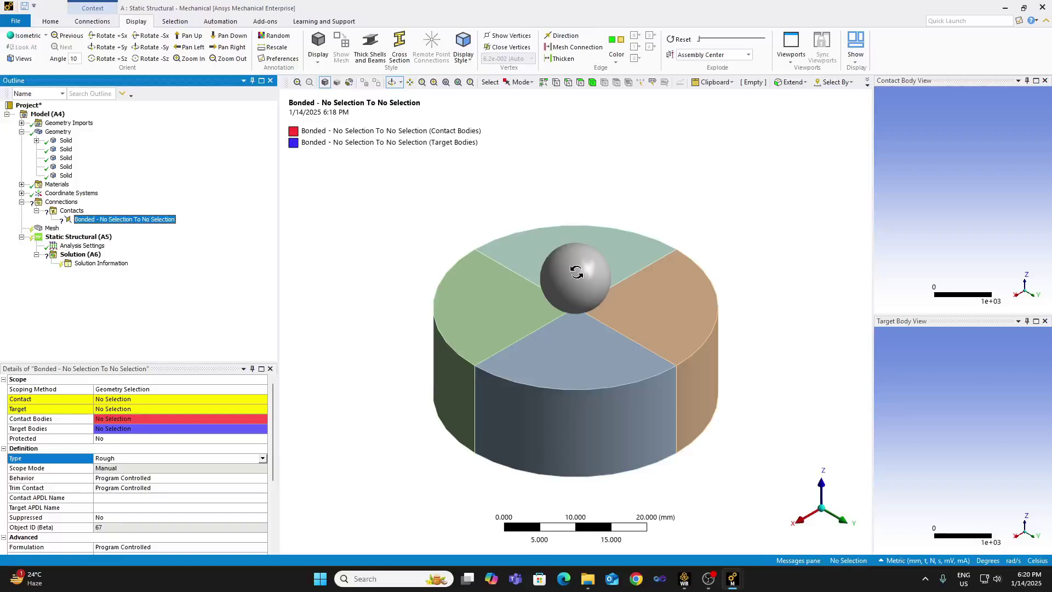
# Assign the sphere's surface as the target face of the rough contact.
pyautogui.click(583, 85)
pyautogui.click(583, 265)
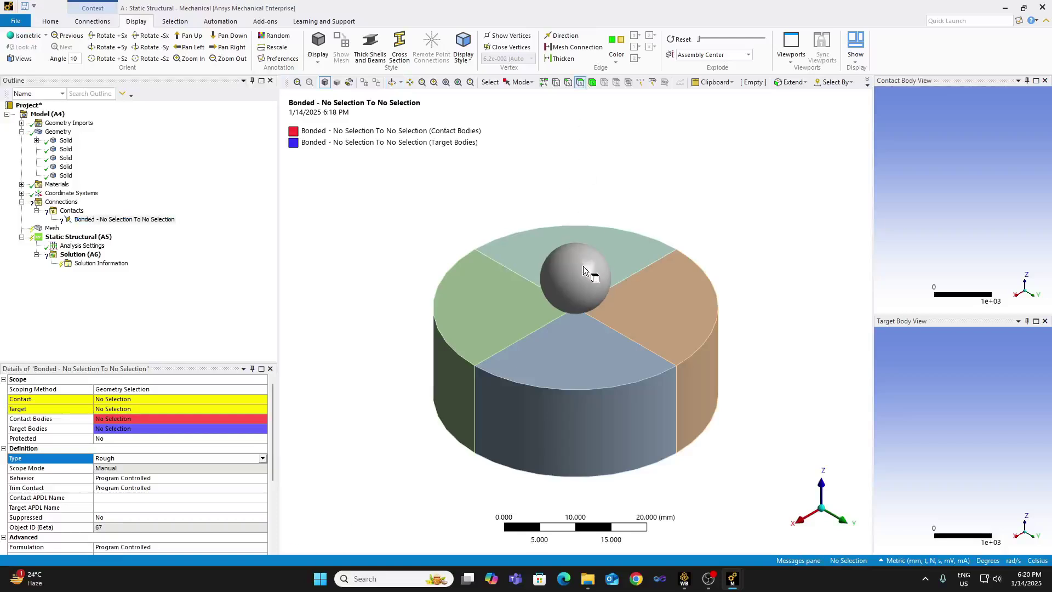
pyautogui.click(109, 408)
pyautogui.click(110, 409)
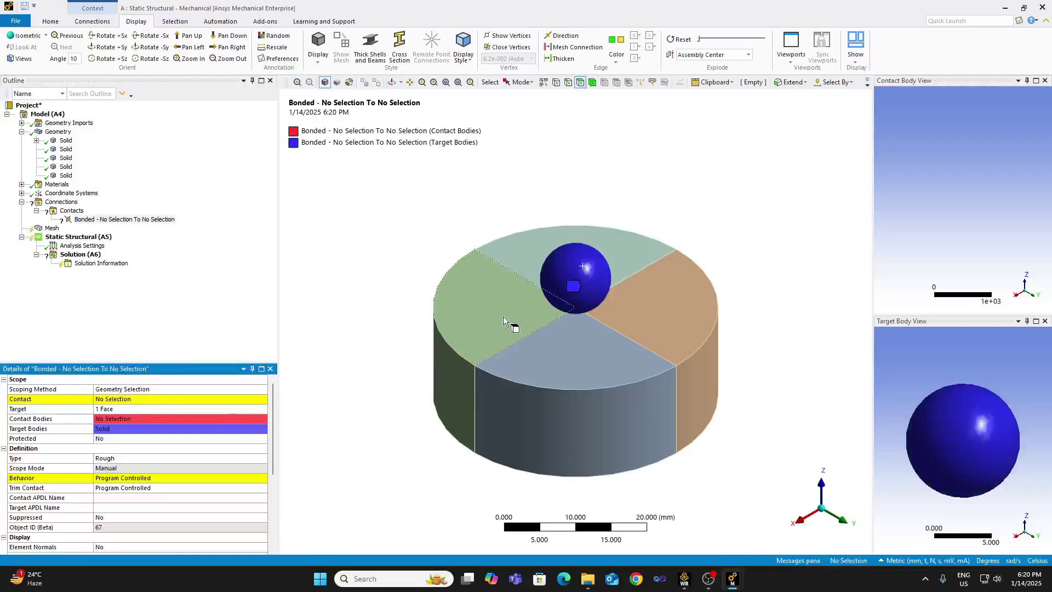
# Assign the four upper quarter faces of the cylinder as the contact faces of the rough contact.
pyautogui.click(509, 295)
pyautogui.keyDown('ctrl'); pyautogui.click(557, 326); pyautogui.keyUp('ctrl')
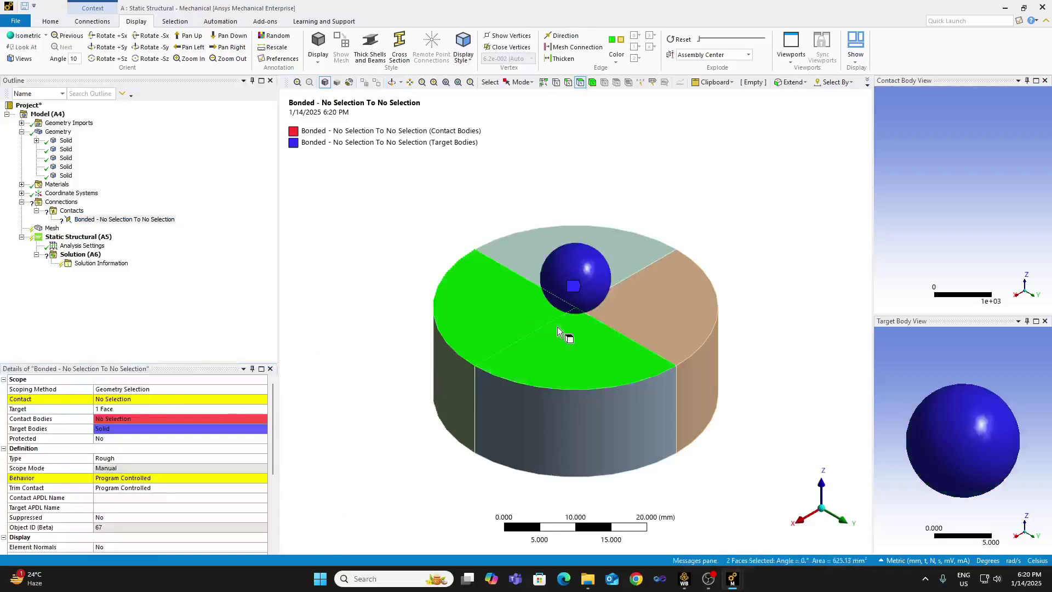
pyautogui.keyDown('ctrl'); pyautogui.click(618, 293); pyautogui.keyUp('ctrl')
pyautogui.keyDown('ctrl'); pyautogui.click(619, 269); pyautogui.keyUp('ctrl')
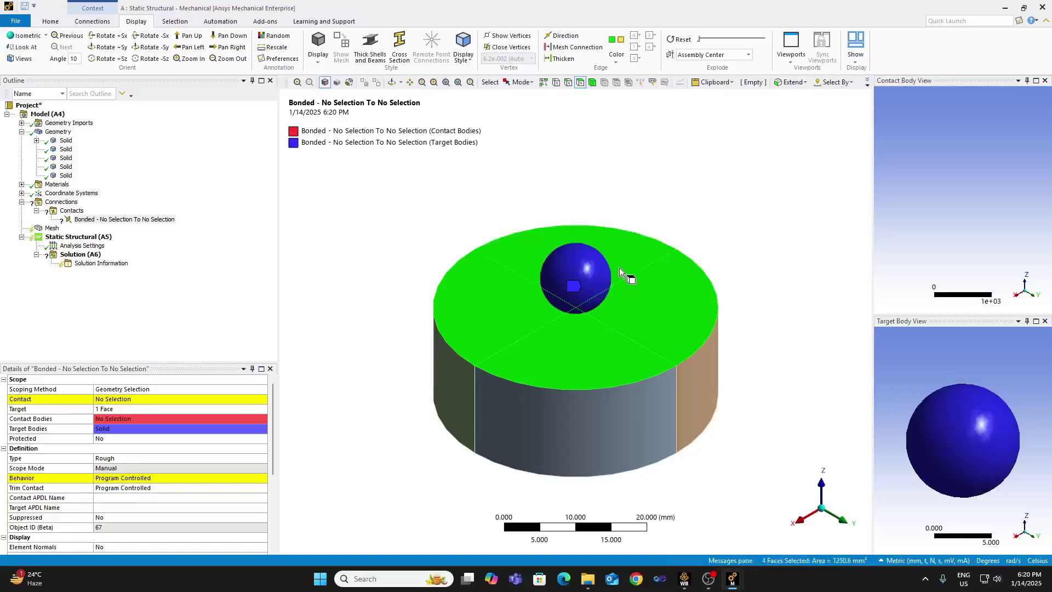
pyautogui.click(146, 402)
pyautogui.click(146, 402)
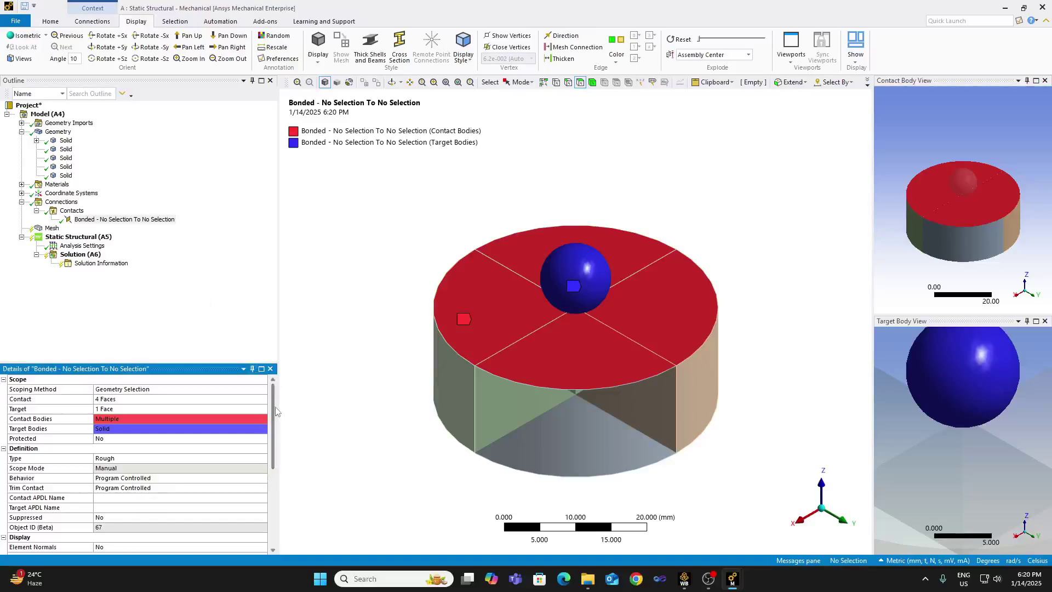
# Set the rough contact's behavior to Asymmetric and its trim contact option to Off.
pyautogui.scroll(-2, 269, 434)
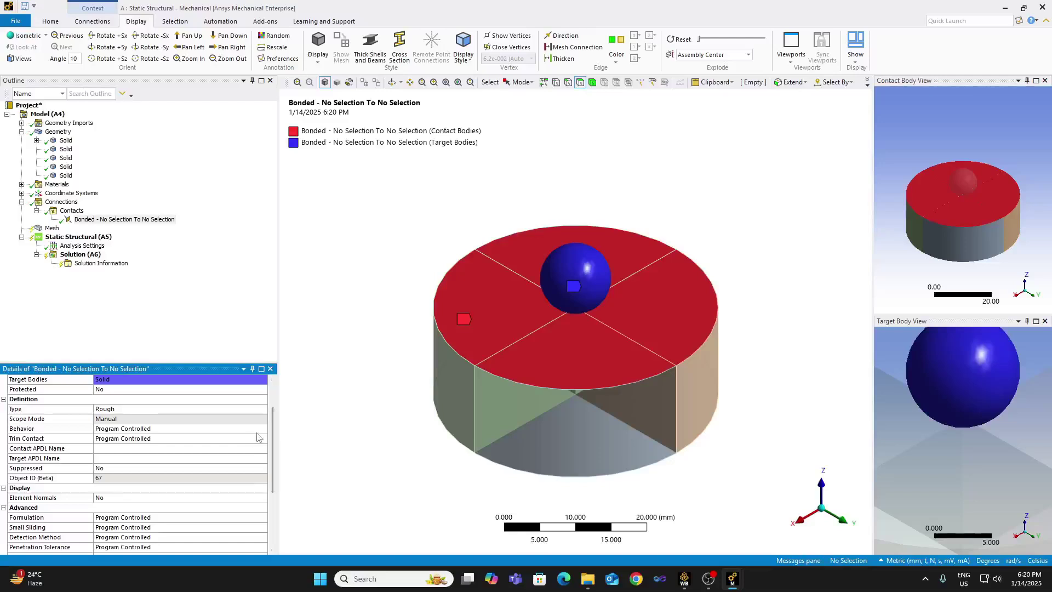
pyautogui.click(261, 429)
pyautogui.click(263, 430)
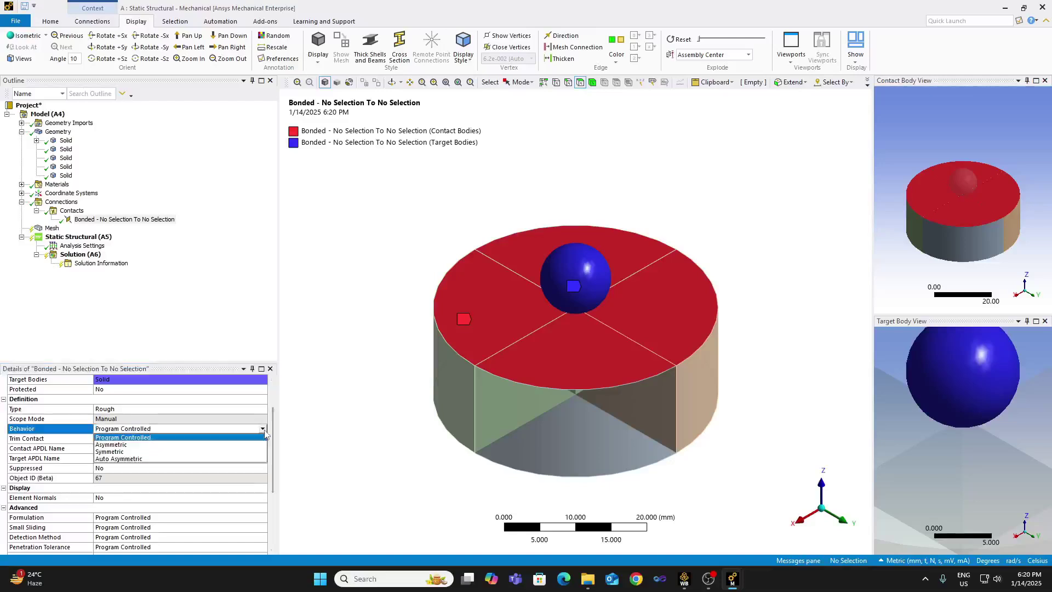
pyautogui.click(255, 444)
pyautogui.scroll(2, 252, 446)
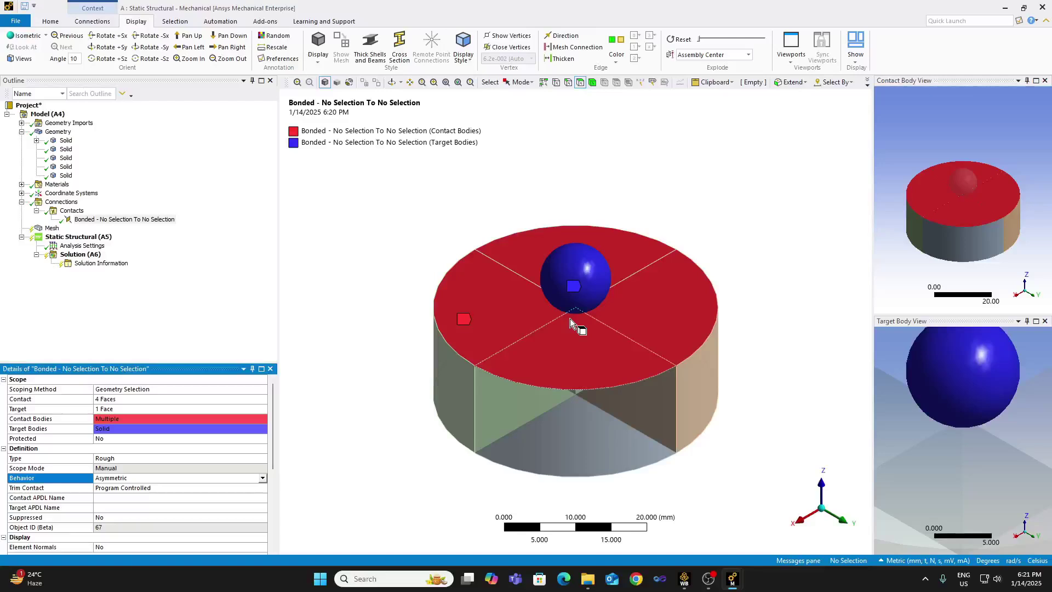
pyautogui.click(201, 488)
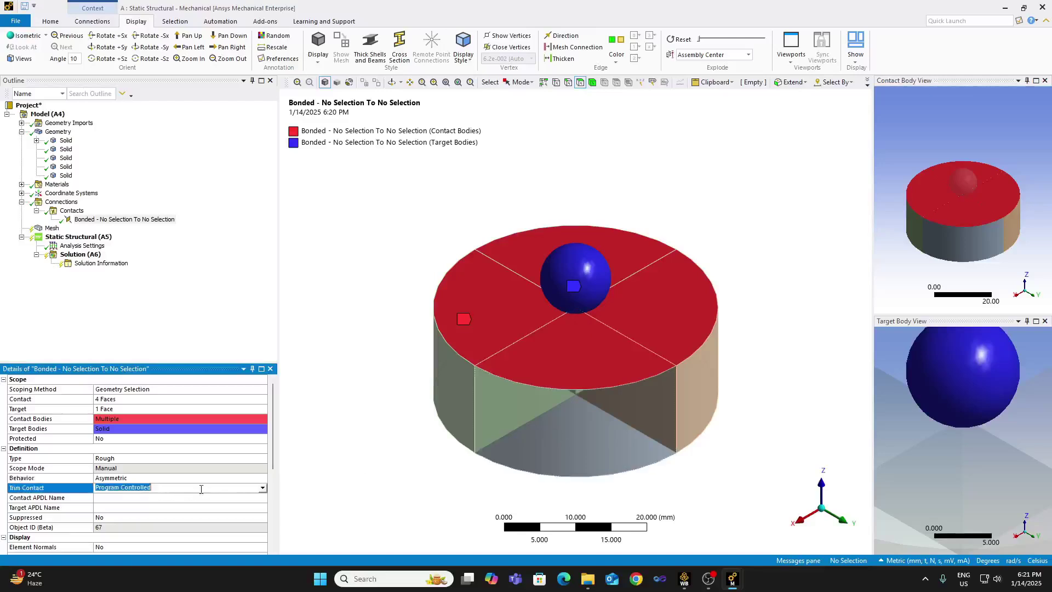
pyautogui.click(263, 489)
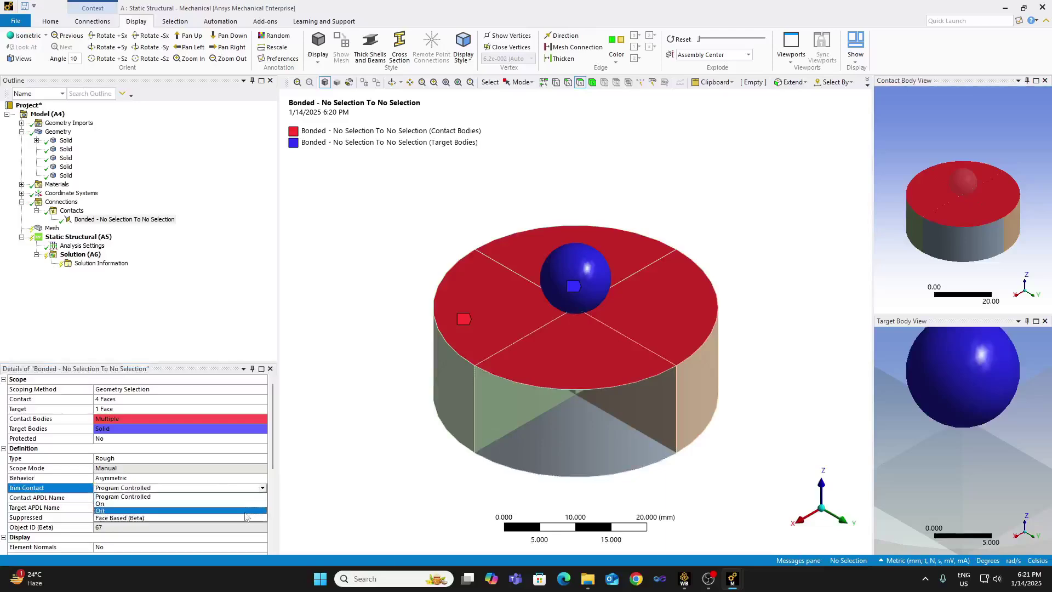
pyautogui.click(244, 511)
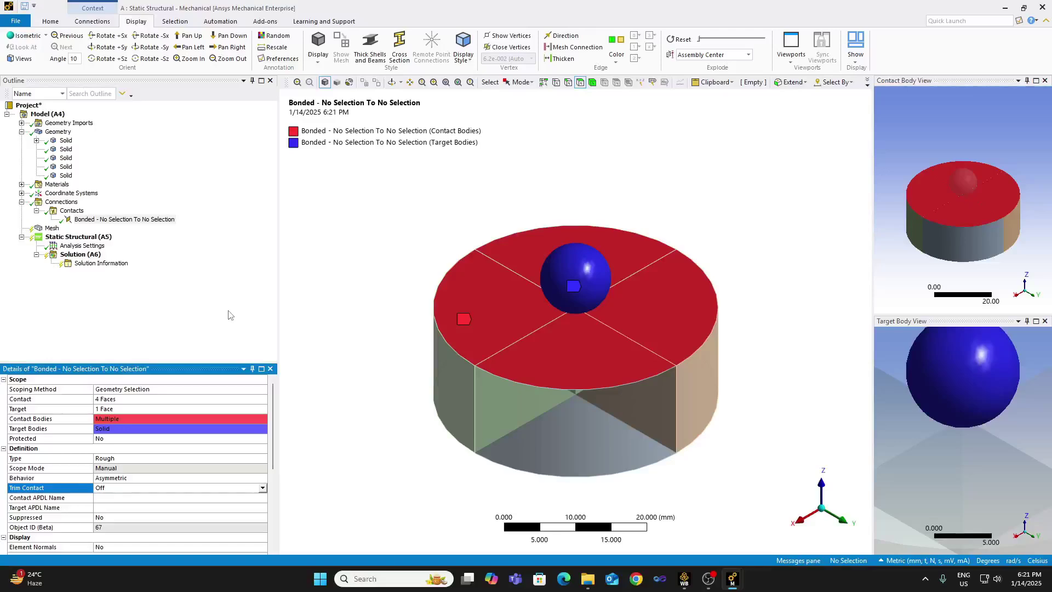
# Set the rough contact's advanced formulation to Augmented Lagrange.
pyautogui.moveTo(275, 460); pyautogui.dragTo(274, 499)
pyautogui.click(263, 478)
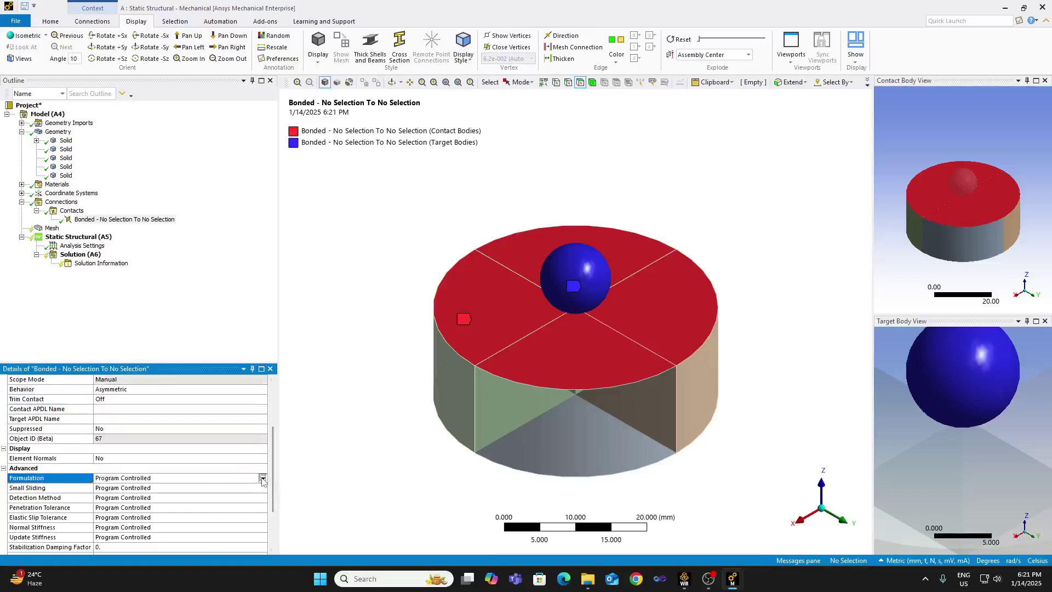
pyautogui.click(262, 478)
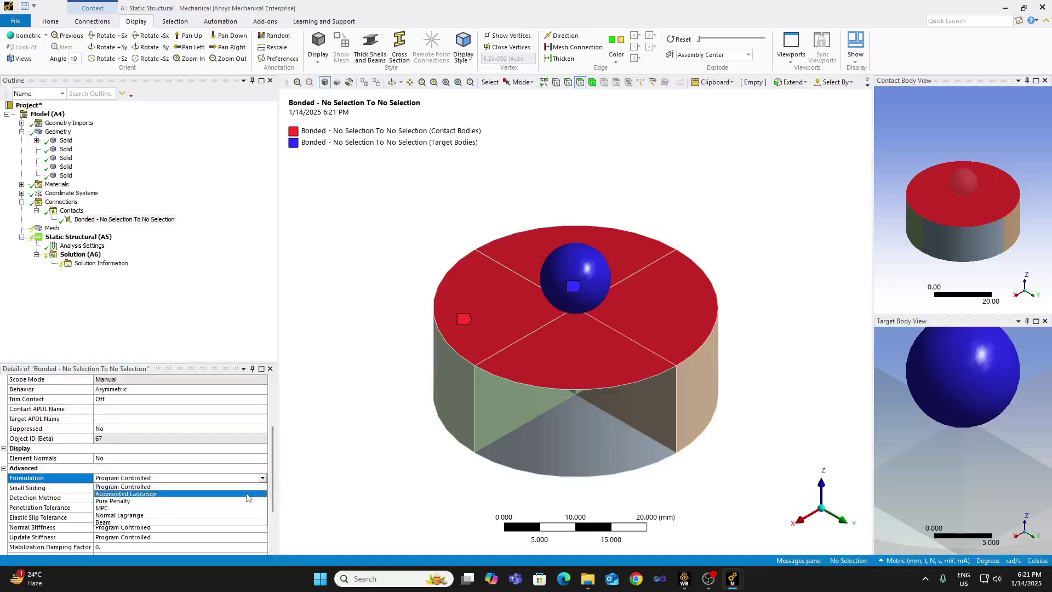
pyautogui.click(247, 494)
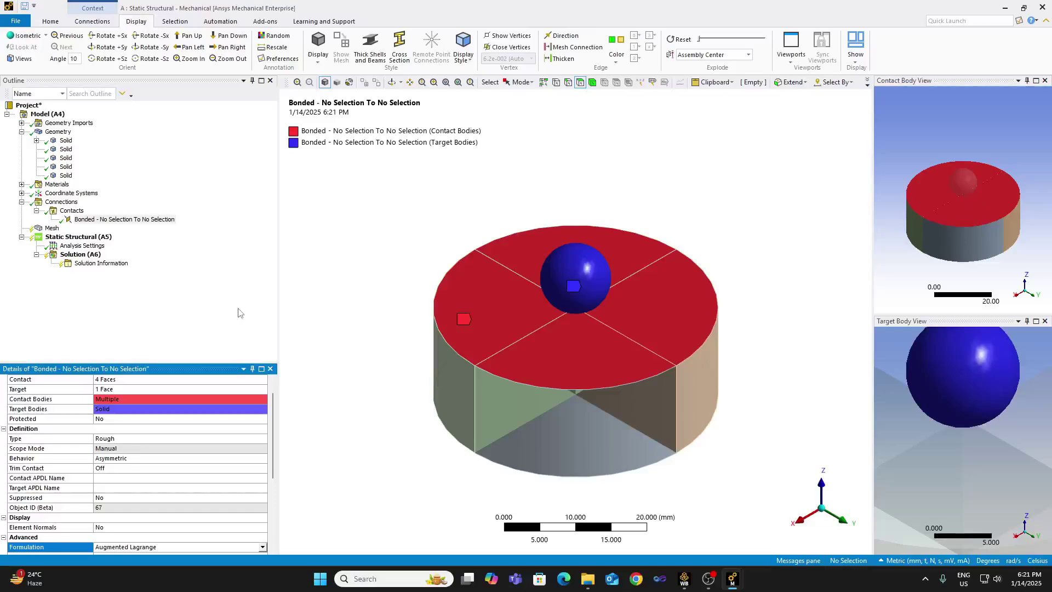
# Set the element order of the mesh to Linear.
pyautogui.click(52, 228)
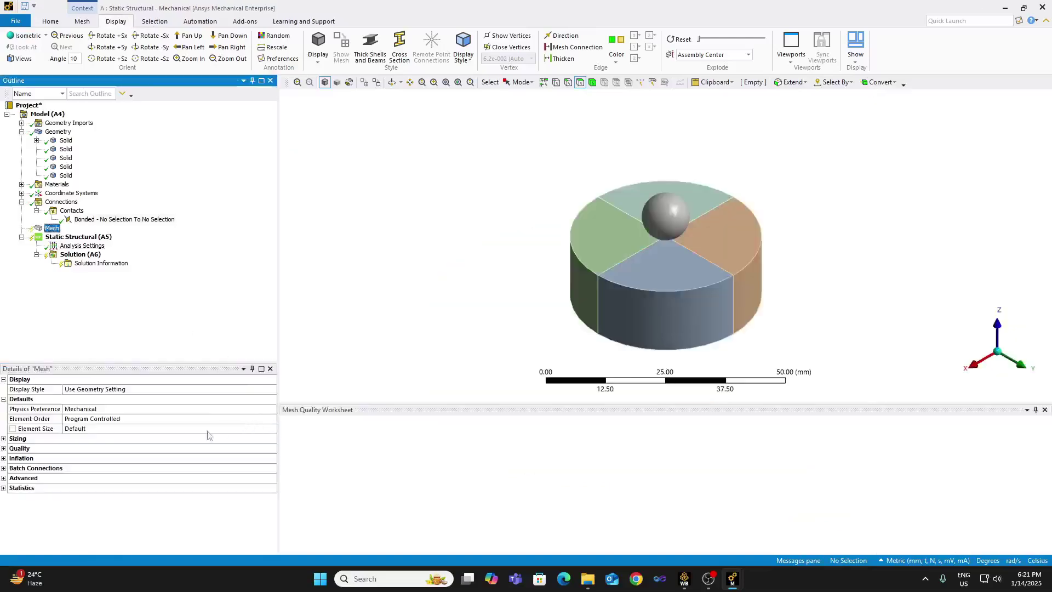
pyautogui.click(223, 429)
pyautogui.click(253, 417)
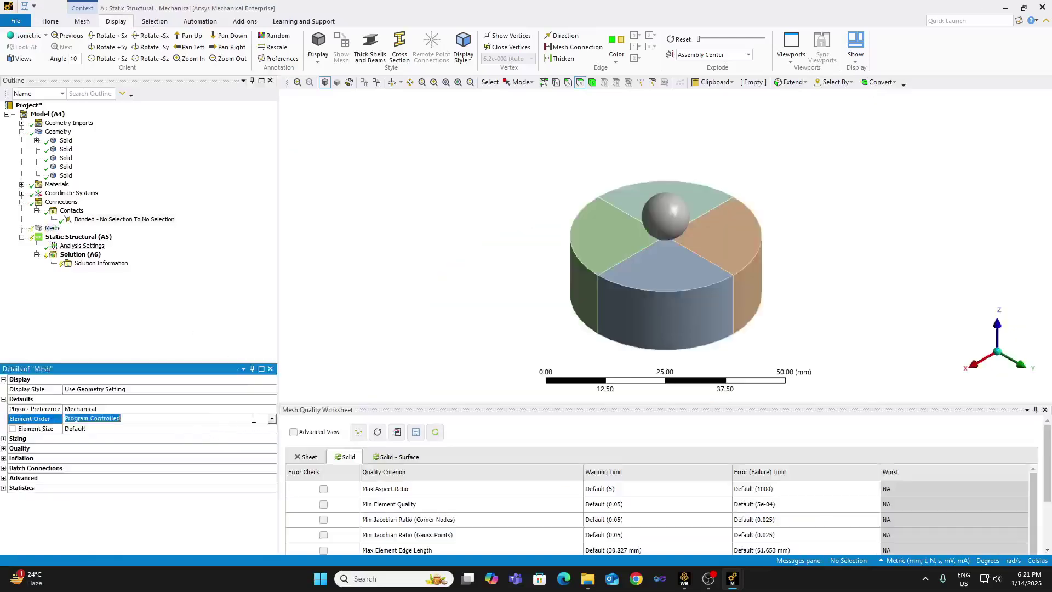
pyautogui.click(265, 418)
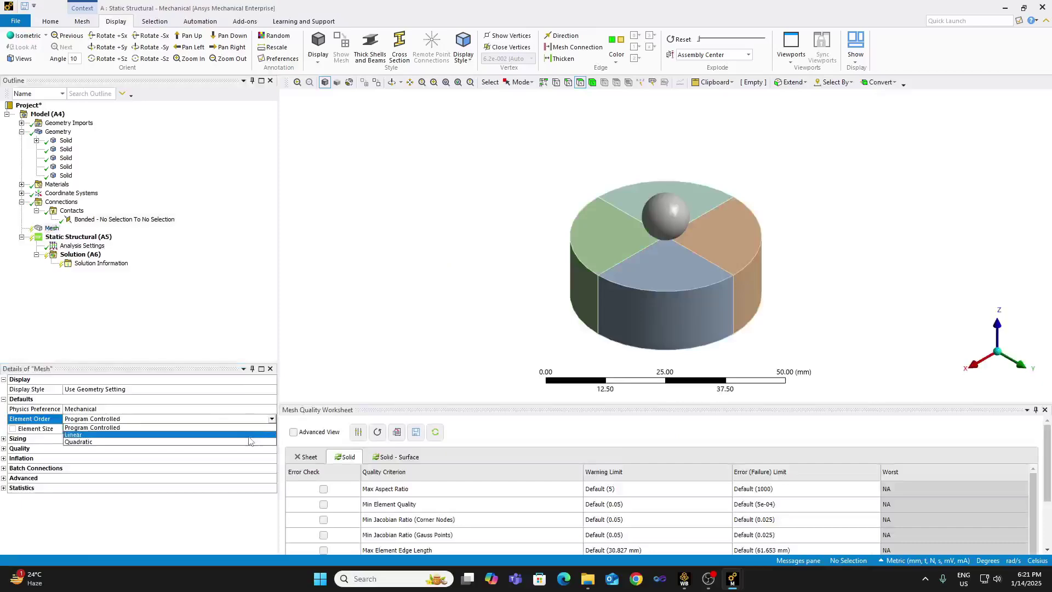
pyautogui.click(241, 434)
pyautogui.click(213, 312)
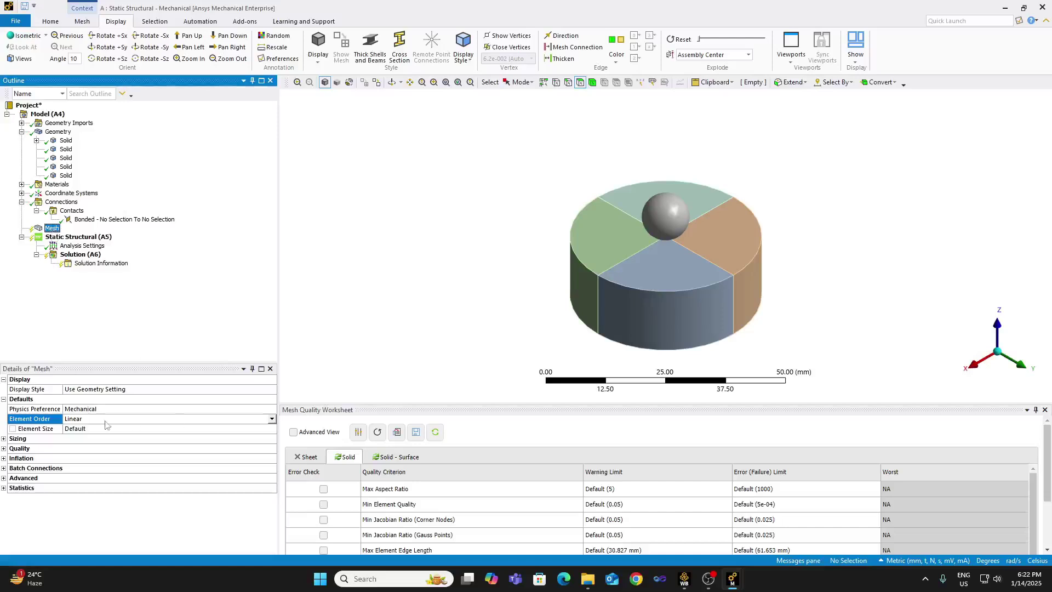
pyautogui.click(270, 420)
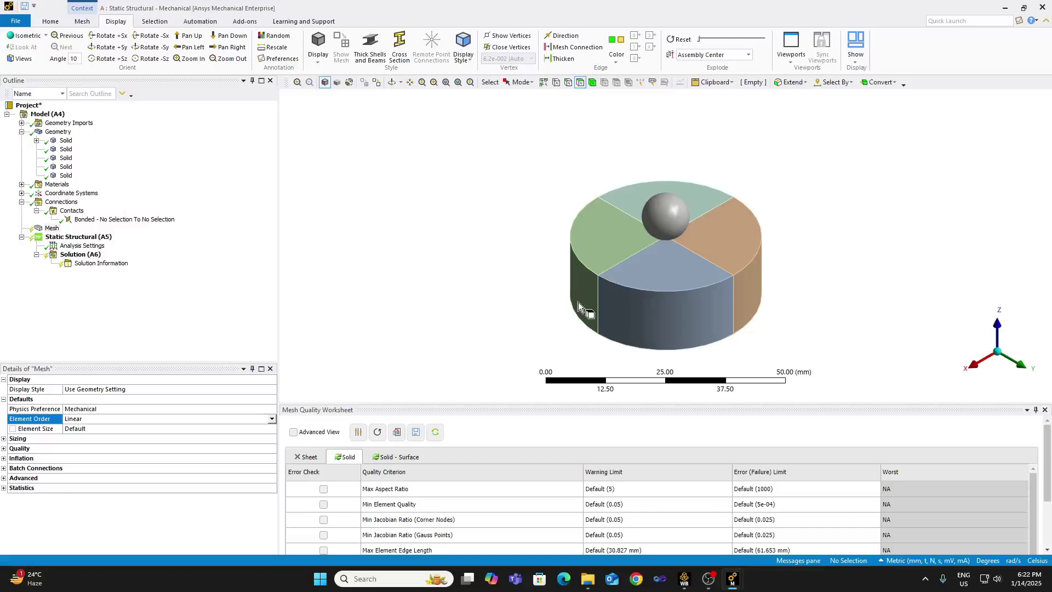
# Hide all bodies except the front quarter of the cylinder.
pyautogui.click(650, 271)
pyautogui.rightClick(652, 272)
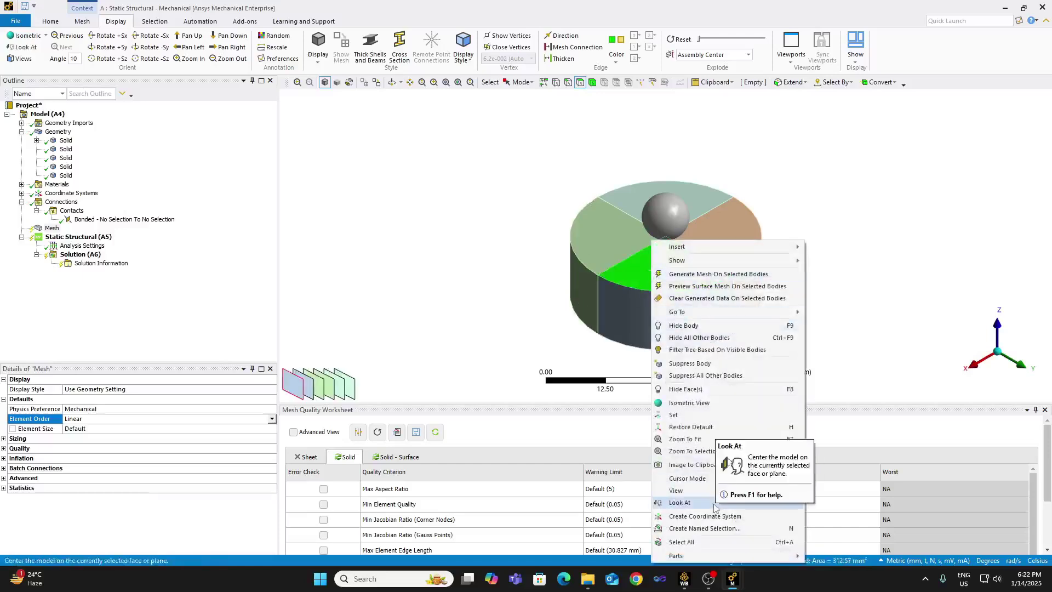
pyautogui.click(696, 338)
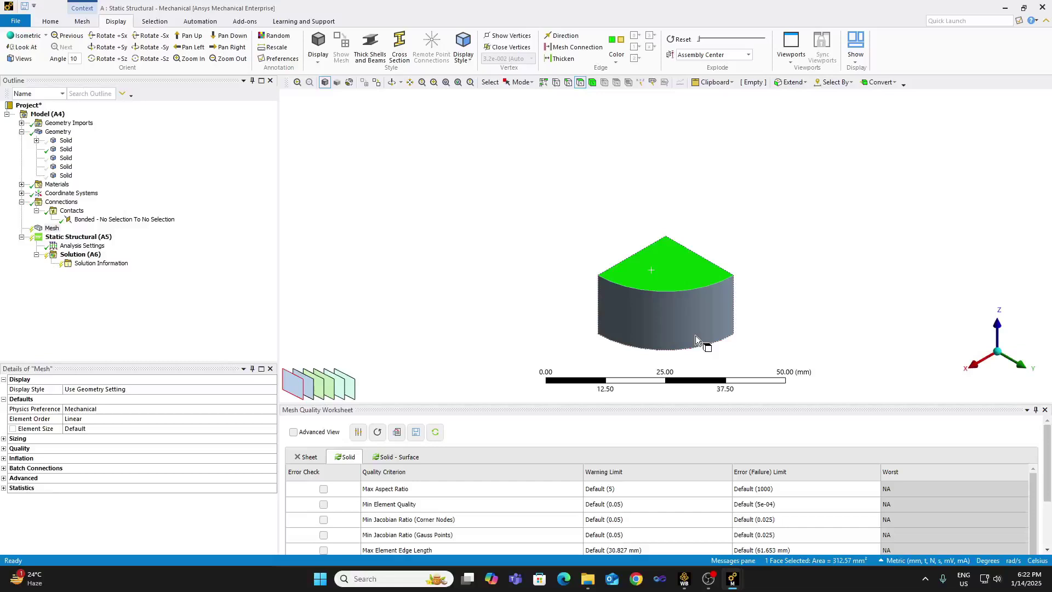
# Expand the mesh sizing settings and set the global element size to 1 mm.
pyautogui.click(4, 438)
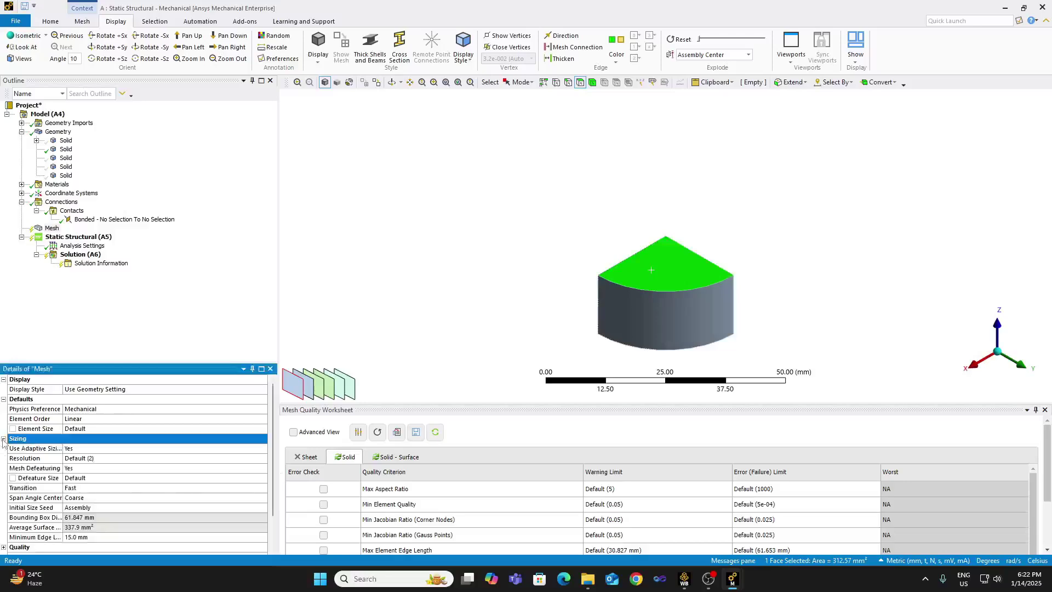
pyautogui.click(209, 478)
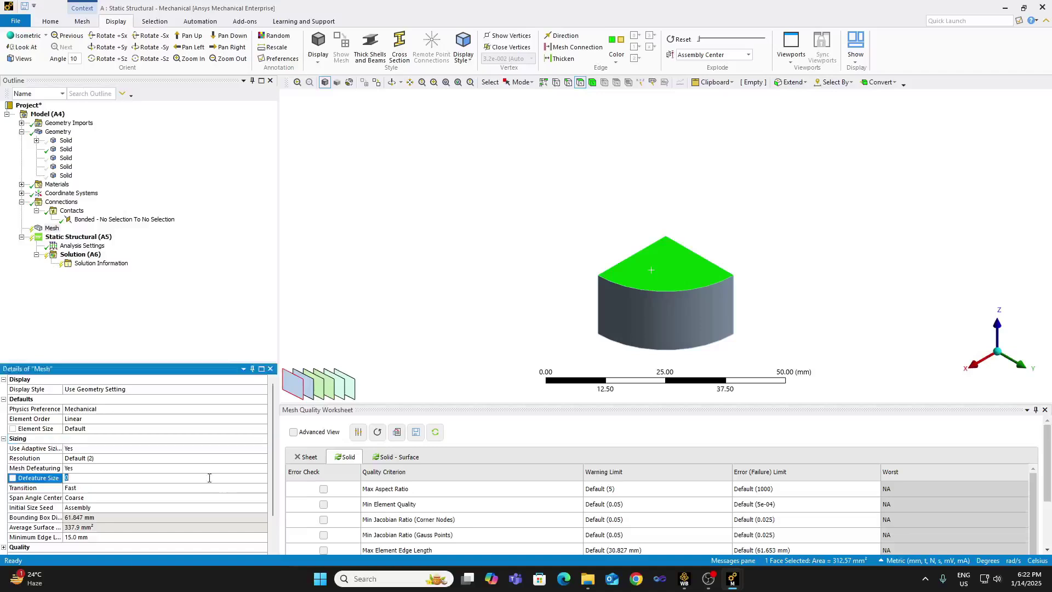
pyautogui.click(228, 307)
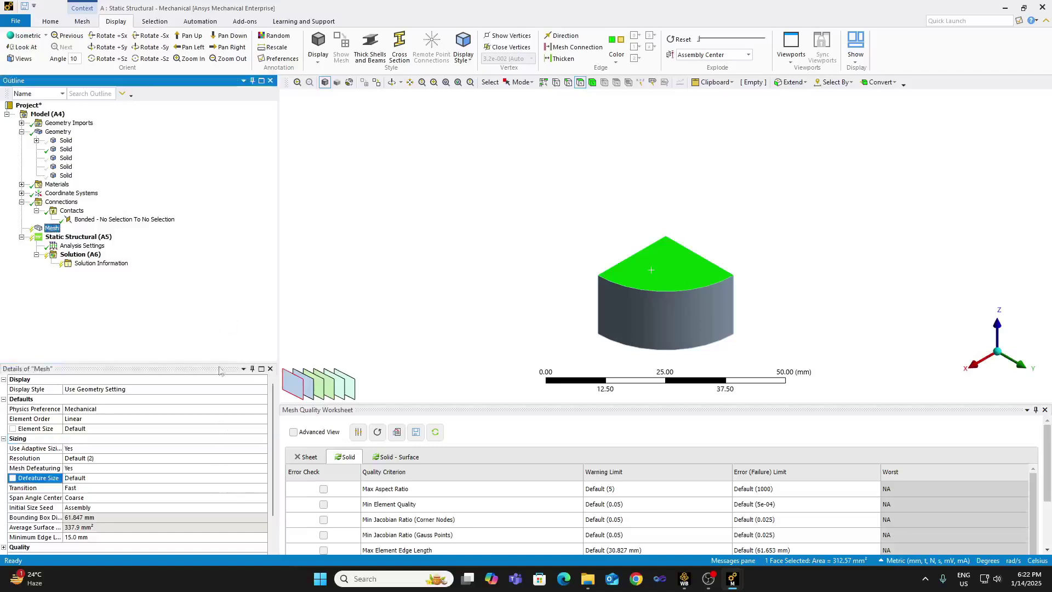
pyautogui.click(121, 429)
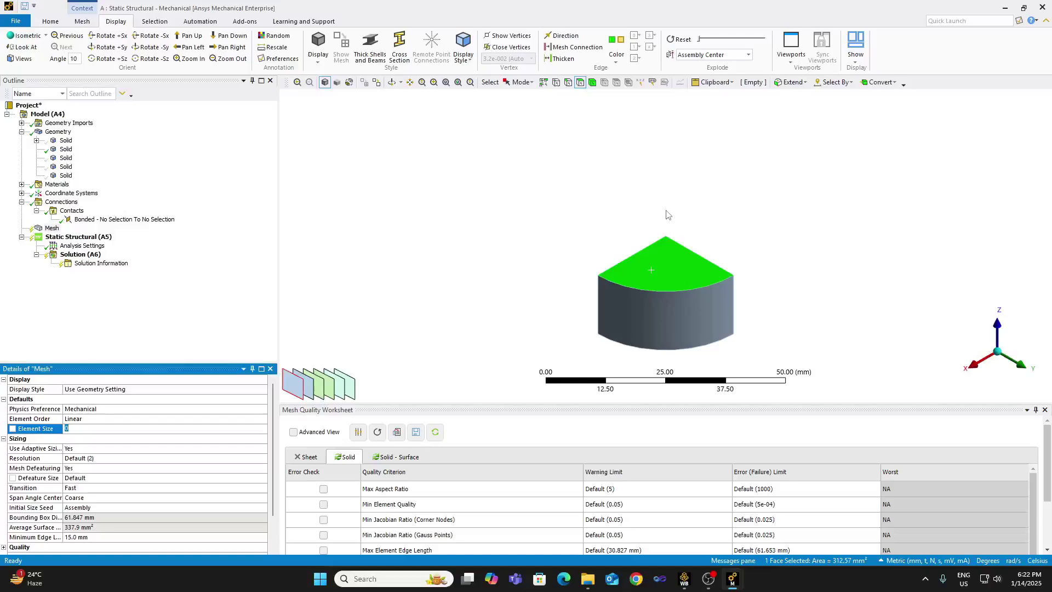
pyautogui.write('1')
pyautogui.press('Return')
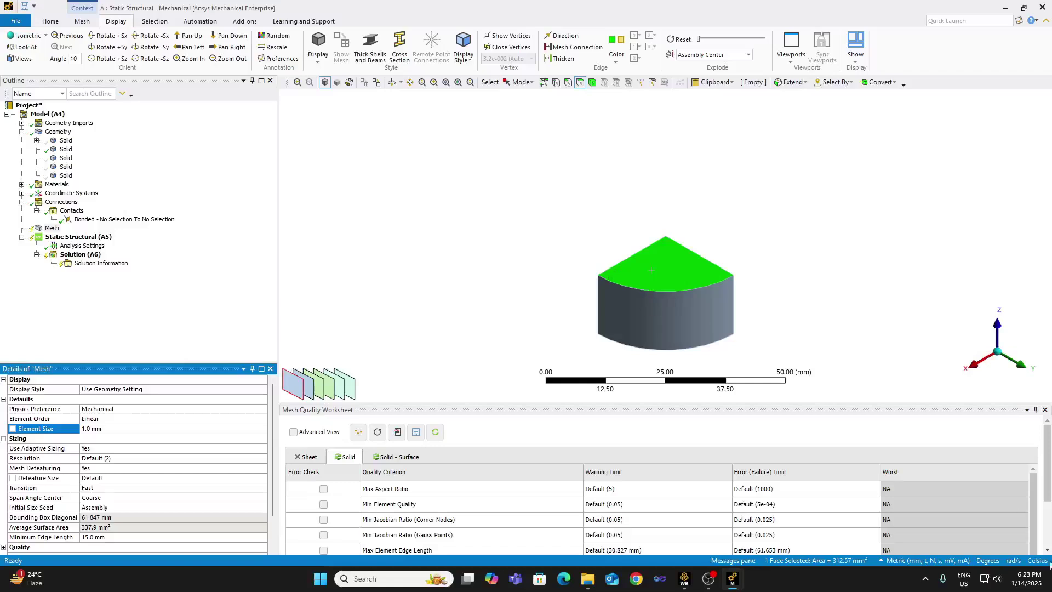
# Switch to DesignModeler, combine the four cylinder quarter bodies into a single new part, and save the project.
pyautogui.moveTo(731, 579)
pyautogui.click(780, 534)
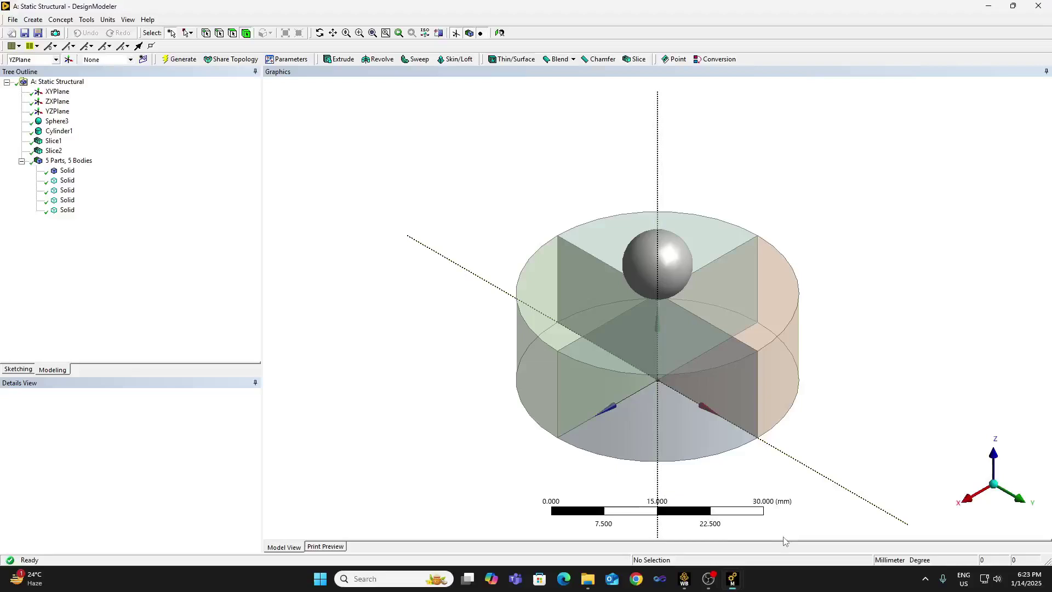
pyautogui.click(67, 210)
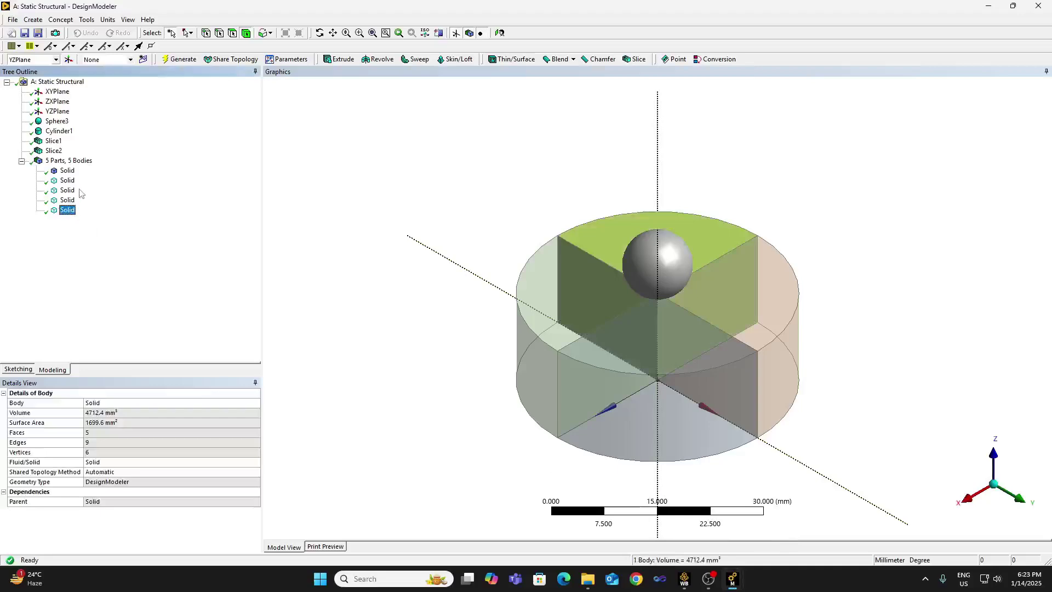
pyautogui.keyDown('shift'); pyautogui.click(68, 180); pyautogui.keyUp('shift')
pyautogui.rightClick(75, 185)
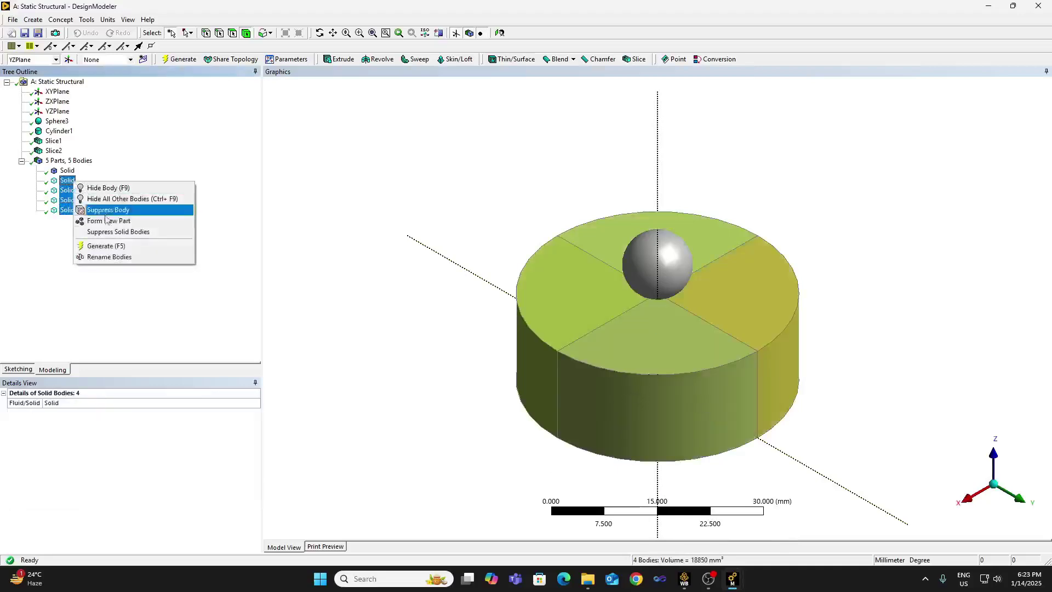
pyautogui.click(107, 220)
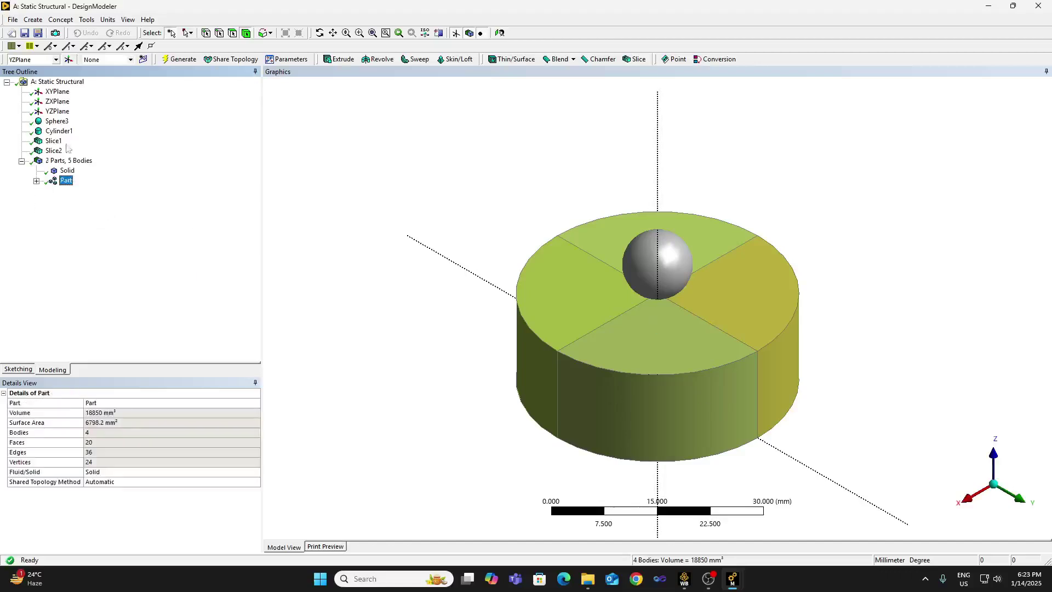
pyautogui.click(24, 34)
# Return to Mechanical and update the geometry from its source to bring in the combined cylinder part.
pyautogui.moveTo(734, 580)
pyautogui.click(671, 496)
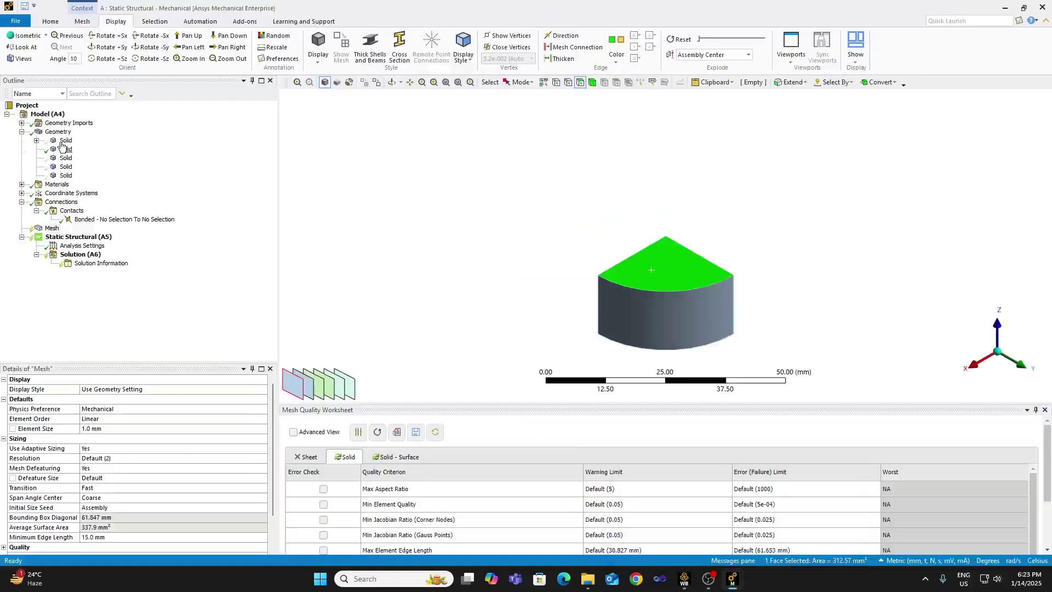
pyautogui.moveTo(739, 579)
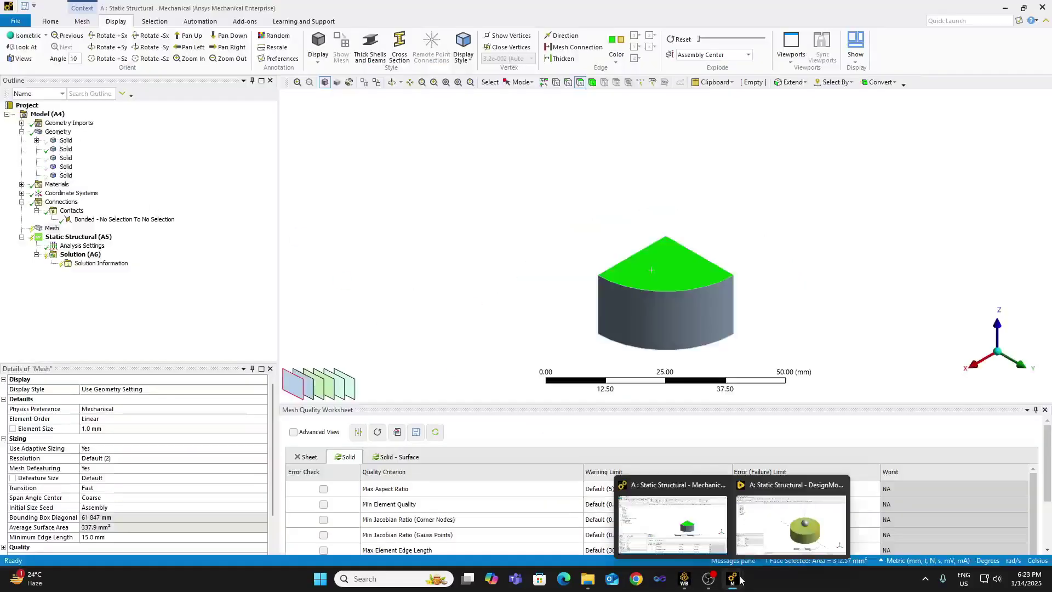
pyautogui.click(764, 534)
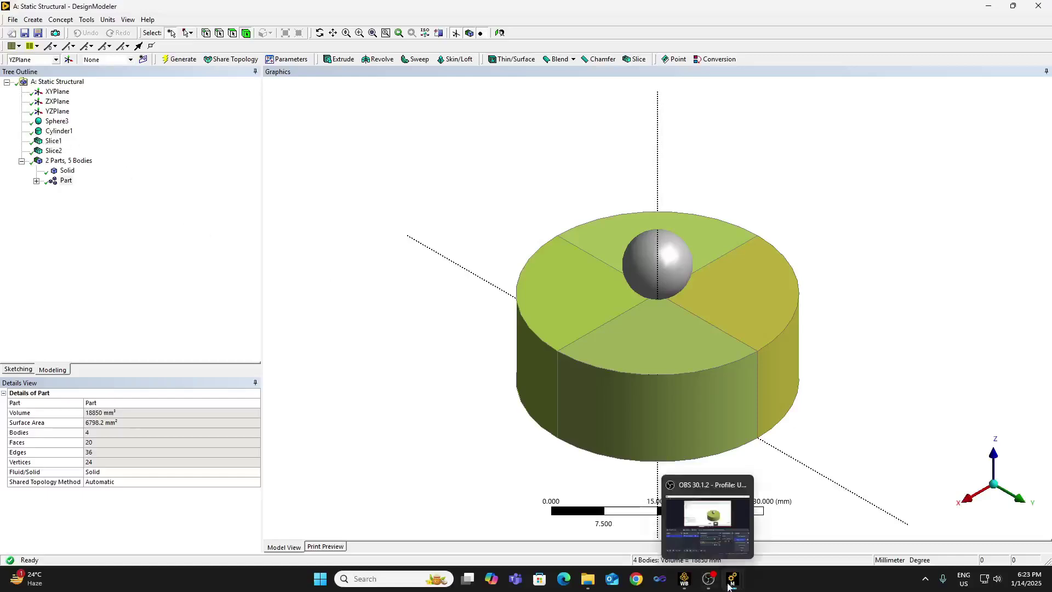
pyautogui.moveTo(732, 582)
pyautogui.click(669, 525)
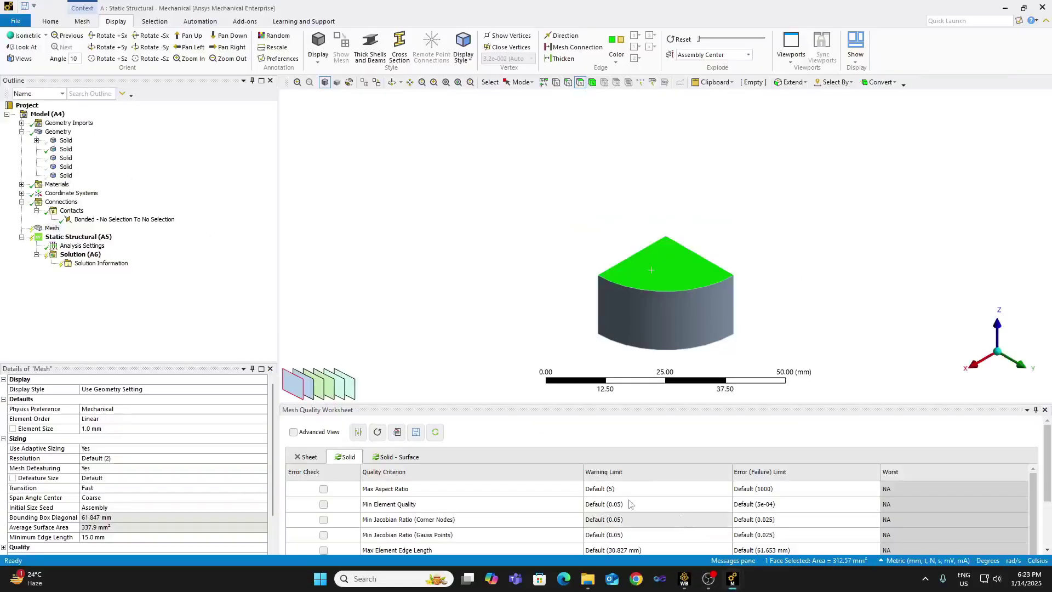
pyautogui.click(57, 132)
pyautogui.rightClick(56, 133)
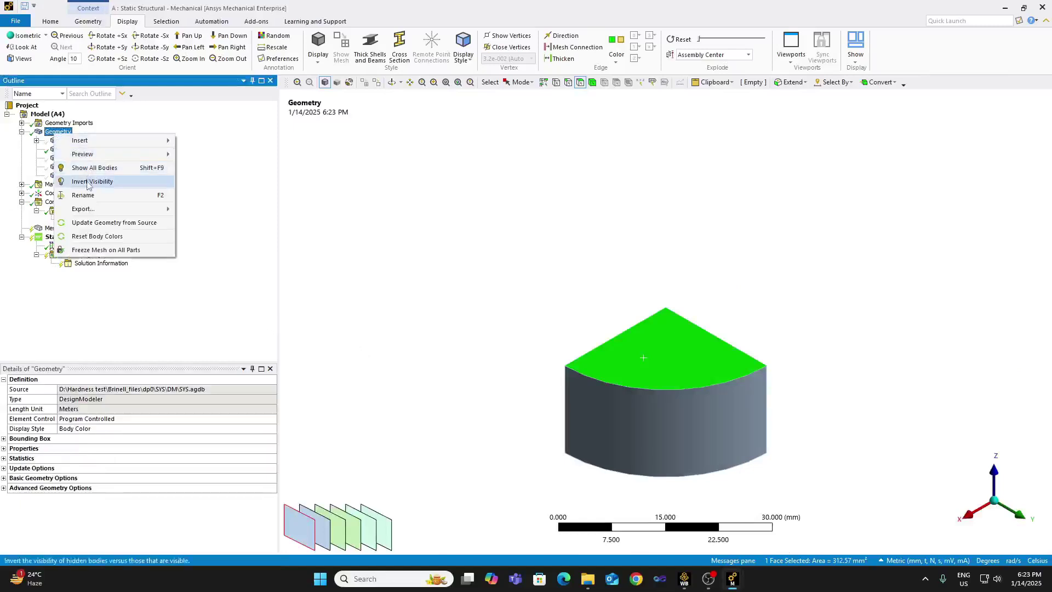
pyautogui.click(87, 223)
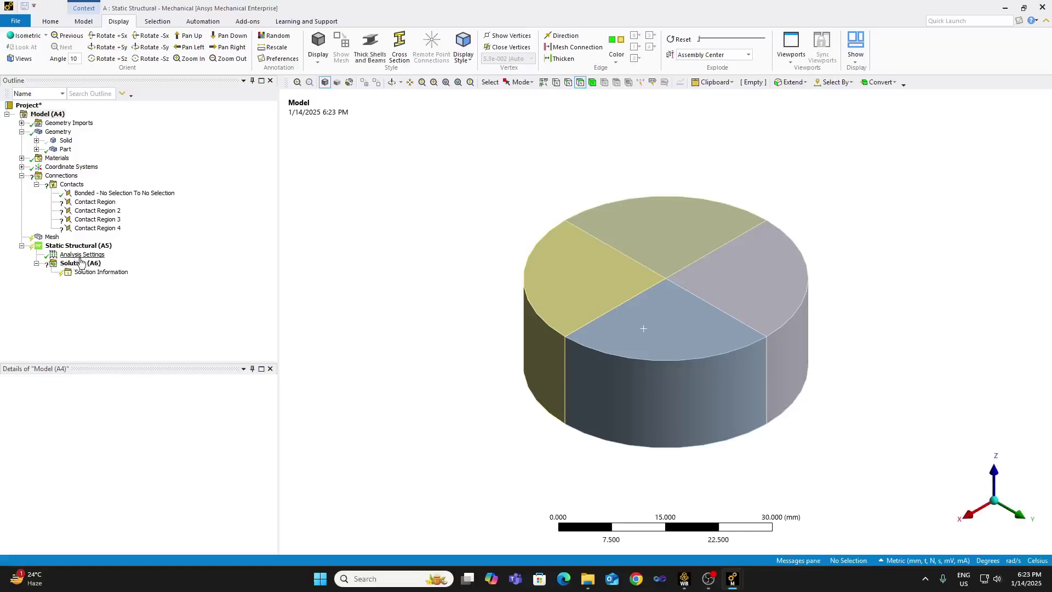
# Delete the four automatically created contacts, Contact Region through Contact Region 4, leaving only the manual rough contact.
pyautogui.click(93, 202)
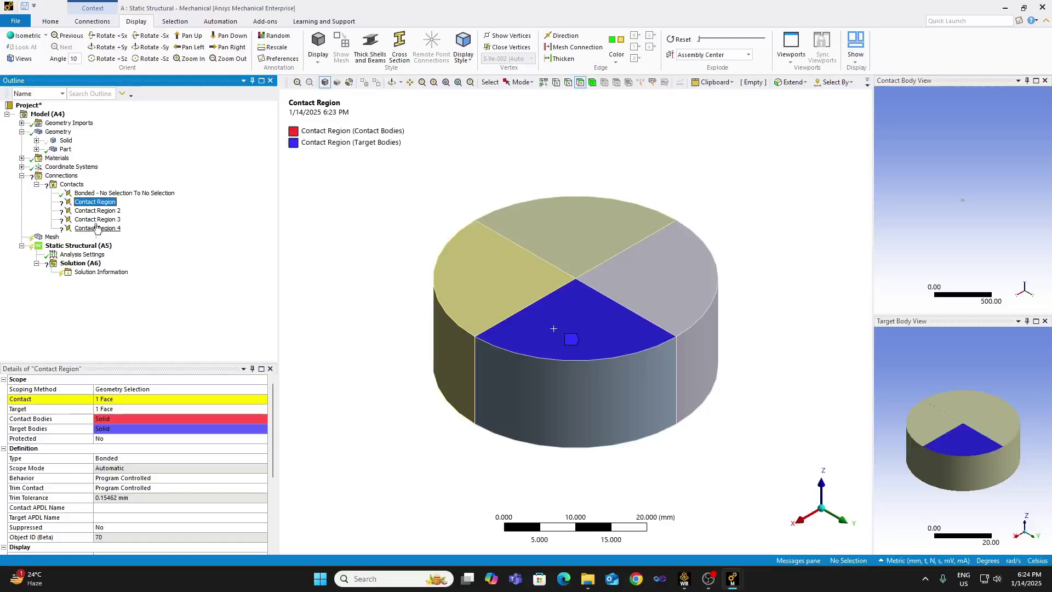
pyautogui.click(136, 400)
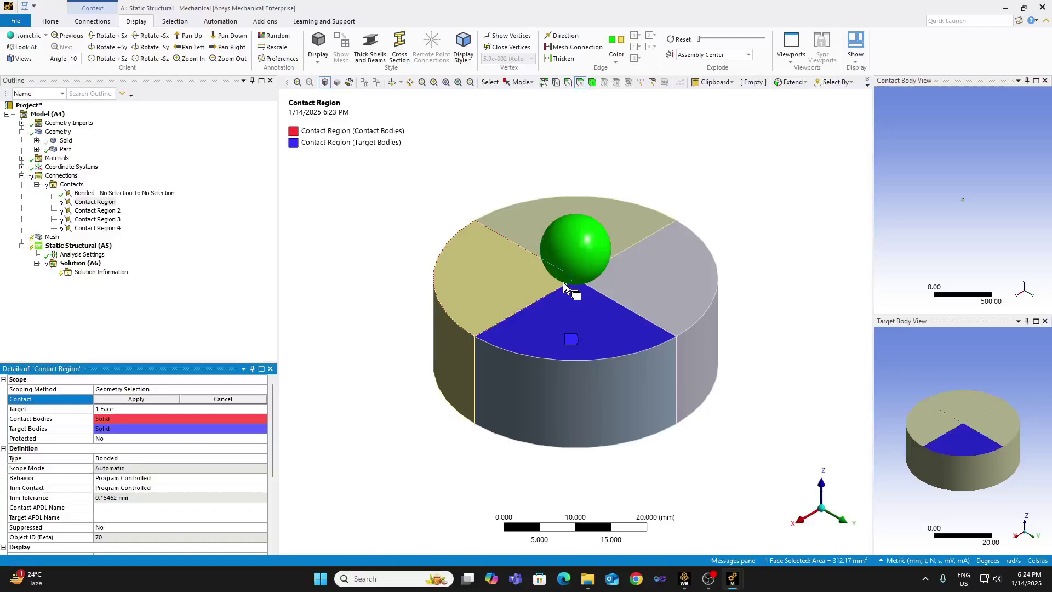
pyautogui.click(119, 229)
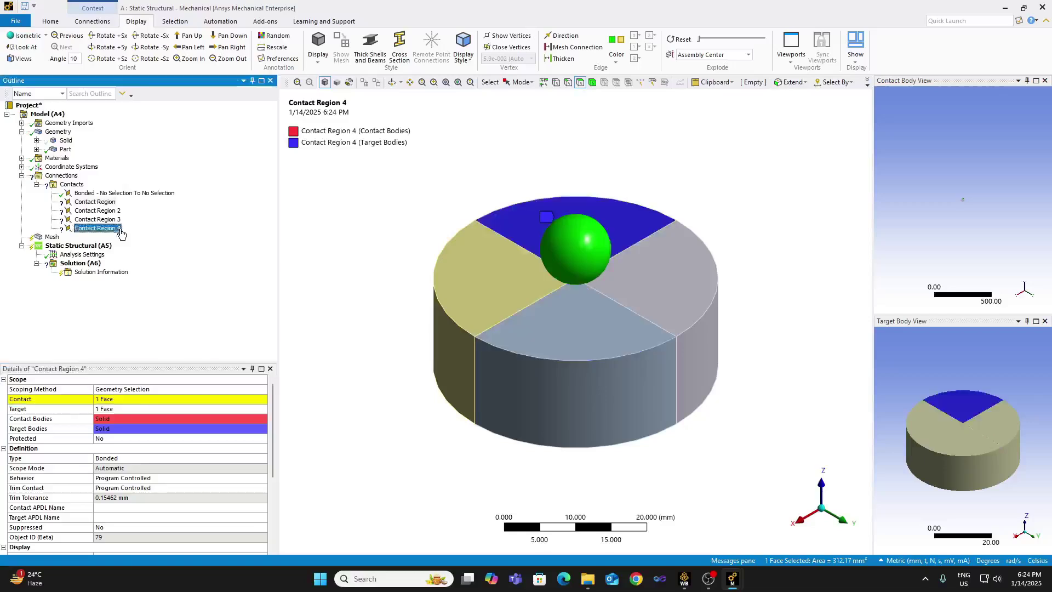
pyautogui.keyDown('shift'); pyautogui.click(105, 203); pyautogui.keyUp('shift')
pyautogui.rightClick(105, 208)
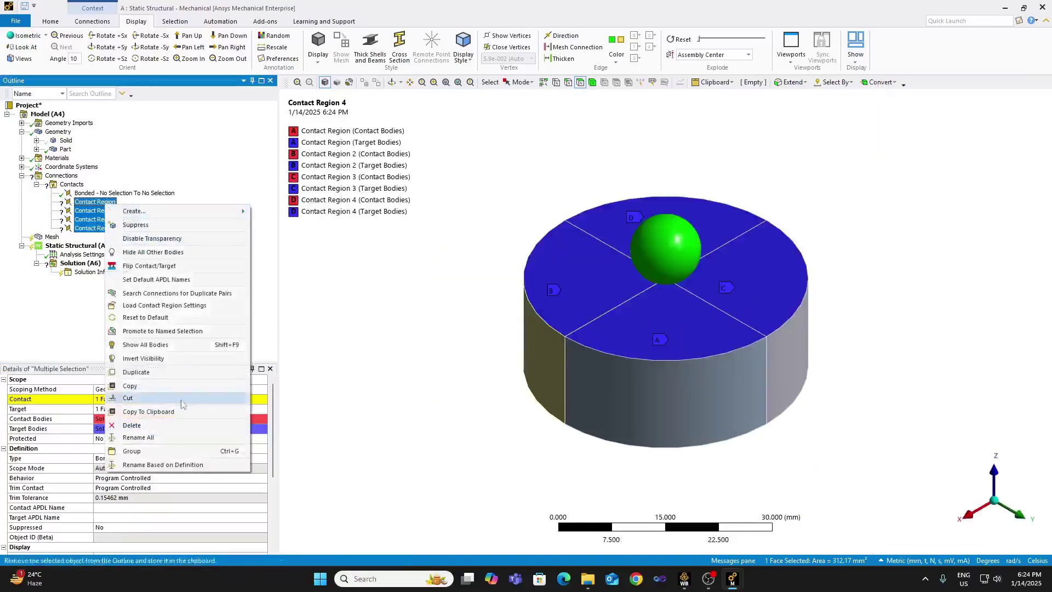
pyautogui.click(131, 427)
pyautogui.click(531, 327)
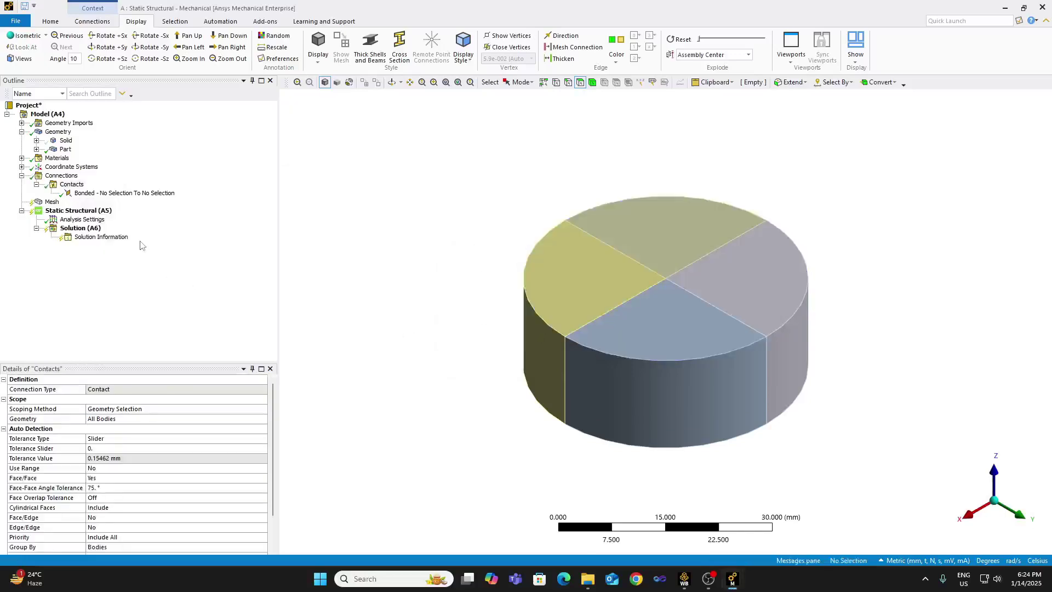
# Show all bodies with the rough contact selected, and isolate the front quarter of the cylinder.
pyautogui.click(125, 193)
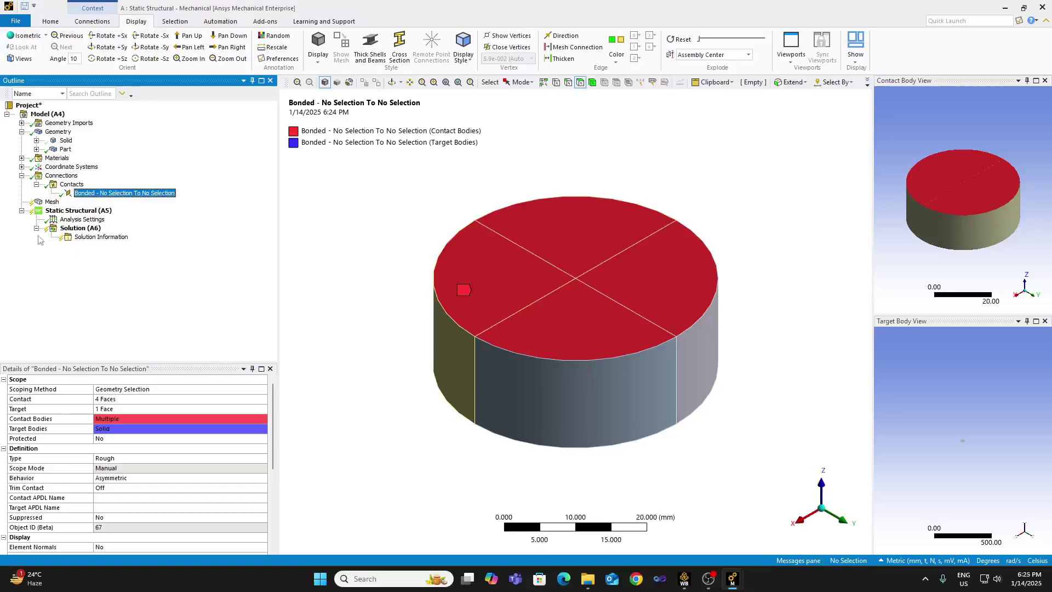
pyautogui.click(542, 387)
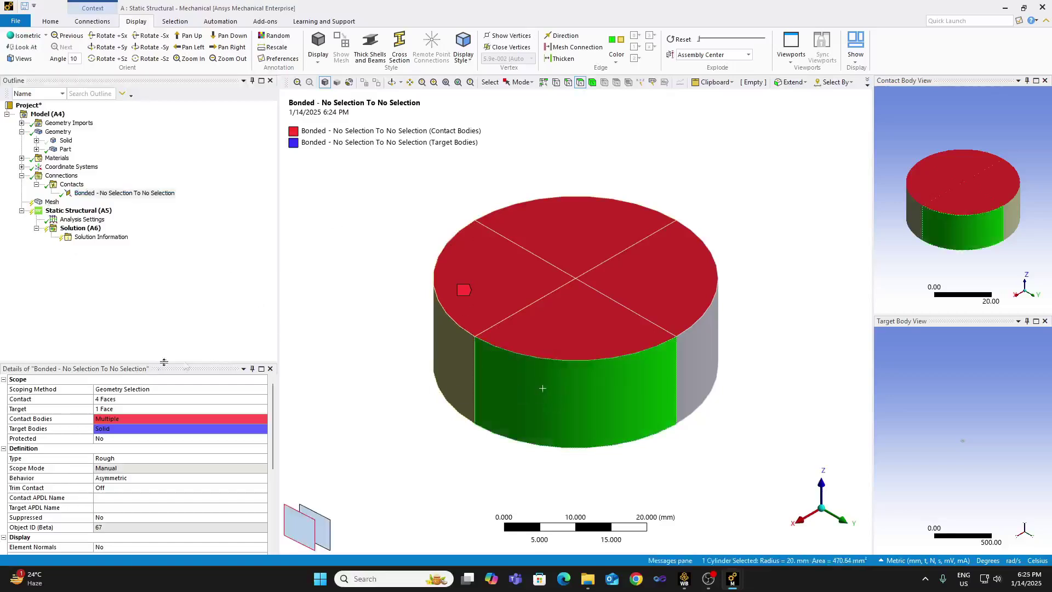
pyautogui.rightClick(316, 375)
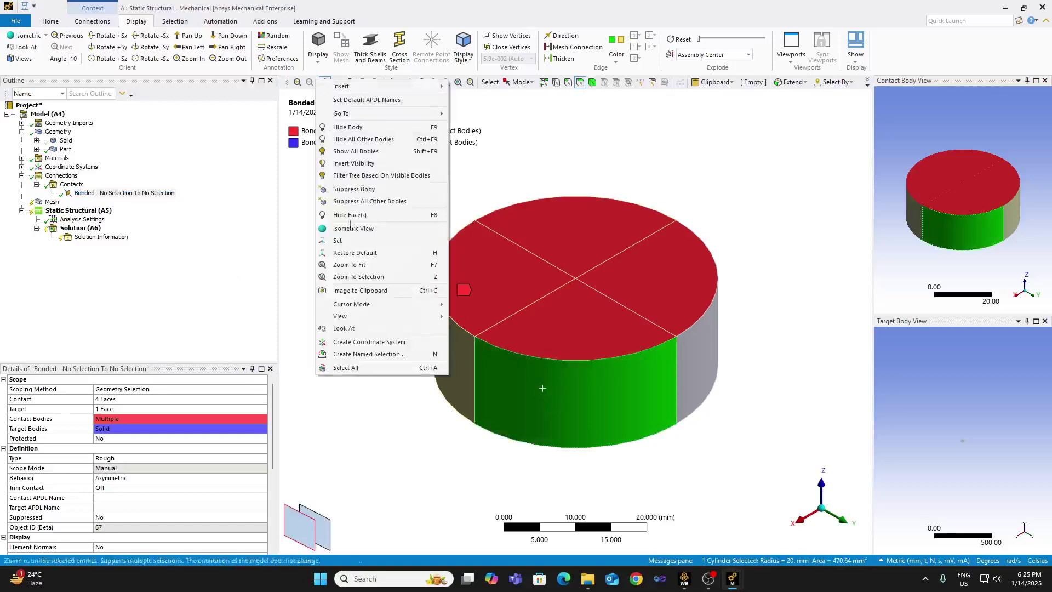
pyautogui.click(372, 148)
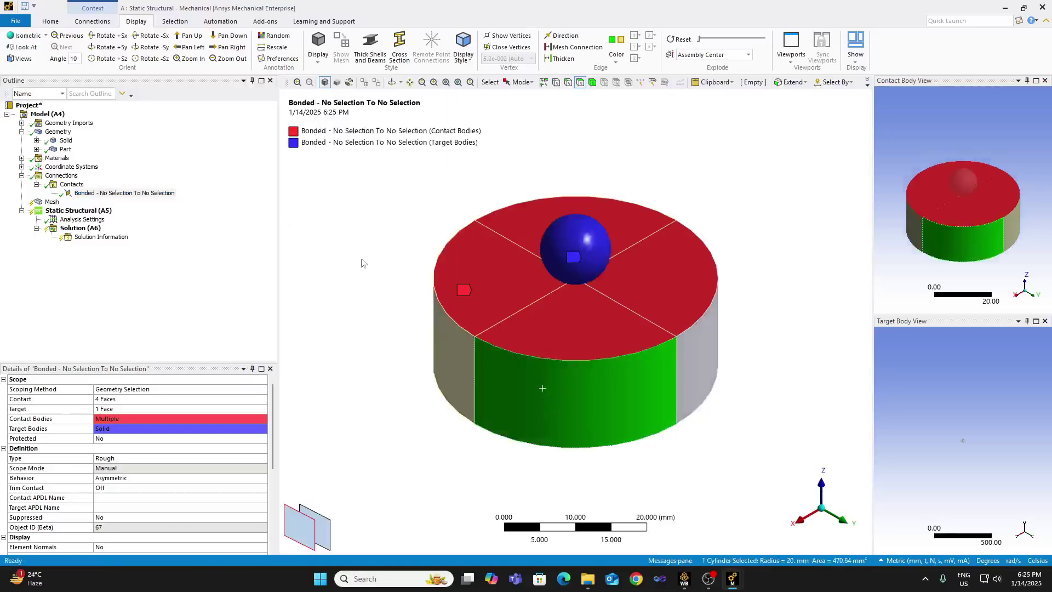
pyautogui.rightClick(510, 384)
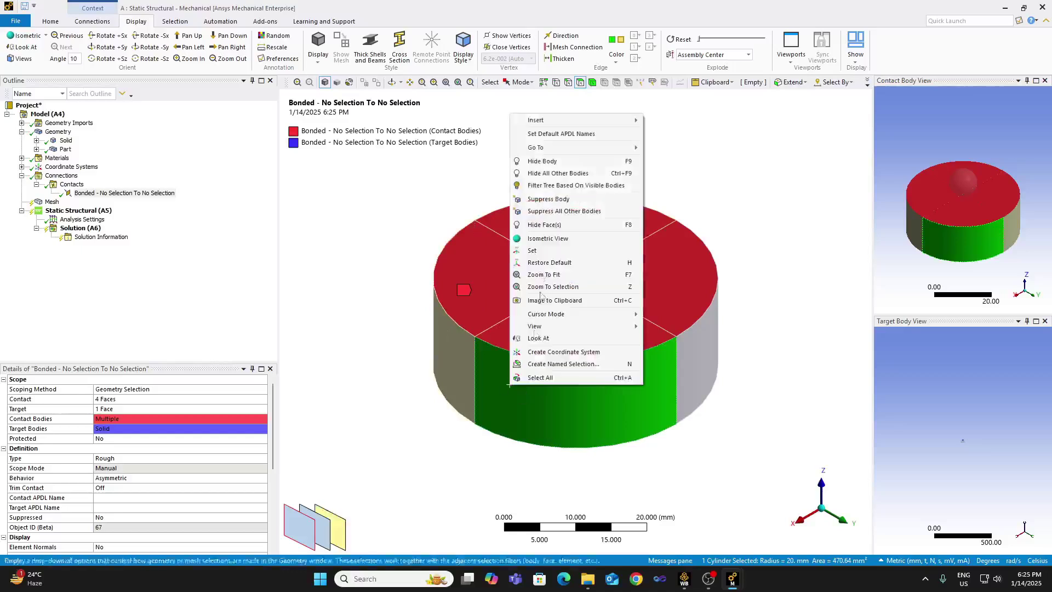
pyautogui.click(558, 173)
# Rename the remaining manual contact as "Rough contact".
pyautogui.rightClick(153, 193)
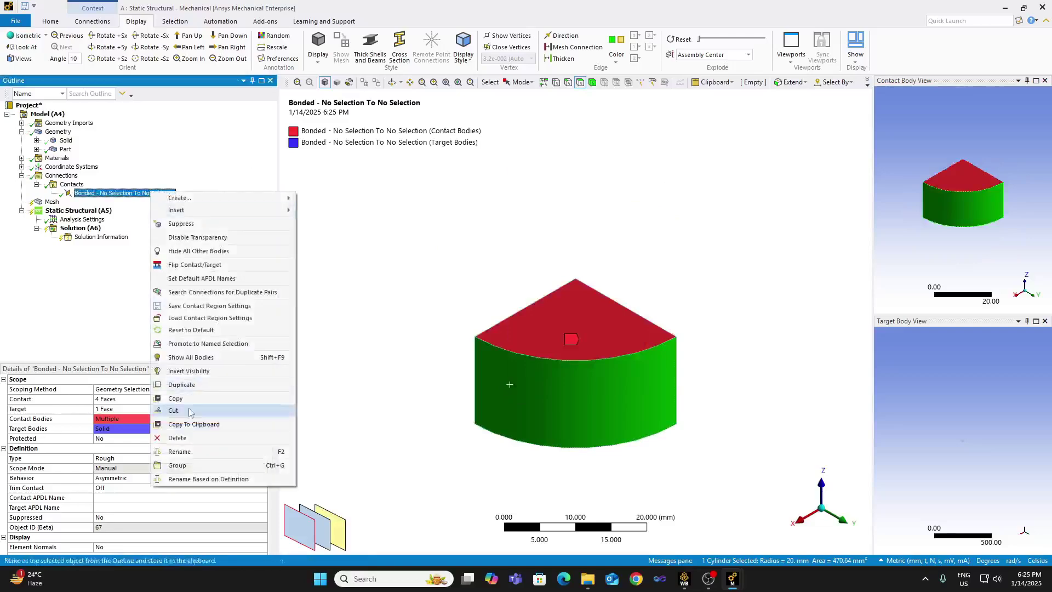
pyautogui.click(193, 452)
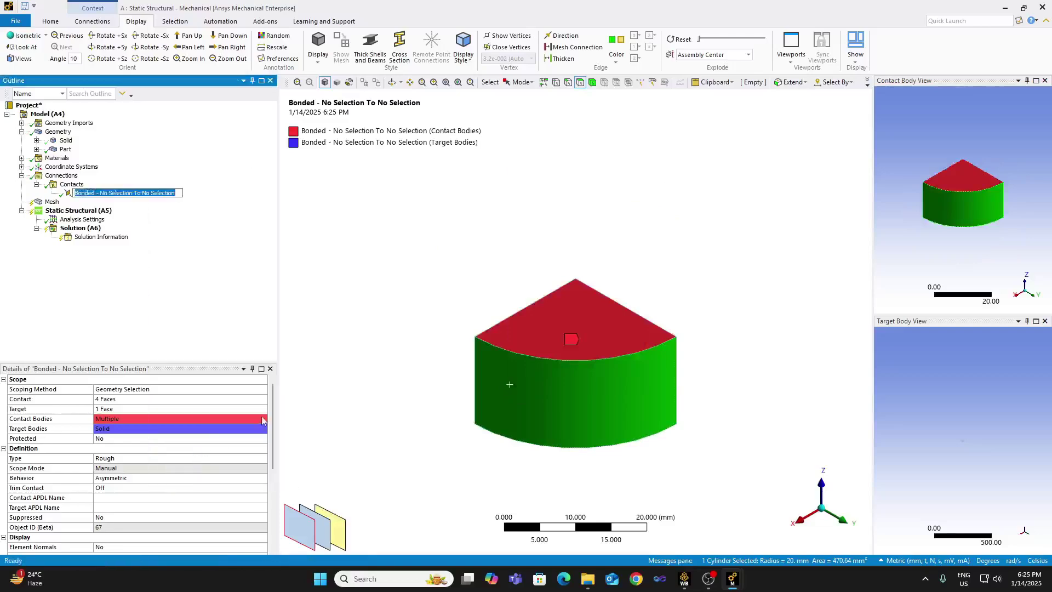
pyautogui.write('Ro')
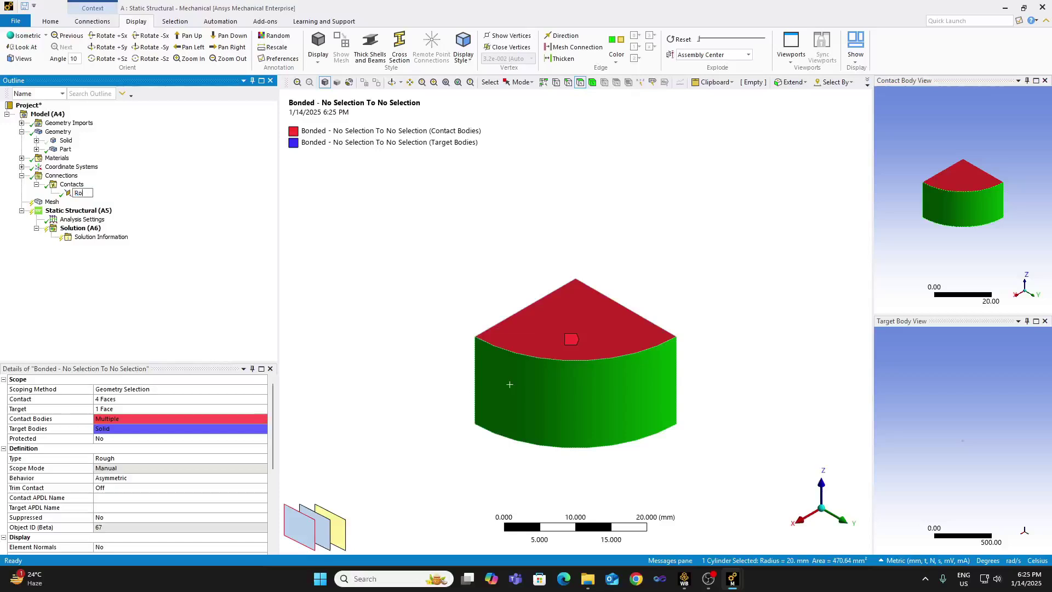
pyautogui.write('ugh contact')
pyautogui.press('Return')
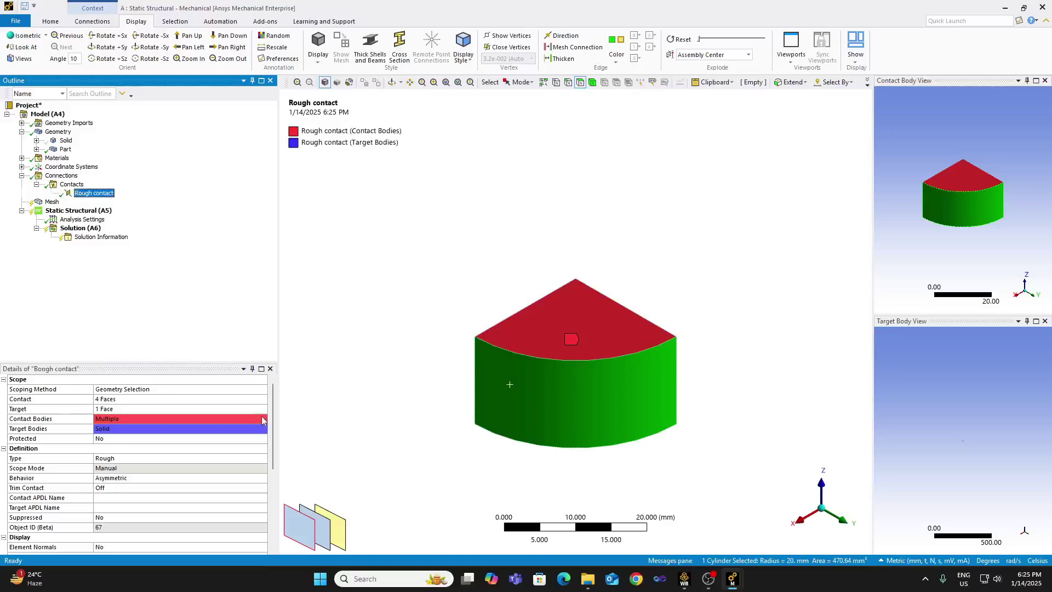
pyautogui.click(400, 348)
# Check the length of the quarter cylinder's vertical outer edge and set the global mesh element size to 2 mm.
pyautogui.click(50, 202)
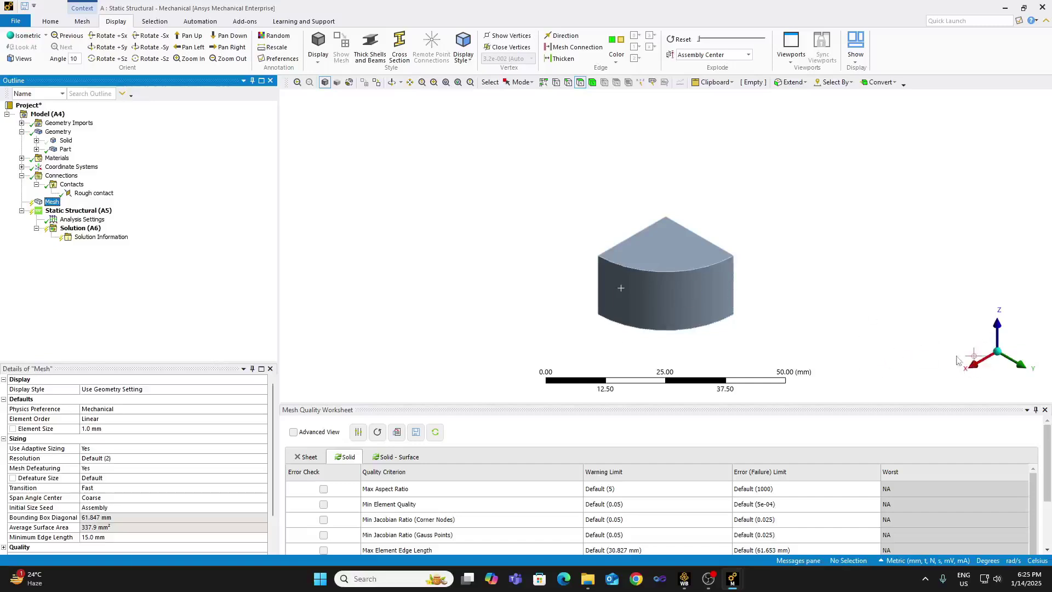
pyautogui.click(980, 341)
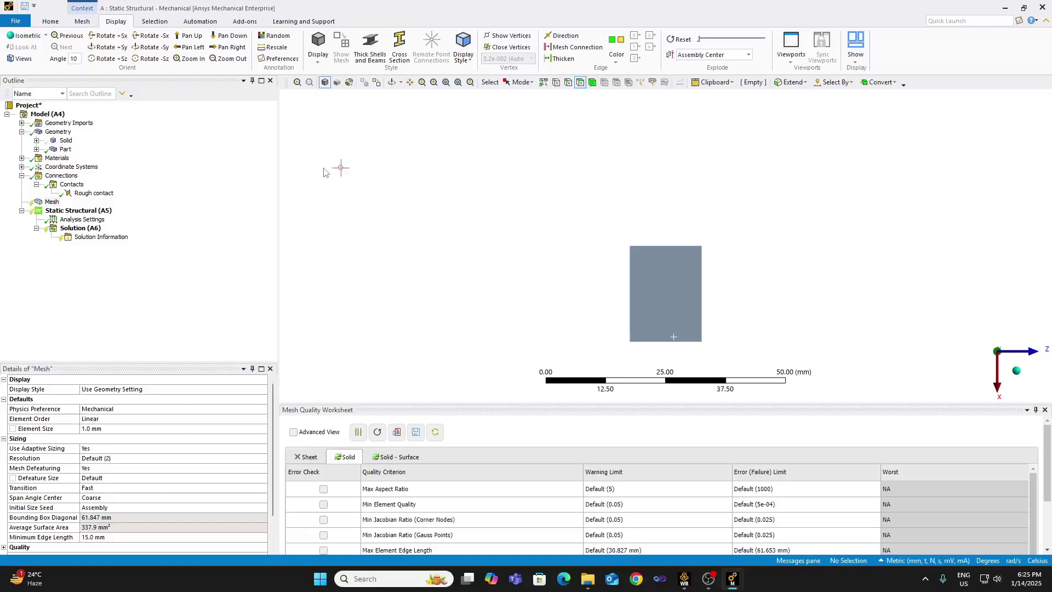
pyautogui.click(568, 82)
pyautogui.click(658, 342)
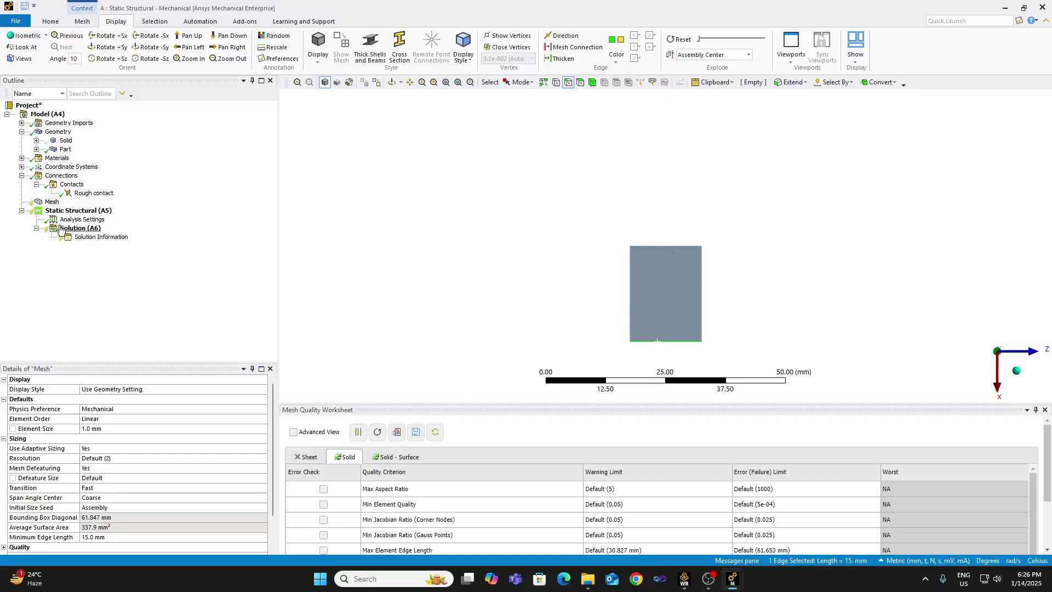
pyautogui.click(97, 430)
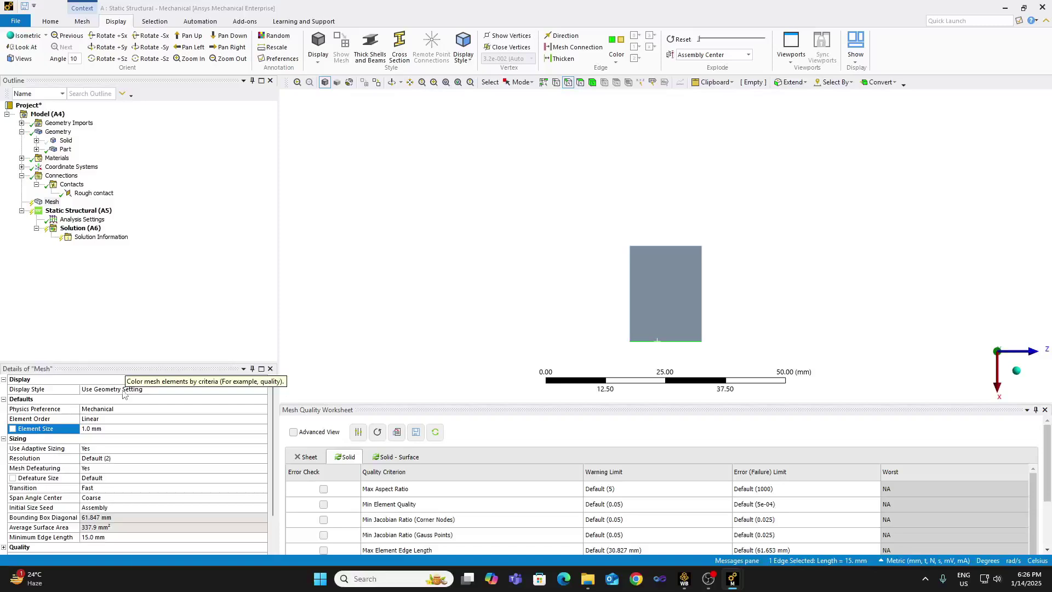
pyautogui.write('2')
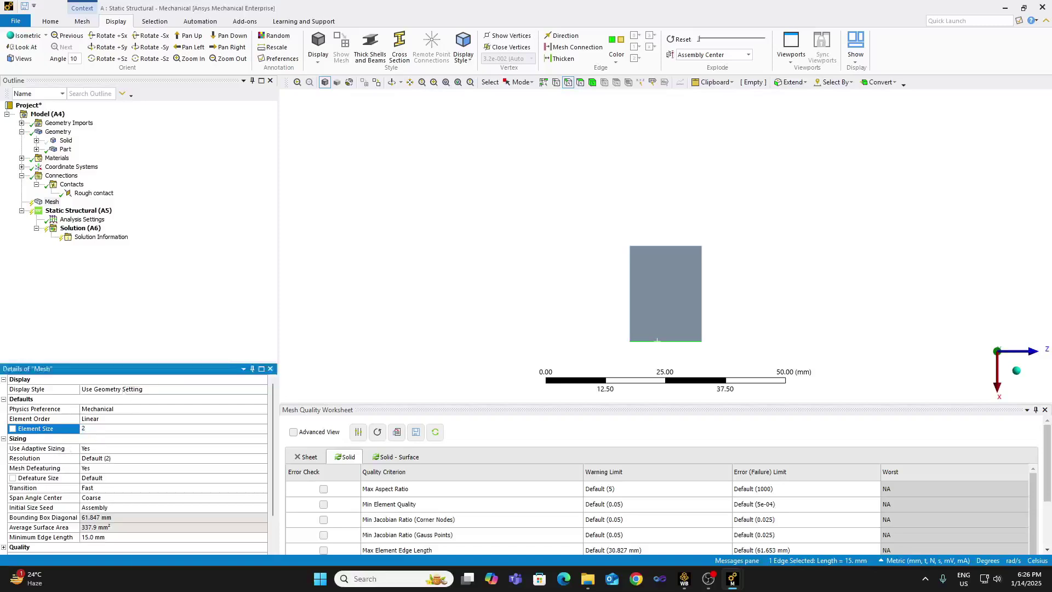
pyautogui.press('Return')
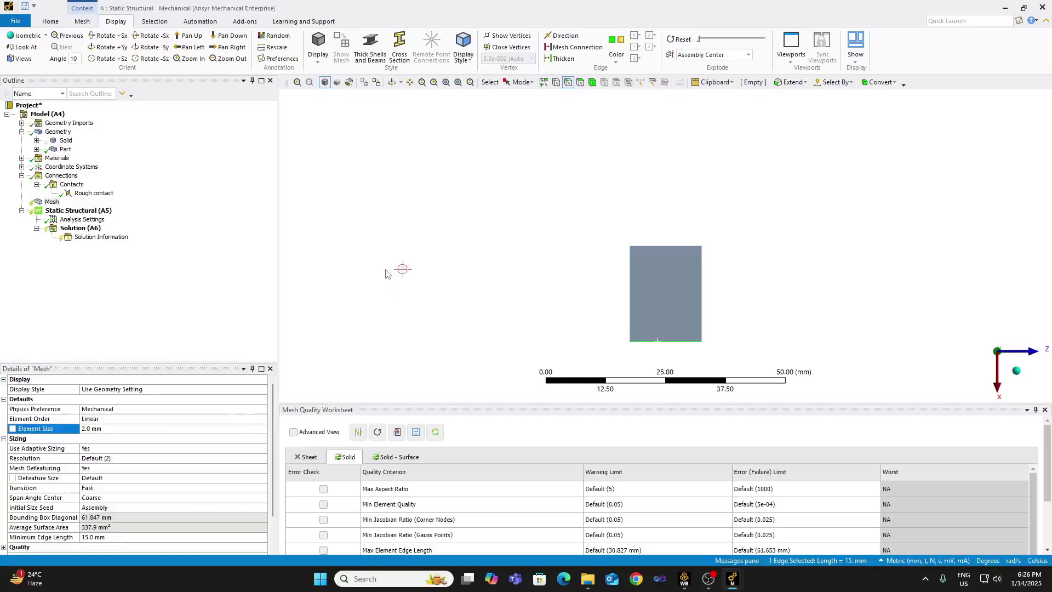
# Insert a new coordinate system and define its origin by Global Coordinates.
pyautogui.click(1017, 372)
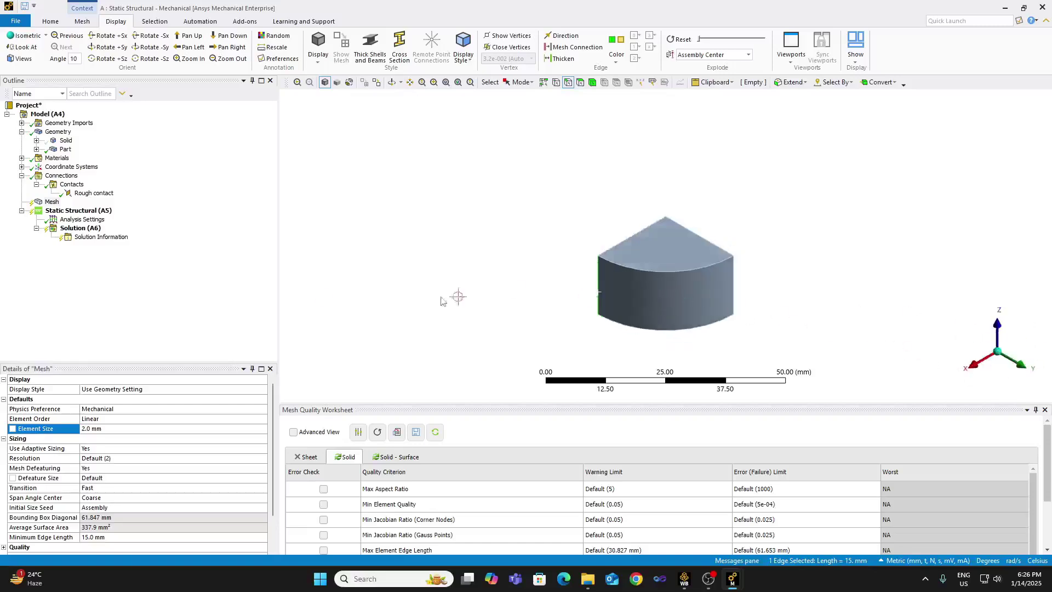
pyautogui.click(21, 167)
pyautogui.rightClick(72, 168)
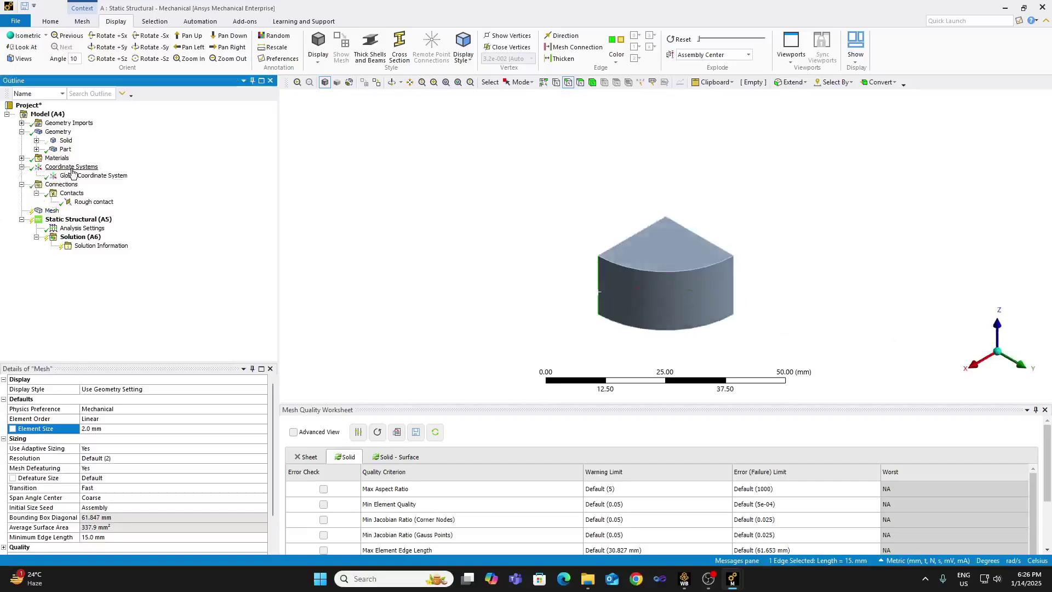
pyautogui.moveTo(137, 175)
pyautogui.click(216, 175)
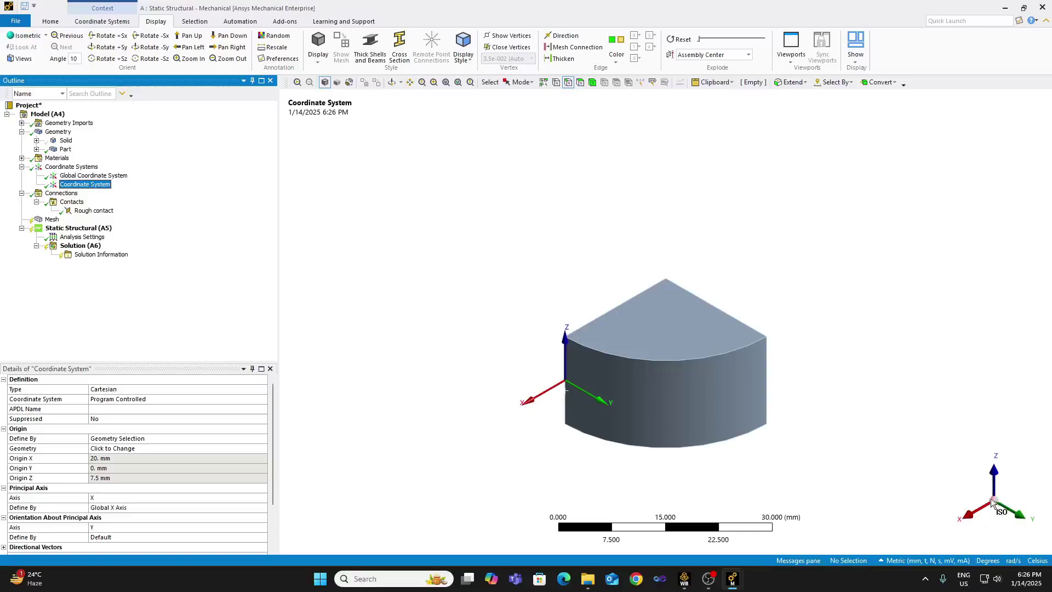
pyautogui.click(162, 438)
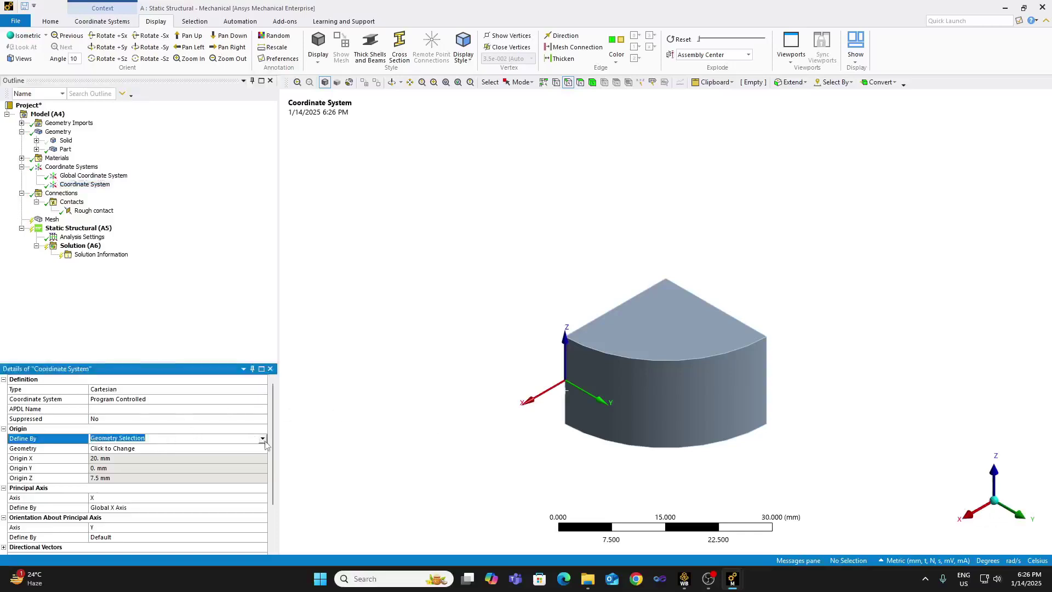
pyautogui.click(263, 439)
pyautogui.click(235, 464)
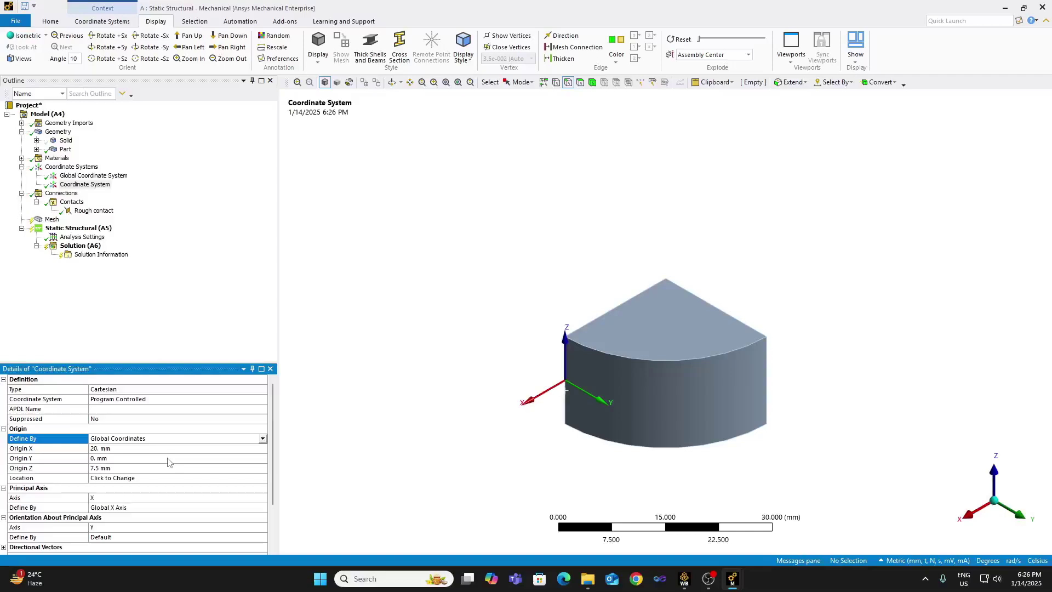
# Place the new coordinate system's origin at the top centre of the cylinder by setting Z to 15 mm and X to 0 mm.
pyautogui.click(119, 469)
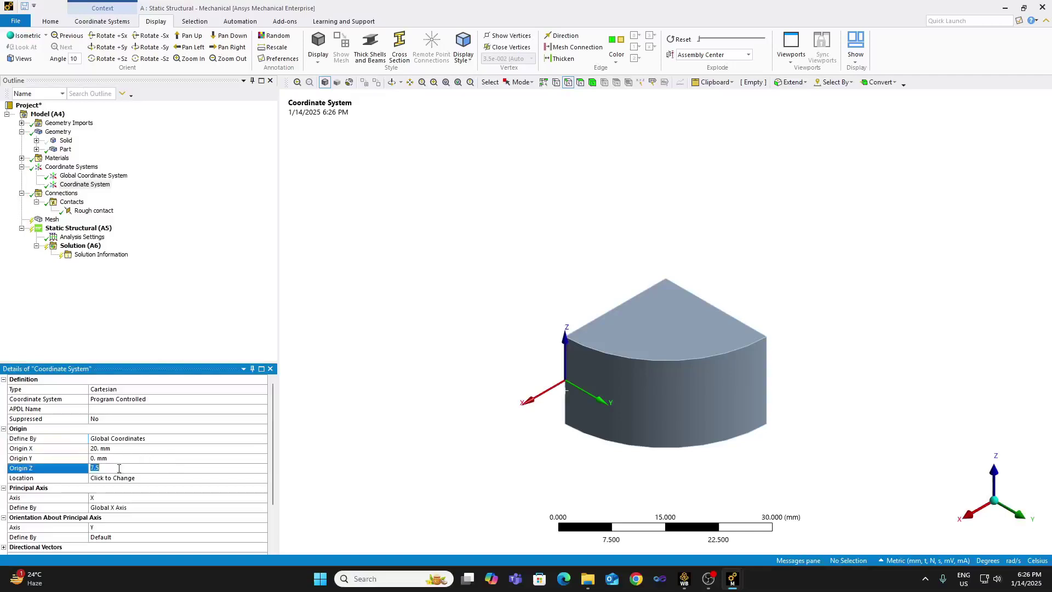
pyautogui.write('15')
pyautogui.press('Return')
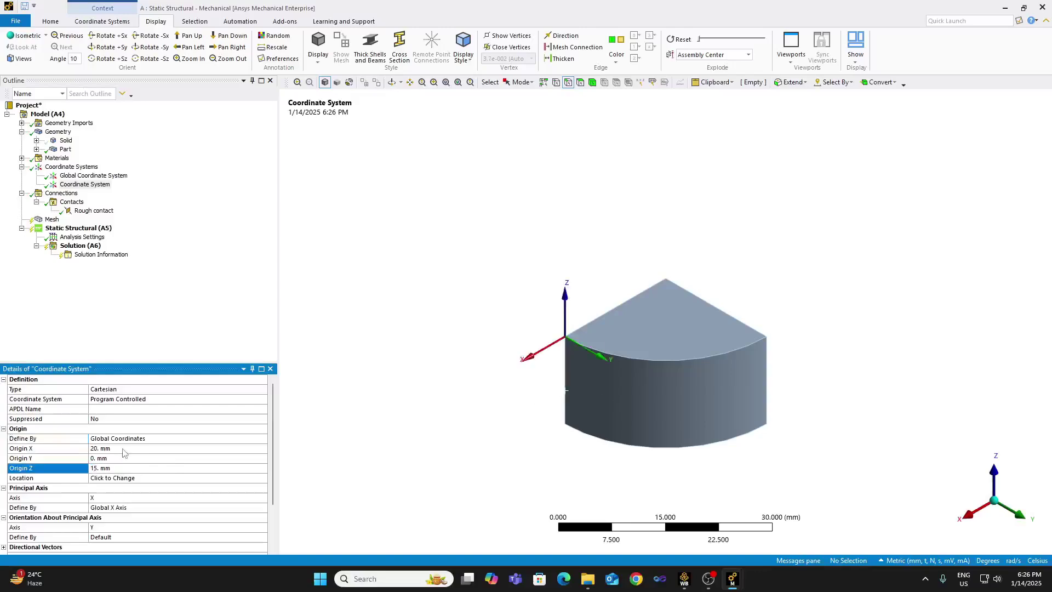
pyautogui.click(124, 449)
pyautogui.write('0')
pyautogui.press('Return')
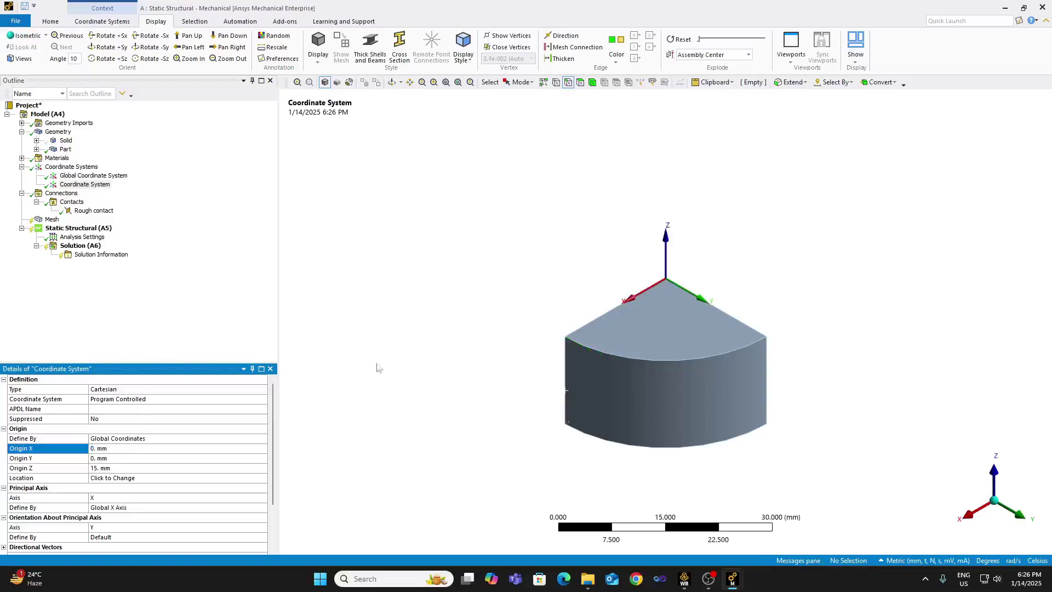
pyautogui.click(975, 495)
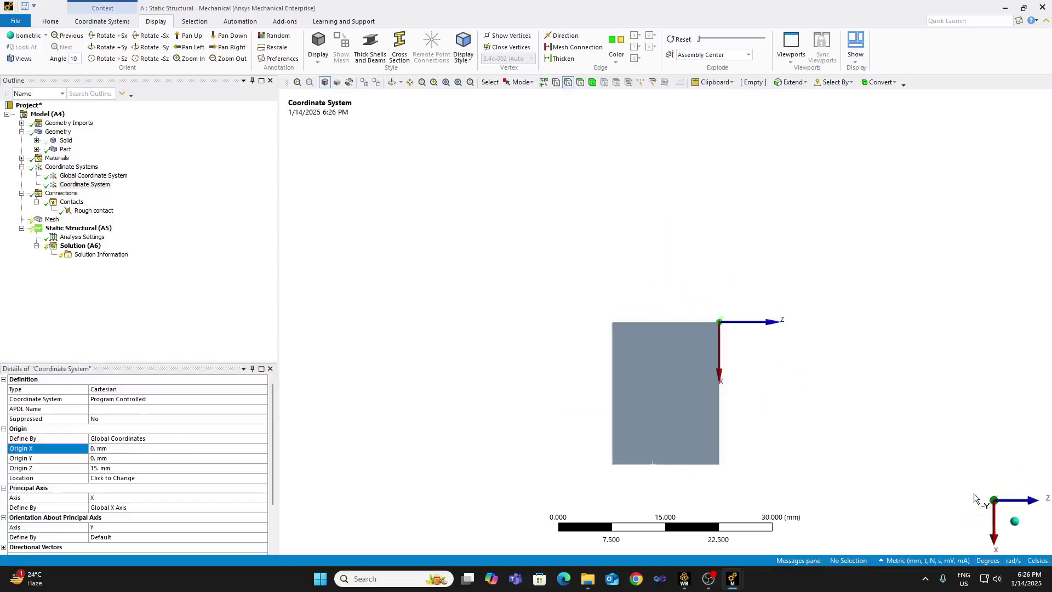
# Add a mesh sizing control scoped to the quarter cylinder's flat rectangular cut face in the XZ plane.
pyautogui.click(53, 219)
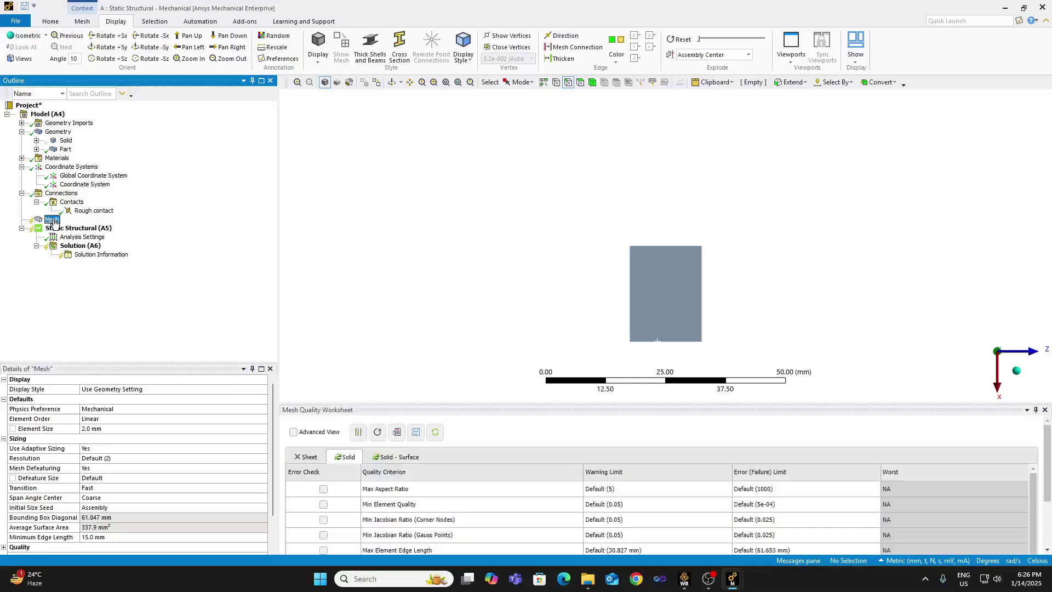
pyautogui.click(105, 430)
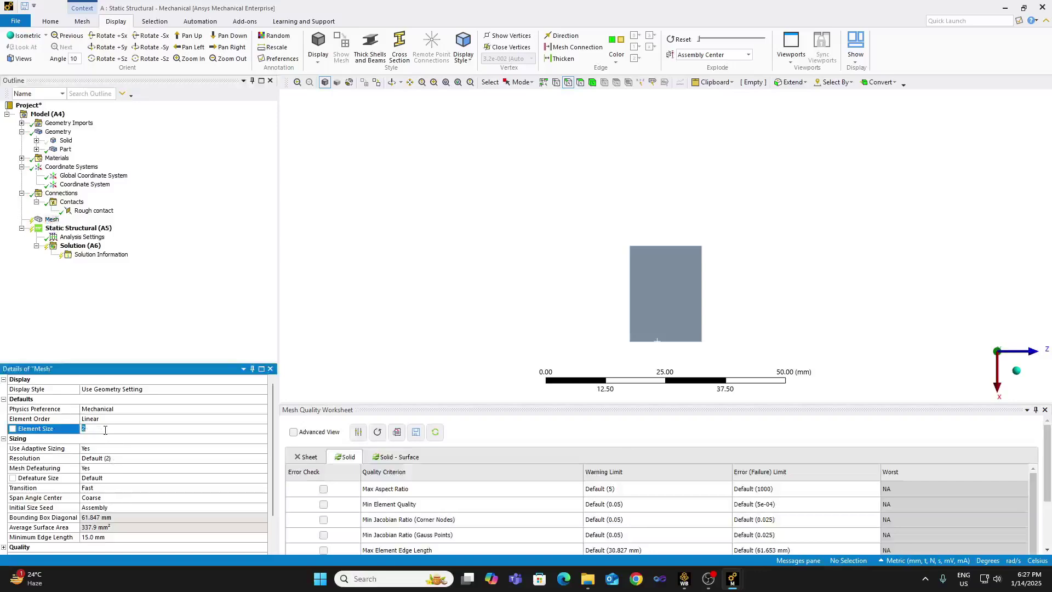
pyautogui.rightClick(53, 220)
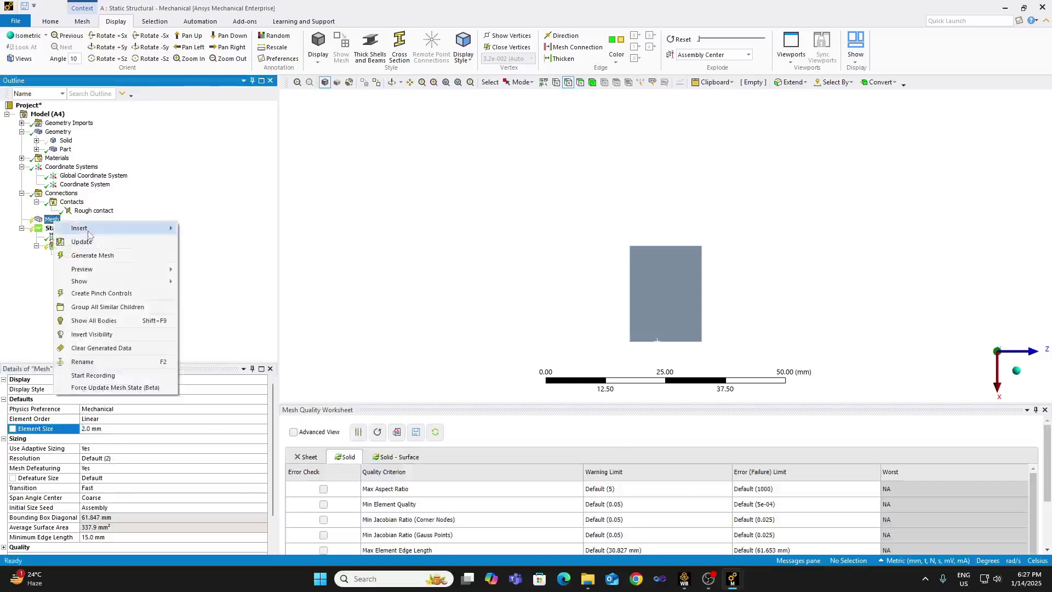
pyautogui.moveTo(89, 234)
pyautogui.moveTo(230, 235)
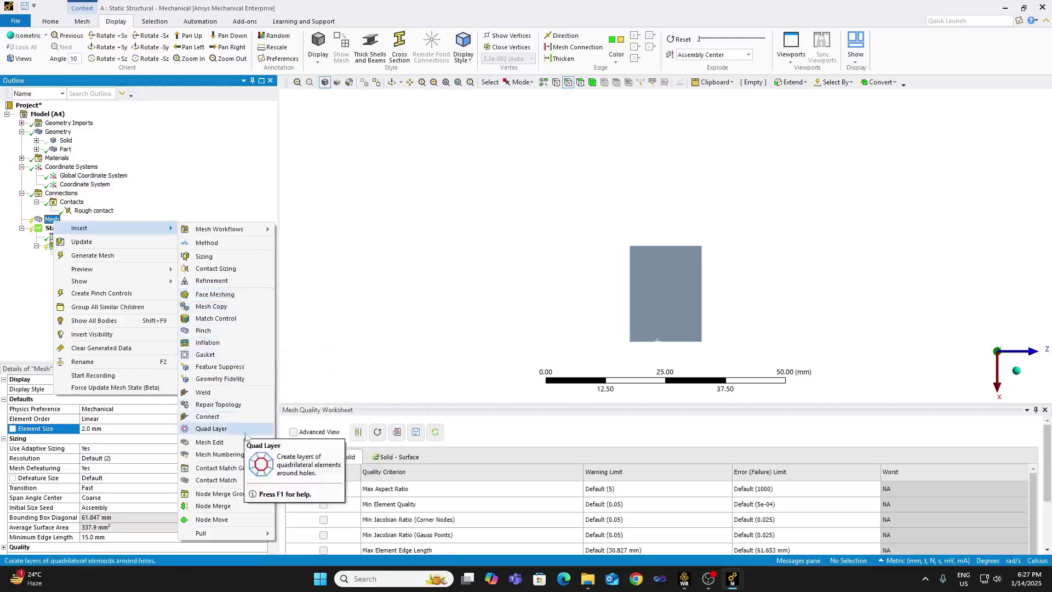
pyautogui.click(247, 264)
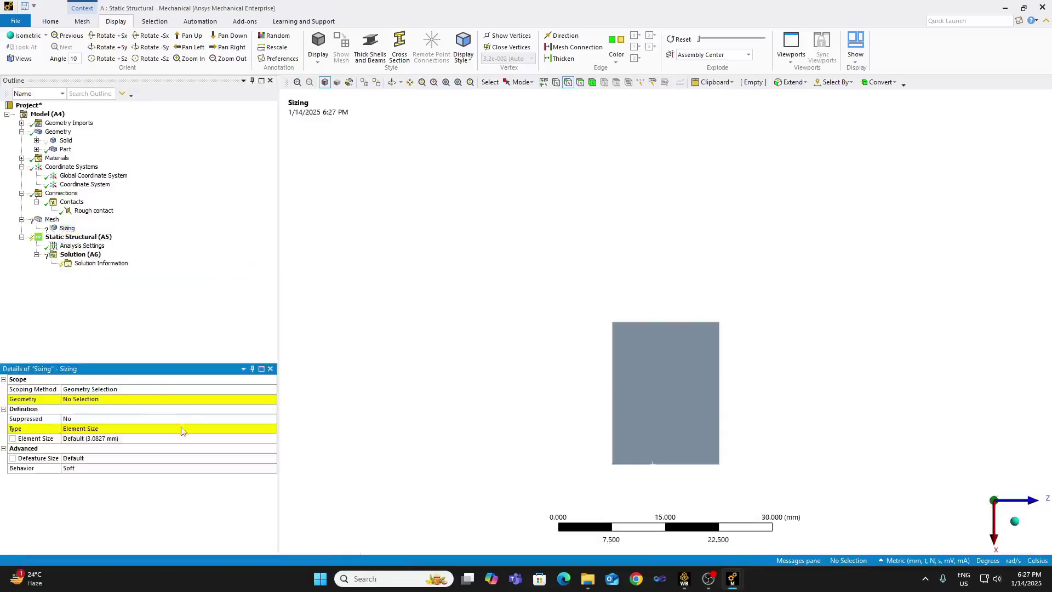
pyautogui.click(580, 83)
pyautogui.click(660, 361)
pyautogui.click(104, 399)
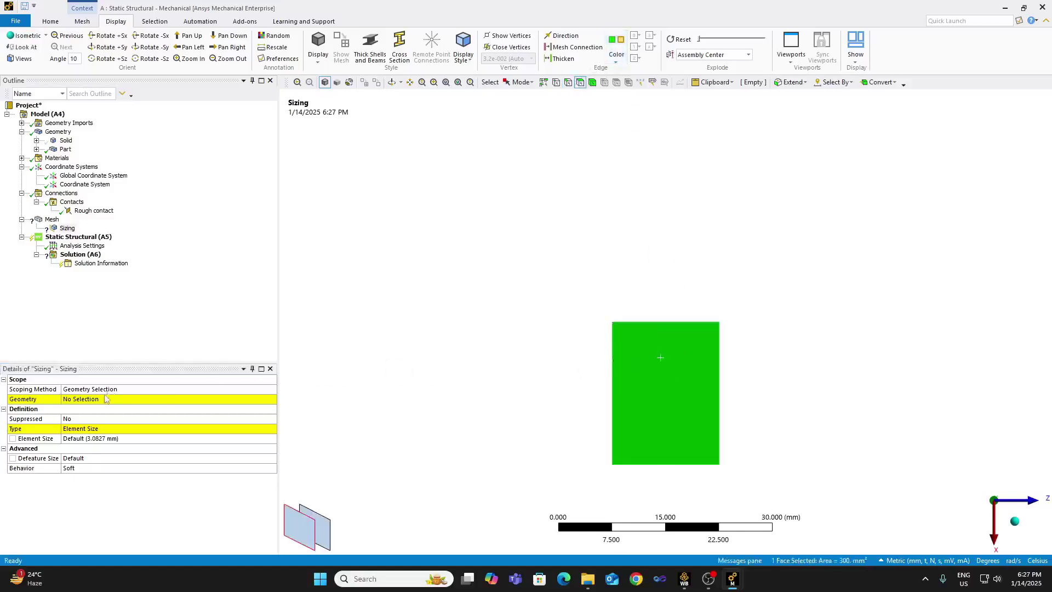
pyautogui.click(94, 401)
# Change the face sizing type to Sphere of Influence and centre the sphere on the new Coordinate System.
pyautogui.click(115, 428)
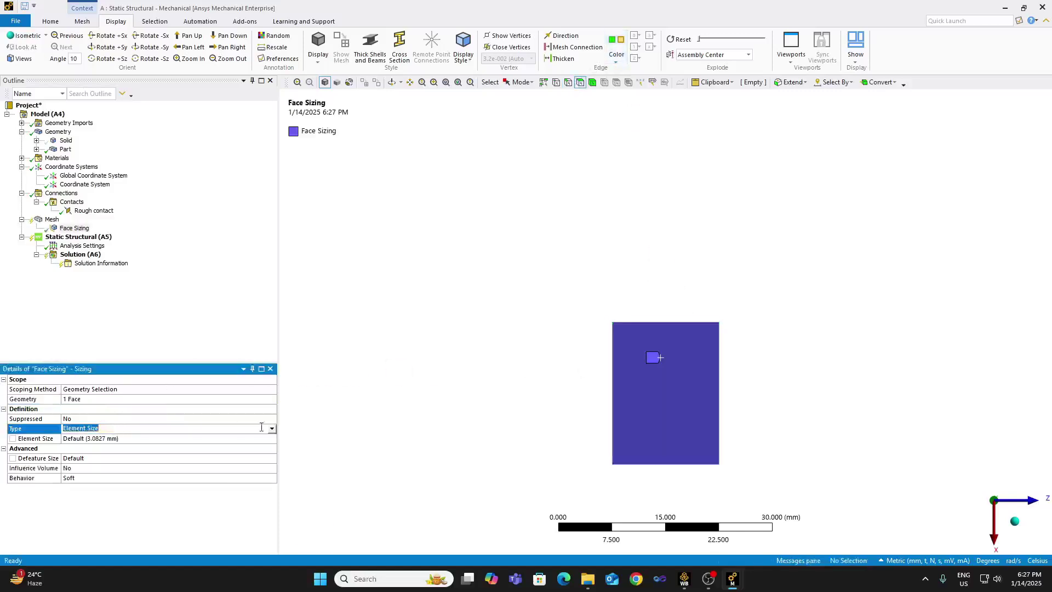
pyautogui.click(272, 429)
pyautogui.click(265, 447)
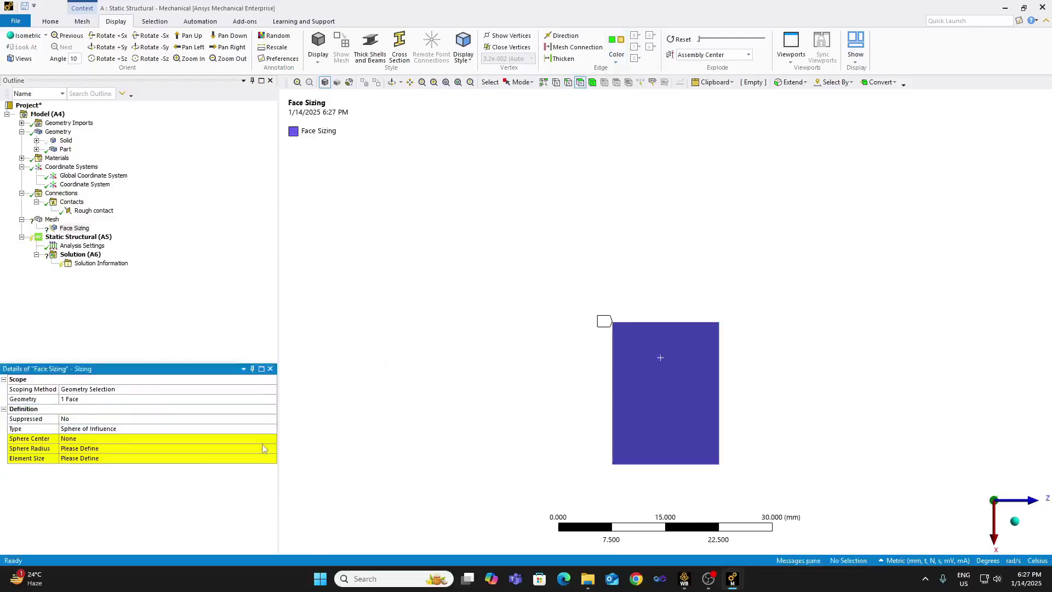
pyautogui.click(141, 439)
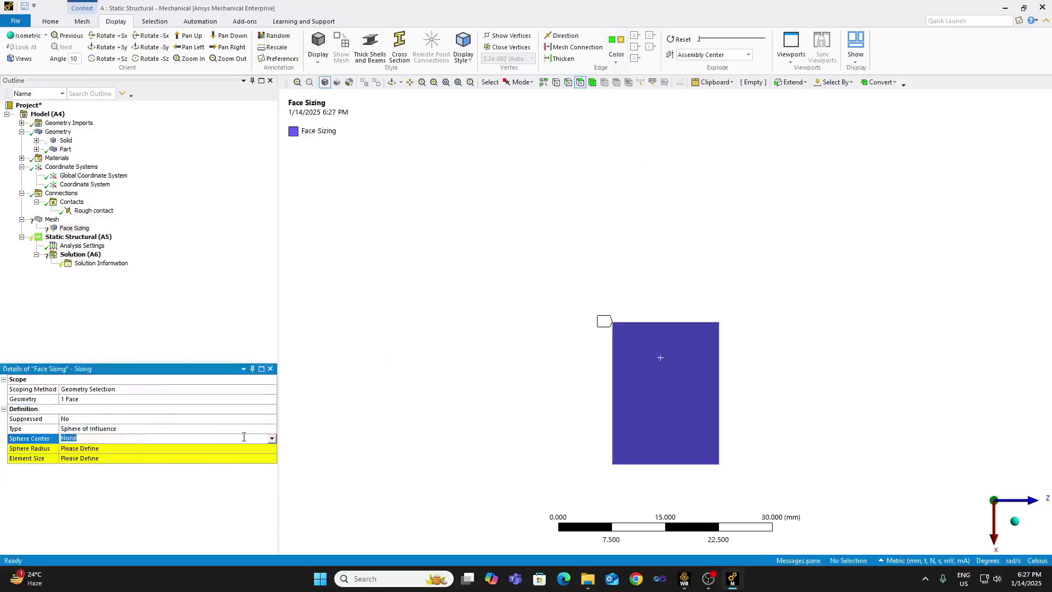
pyautogui.click(272, 438)
pyautogui.click(262, 455)
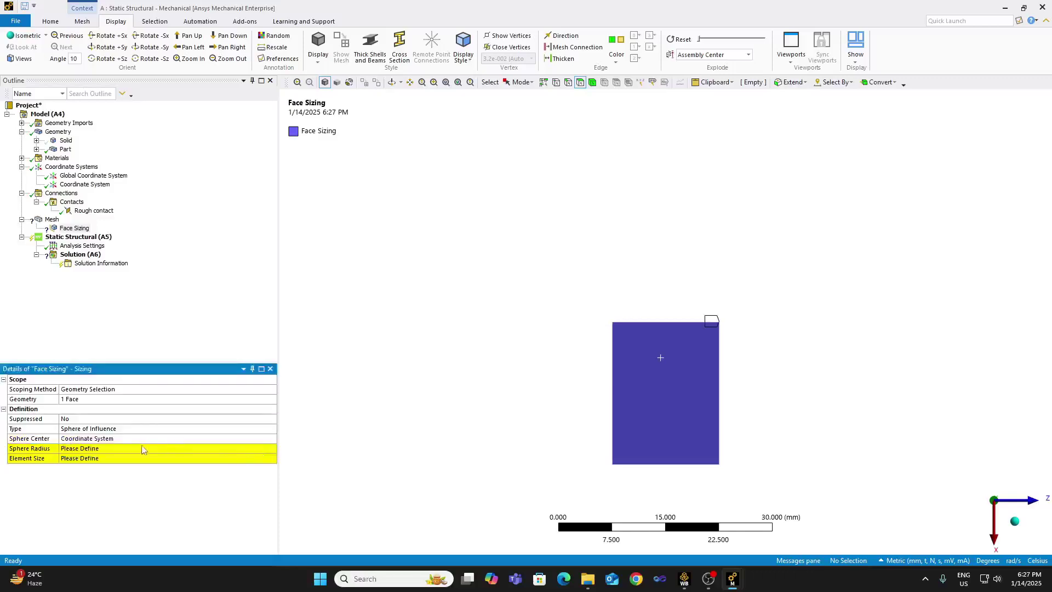
# Set the face sizing's sphere radius to 10 mm and its element size to 0.5 mm.
pyautogui.click(140, 449)
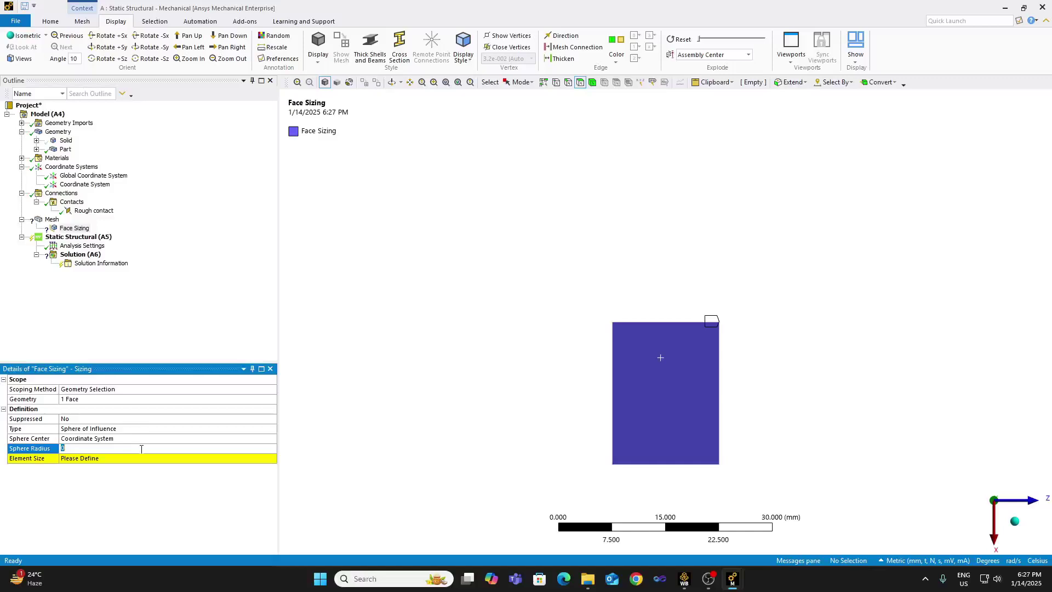
pyautogui.write('10')
pyautogui.press('Return')
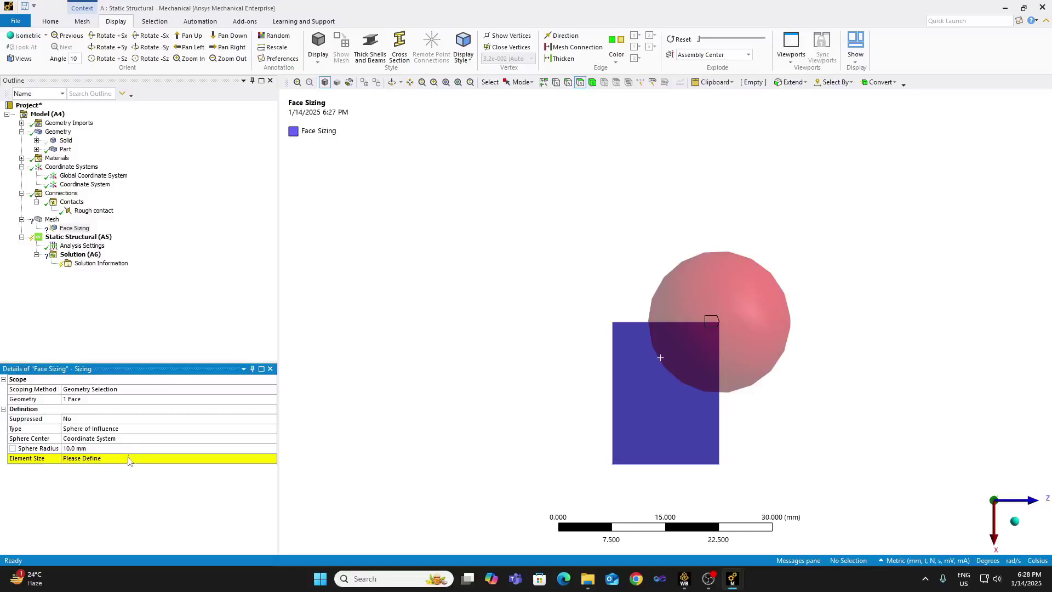
pyautogui.click(128, 458)
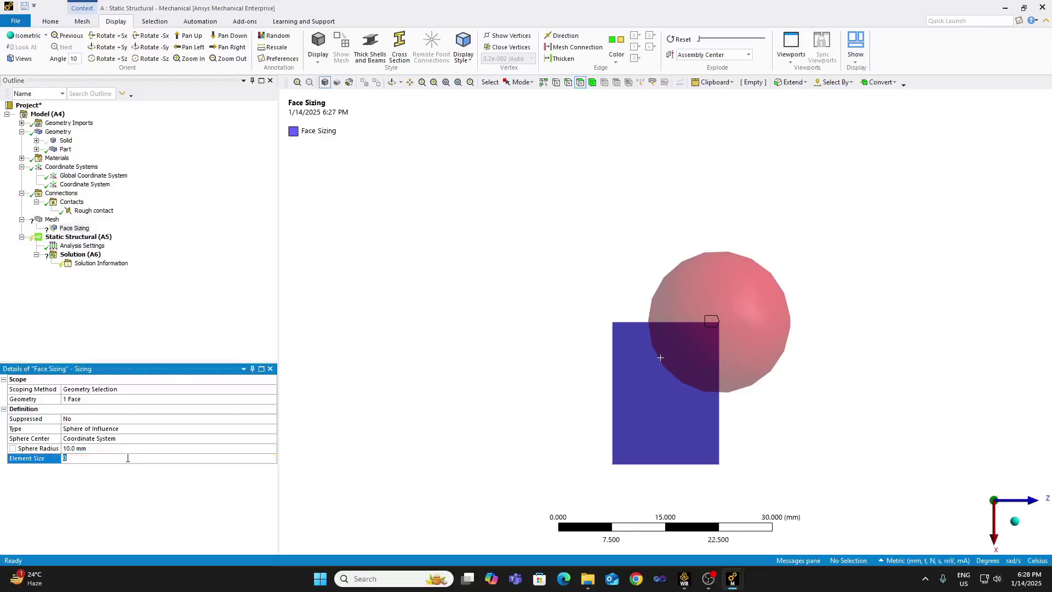
pyautogui.write('0.5')
pyautogui.press('Return')
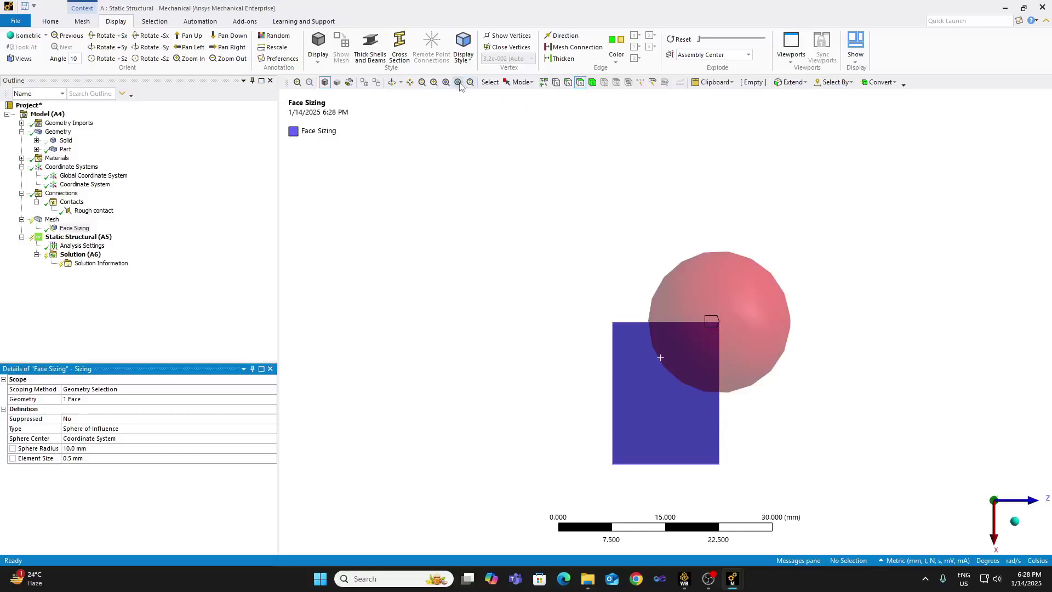
# Reduce the sphere of influence radius of the face sizing to 5 mm.
pyautogui.click(91, 448)
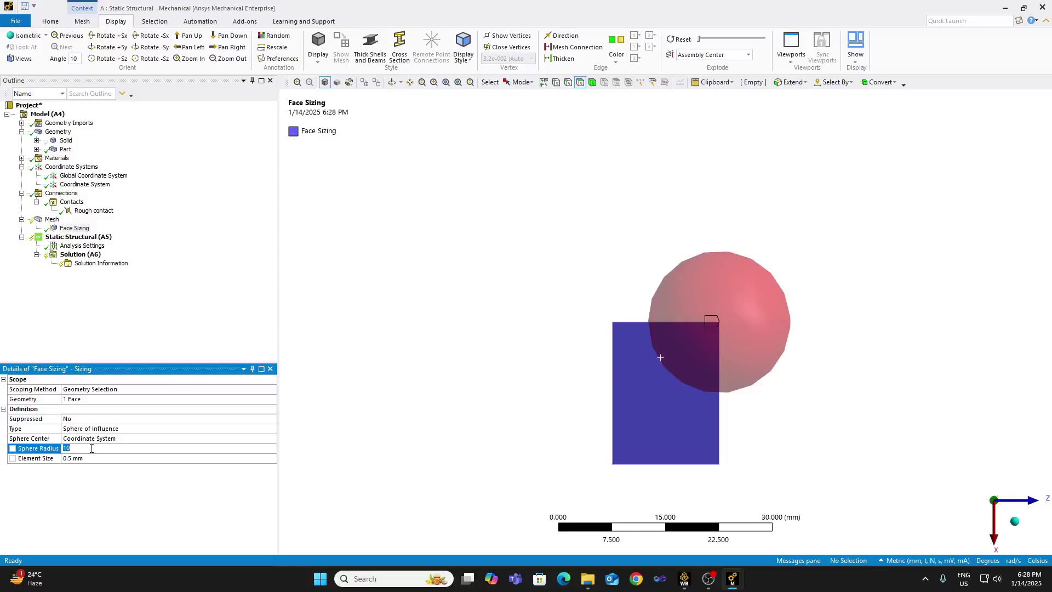
pyautogui.write('5')
pyautogui.press('Return')
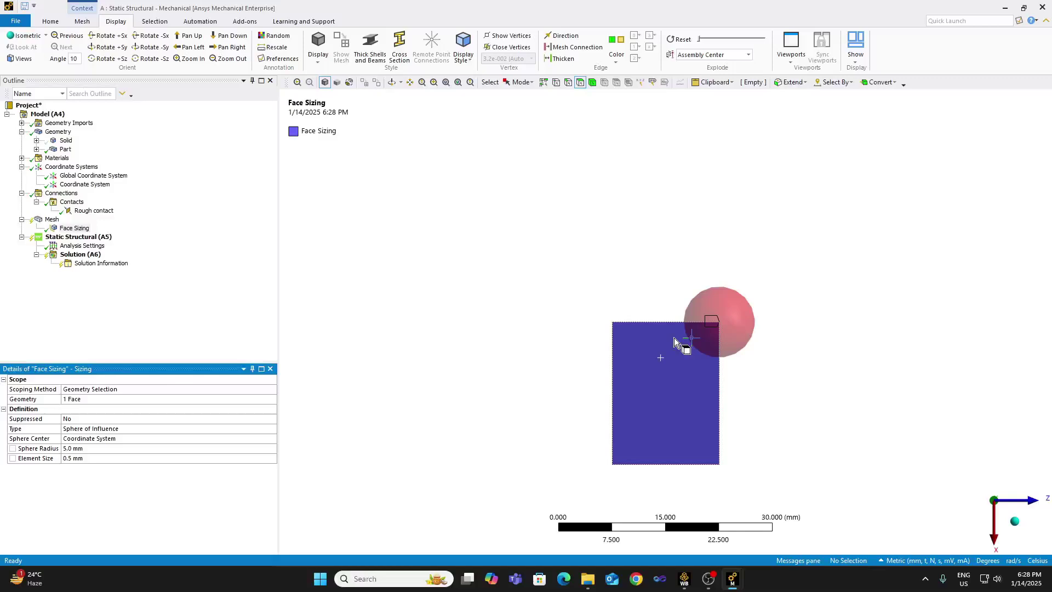
# Insert a mesh method control scoped to the visible quarter-cylinder body.
pyautogui.click(1014, 521)
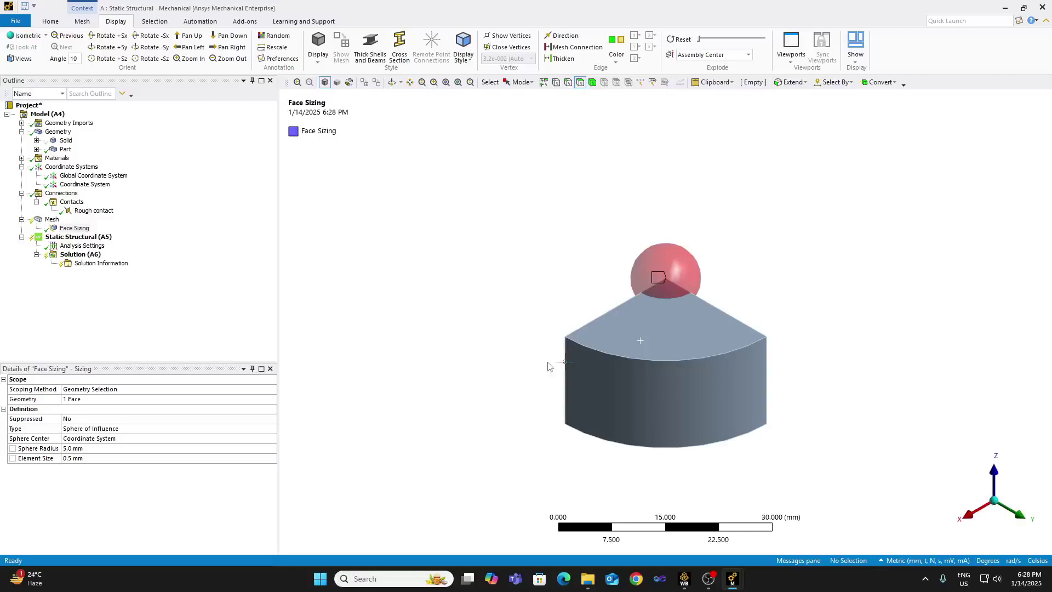
pyautogui.click(977, 491)
pyautogui.rightClick(52, 219)
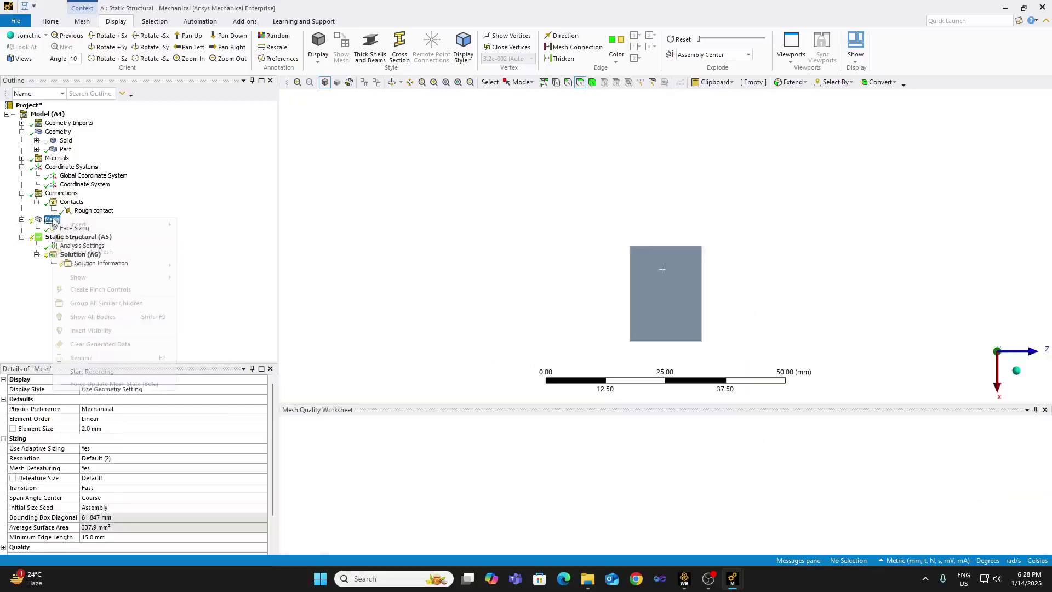
pyautogui.moveTo(109, 224)
pyautogui.click(242, 238)
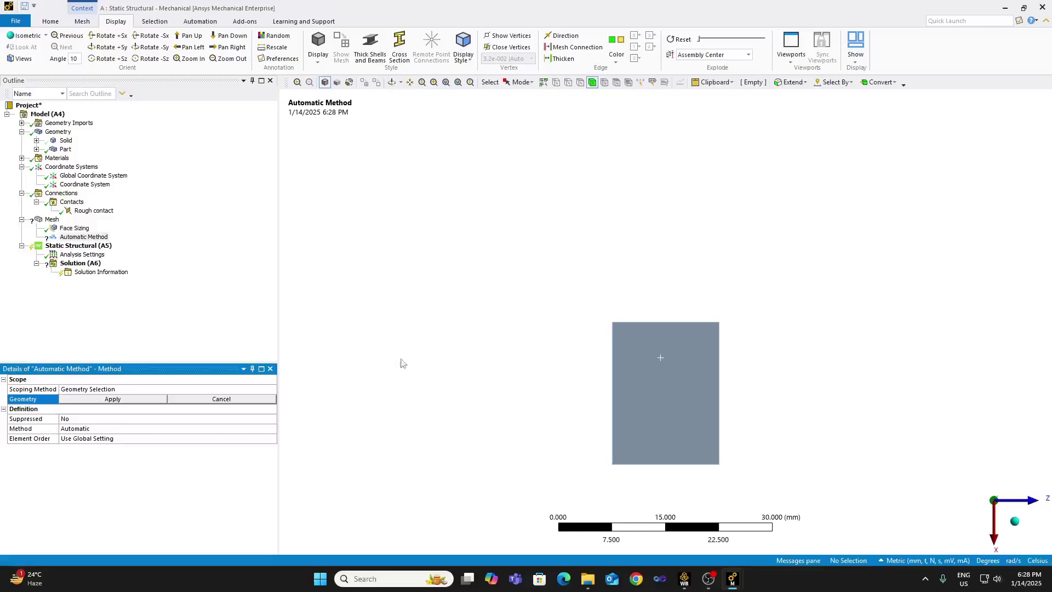
pyautogui.click(678, 443)
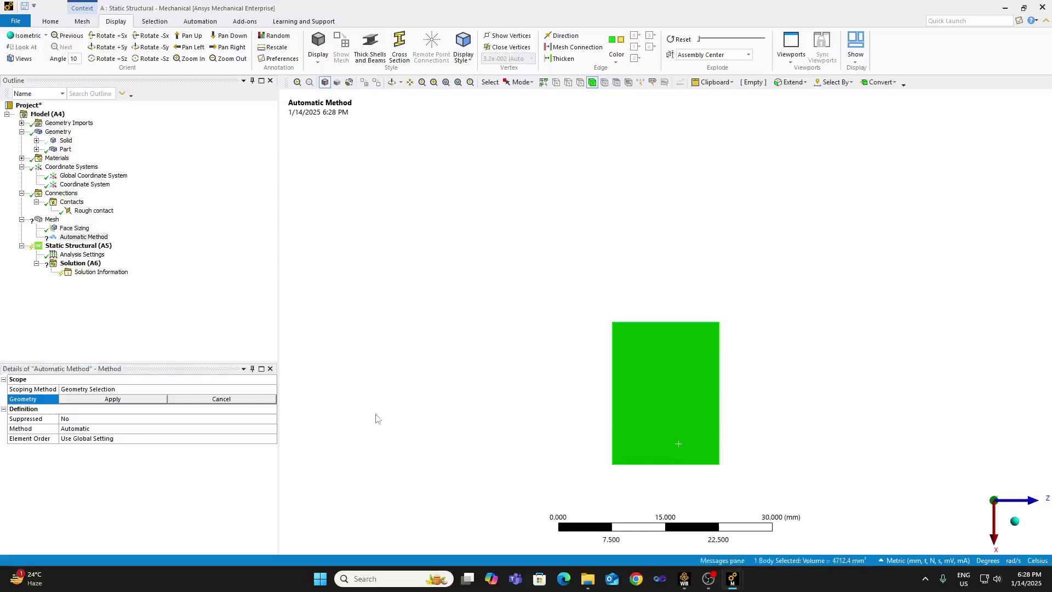
pyautogui.click(147, 399)
# Change the quarter cylinder's mesh method from Automatic to Sweep.
pyautogui.click(122, 421)
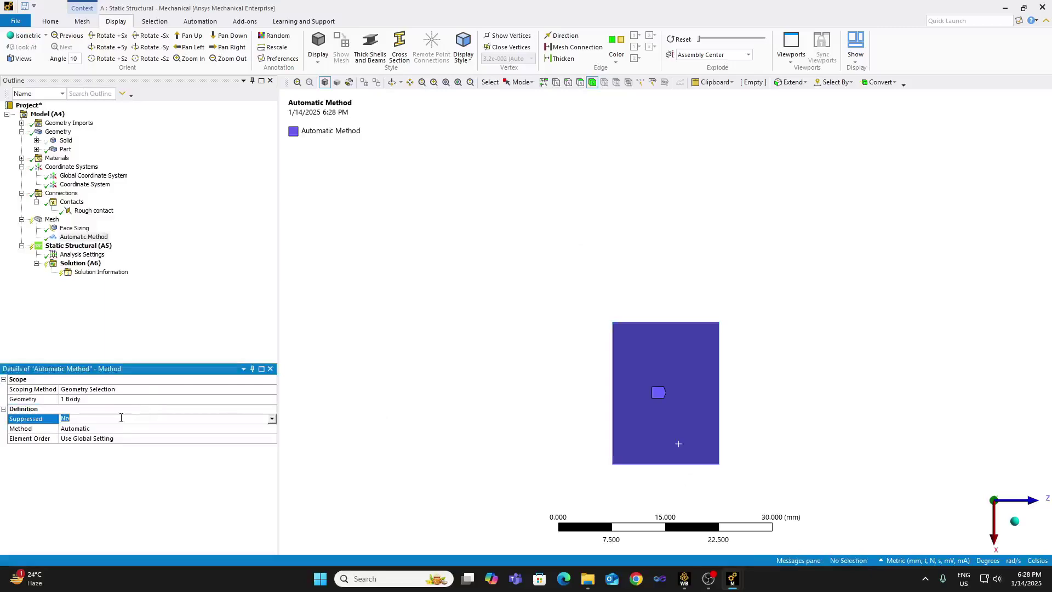
pyautogui.click(272, 419)
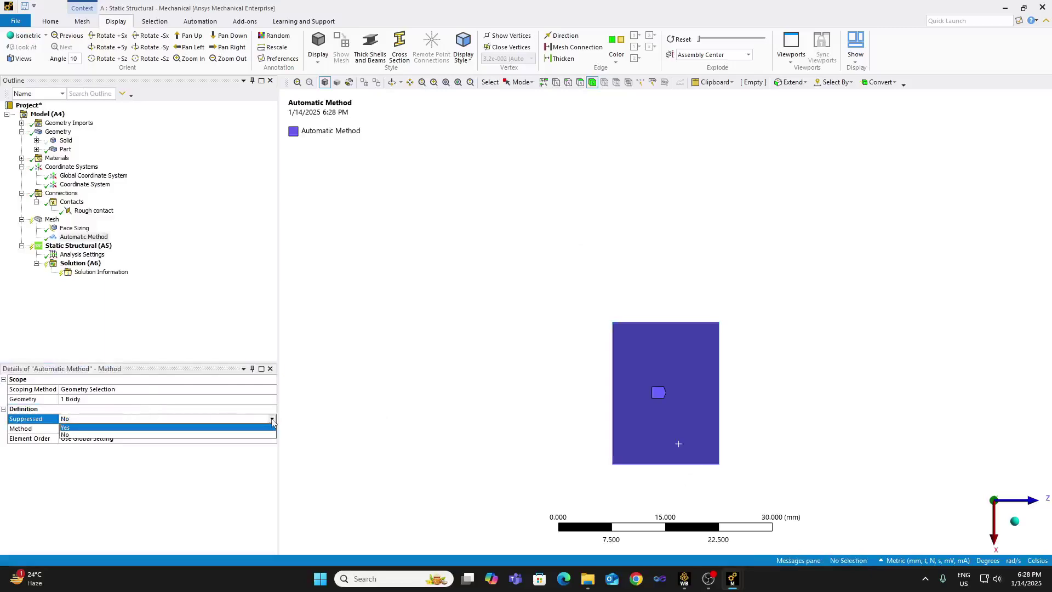
pyautogui.click(215, 501)
pyautogui.click(267, 431)
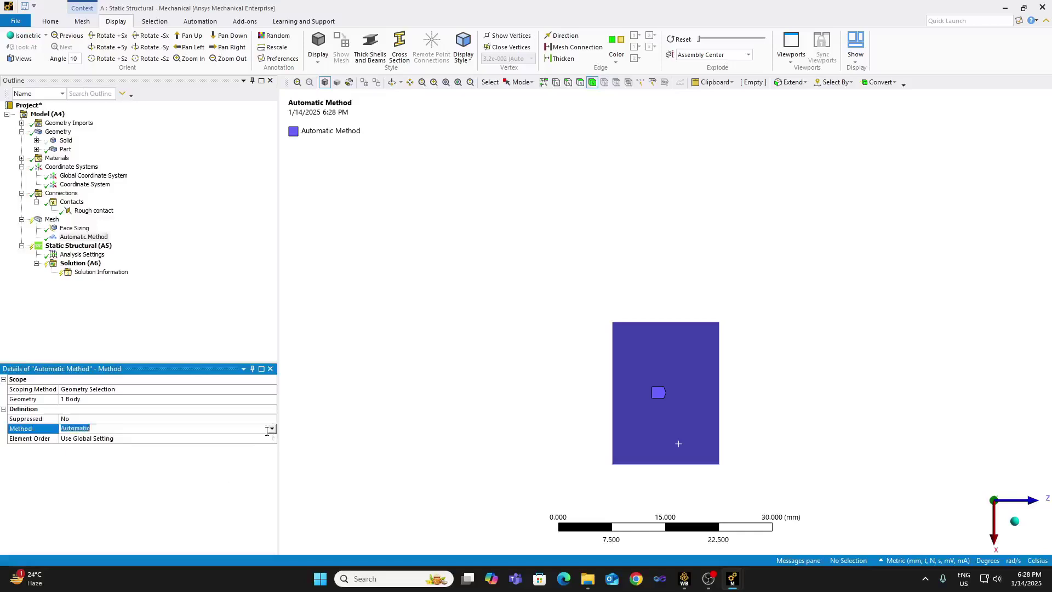
pyautogui.click(271, 428)
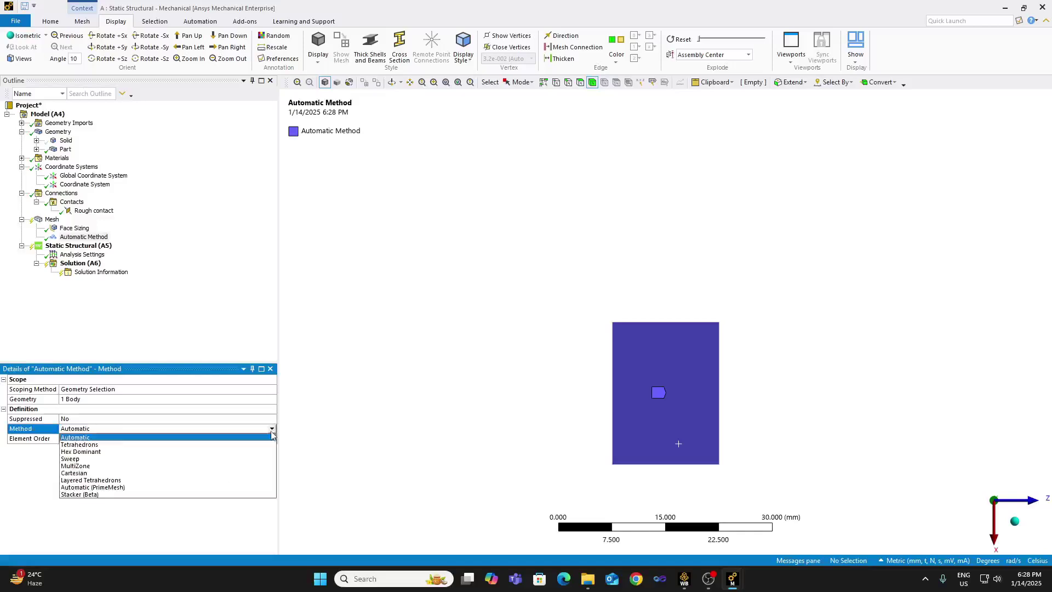
pyautogui.click(245, 459)
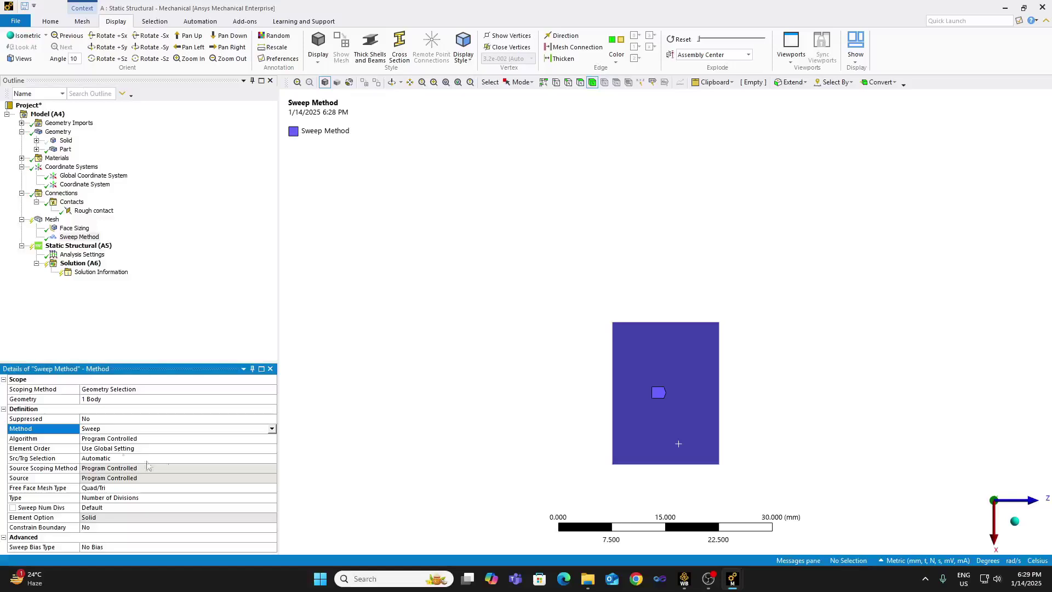
# Set the sweep's source/target selection to Manual Source and assign the rectangular cut face in the XZ plane as its source.
pyautogui.click(117, 459)
pyautogui.click(271, 458)
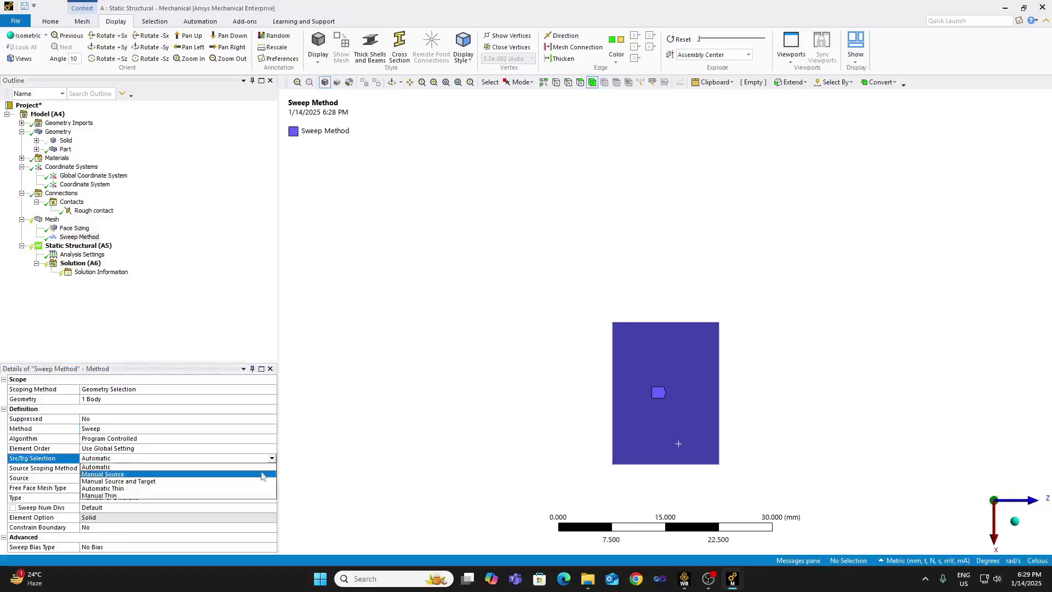
pyautogui.click(261, 474)
pyautogui.click(133, 479)
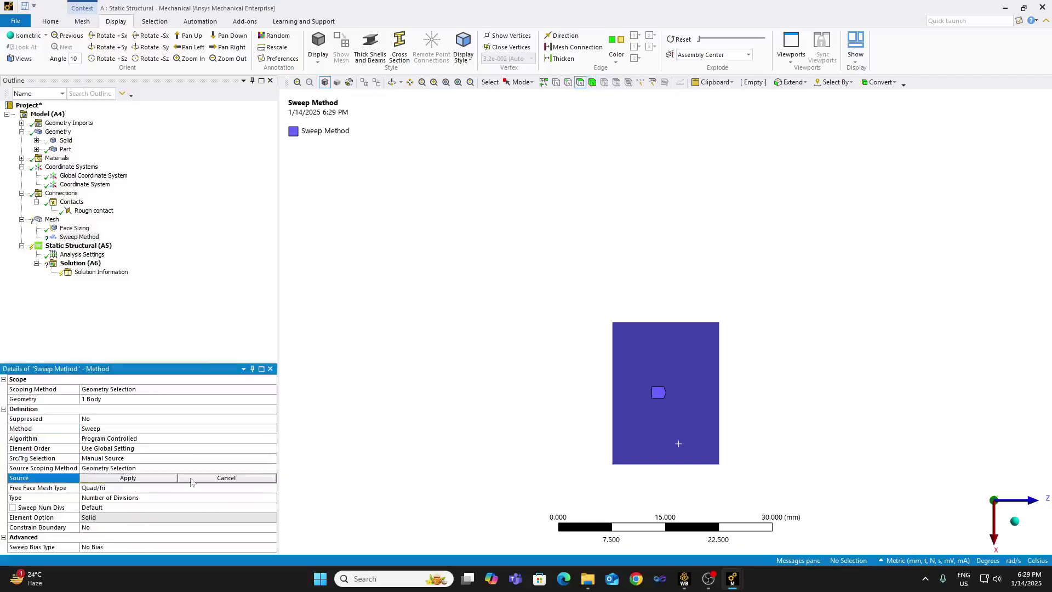
pyautogui.click(648, 380)
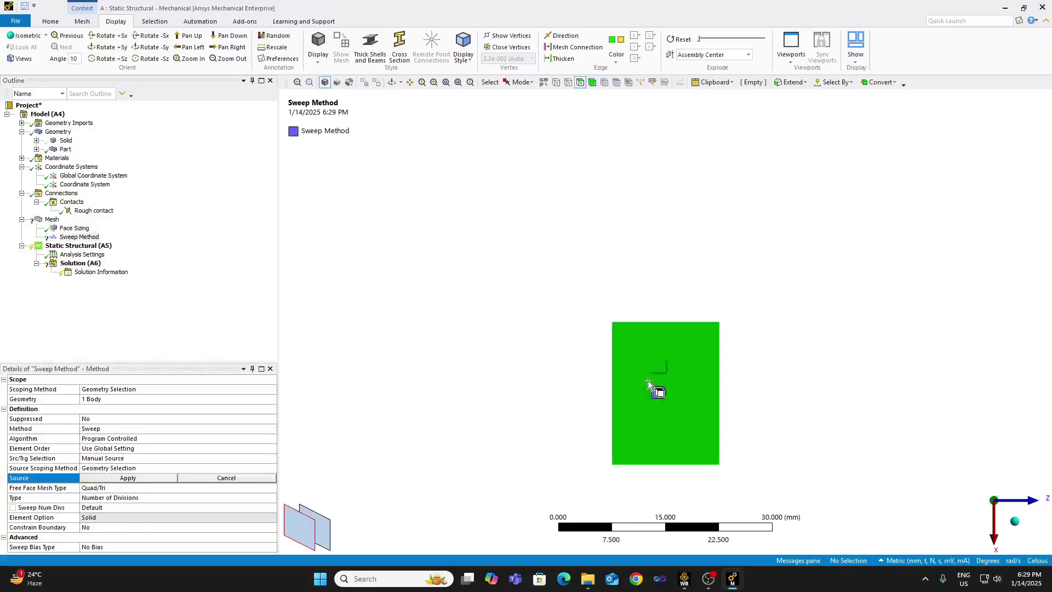
pyautogui.click(167, 478)
# Switch the sweep to Manual Source and Target and assign the rectangular cut face in the YZ plane as its target.
pyautogui.click(175, 459)
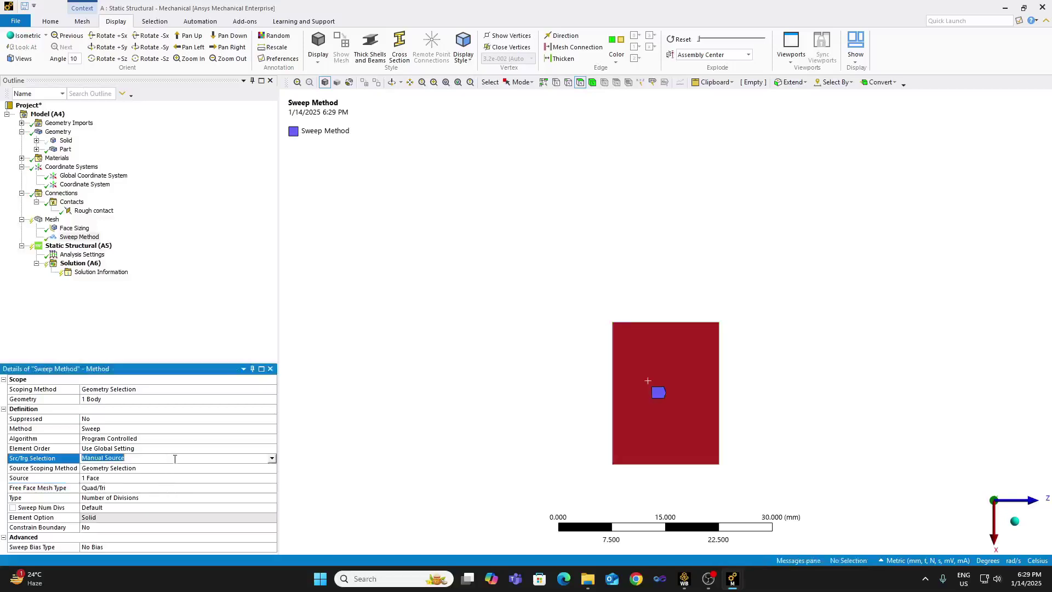
pyautogui.click(271, 458)
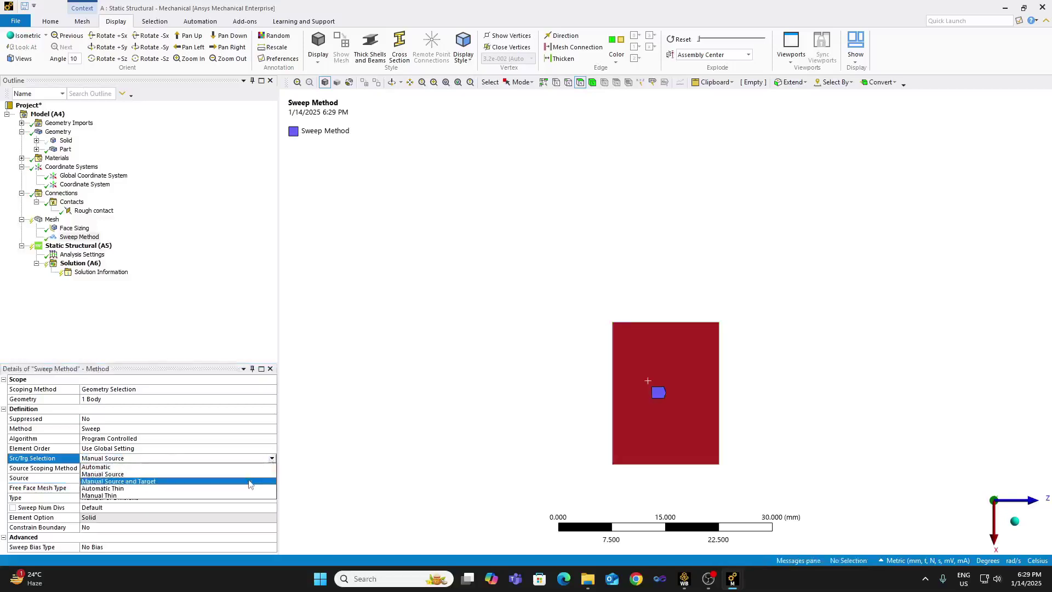
pyautogui.click(249, 481)
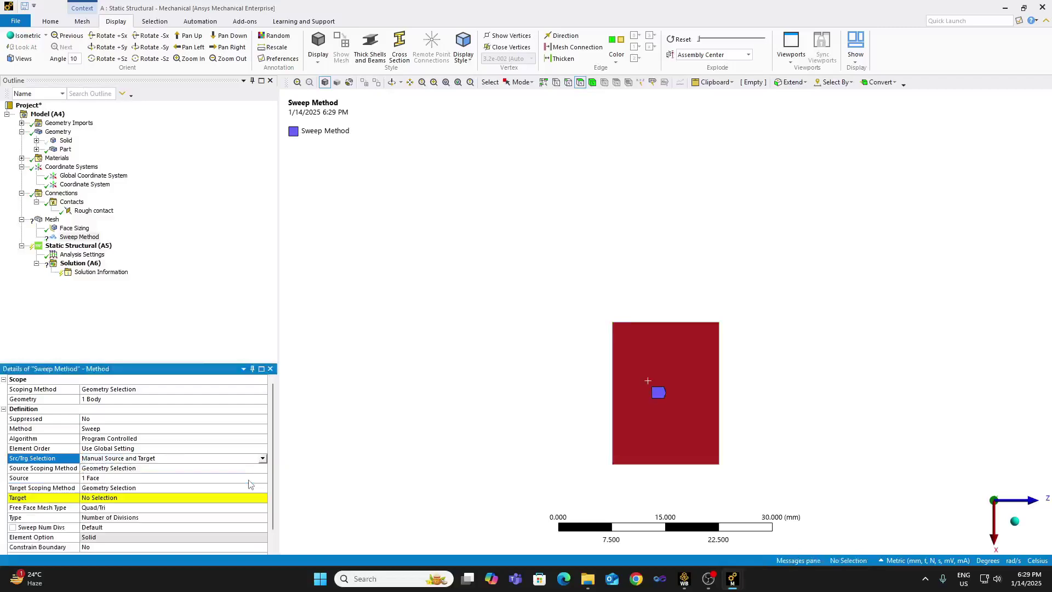
pyautogui.click(972, 503)
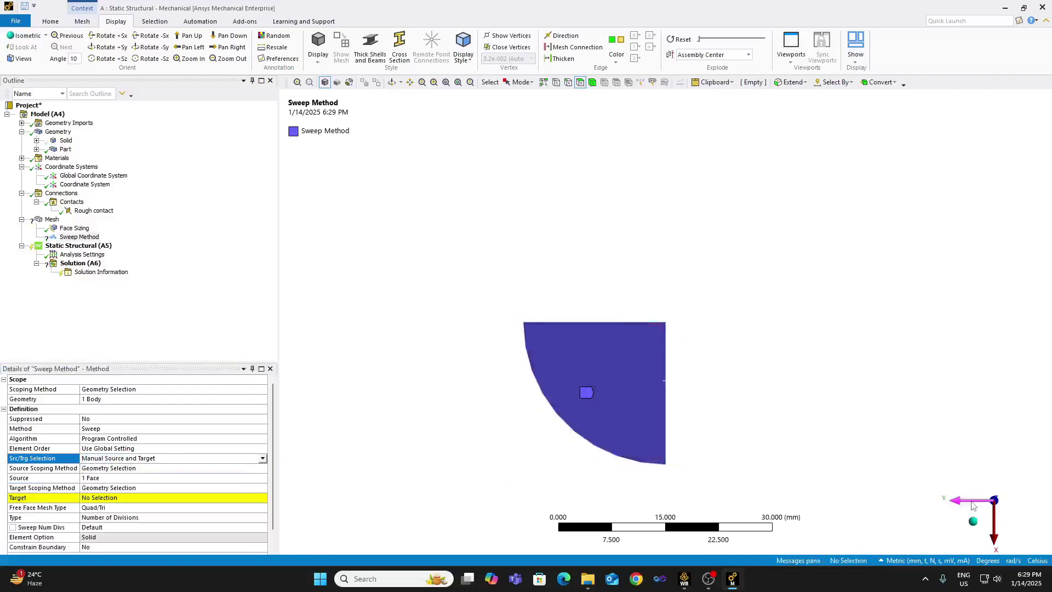
pyautogui.click(972, 503)
pyautogui.click(587, 328)
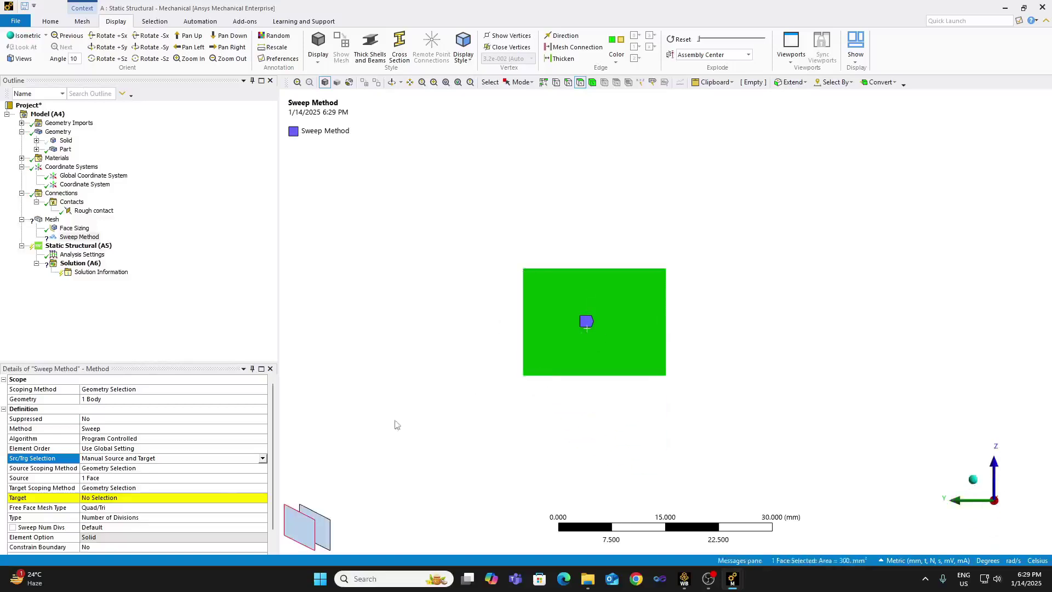
pyautogui.click(124, 498)
pyautogui.click(124, 498)
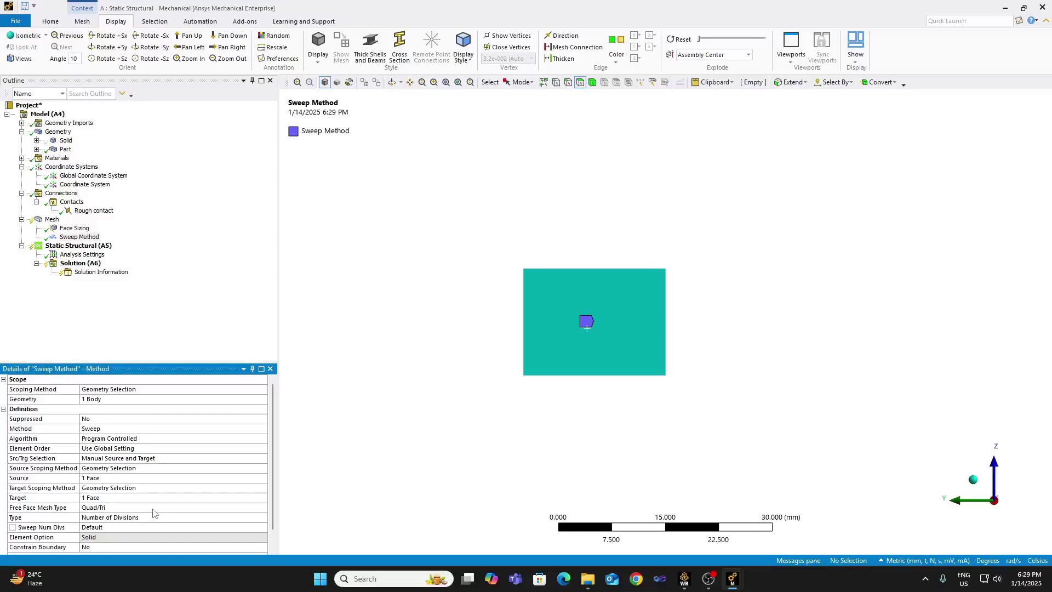
# Set the sweep method's number of divisions to 10.
pyautogui.click(262, 528)
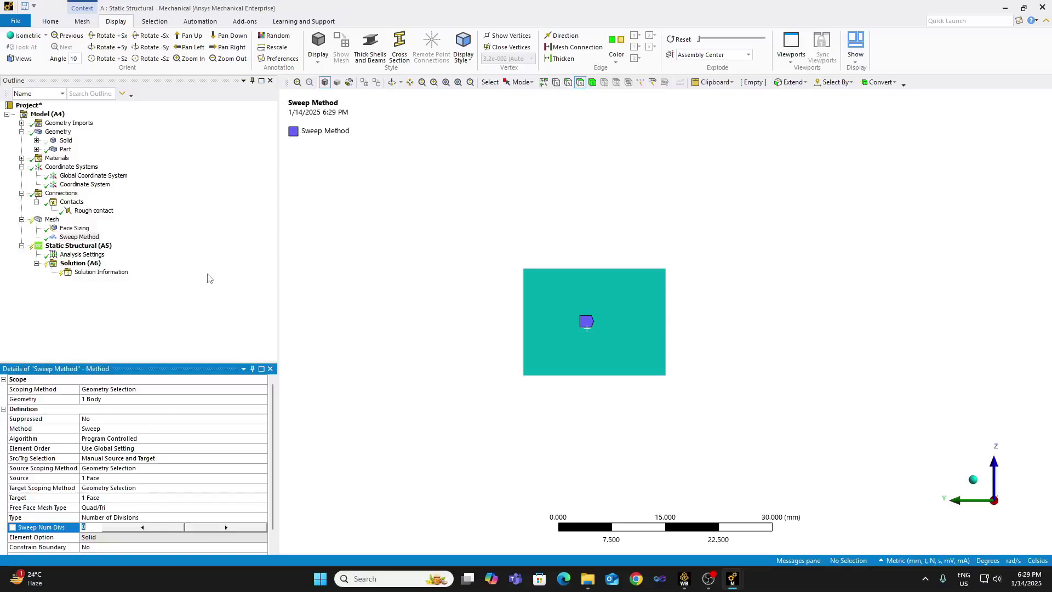
pyautogui.write('10')
pyautogui.press('Return')
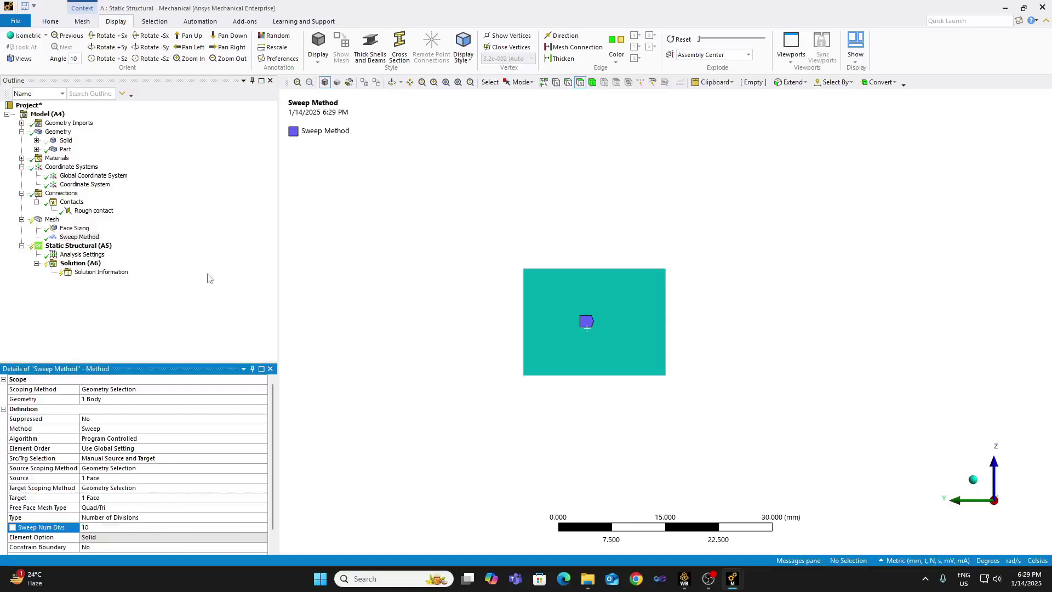
# Generate the mesh on the quarter-cylinder body only.
pyautogui.click(973, 480)
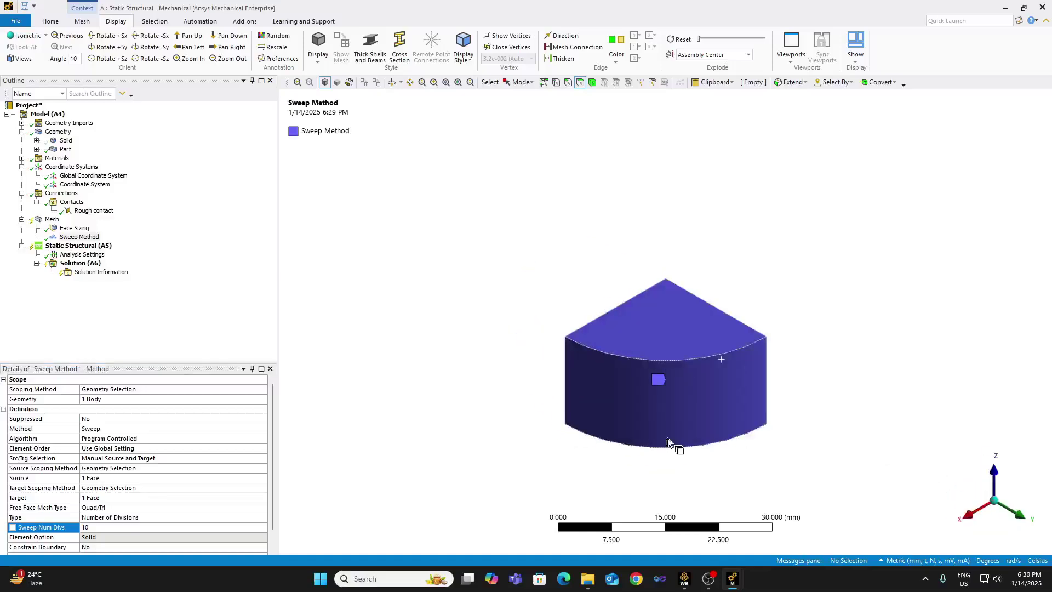
pyautogui.scroll(-1, 227, 474)
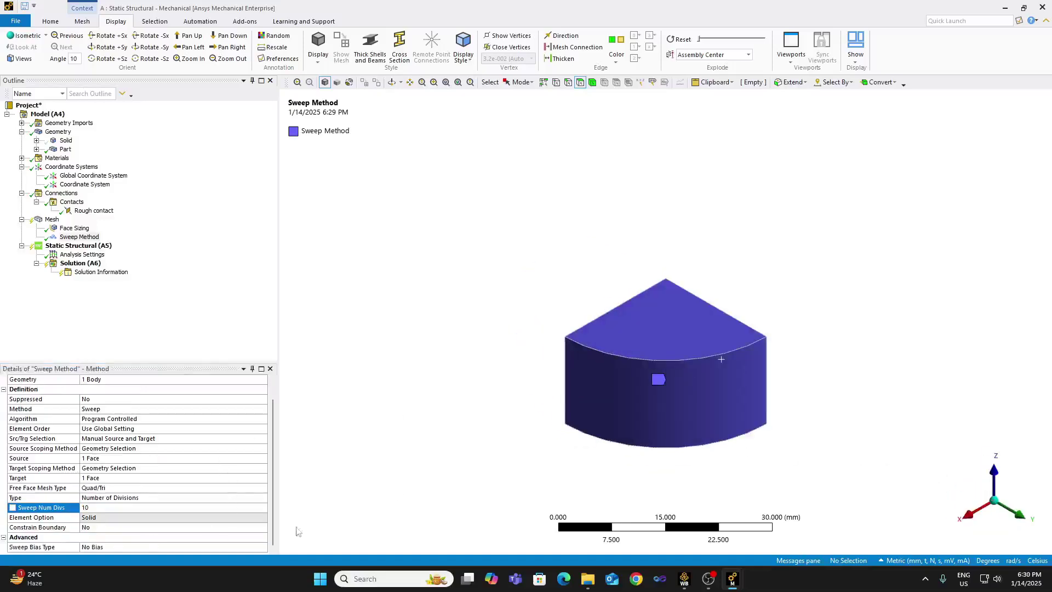
pyautogui.click(632, 381)
pyautogui.rightClick(633, 382)
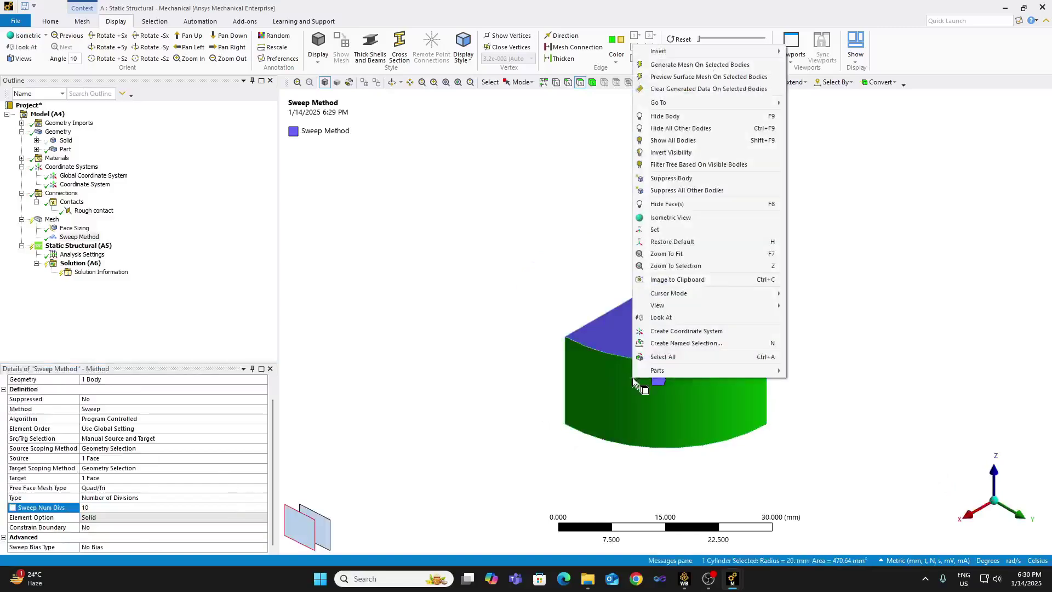
pyautogui.click(712, 66)
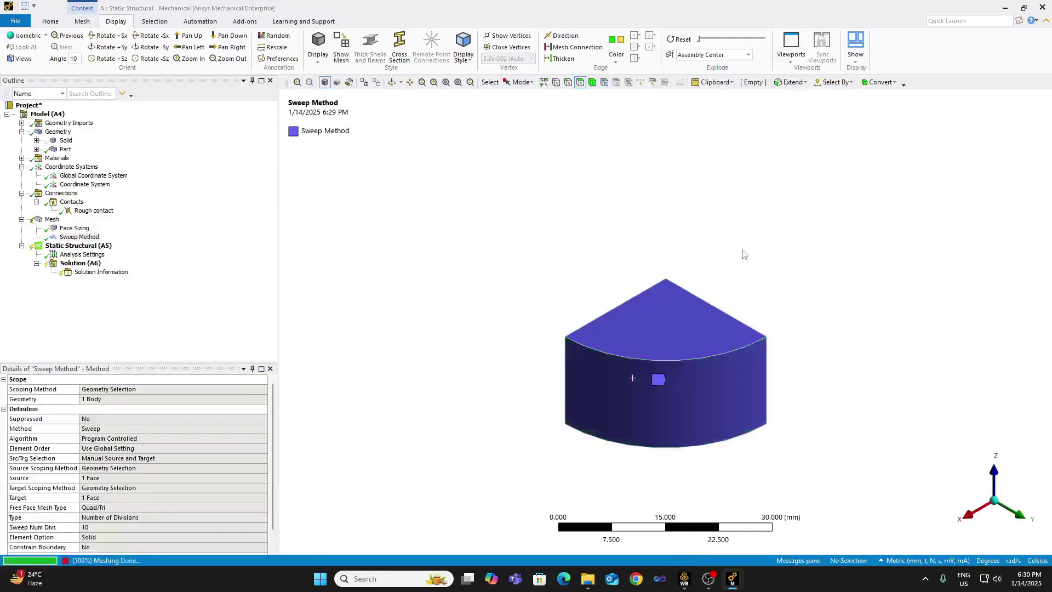
# Examine the quarter cylinder's mesh in isometric view and on its XZ cut face, and expand the mesh statistics.
pyautogui.click(55, 220)
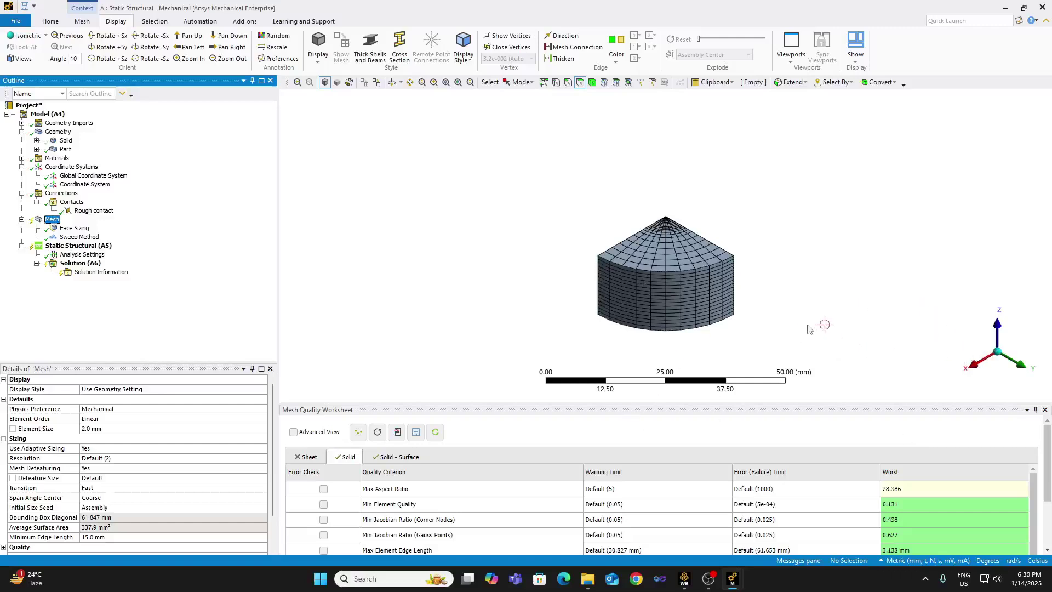
pyautogui.click(982, 347)
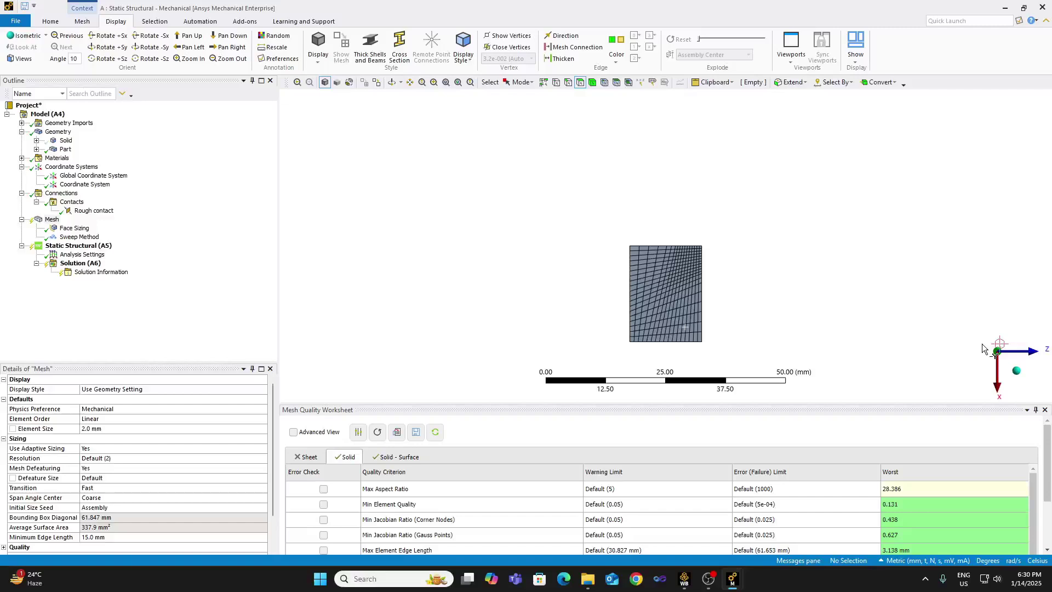
pyautogui.click(1016, 371)
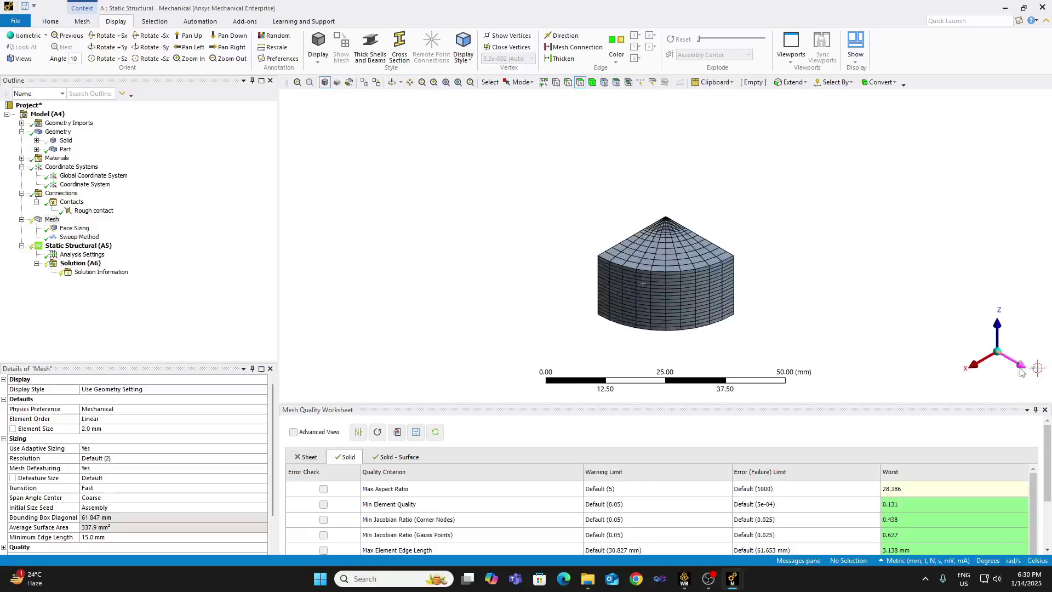
pyautogui.click(1020, 367)
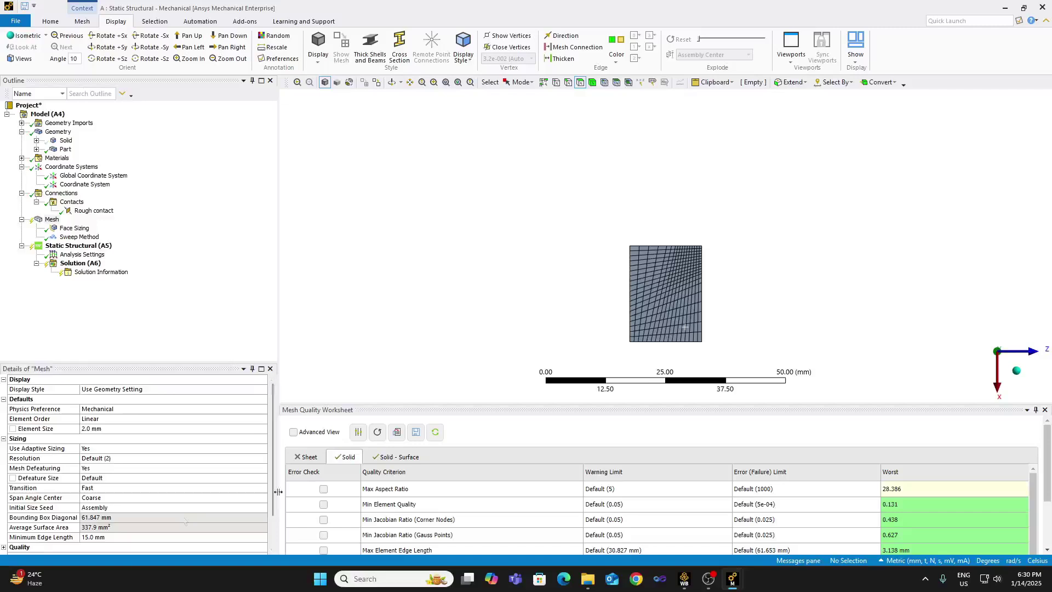
pyautogui.scroll(-2, 275, 489)
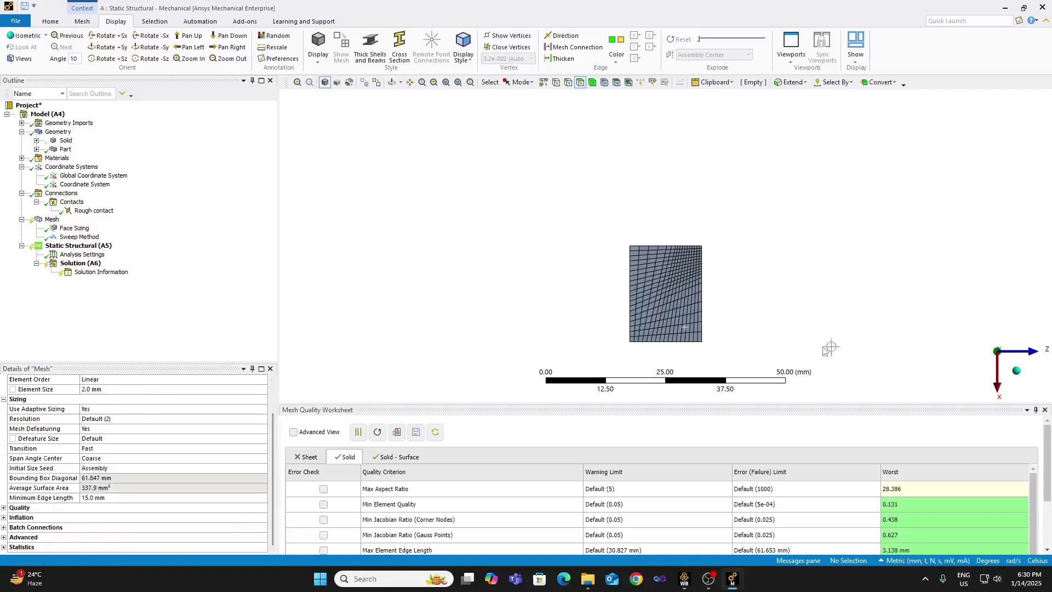
pyautogui.click(1017, 372)
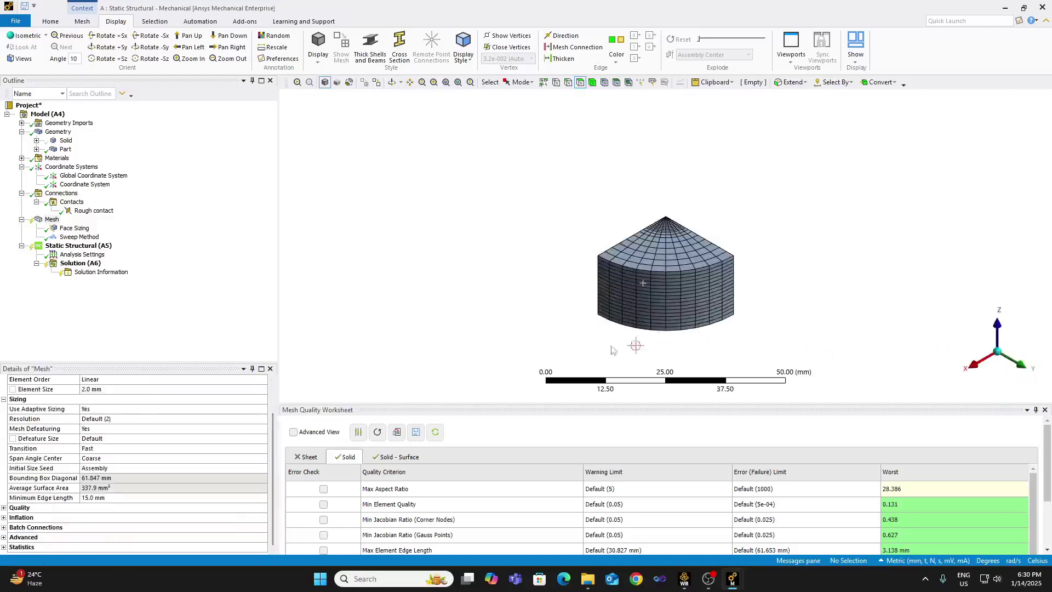
pyautogui.doubleClick(10, 546)
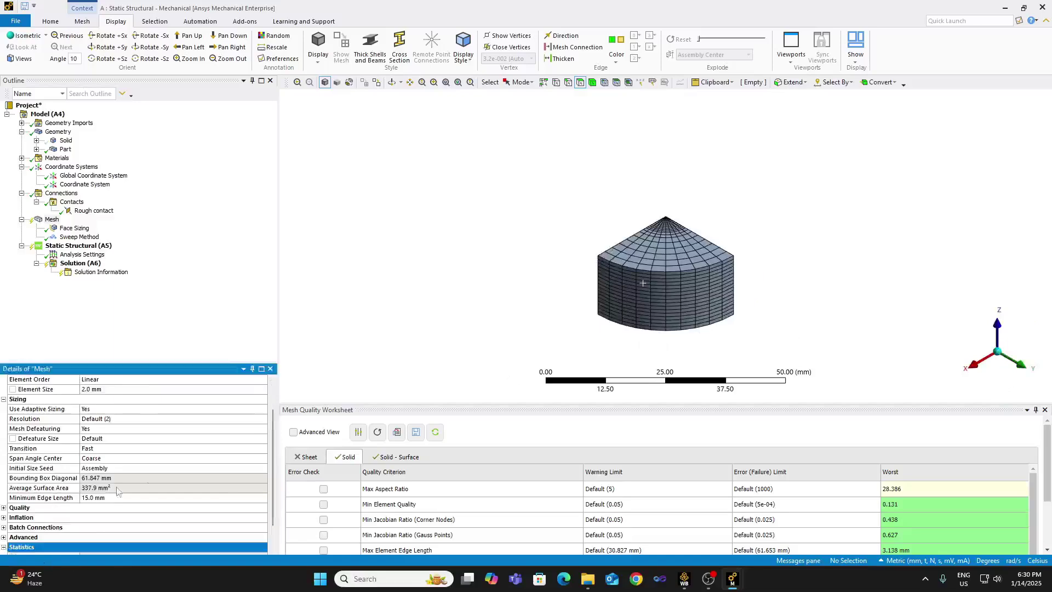
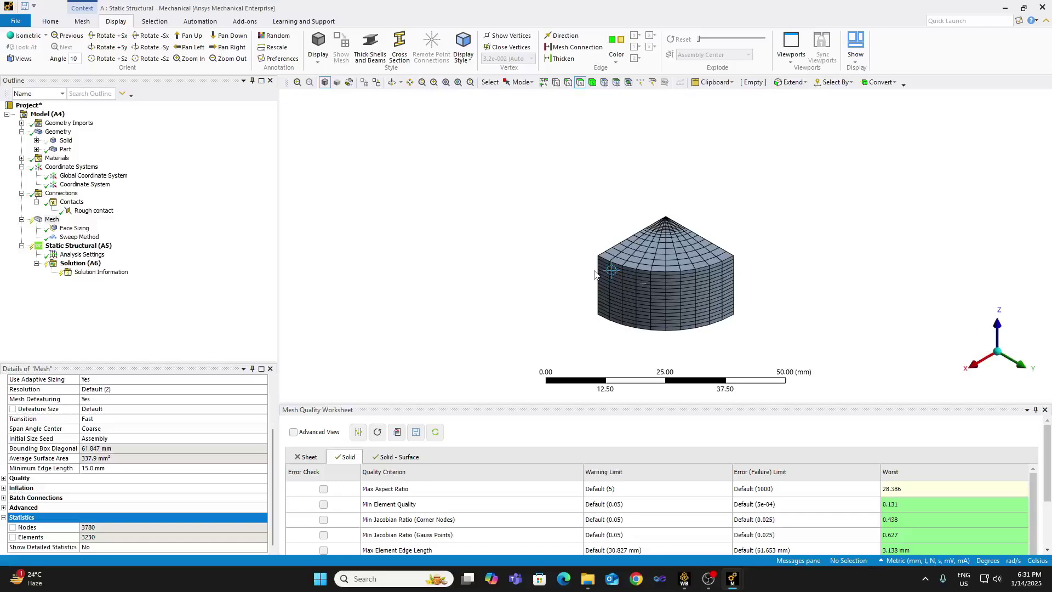
# Show all bodies again, including the spherical indenter and the other quarters of the cylinder.
pyautogui.click(65, 142)
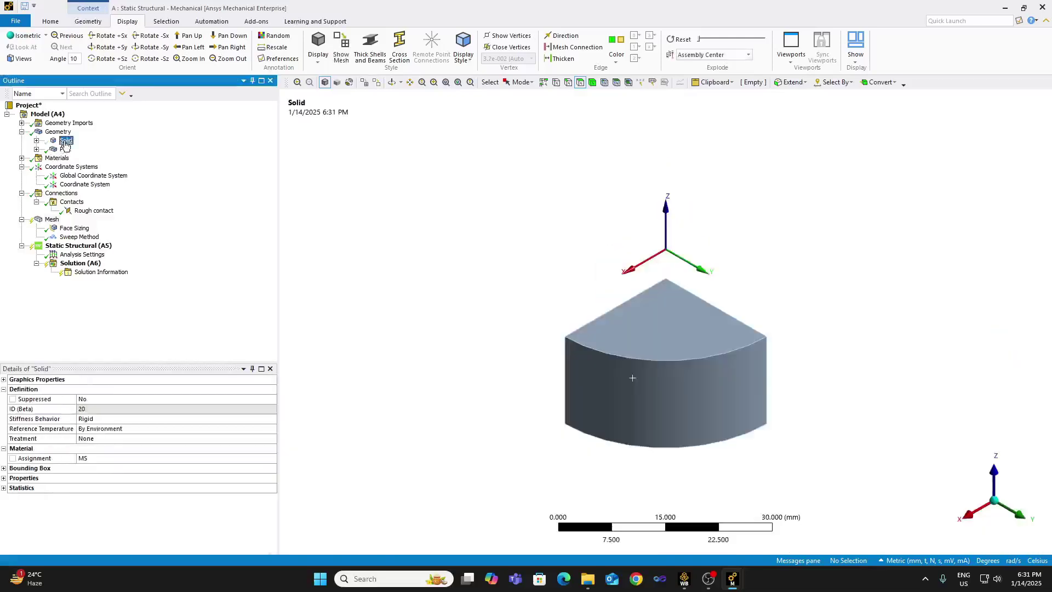
pyautogui.rightClick(417, 257)
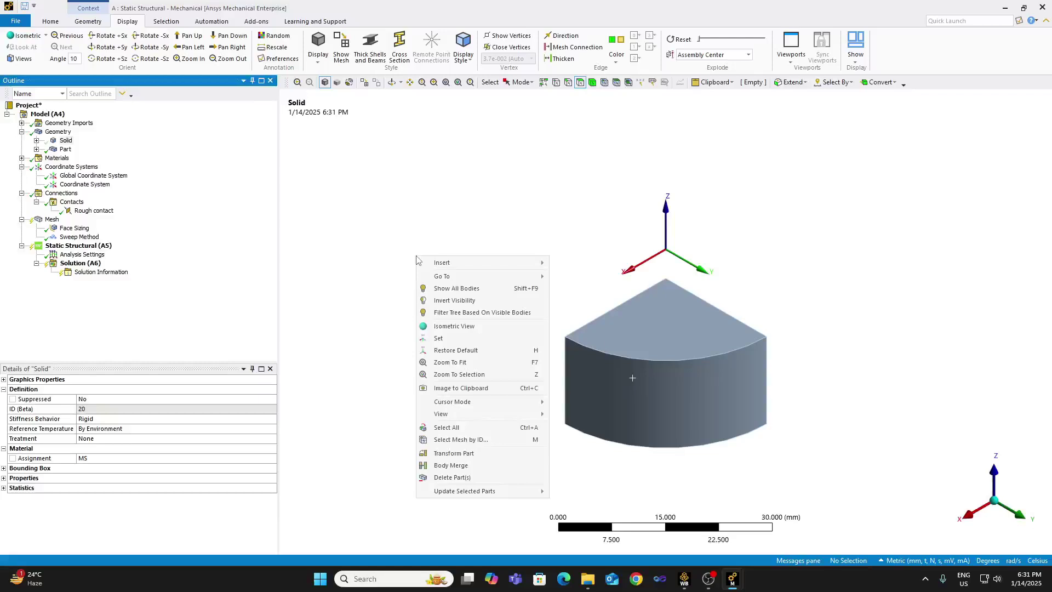
pyautogui.click(458, 290)
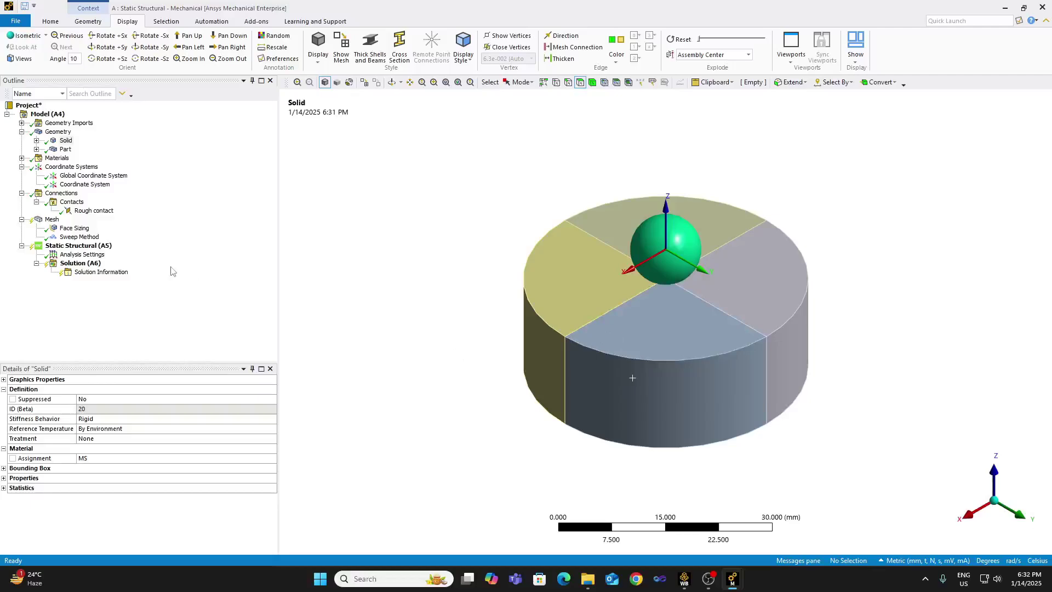
# Insert a Mesh Copy control and set the already meshed quarter-cylinder body as its source anchor.
pyautogui.click(52, 219)
pyautogui.rightClick(57, 219)
pyautogui.moveTo(90, 226)
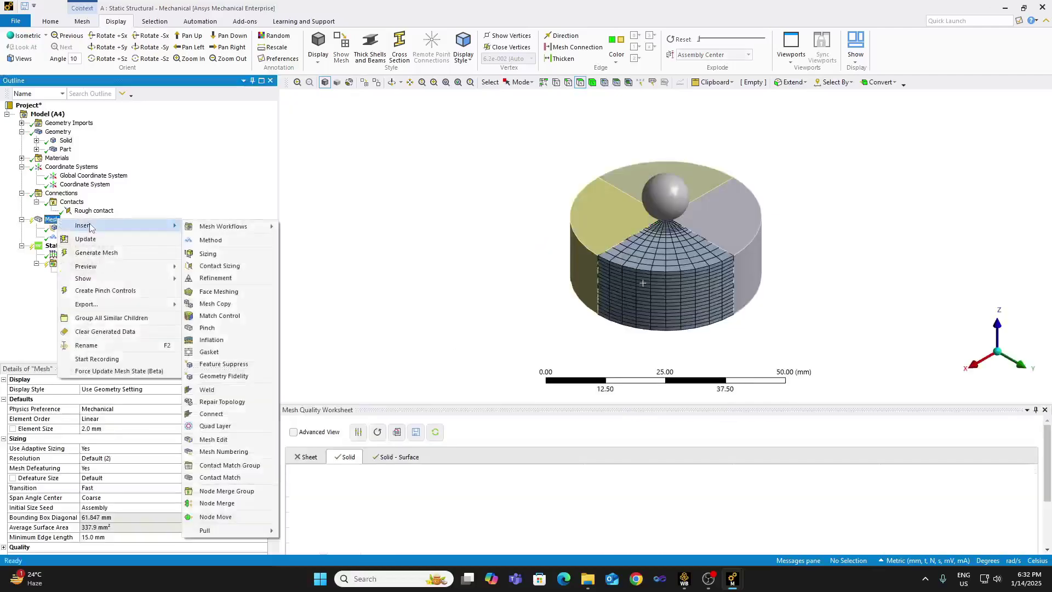
pyautogui.moveTo(192, 227)
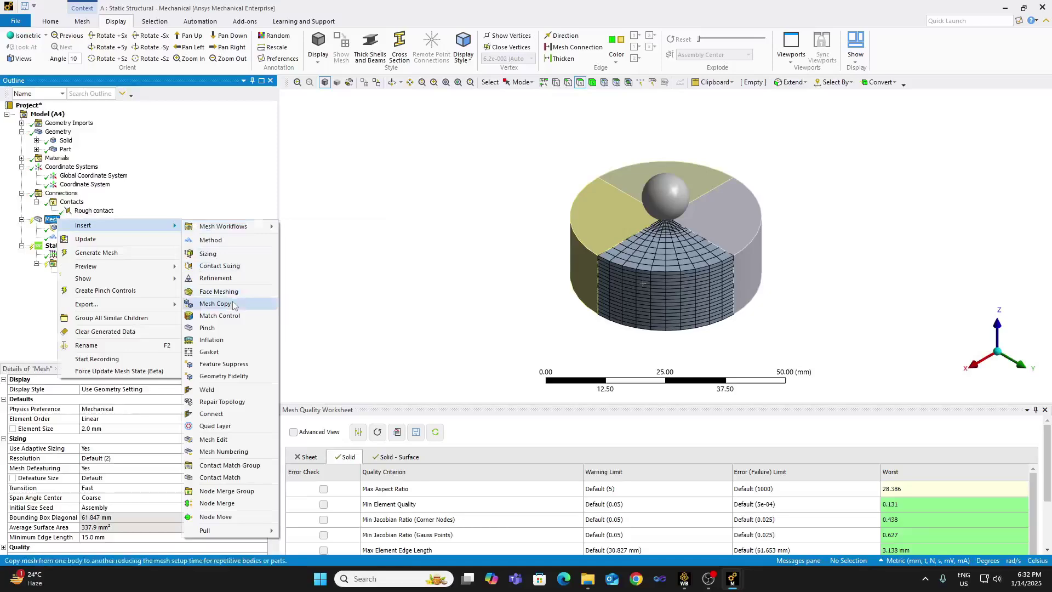
pyautogui.click(215, 303)
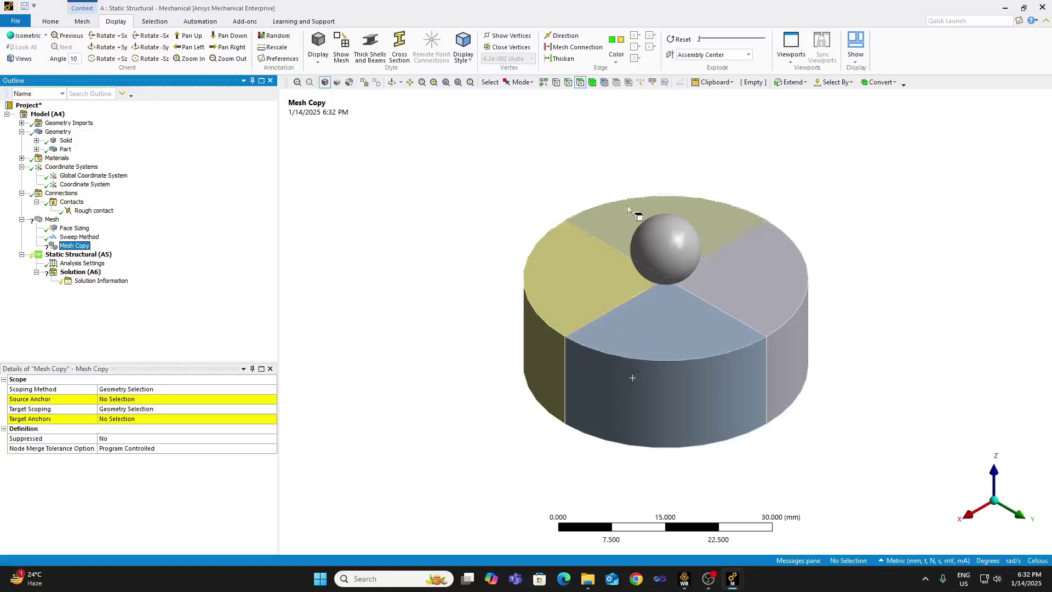
pyautogui.click(592, 83)
pyautogui.click(649, 359)
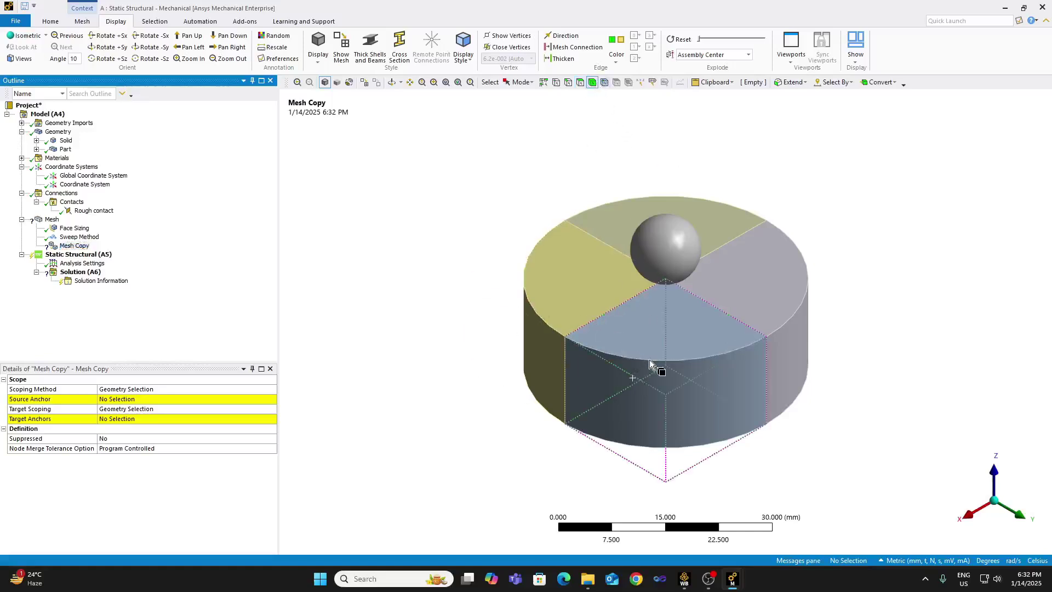
pyautogui.click(164, 400)
pyautogui.click(164, 399)
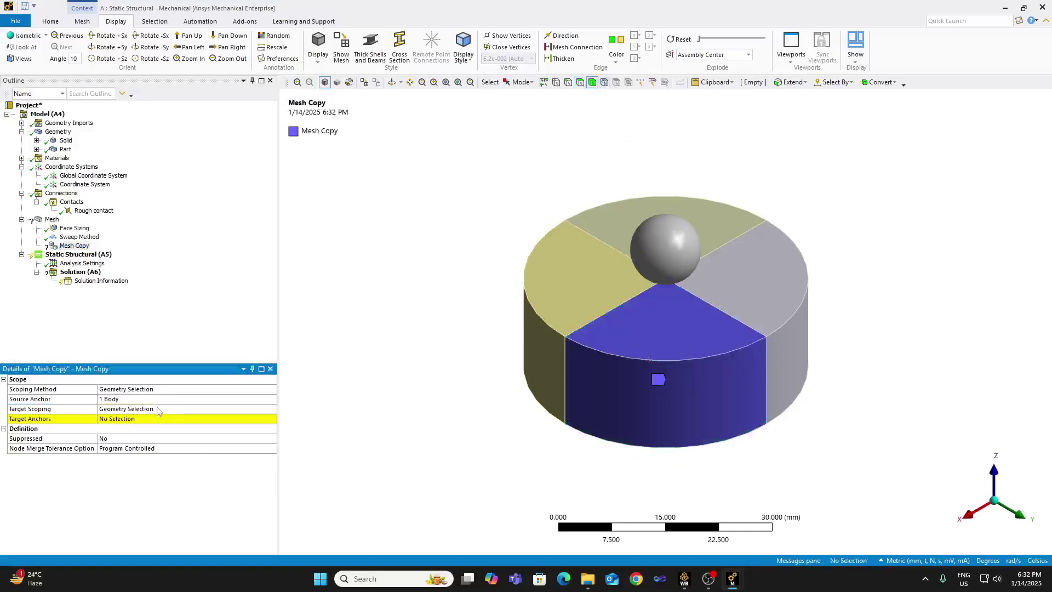
# Set the other three quarter-cylinder bodies as the target anchors of the mesh copy.
pyautogui.click(156, 420)
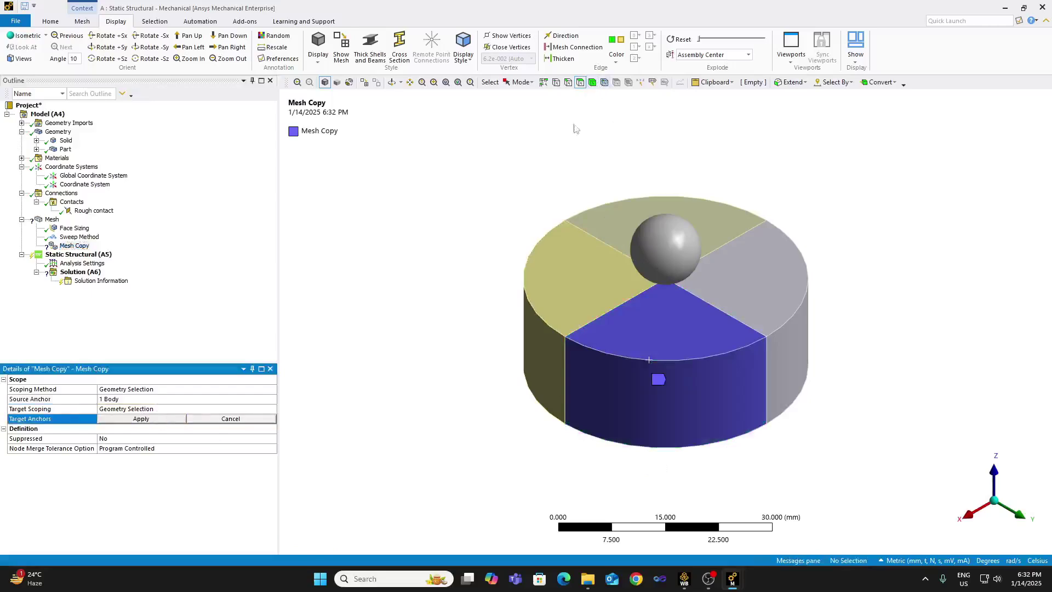
pyautogui.click(593, 83)
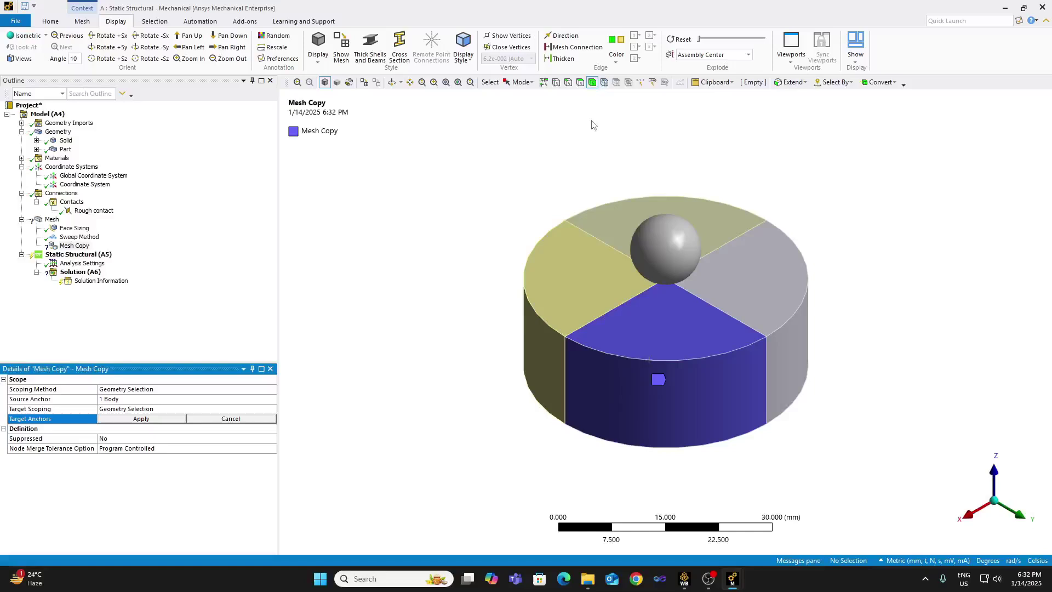
pyautogui.click(551, 313)
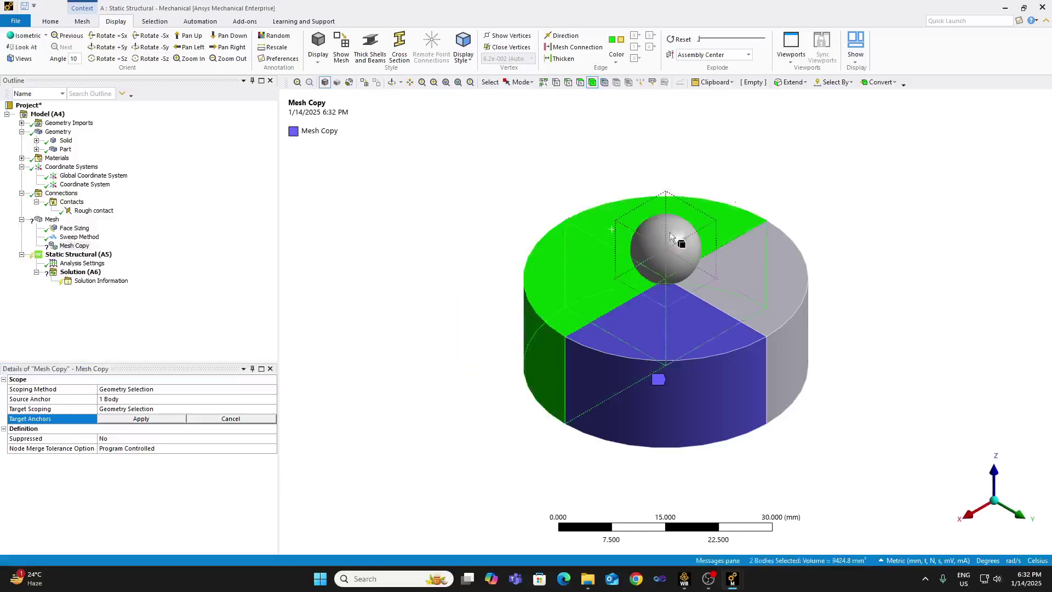
pyautogui.keyDown('ctrl'); pyautogui.click(744, 280); pyautogui.keyUp('ctrl')
pyautogui.click(167, 419)
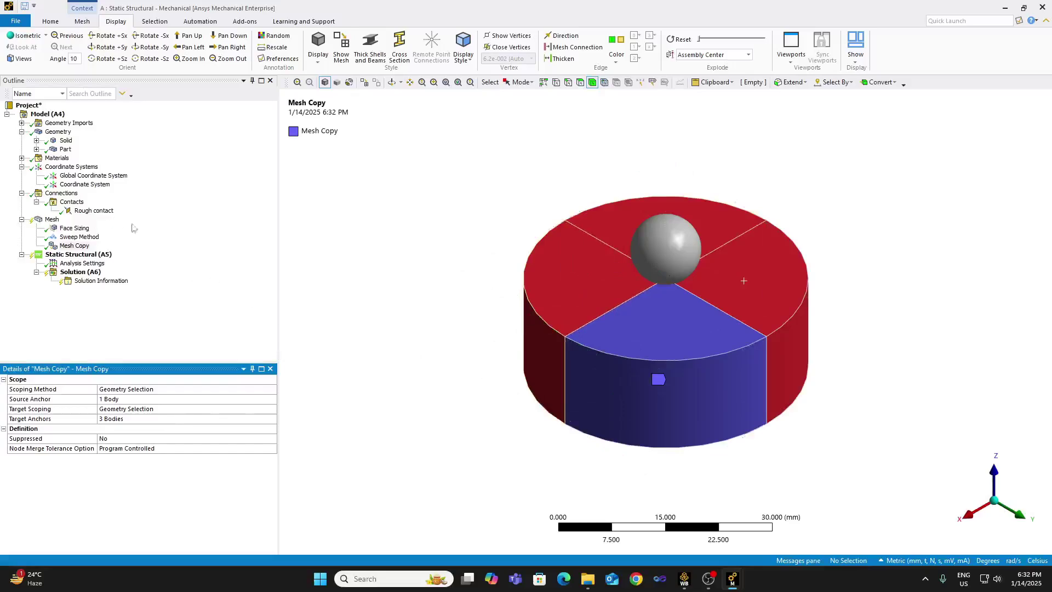
# Generate the mesh for the whole model, including the copied quarters and the spherical indenter.
pyautogui.click(52, 220)
pyautogui.rightClick(52, 220)
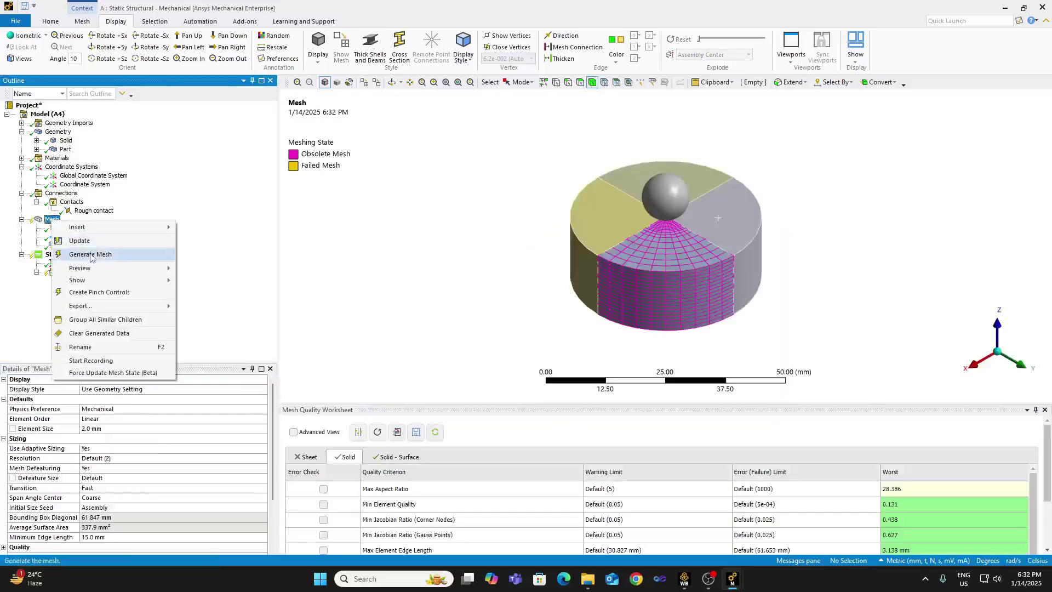
pyautogui.click(90, 255)
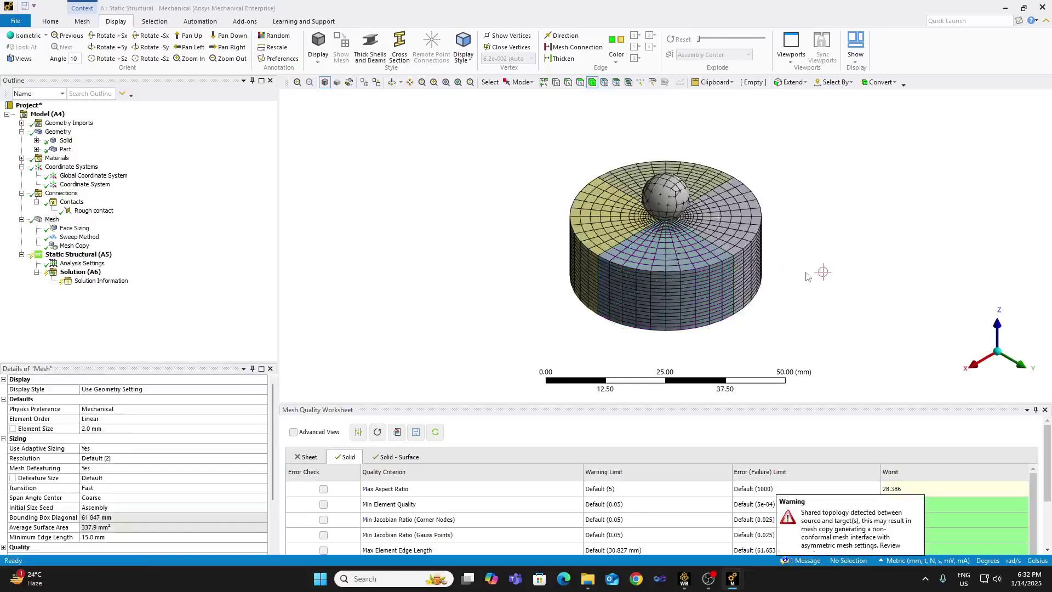
# Inspect the generated mesh on the sphere and the cylindrical block up close.
pyautogui.scroll(2, 705, 173)
pyautogui.scroll(3, 704, 170)
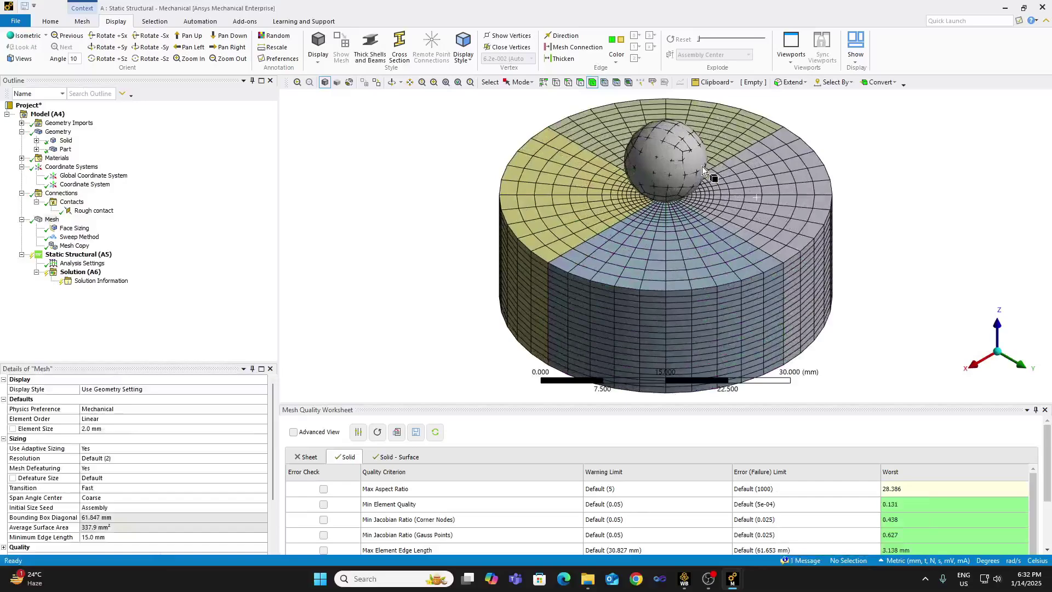
pyautogui.scroll(-3, 701, 166)
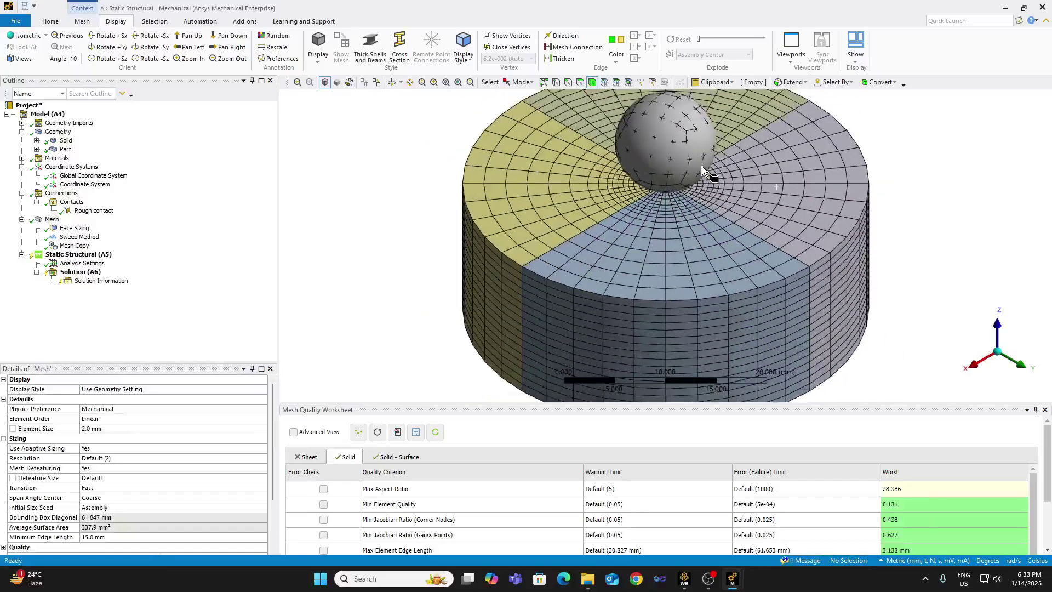
pyautogui.scroll(-1, 702, 166)
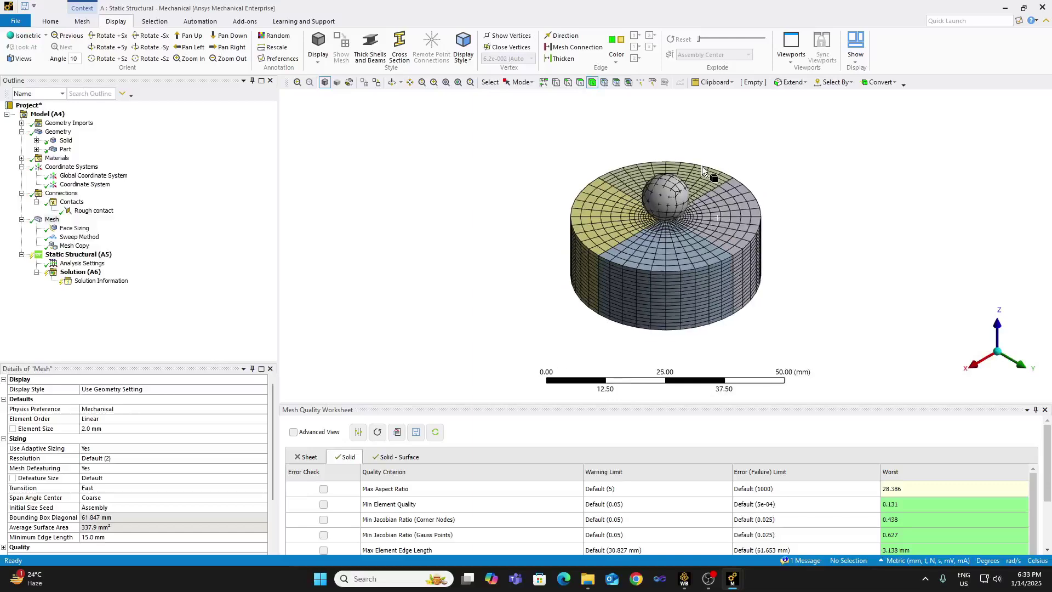
pyautogui.scroll(2, 701, 165)
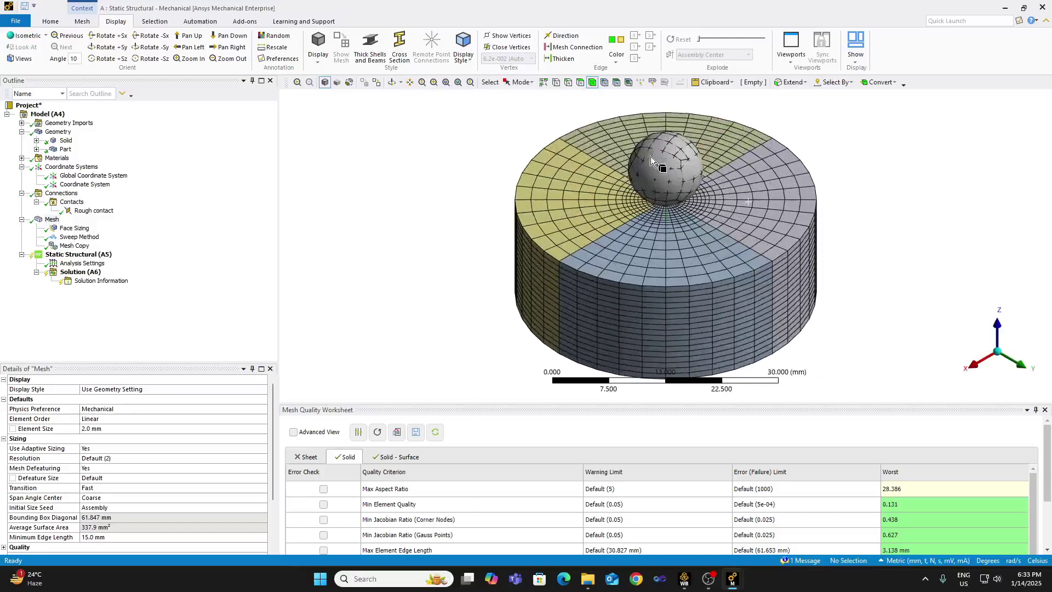
pyautogui.scroll(1, 651, 159)
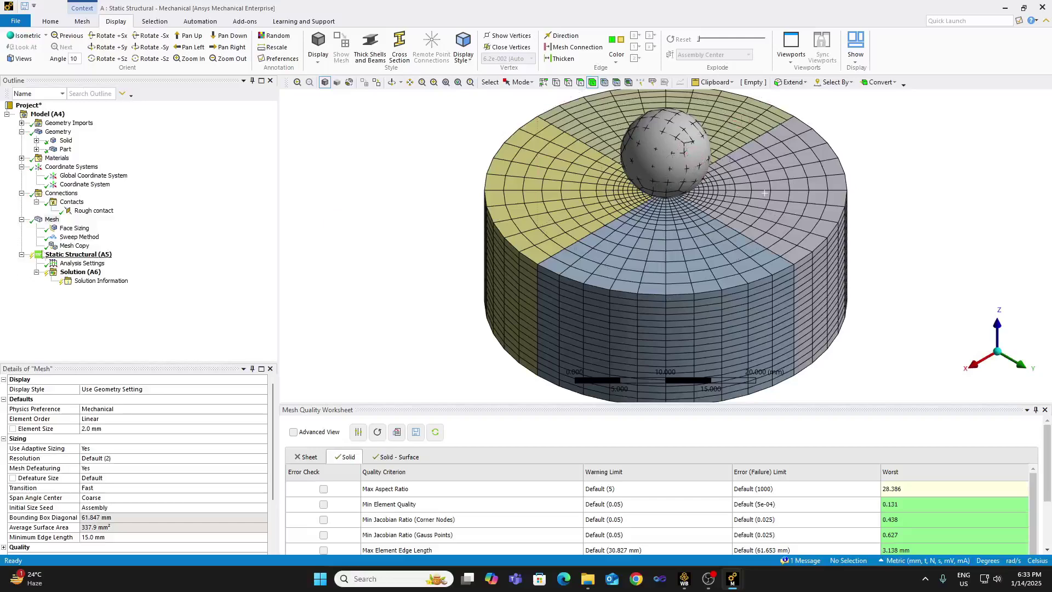
# Add a mesh sizing scoped to the sphere body, using the Element Size type, and enter its element size.
pyautogui.rightClick(52, 219)
pyautogui.moveTo(75, 229)
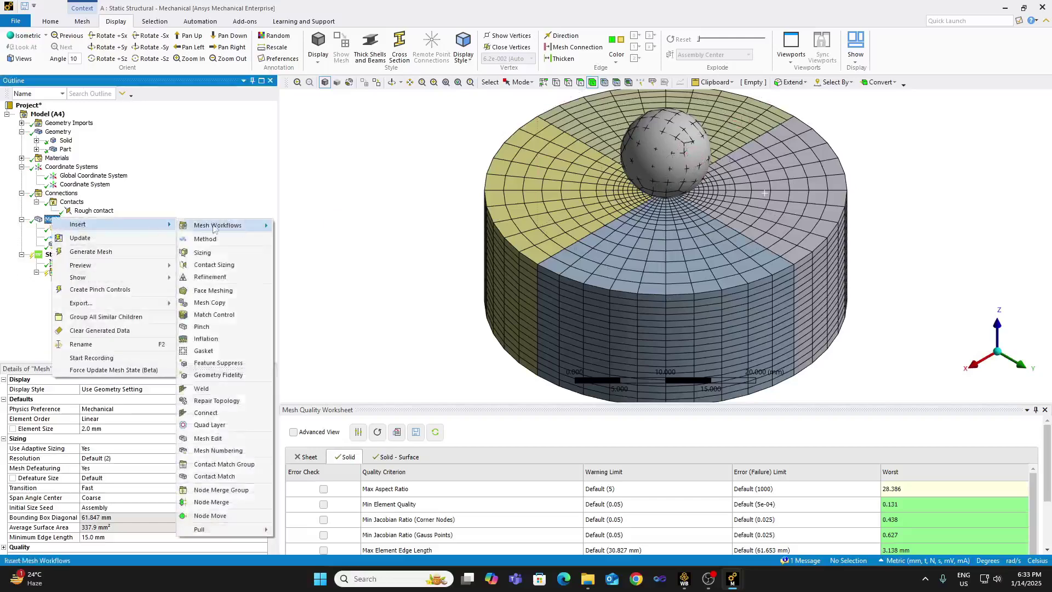
pyautogui.click(204, 252)
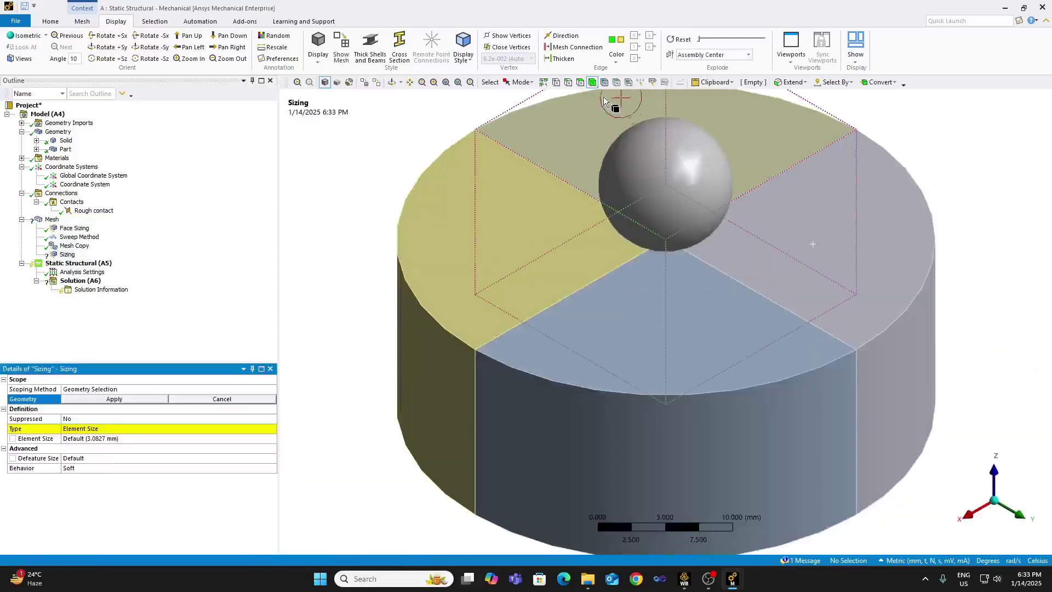
pyautogui.click(678, 209)
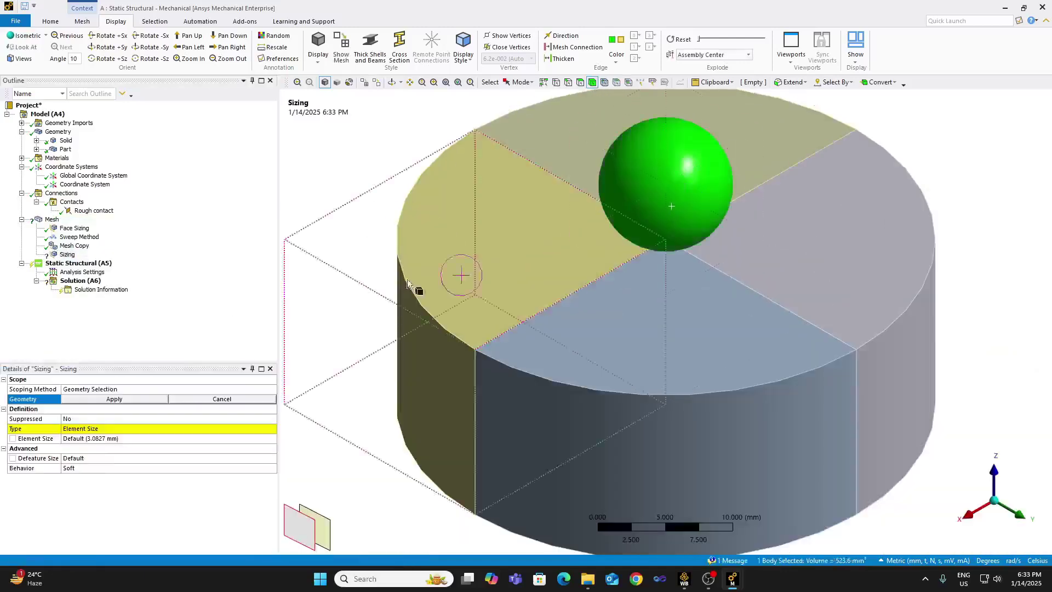
pyautogui.click(103, 399)
pyautogui.click(102, 427)
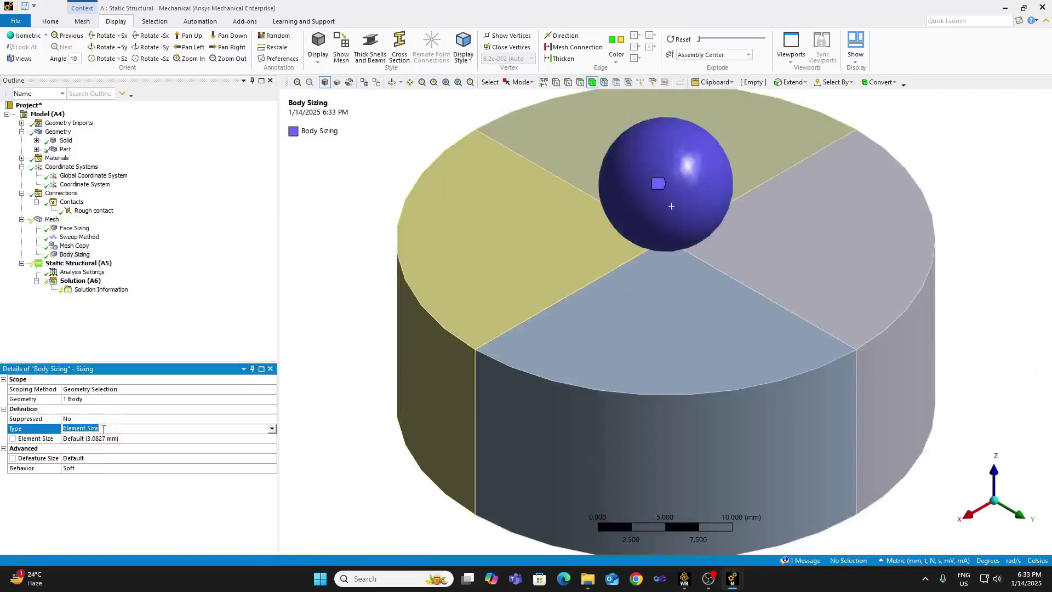
pyautogui.click(104, 438)
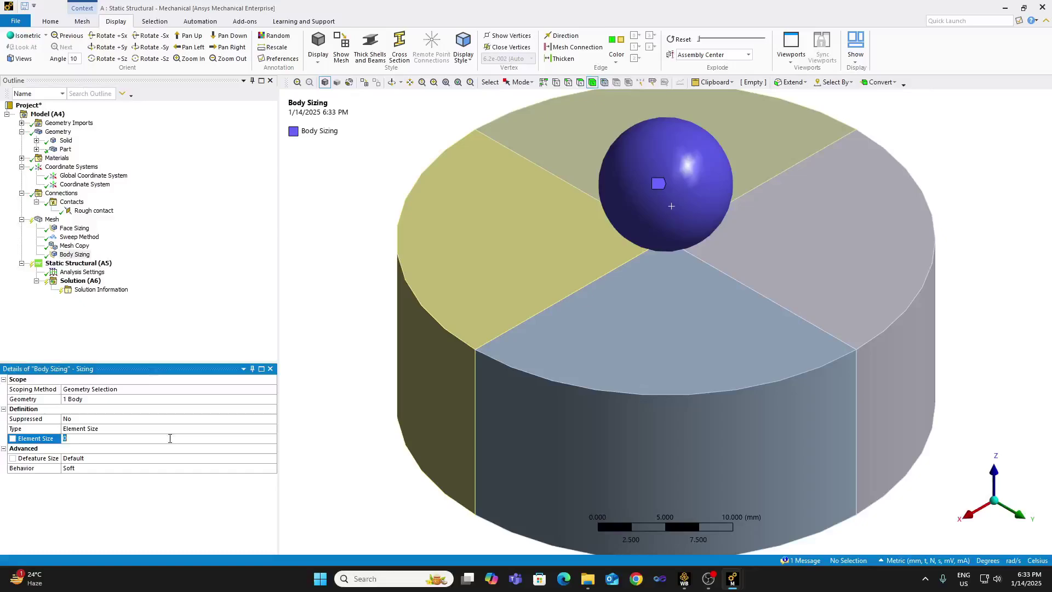
pyautogui.press('Return')
# Regenerate the mesh with the sphere's body sizing and check the node and element statistics.
pyautogui.rightClick(52, 220)
pyautogui.click(106, 251)
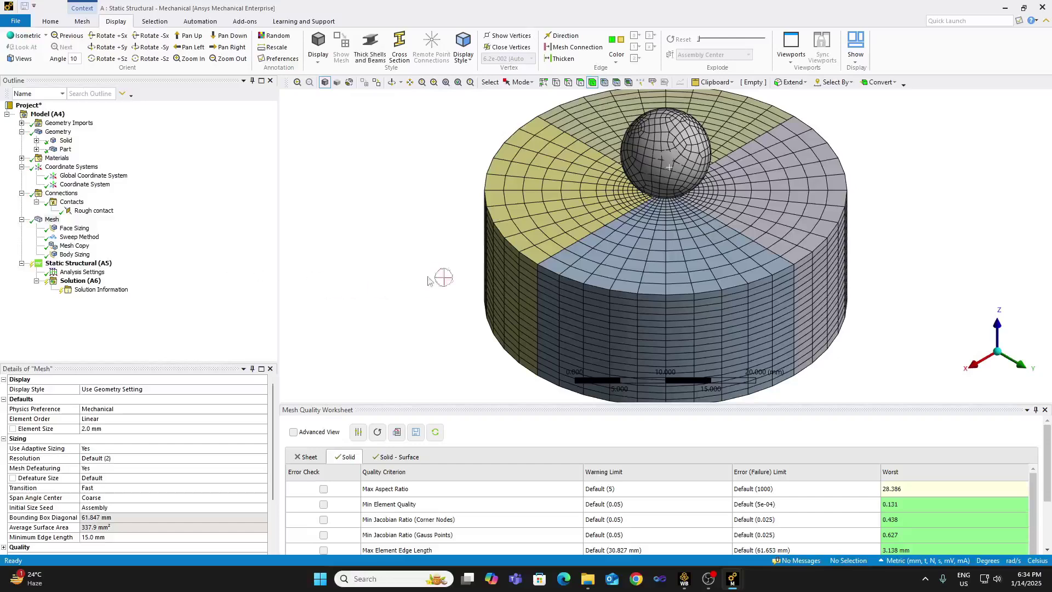
pyautogui.scroll(-3, 199, 508)
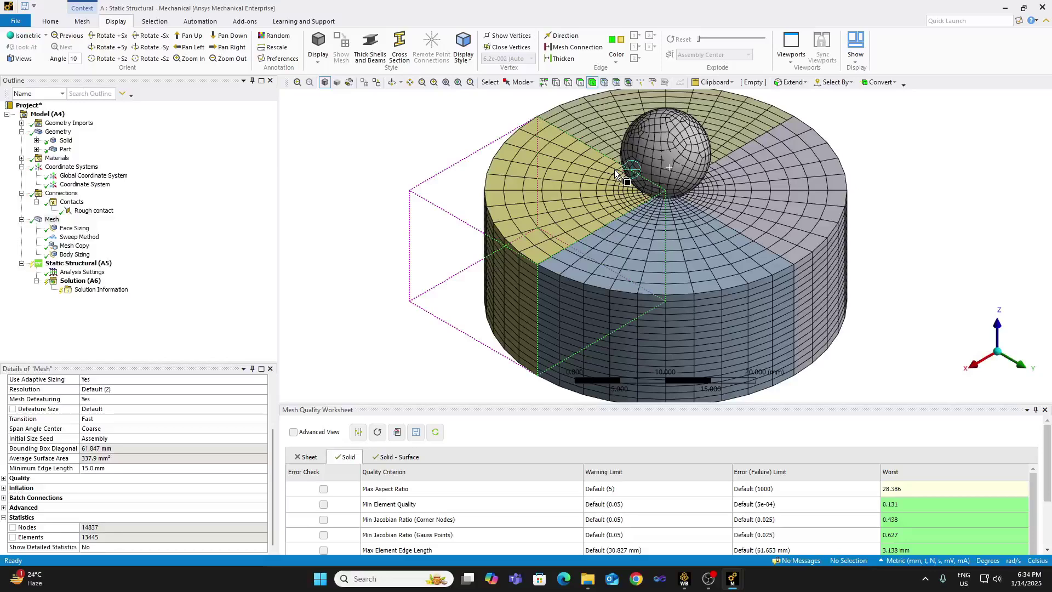
# Turn on auto time stepping in the static structural analysis settings.
pyautogui.click(83, 272)
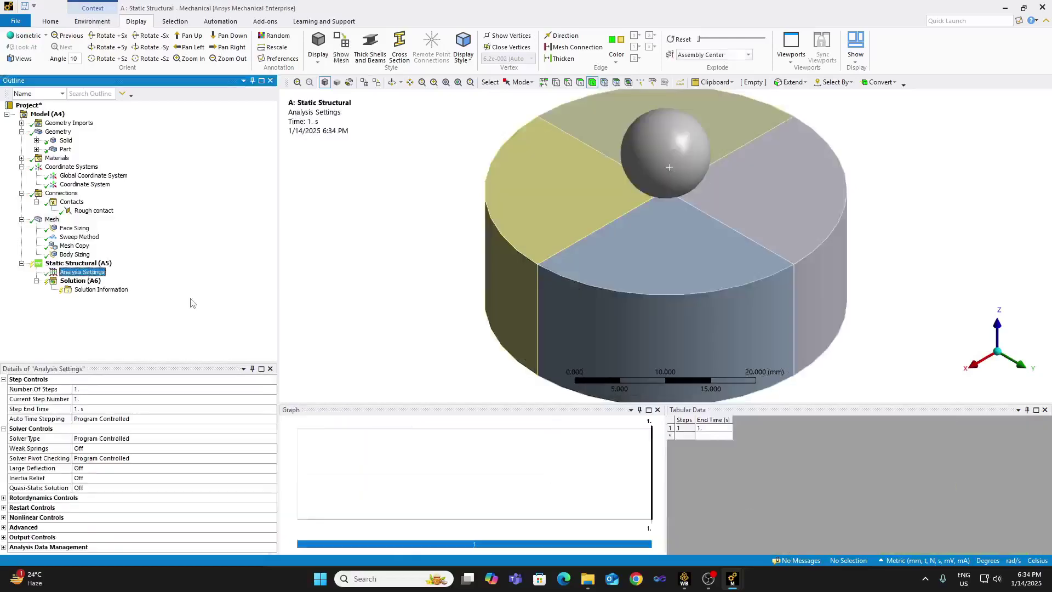
pyautogui.click(220, 419)
pyautogui.click(271, 419)
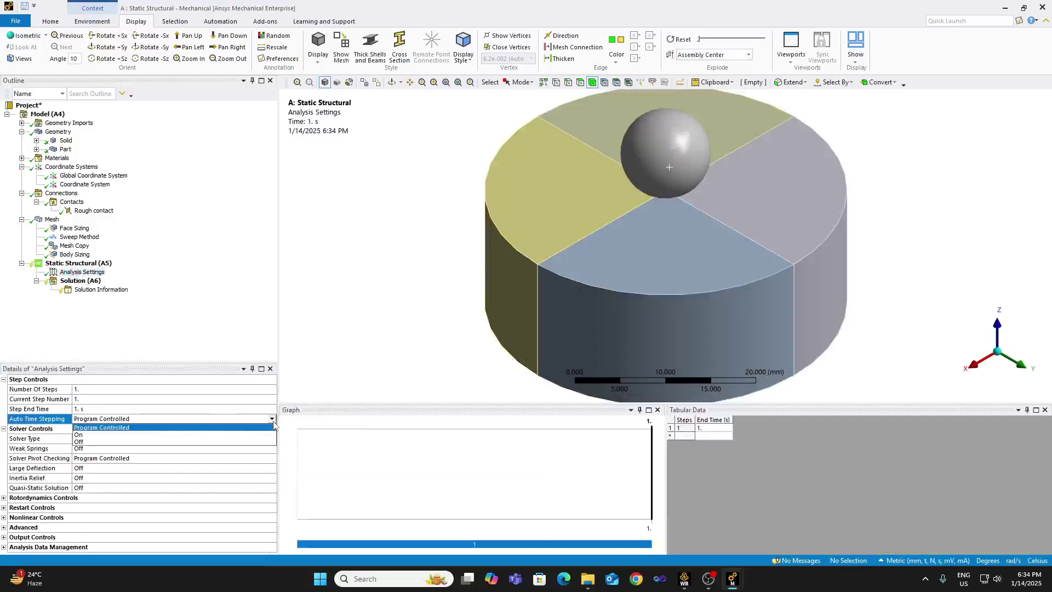
pyautogui.click(256, 438)
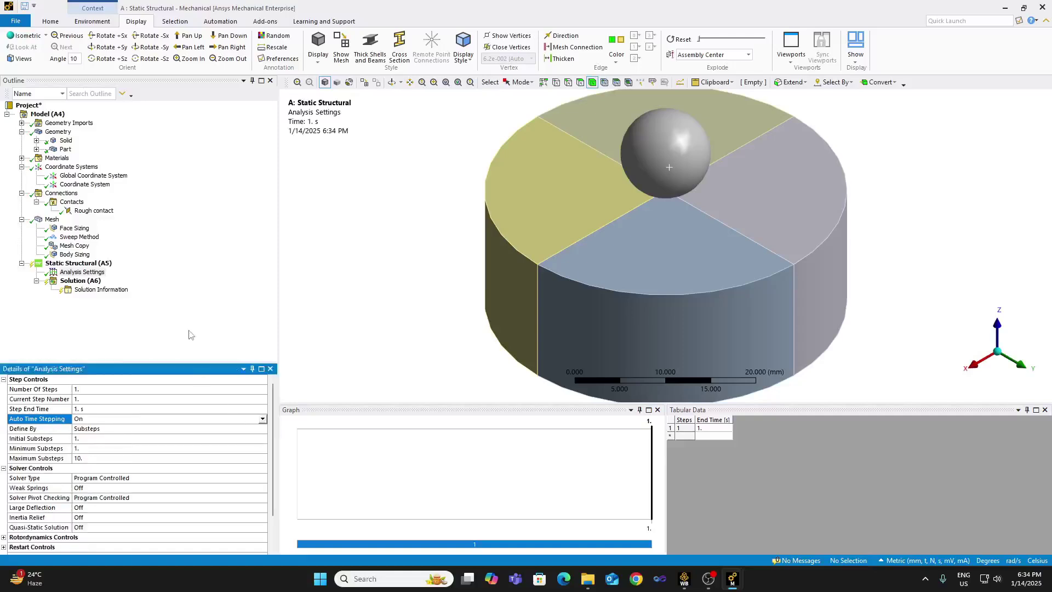
# Set the initial substeps to 100.
pyautogui.click(110, 438)
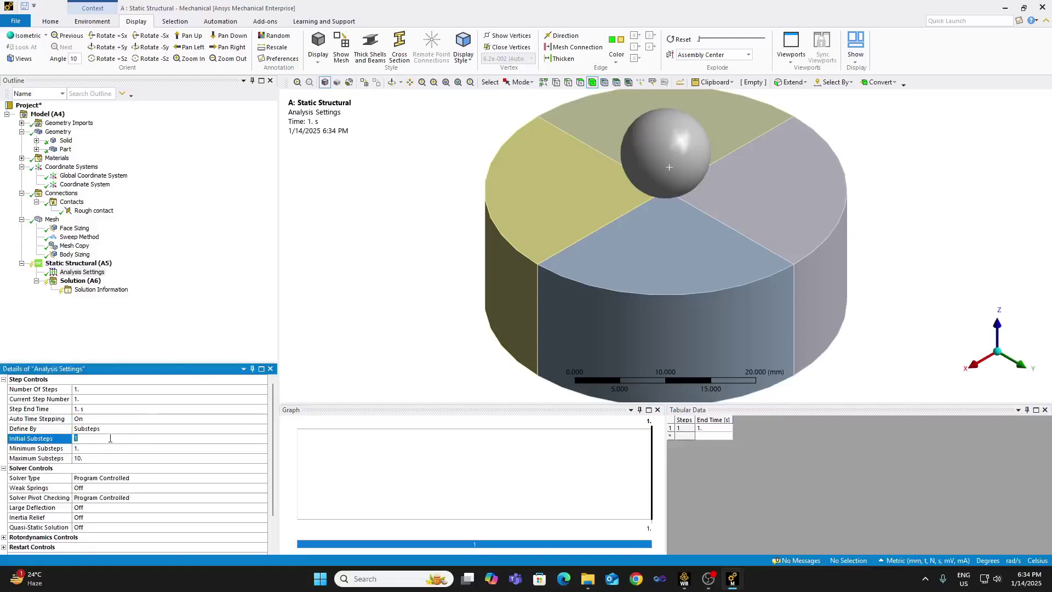
pyautogui.write('100')
pyautogui.press('Return')
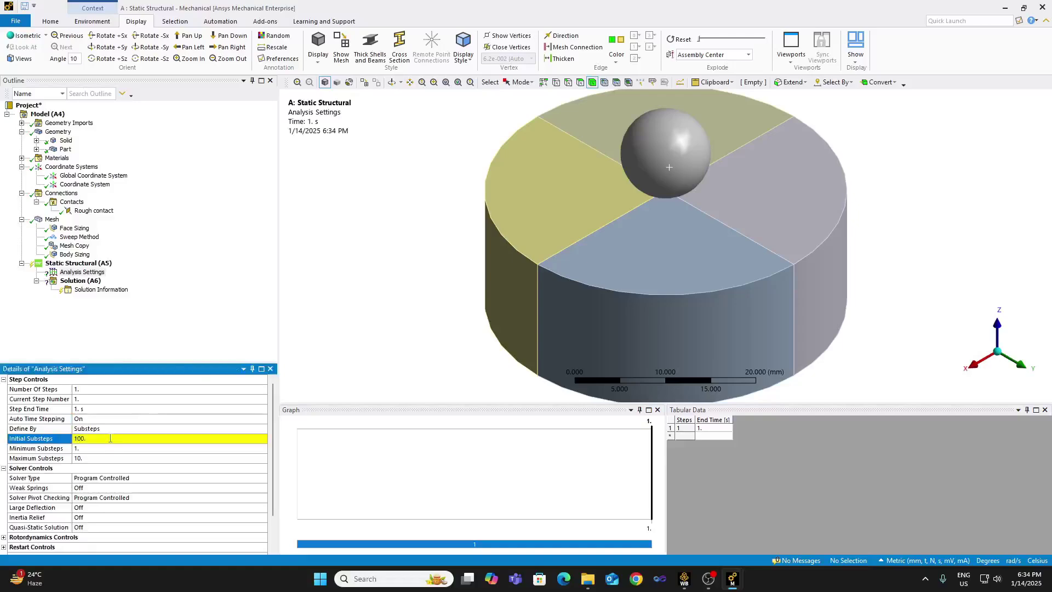
# Set the minimum substeps to 100 and both the initial and maximum substeps to 10000.
pyautogui.click(84, 448)
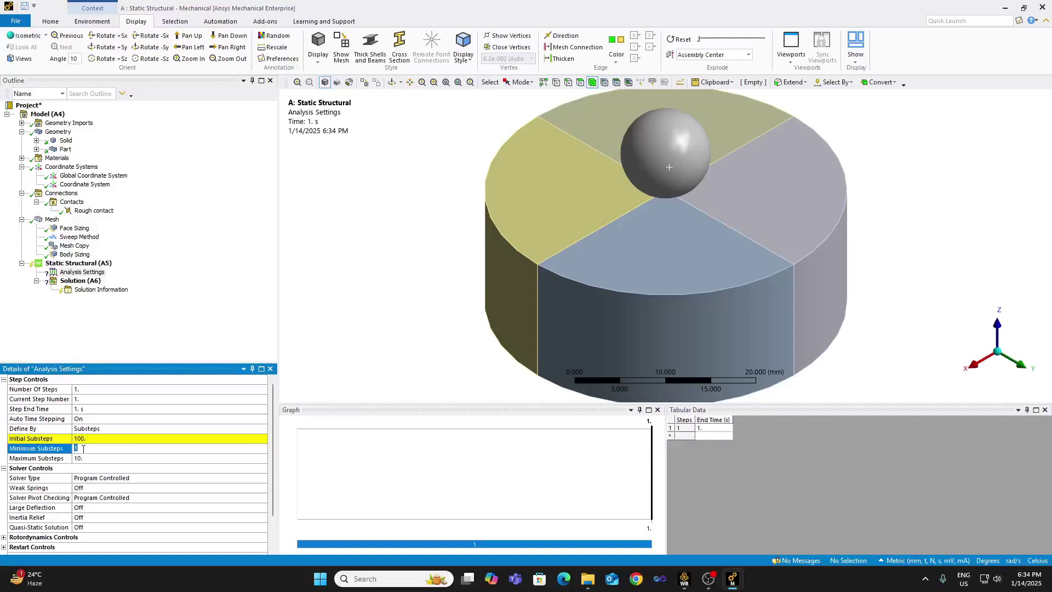
pyautogui.write('100')
pyautogui.press('Return')
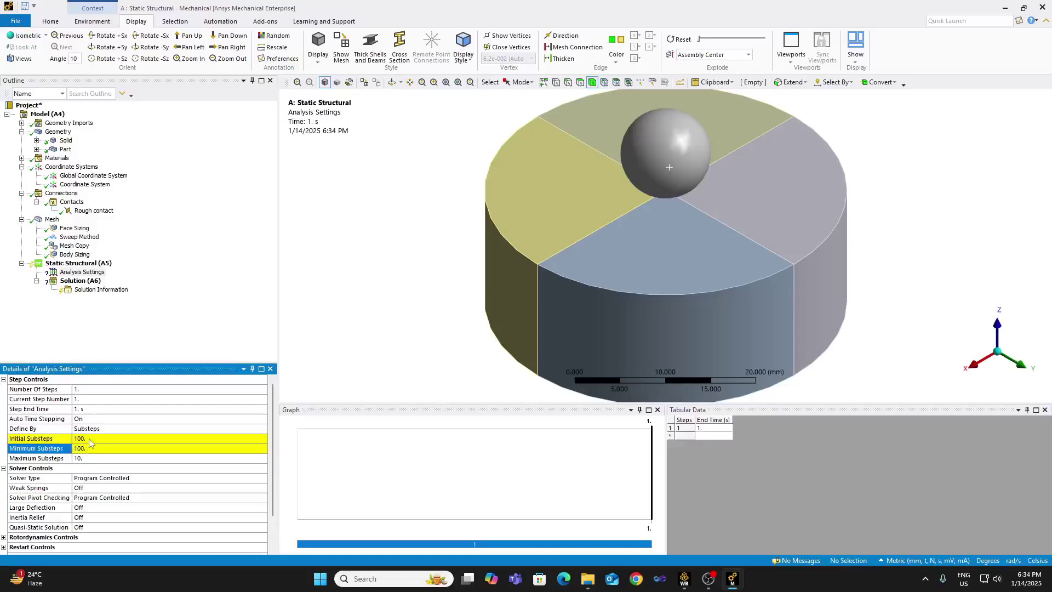
pyautogui.click(90, 438)
pyautogui.write('10')
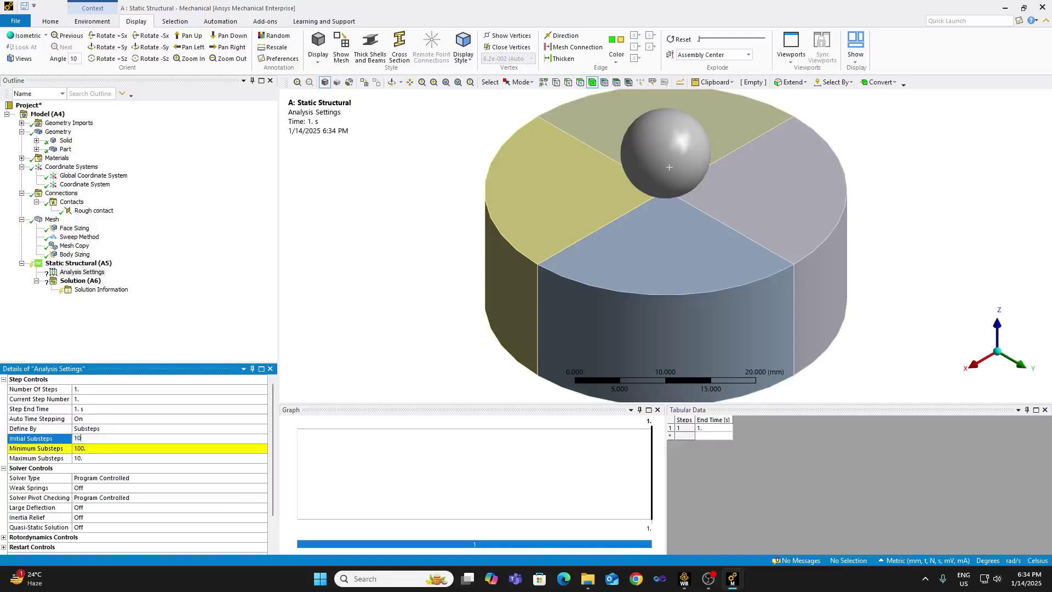
pyautogui.write('000')
pyautogui.click(90, 457)
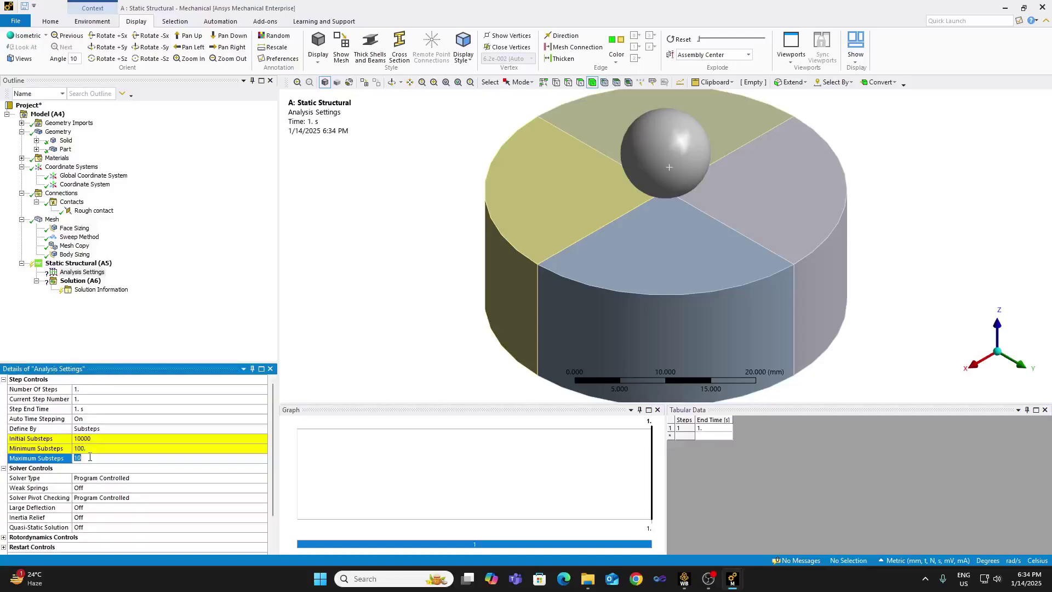
pyautogui.write('10000')
pyautogui.press('Return')
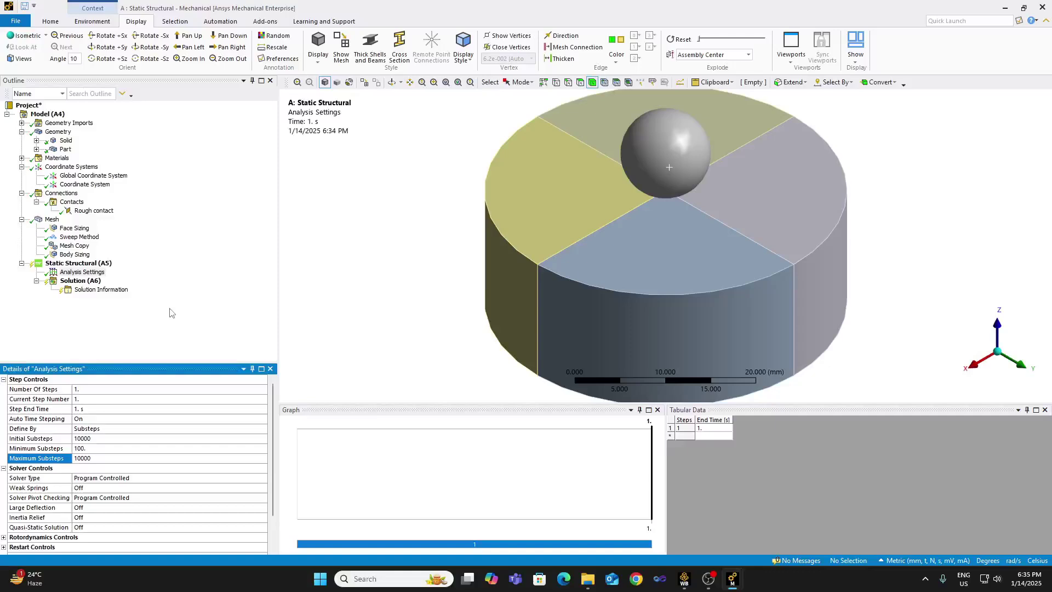
# Turn on Large Deflection in the solver controls of the analysis settings.
pyautogui.click(216, 508)
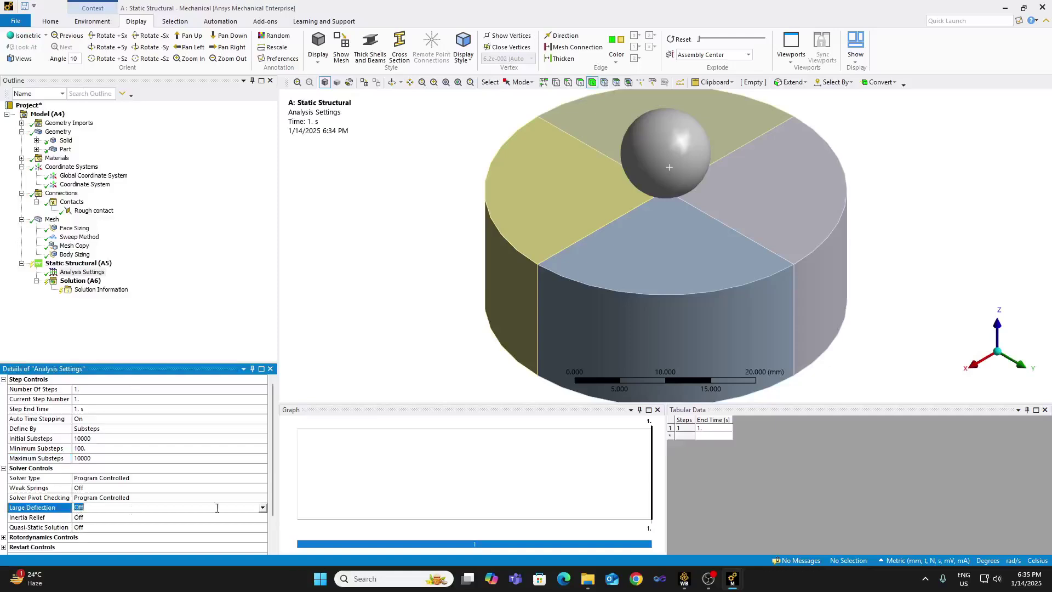
pyautogui.click(263, 507)
pyautogui.click(252, 521)
# Examine the Advanced and Nonlinear Controls of the analysis settings, including the available Newton-Raphson options.
pyautogui.scroll(-2, 273, 446)
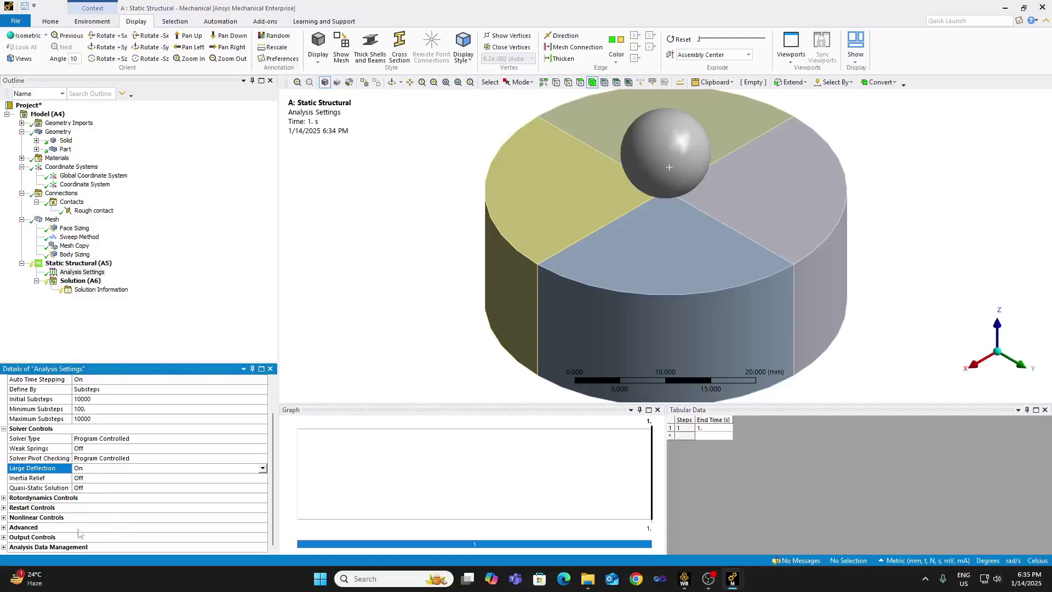
pyautogui.click(4, 527)
pyautogui.scroll(-1, 57, 515)
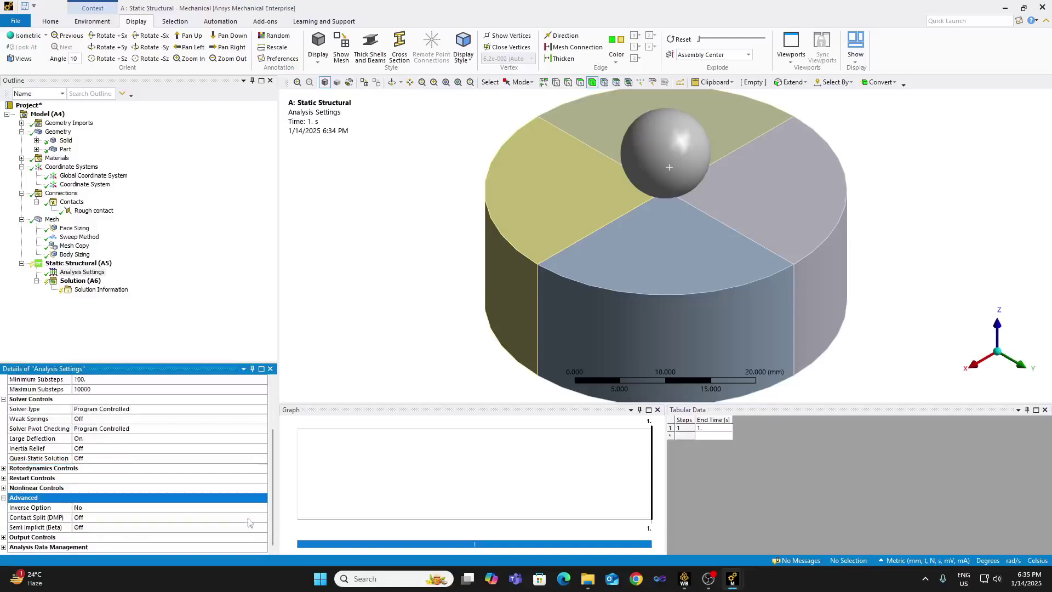
pyautogui.click(4, 498)
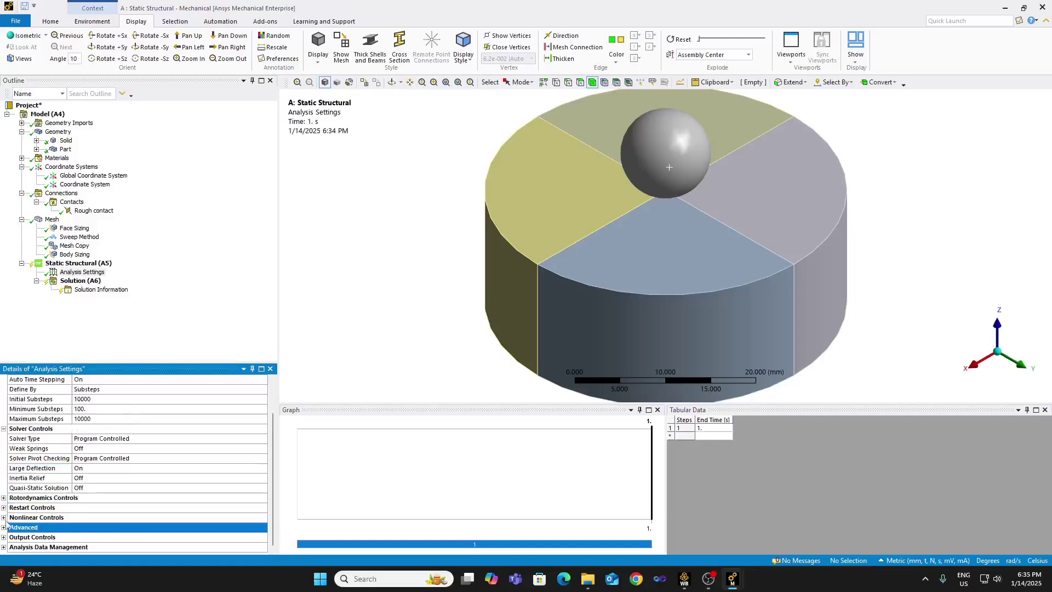
pyautogui.click(4, 517)
pyautogui.scroll(-3, 207, 518)
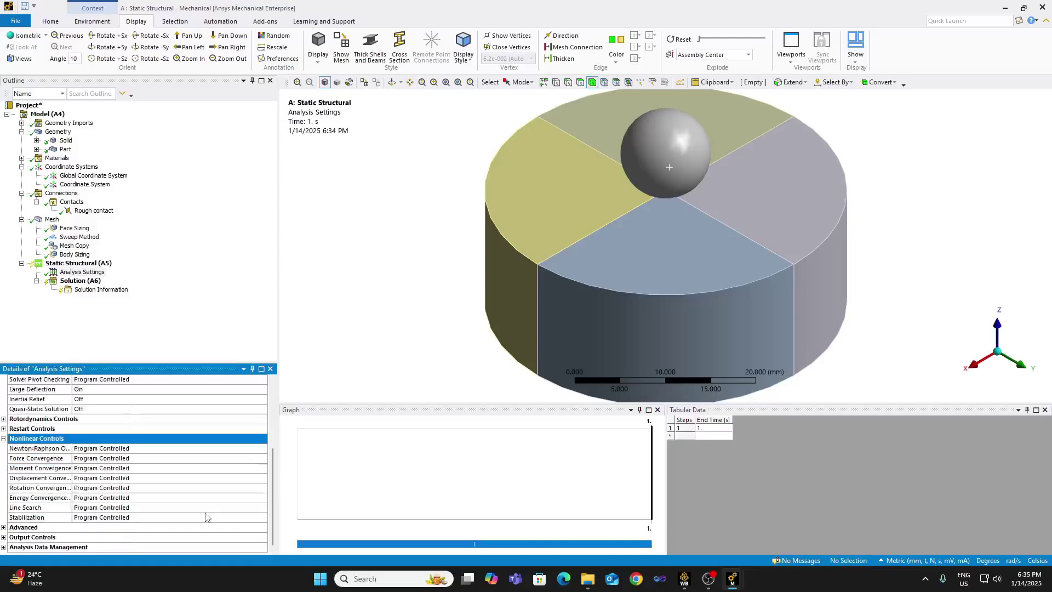
pyautogui.click(217, 448)
pyautogui.click(263, 448)
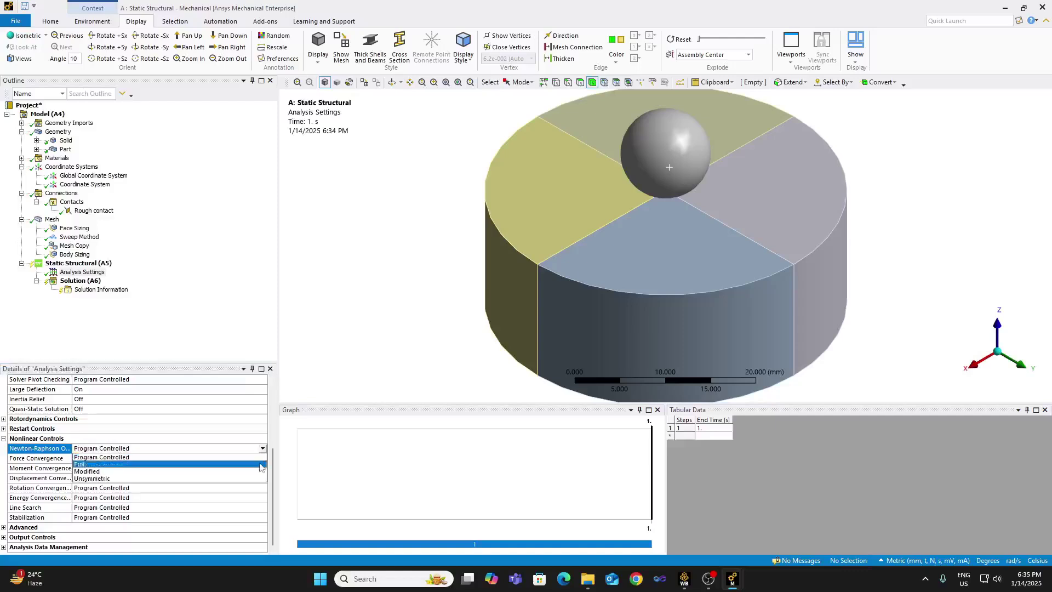
pyautogui.click(262, 458)
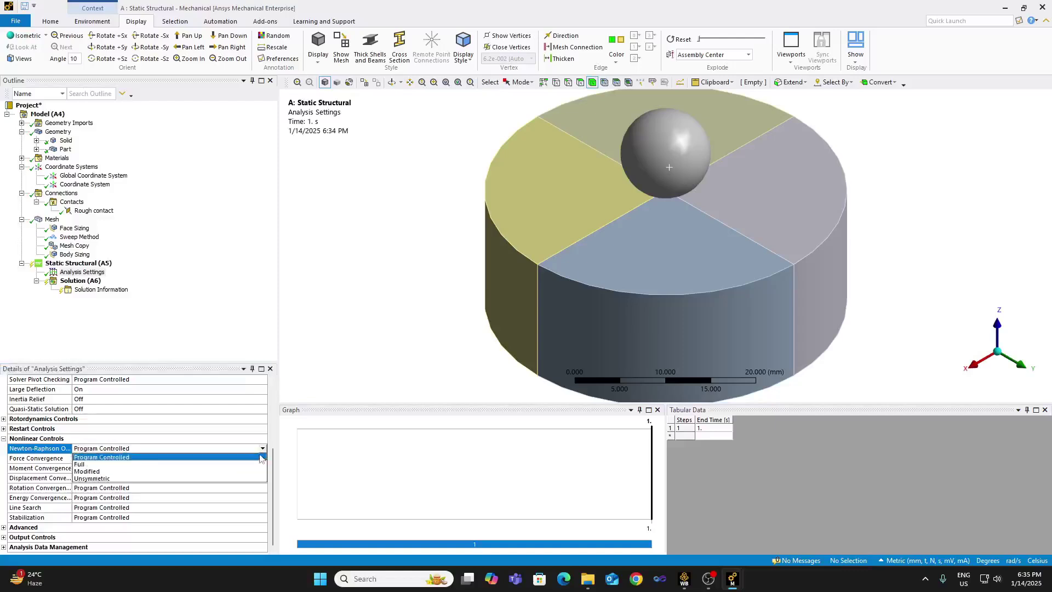
pyautogui.click(240, 347)
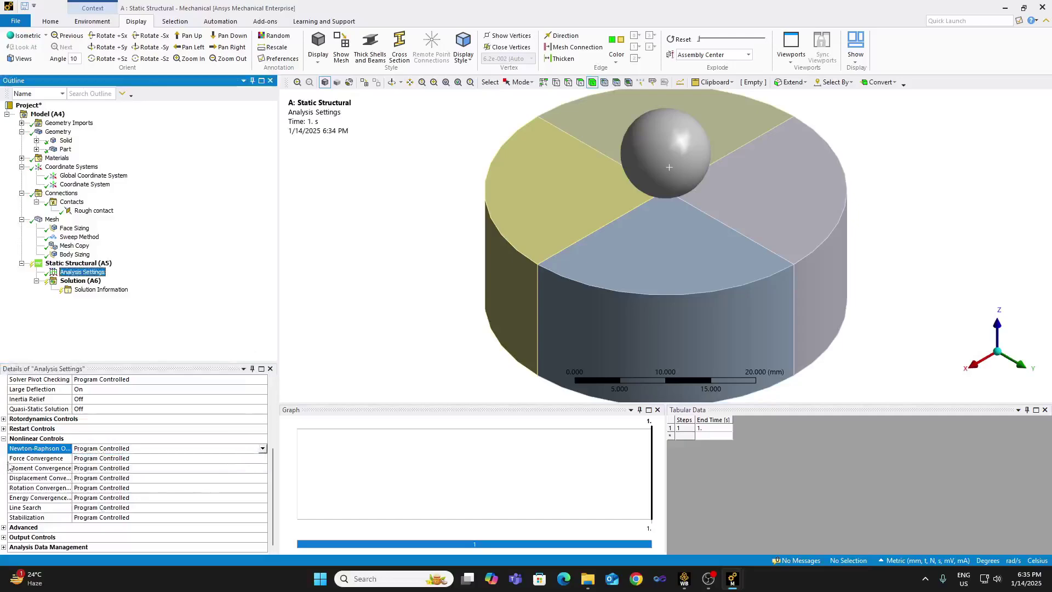
pyautogui.click(3, 438)
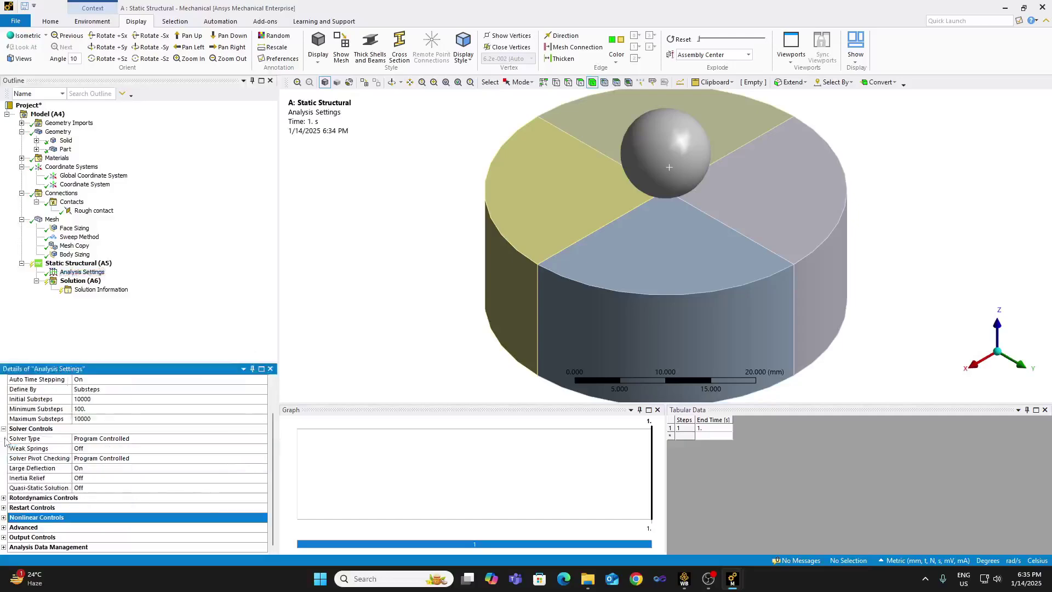
# Review the inverse, contact split and semi-implicit options under Advanced, along with the convergence settings under Nonlinear Controls.
pyautogui.click(4, 527)
pyautogui.scroll(-1, 175, 517)
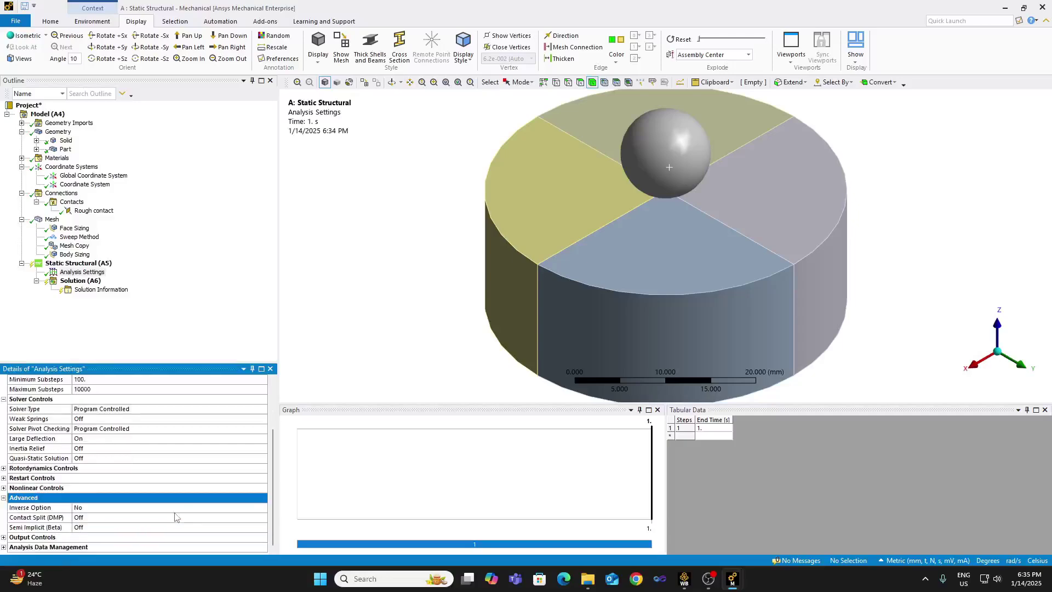
pyautogui.click(4, 497)
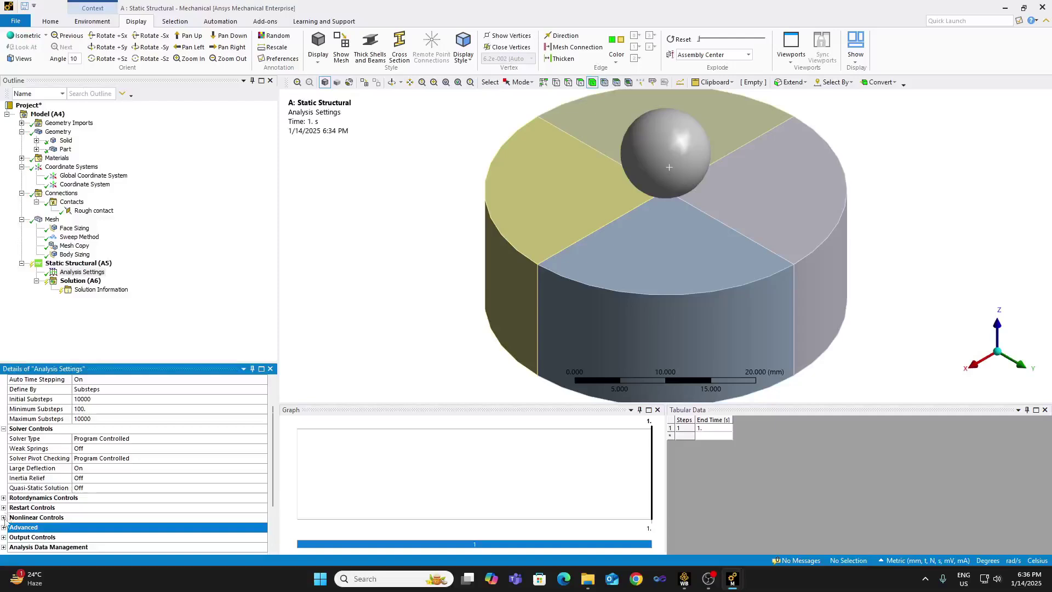
pyautogui.click(4, 517)
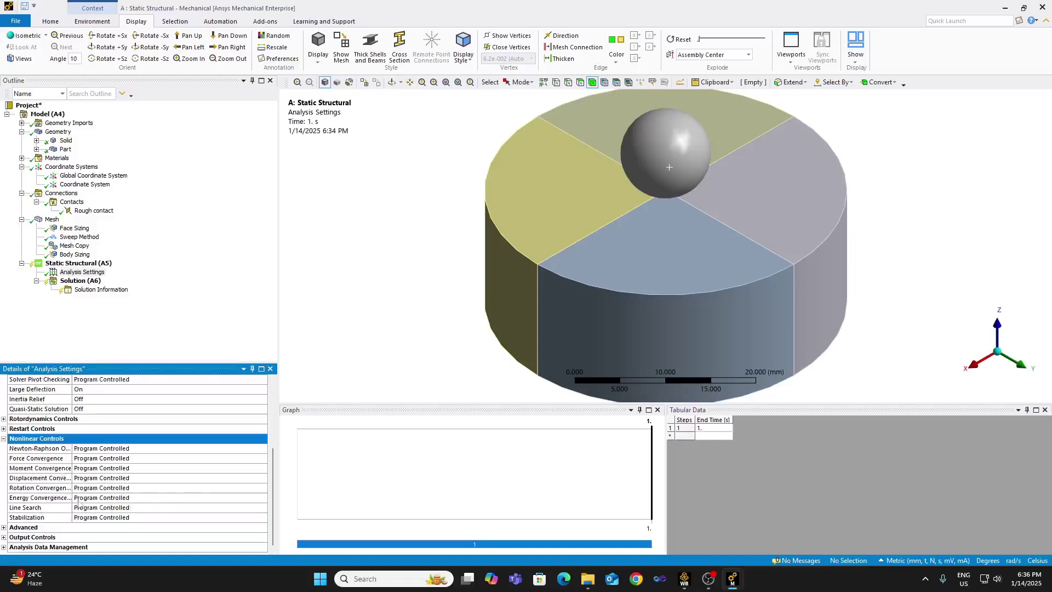
pyautogui.click(4, 527)
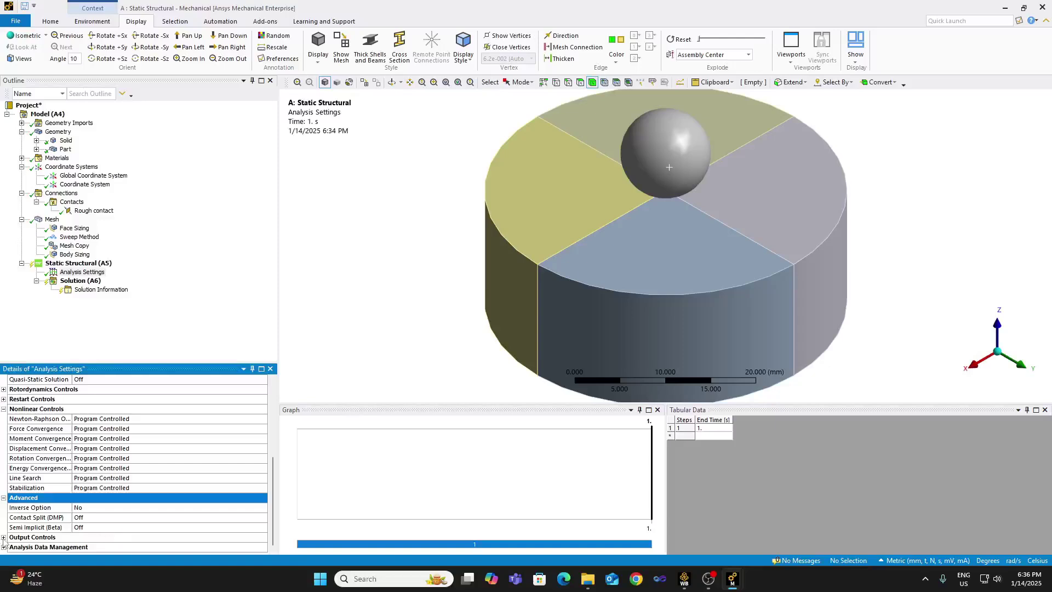
# Set the solver type to Iterative in the solver controls of the analysis settings.
pyautogui.scroll(5, 159, 473)
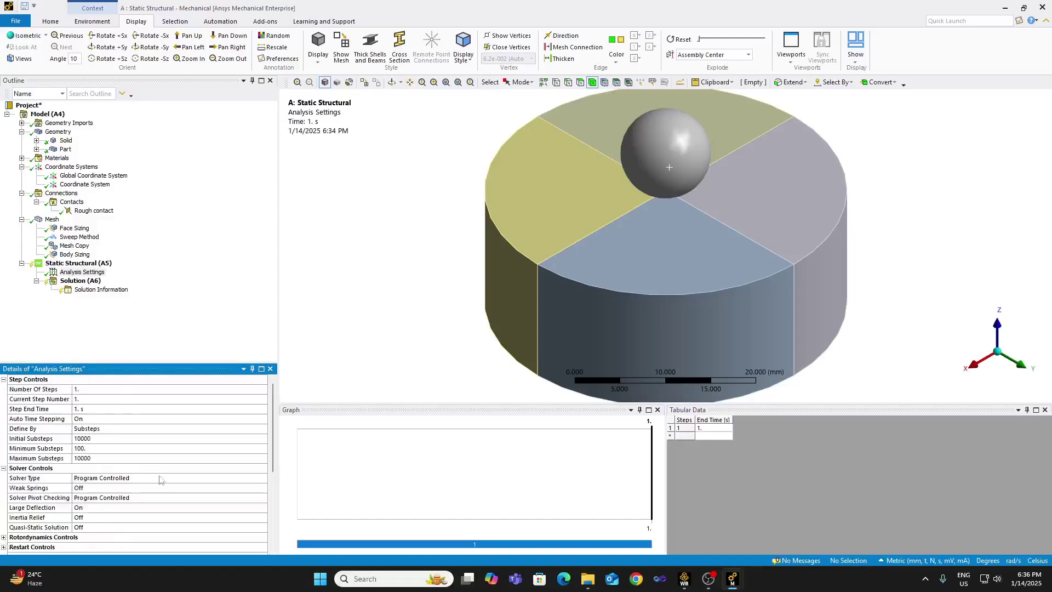
pyautogui.click(147, 478)
pyautogui.click(262, 479)
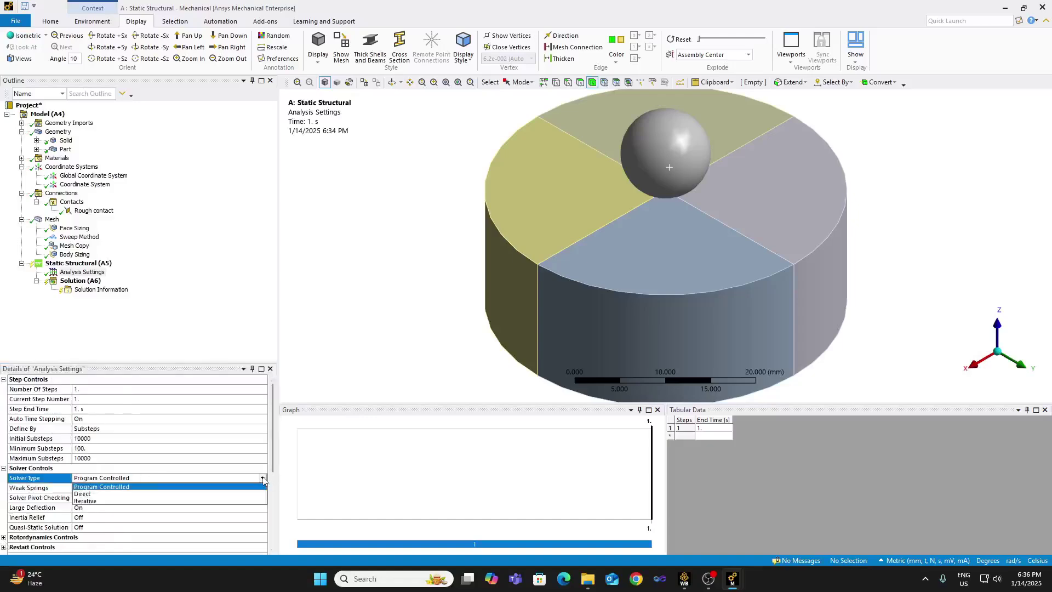
pyautogui.click(256, 501)
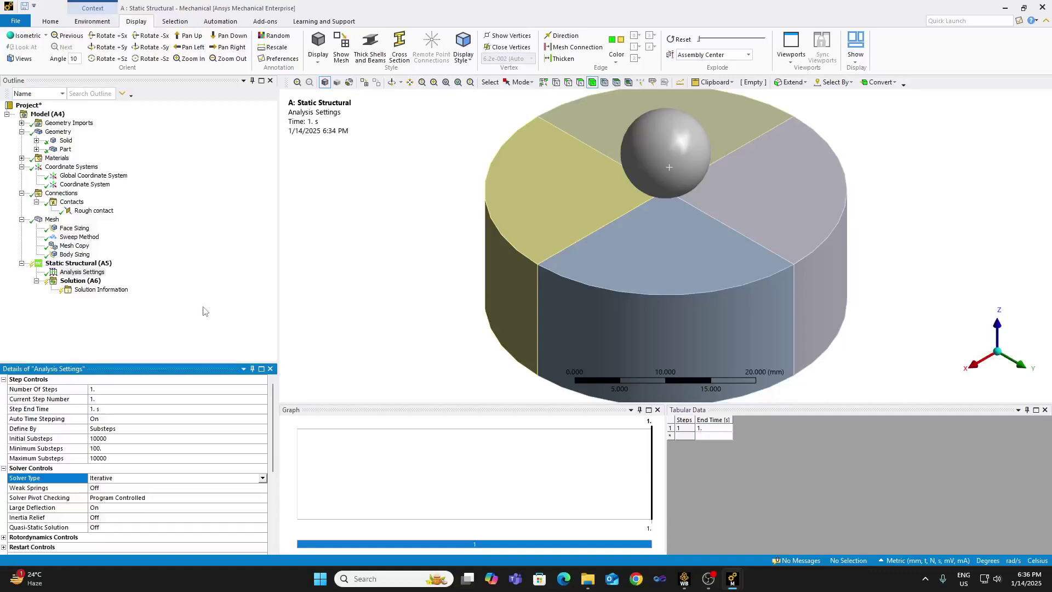
# Apply a remote force to the spherical face of the ball.
pyautogui.click(672, 140)
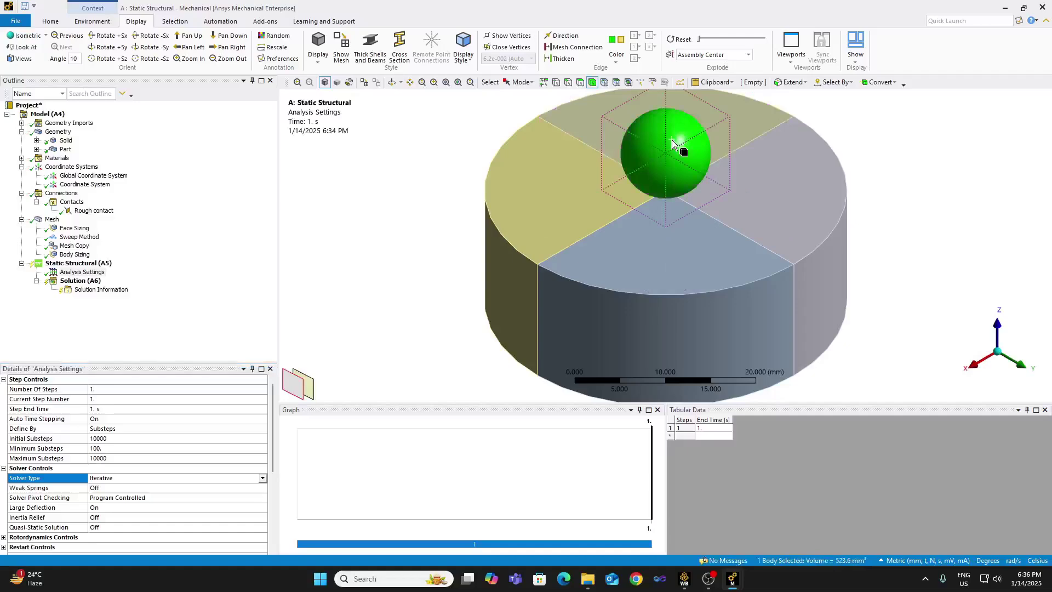
pyautogui.hotkey('ctrl', 'f')
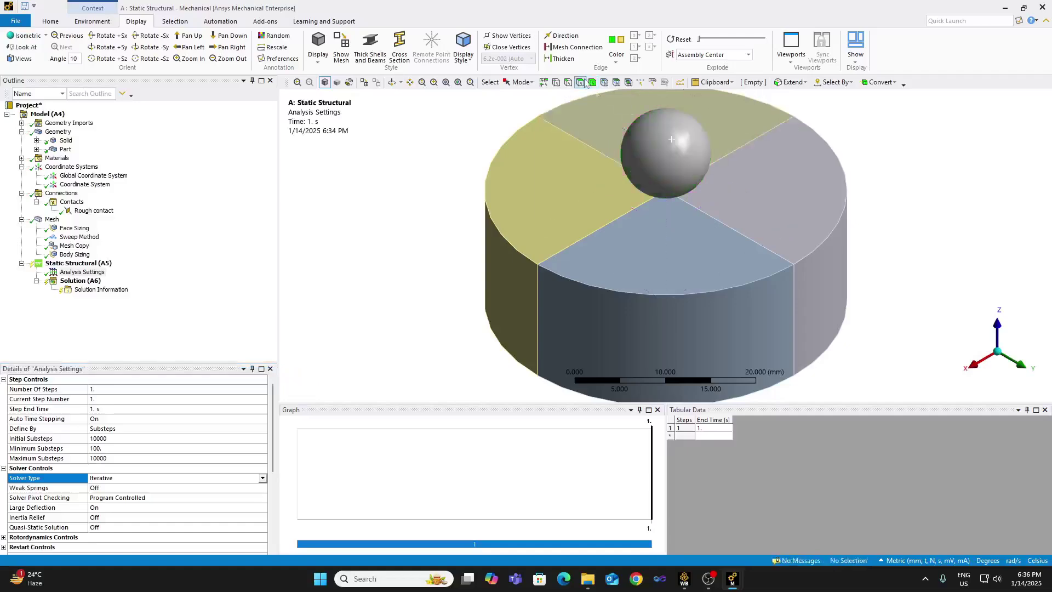
pyautogui.click(677, 152)
pyautogui.rightClick(677, 156)
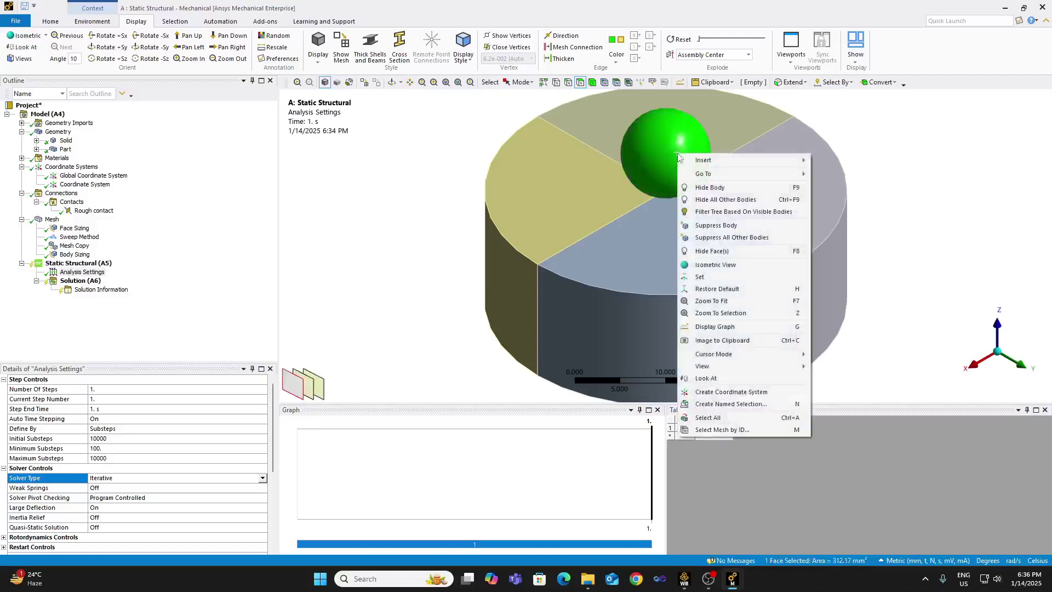
pyautogui.moveTo(692, 160)
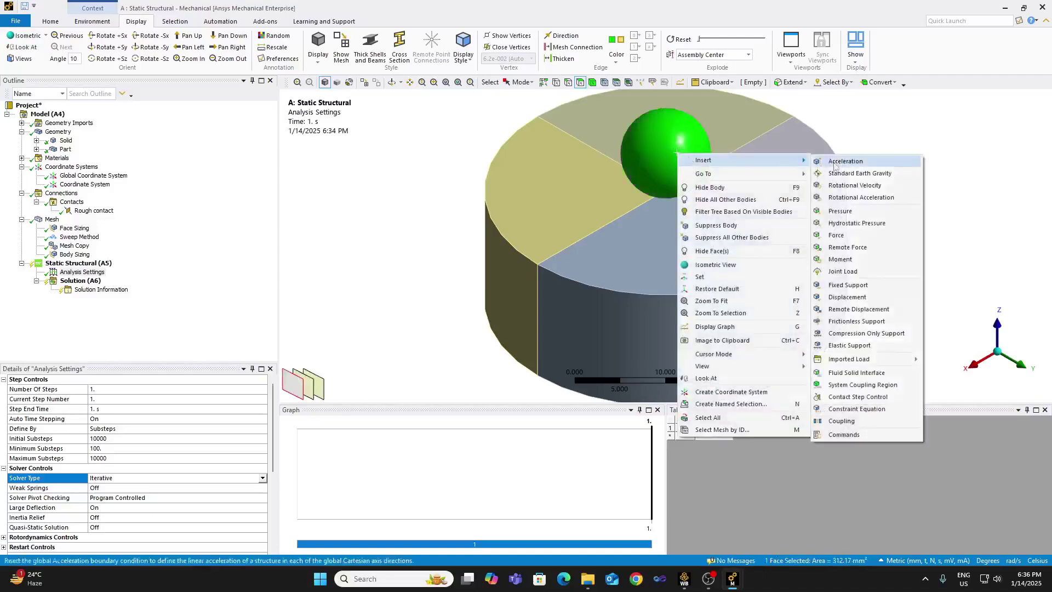
pyautogui.click(847, 247)
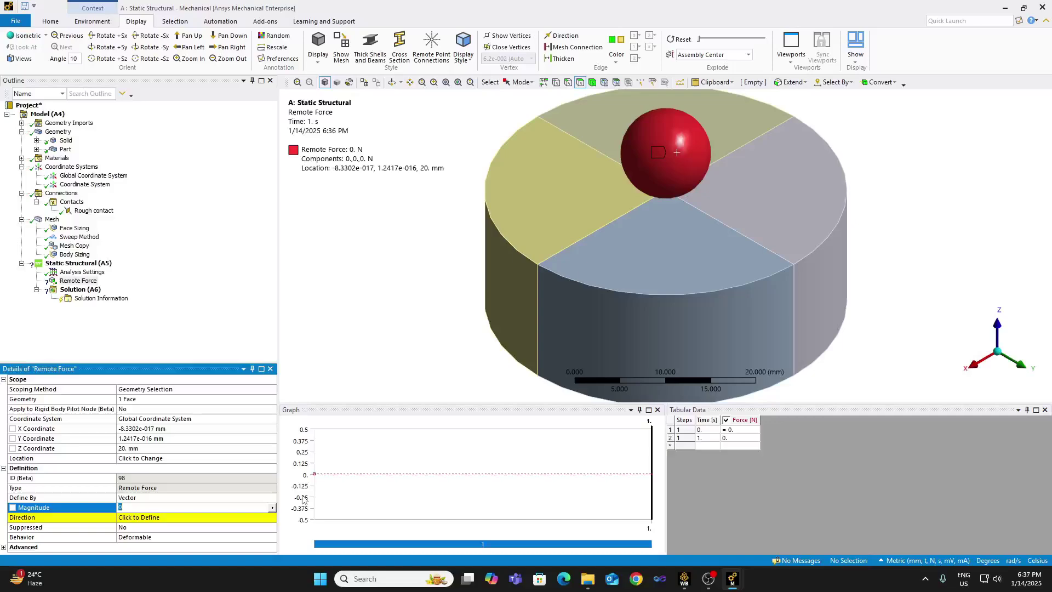
pyautogui.write('300')
pyautogui.press('BackSpace')
pyautogui.press('BackSpace')
pyautogui.press('BackSpace')
pyautogui.press('BackSpace')
pyautogui.click(275, 509)
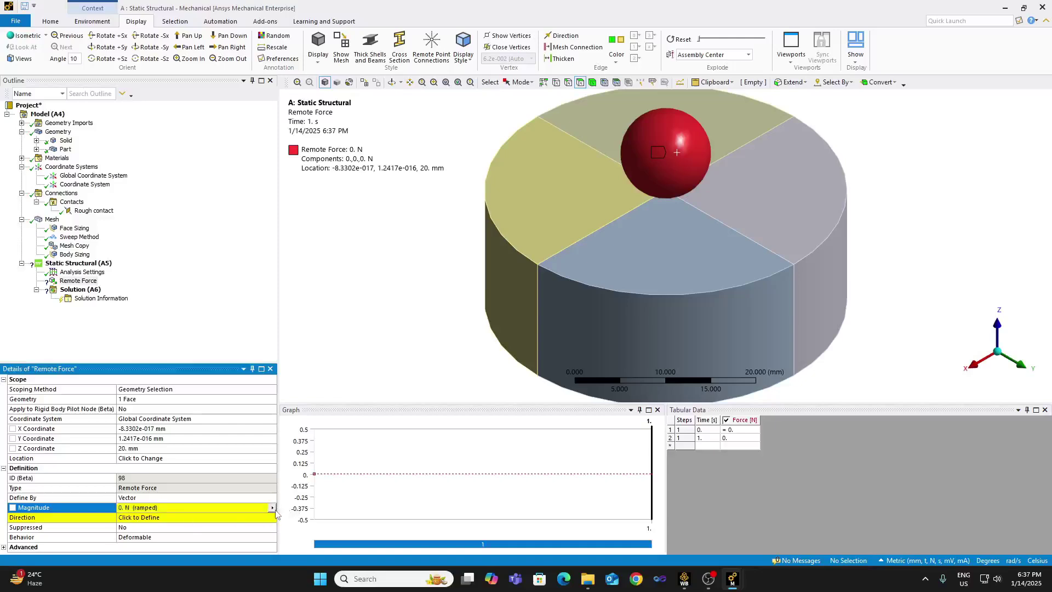
# Define the remote force by components and set its Z component to -30000 N at 1 s.
pyautogui.click(272, 499)
pyautogui.click(272, 499)
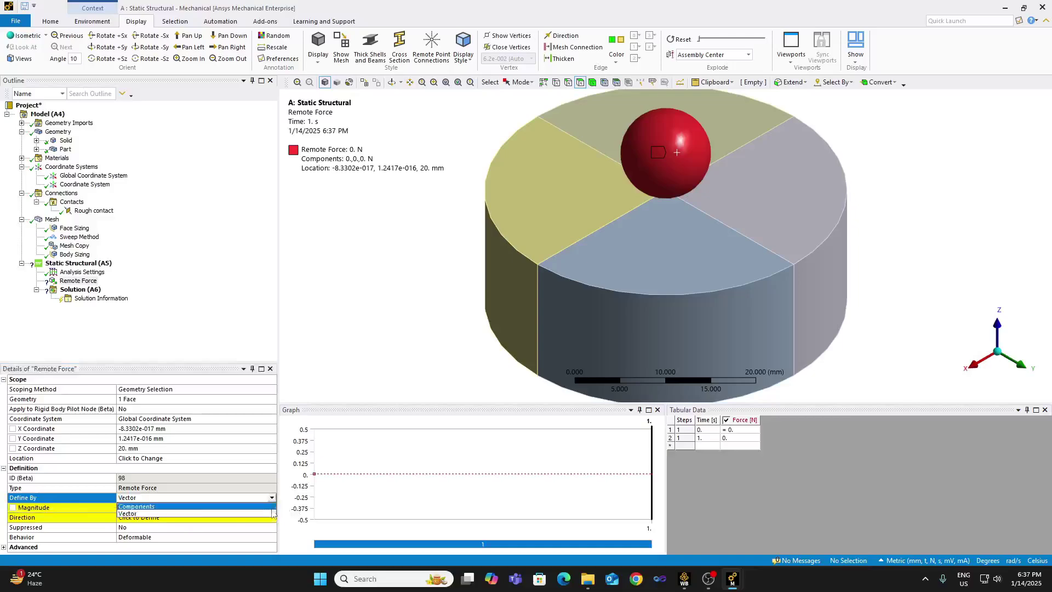
pyautogui.click(268, 507)
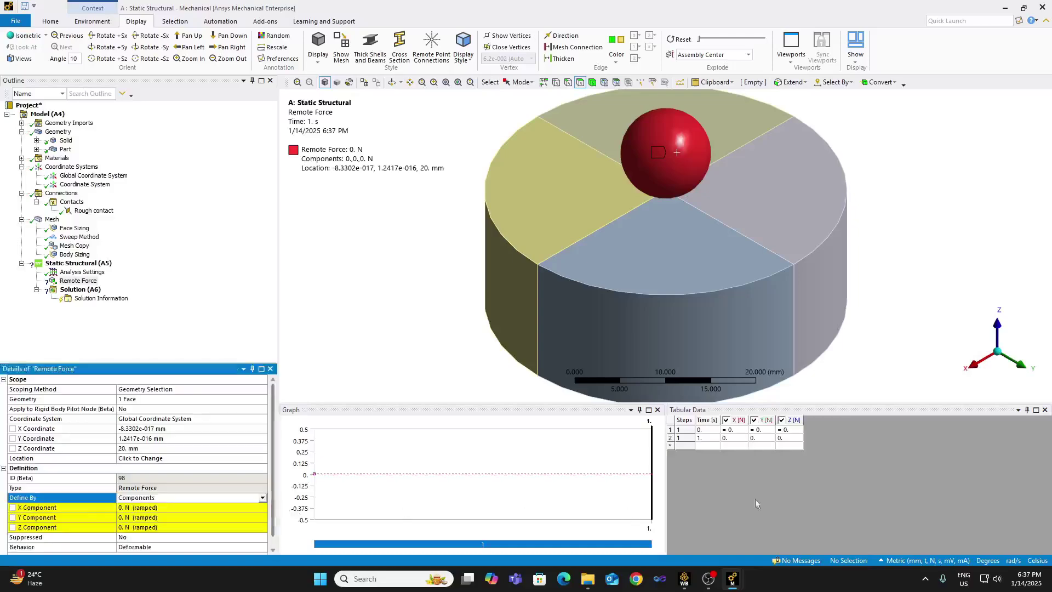
pyautogui.click(790, 439)
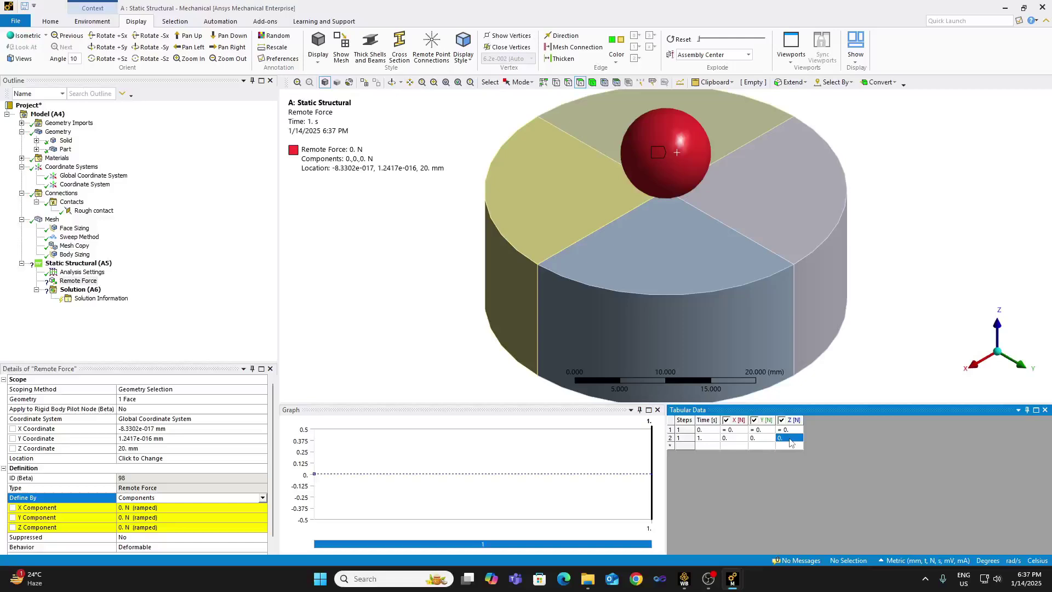
pyautogui.write('-30000')
pyautogui.press('Return')
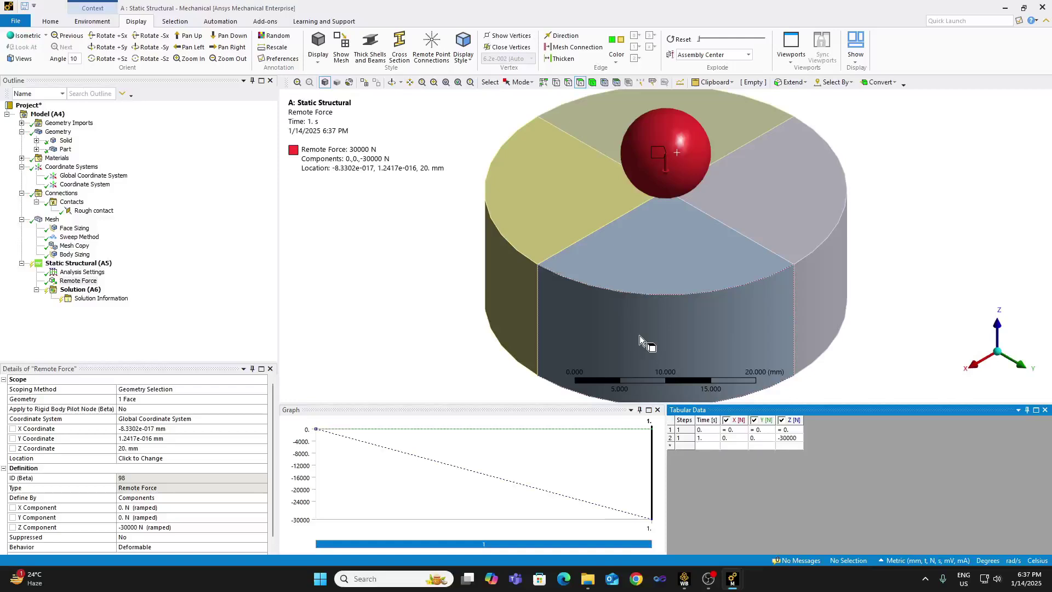
# Add a remote displacement to the sphere's face and set its X and Y components to 0 mm.
pyautogui.click(686, 134)
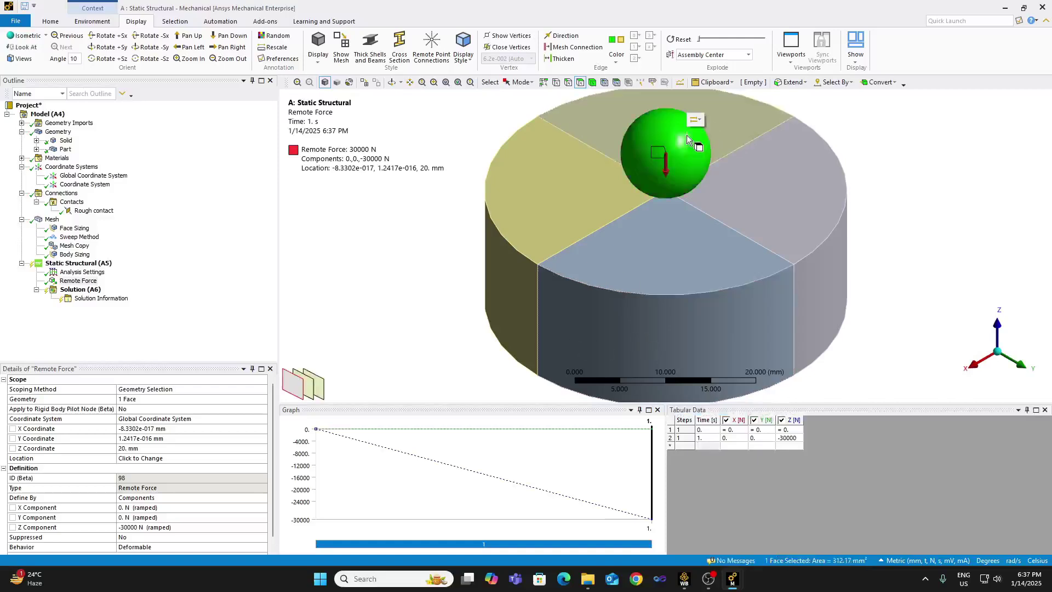
pyautogui.rightClick(685, 135)
pyautogui.moveTo(728, 142)
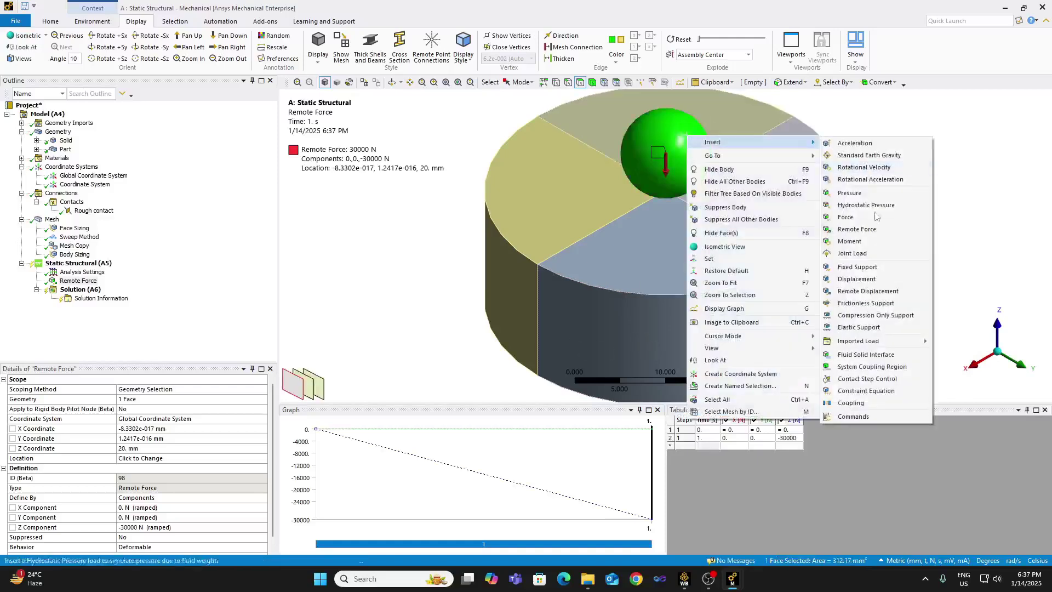
pyautogui.click(871, 291)
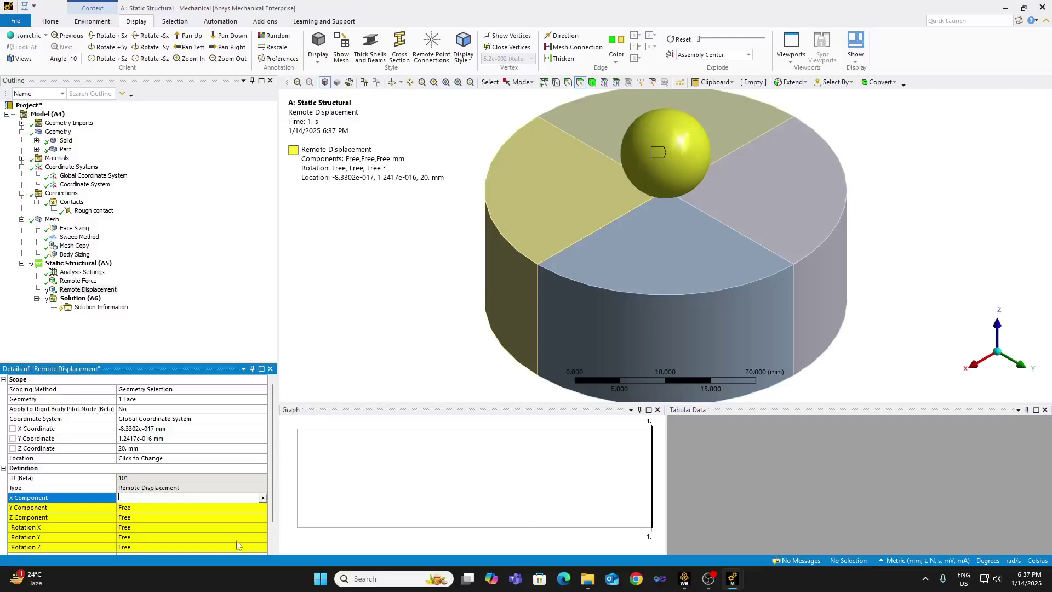
pyautogui.scroll(-1, 272, 500)
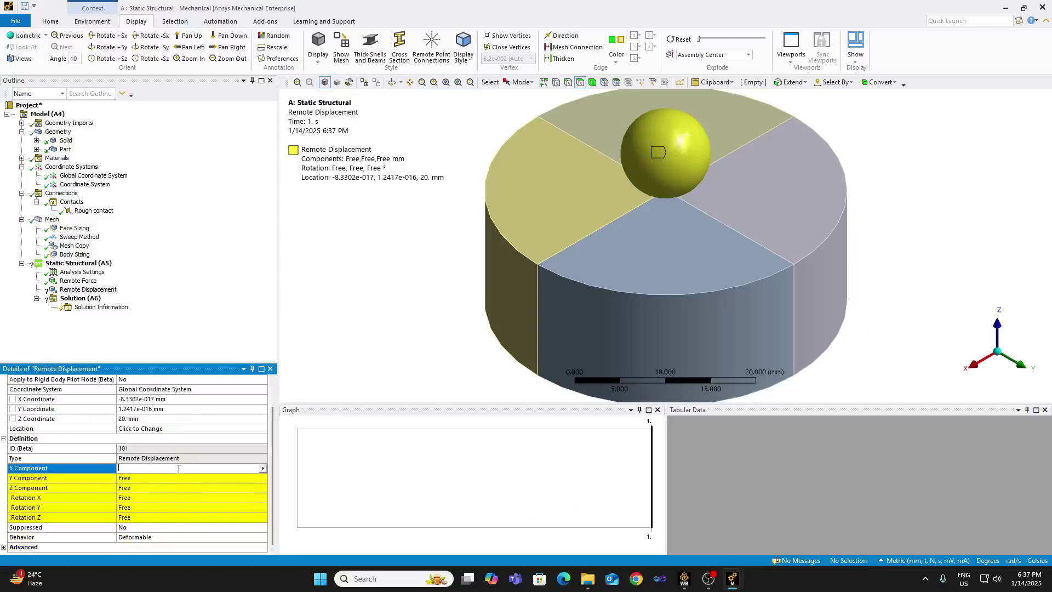
pyautogui.press('Return')
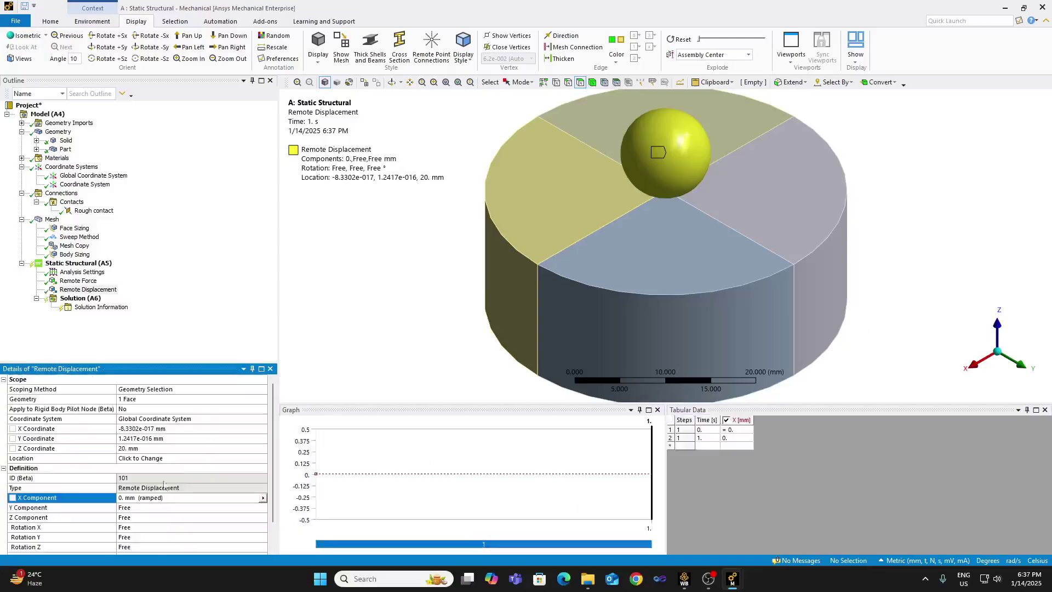
pyautogui.click(141, 508)
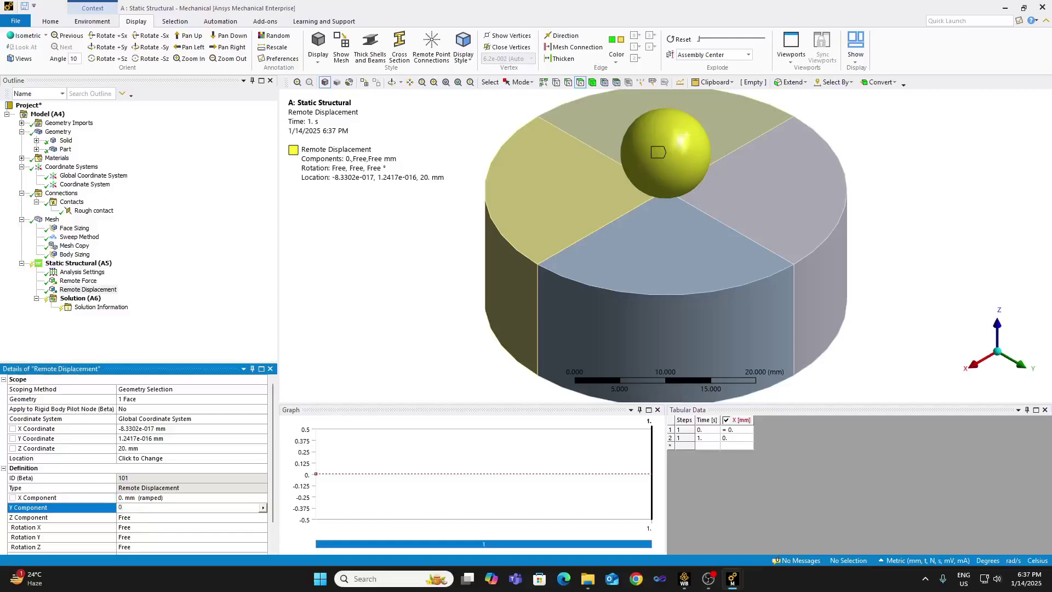
pyautogui.press('Return')
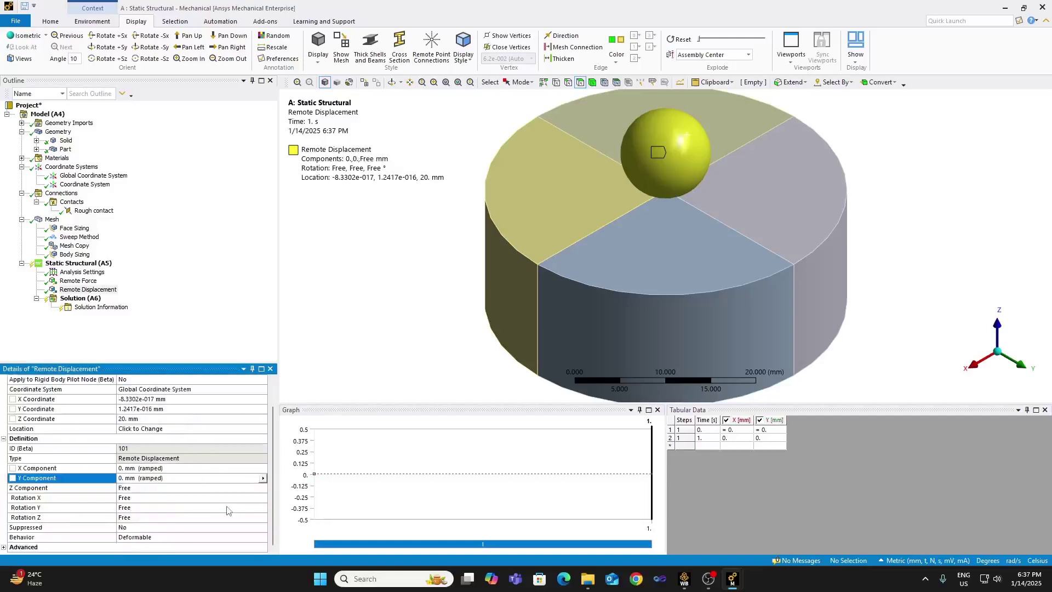
# Set the remote displacement's rotations about X, Y and Z to 0°.
pyautogui.click(142, 498)
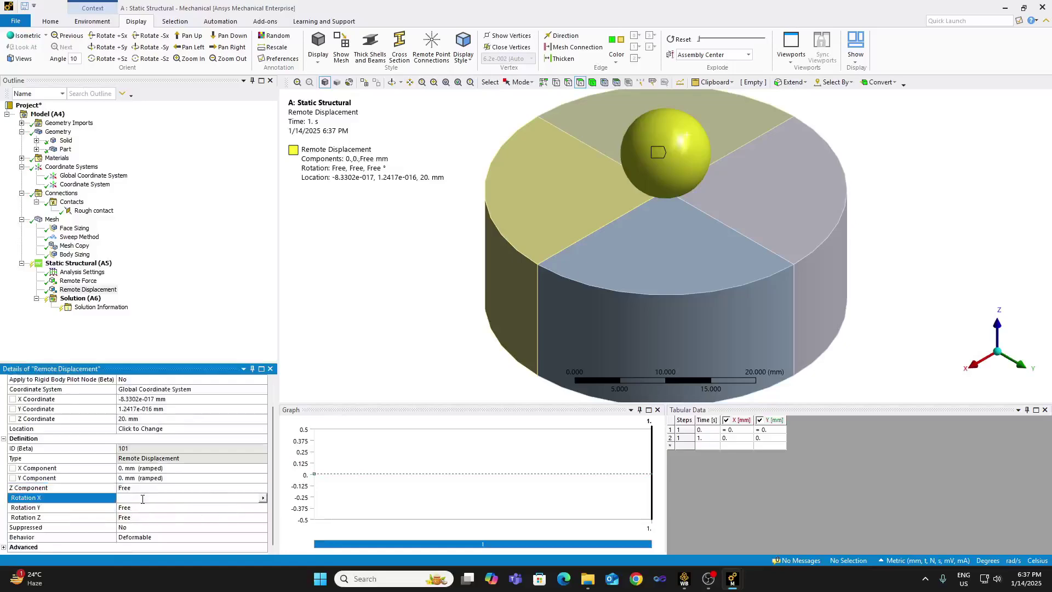
pyautogui.write('0')
pyautogui.press('Return')
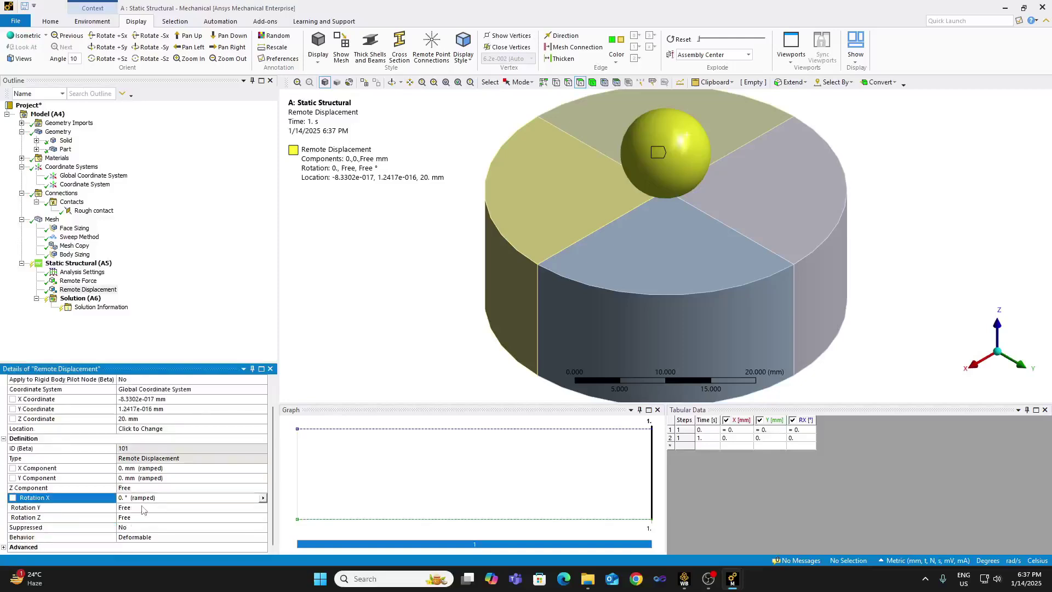
pyautogui.click(143, 506)
pyautogui.press('Return')
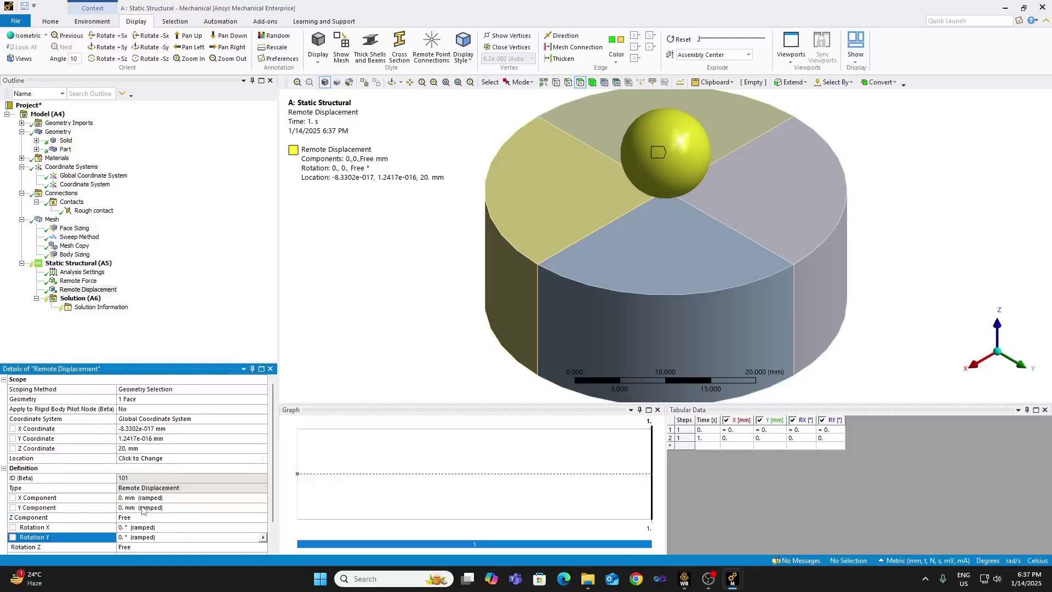
pyautogui.click(142, 516)
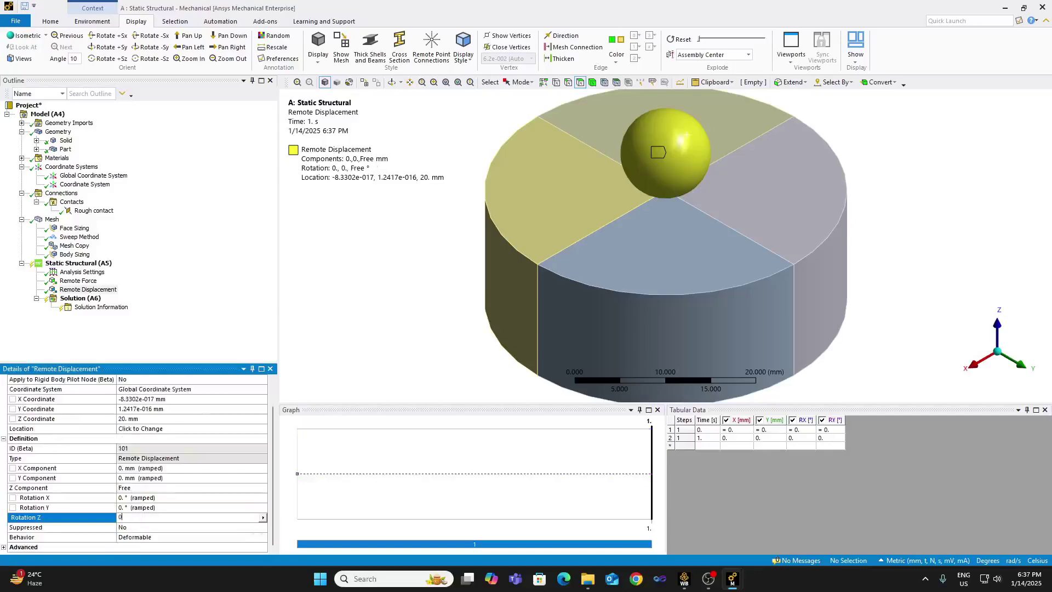
pyautogui.write('0')
pyautogui.press('Return')
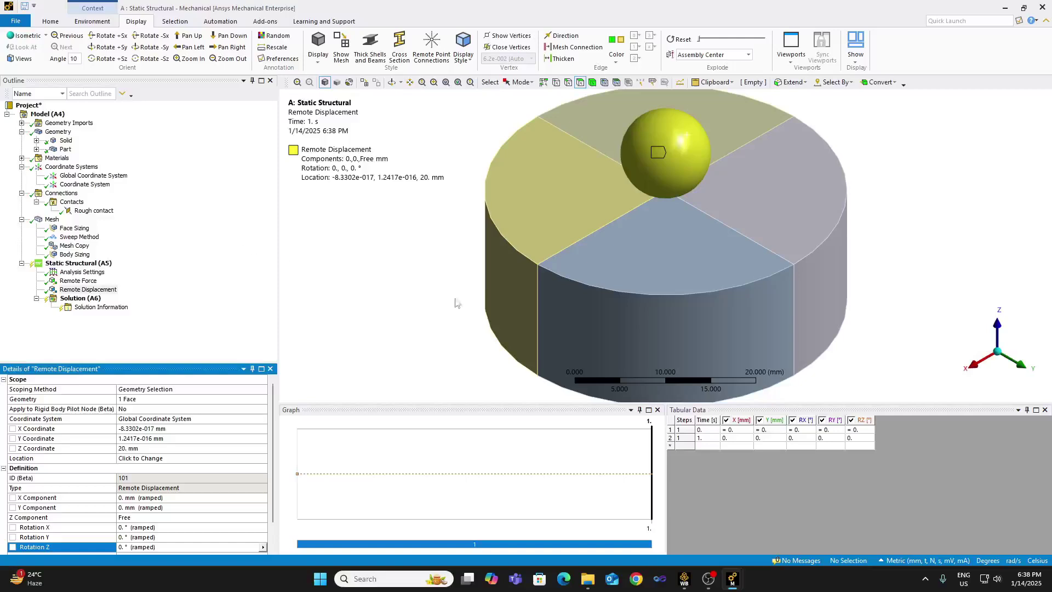
# Show the block from below and make the Static Structural environment the active object.
pyautogui.click(998, 377)
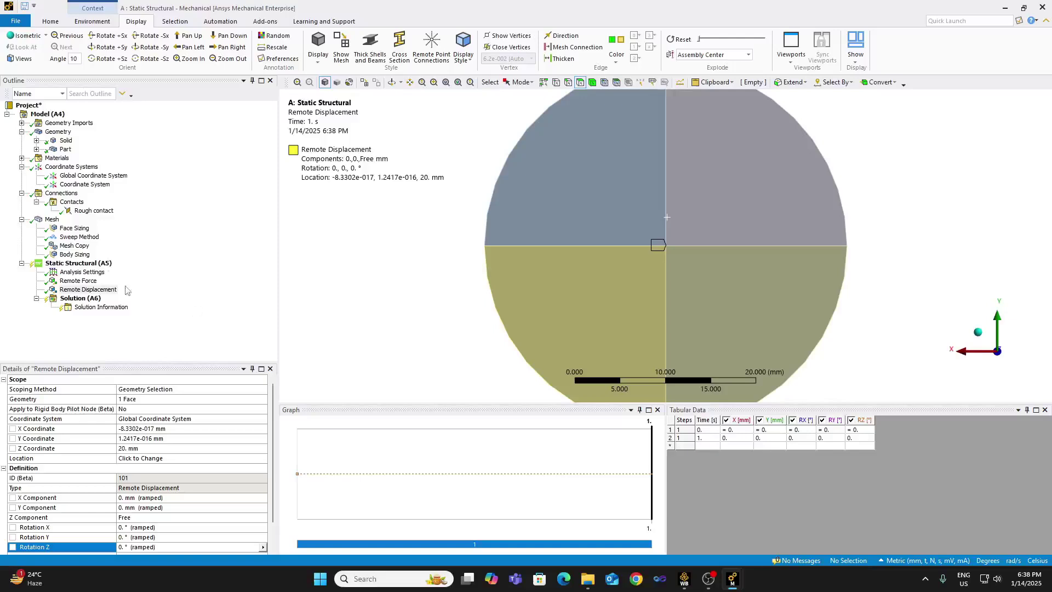
pyautogui.click(100, 268)
pyautogui.rightClick(100, 268)
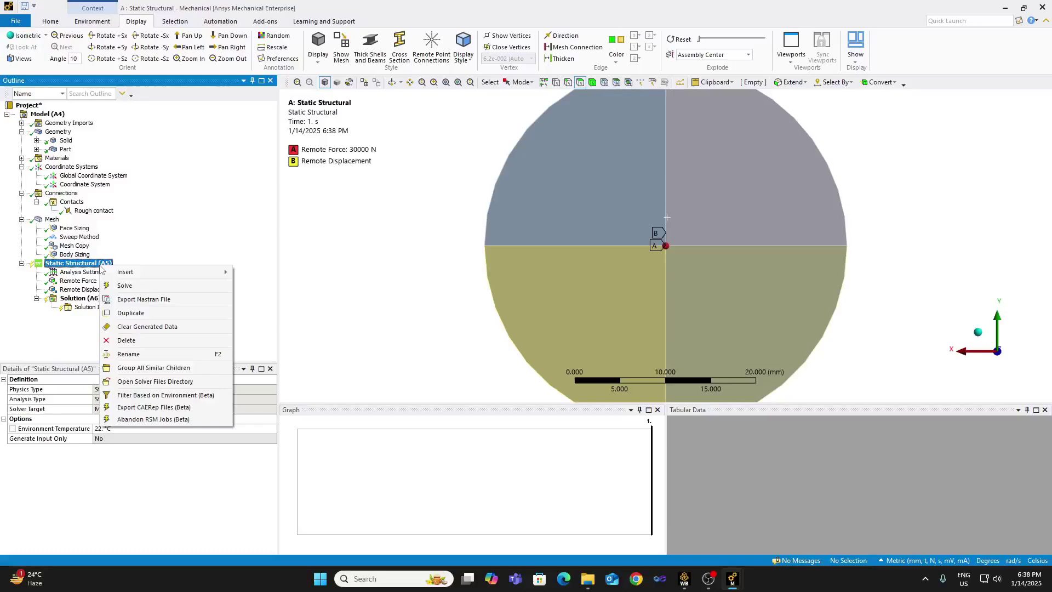
pyautogui.click(182, 215)
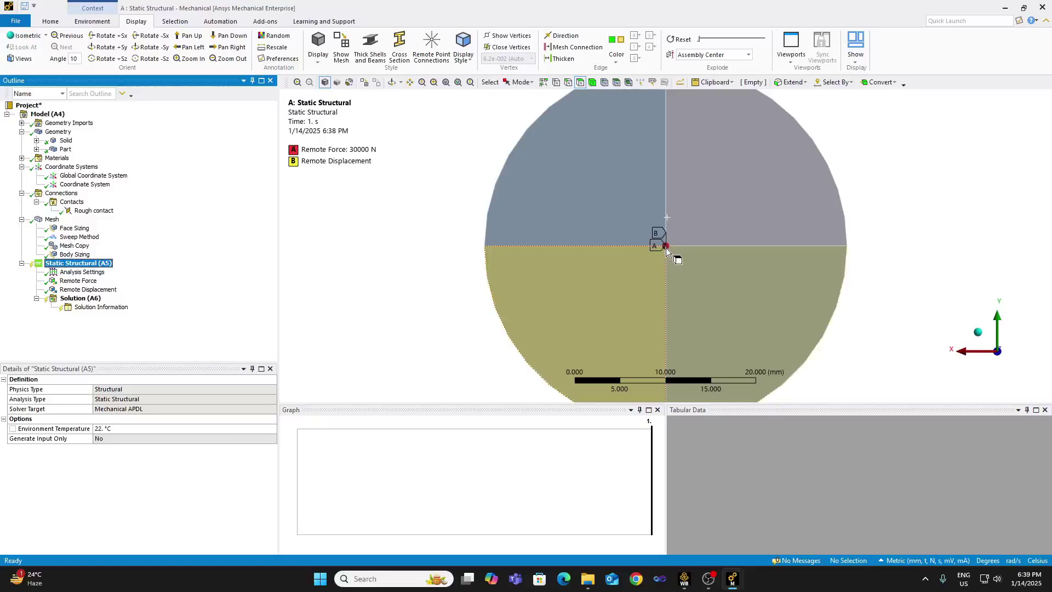
# Apply a fixed support to the centre vertex on the block's bottom face.
pyautogui.click(557, 83)
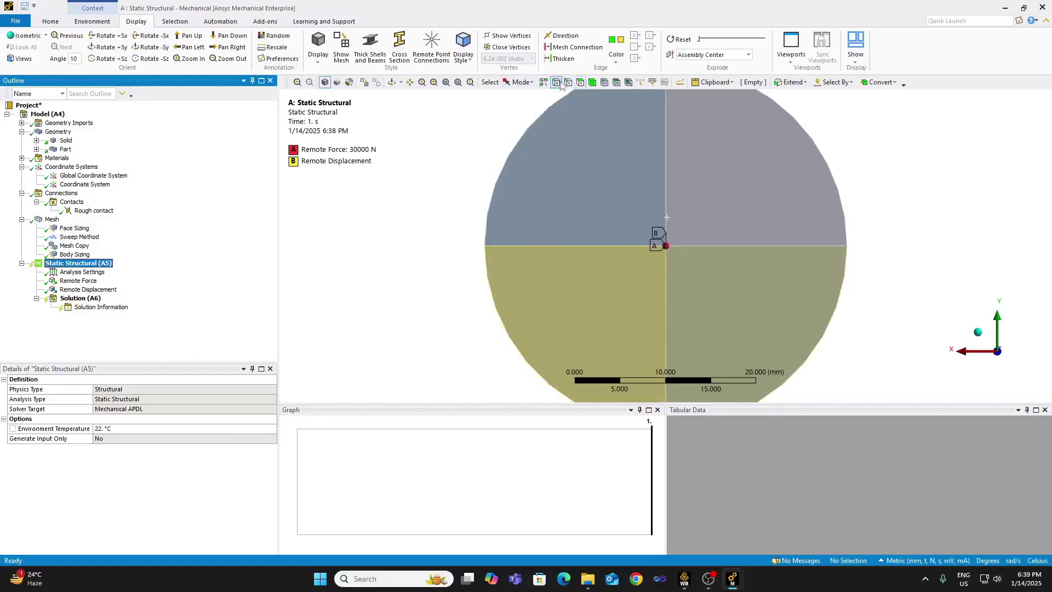
pyautogui.click(670, 245)
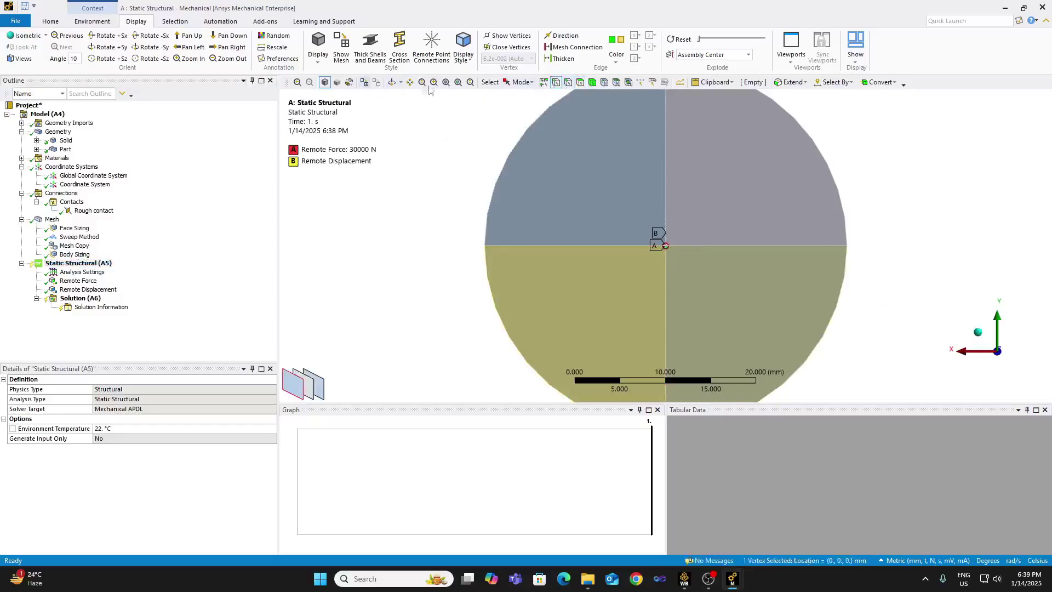
pyautogui.click(391, 82)
pyautogui.moveTo(486, 146); pyautogui.dragTo(562, 186)
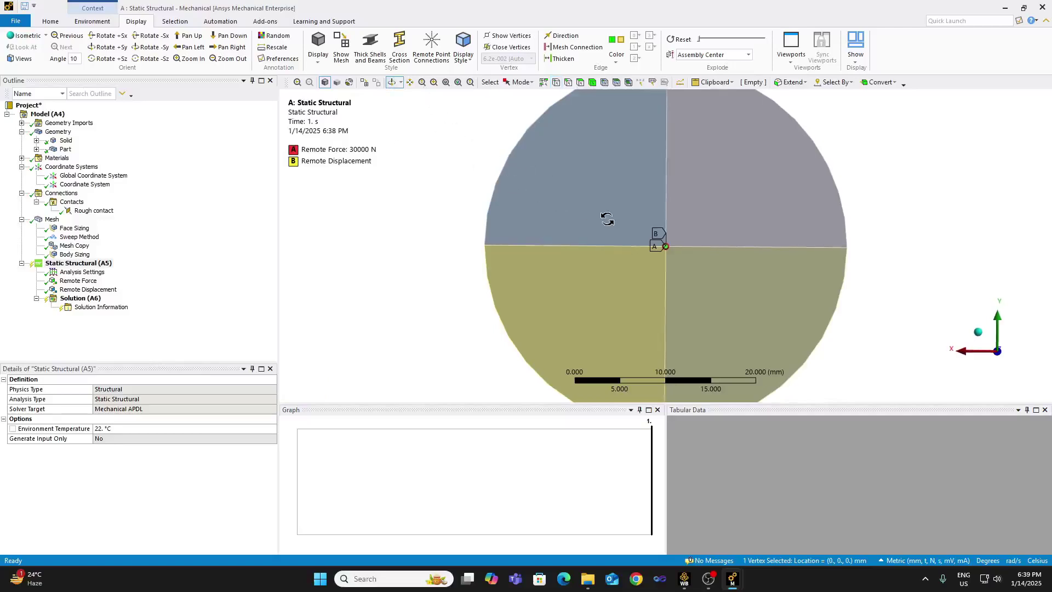
pyautogui.moveTo(605, 219); pyautogui.dragTo(664, 242)
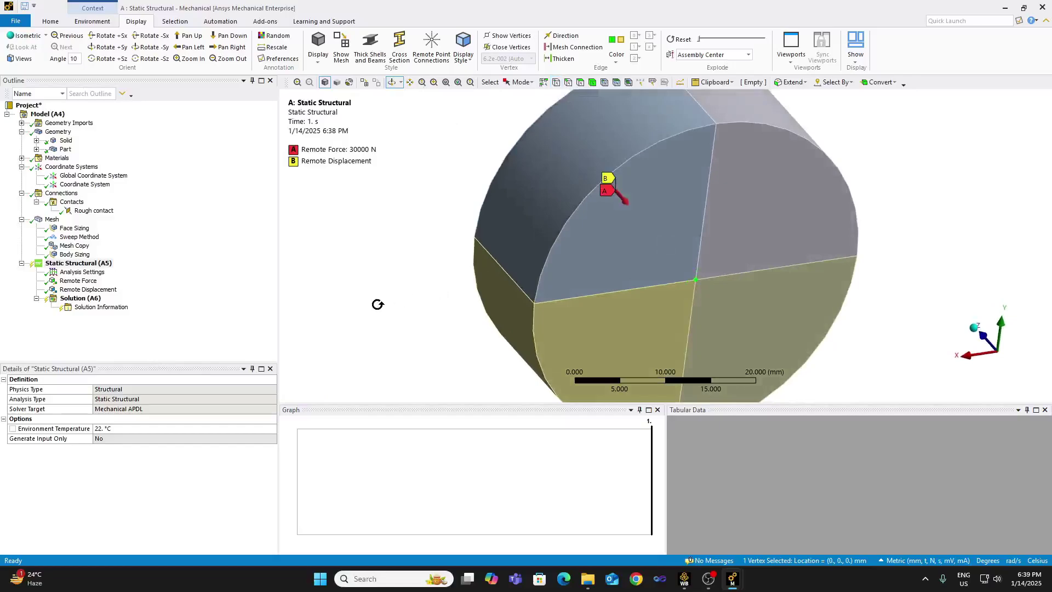
pyautogui.click(400, 82)
pyautogui.click(537, 95)
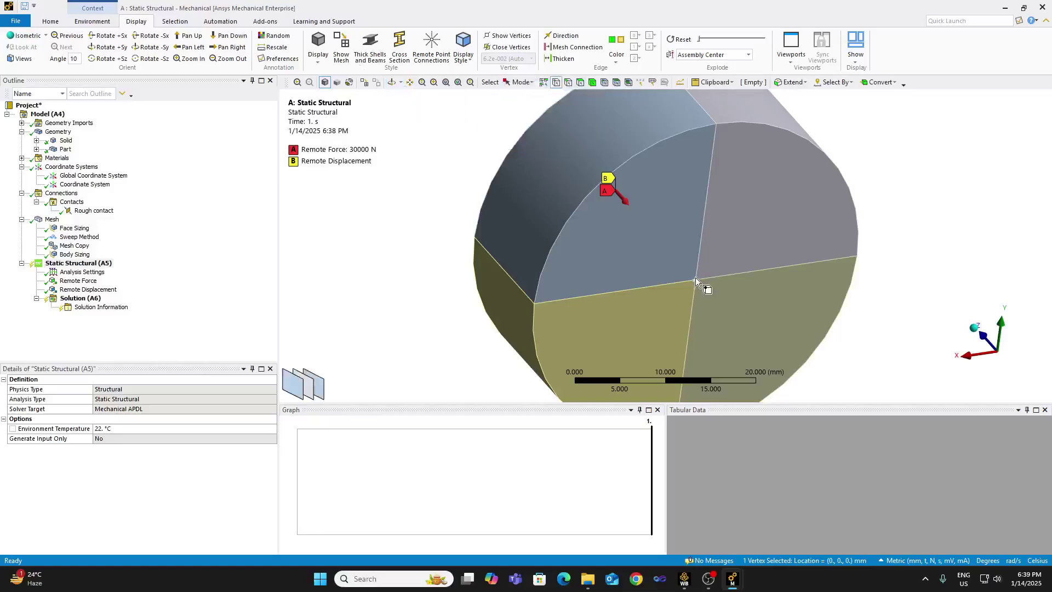
pyautogui.rightClick(695, 281)
pyautogui.moveTo(767, 289)
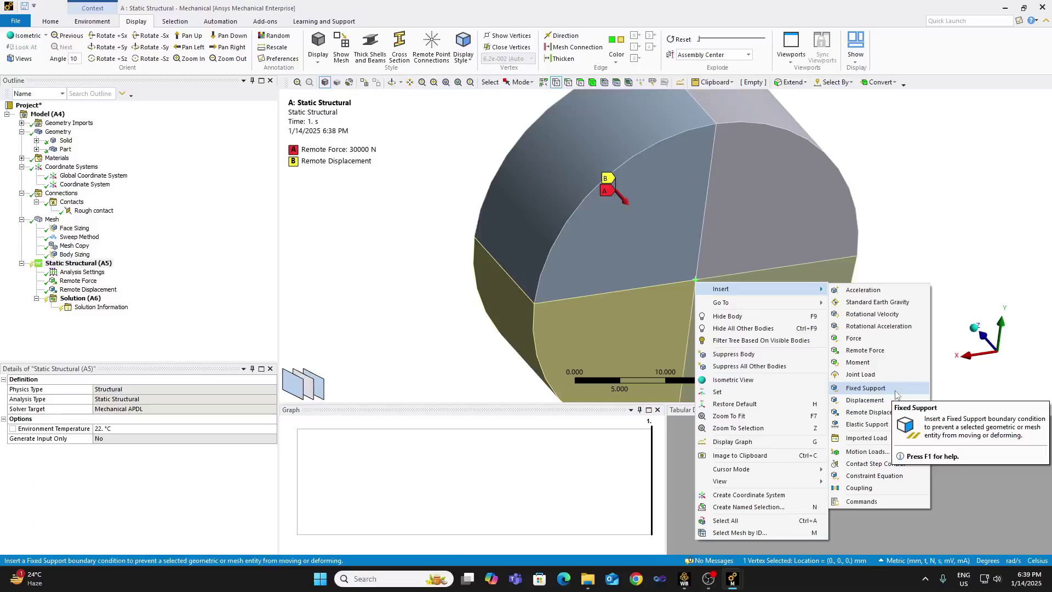
pyautogui.click(866, 388)
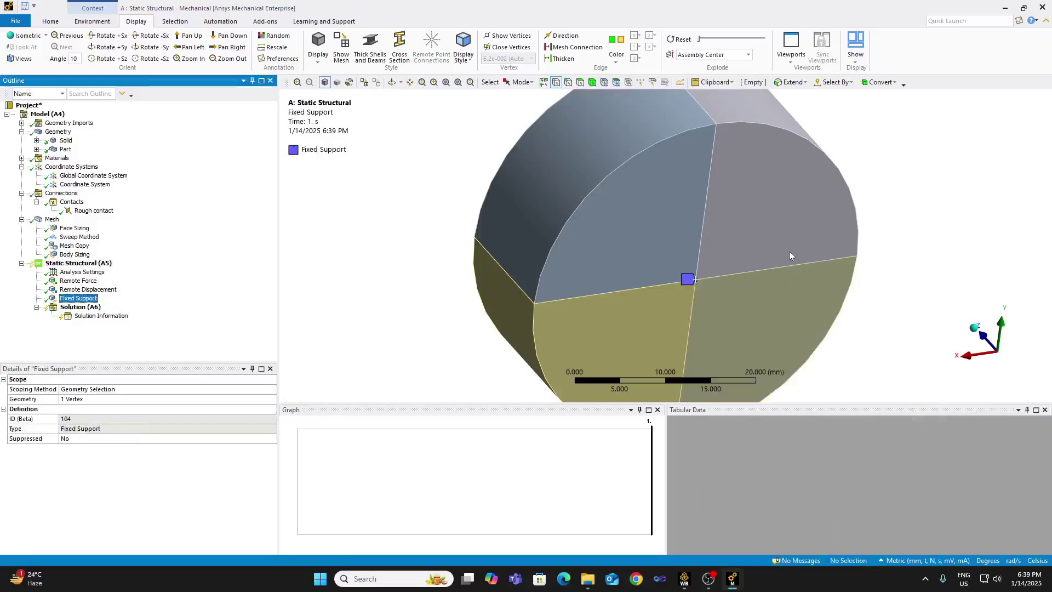
# Add a displacement support to one radial edge along the X axis on the block's bottom face.
pyautogui.click(567, 83)
pyautogui.click(773, 272)
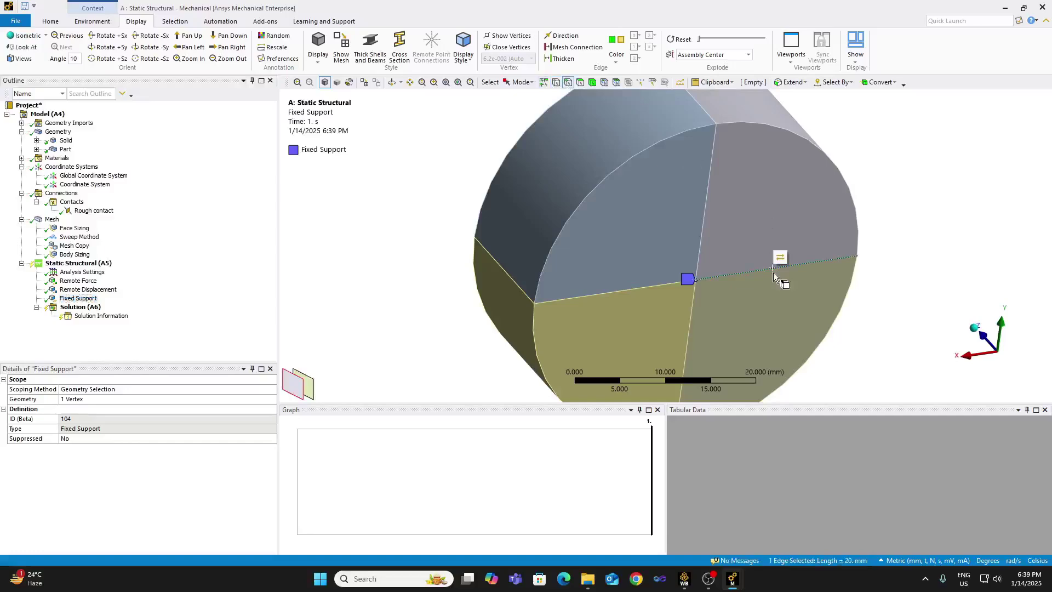
pyautogui.rightClick(774, 271)
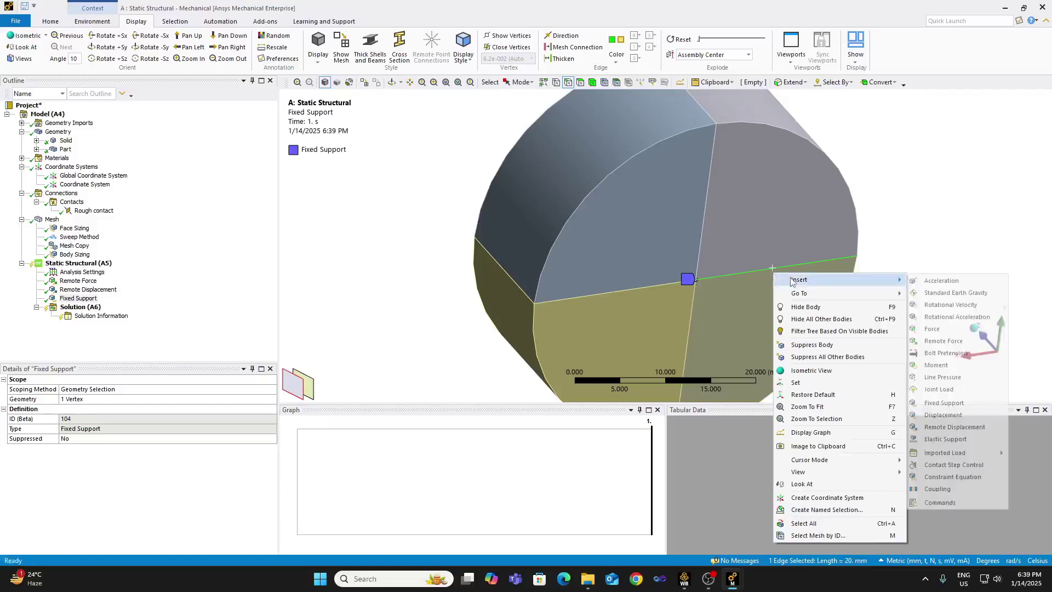
pyautogui.click(950, 415)
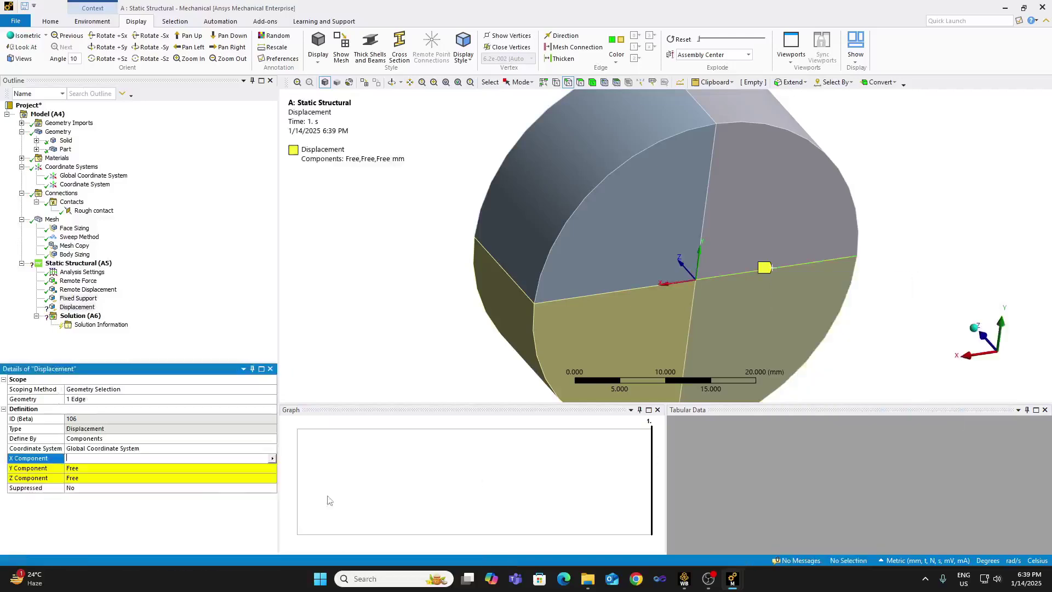
# Set the edge displacement's Y and Z components to 0 mm, leaving the X component free.
pyautogui.click(163, 467)
pyautogui.write('0')
pyautogui.press('Return')
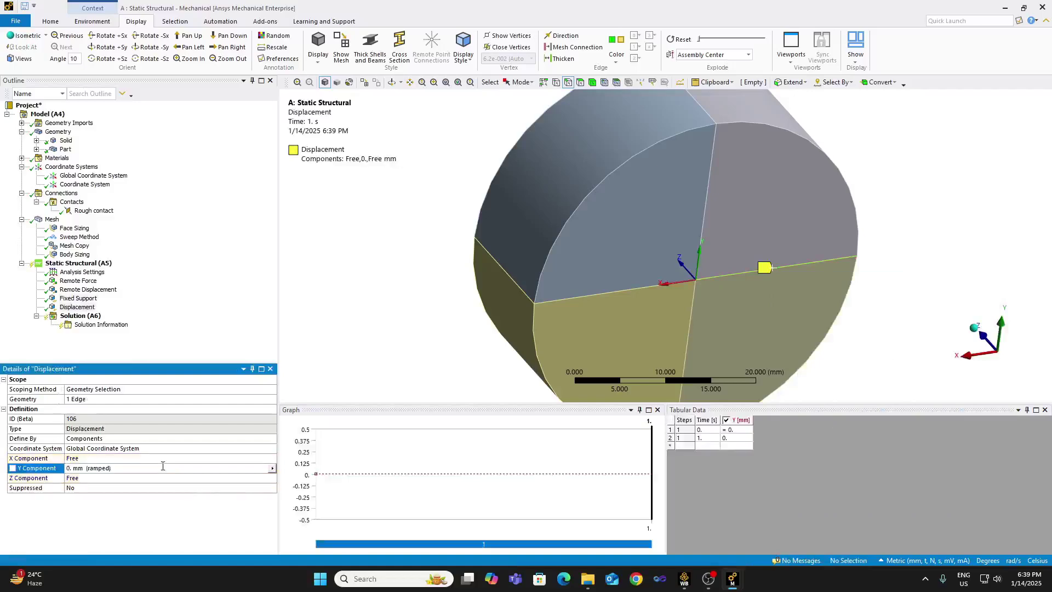
pyautogui.click(118, 476)
pyautogui.write('0')
pyautogui.press('Return')
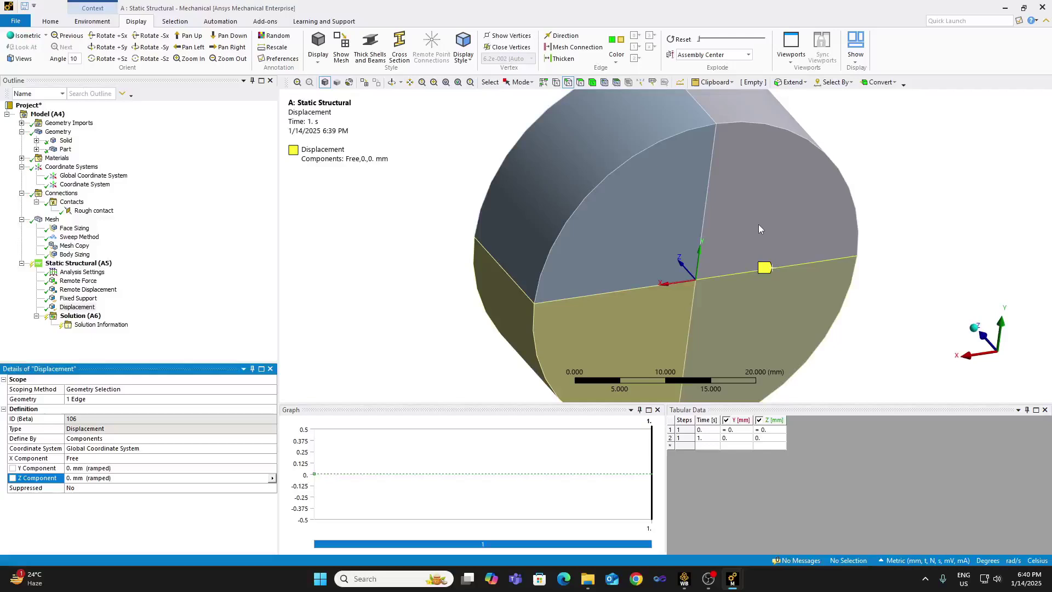
# Add a frictionless support to the four bottom faces of the block.
pyautogui.rightClick(81, 263)
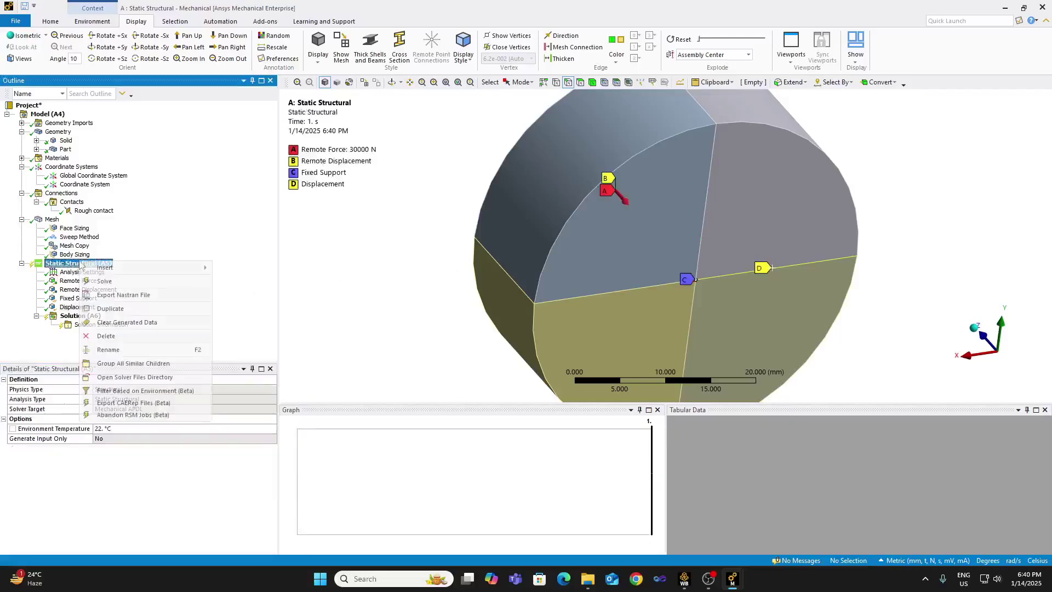
pyautogui.moveTo(107, 267)
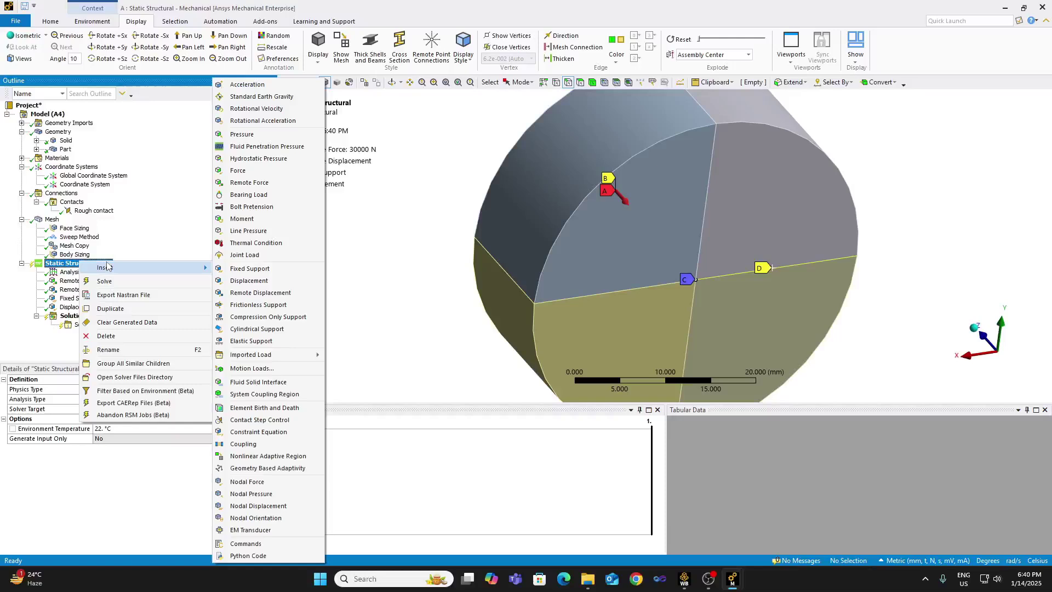
pyautogui.click(259, 305)
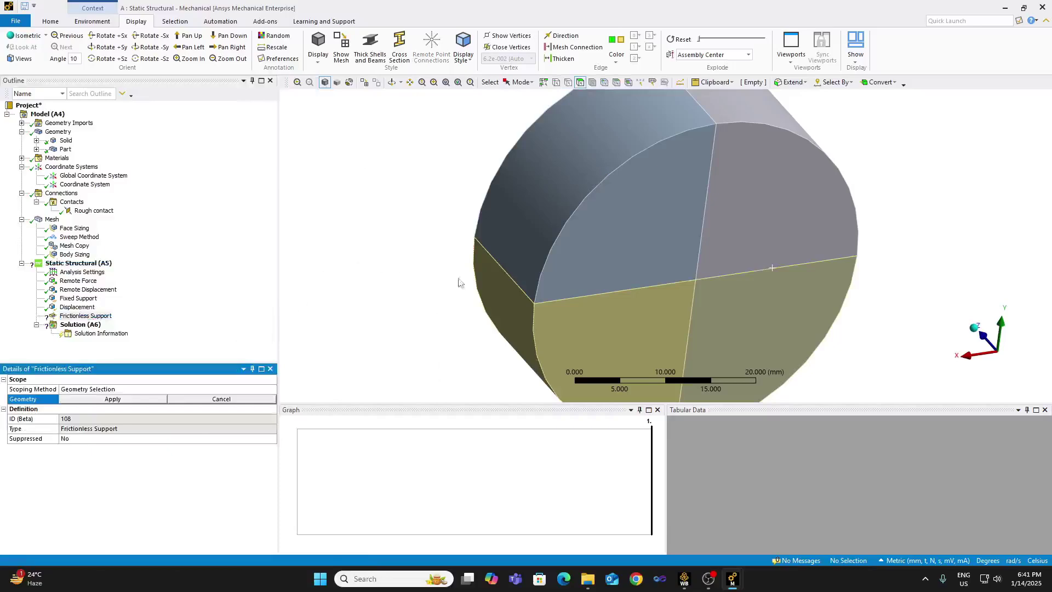
pyautogui.moveTo(616, 268)
pyautogui.mouseDown()
pyautogui.moveTo(785, 222)
pyautogui.moveTo(676, 334)
pyautogui.mouseUp()
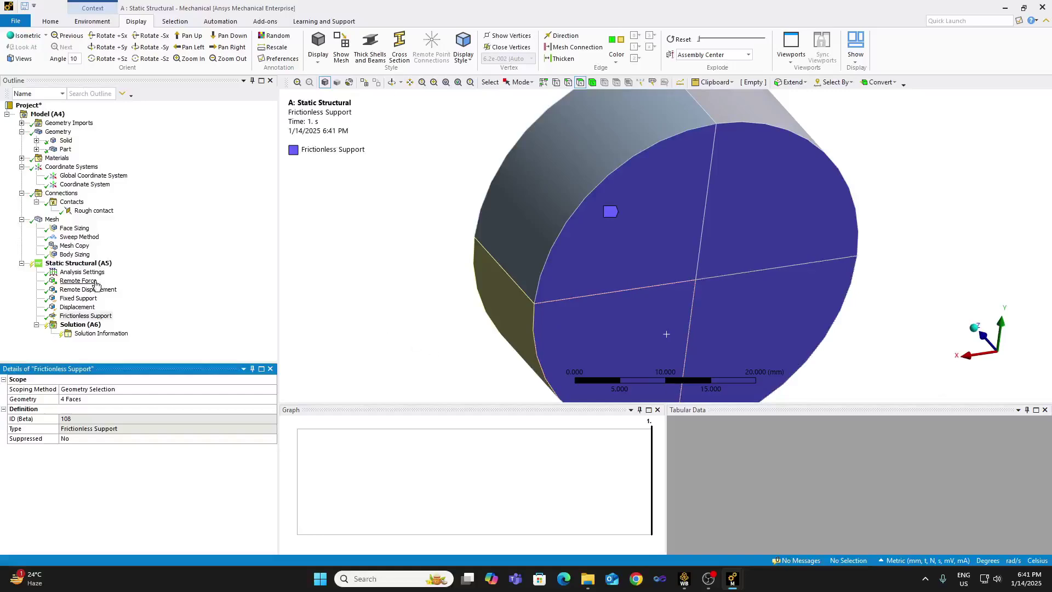
# Review the sphere's remote displacement and remote force, and solve the static structural analysis.
pyautogui.click(978, 332)
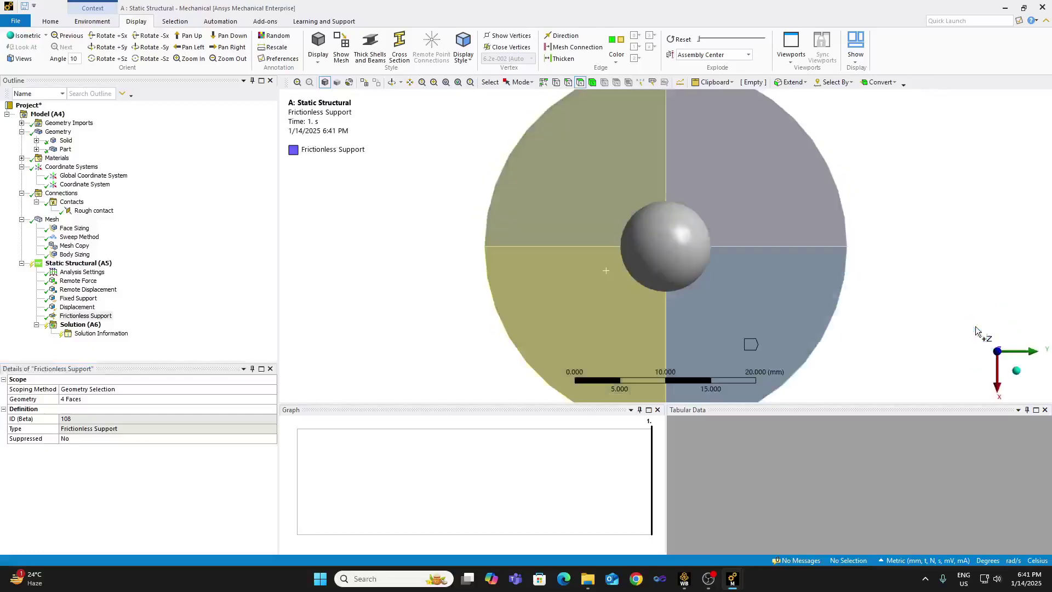
pyautogui.moveTo(732, 273); pyautogui.dragTo(722, 199, button='middle')
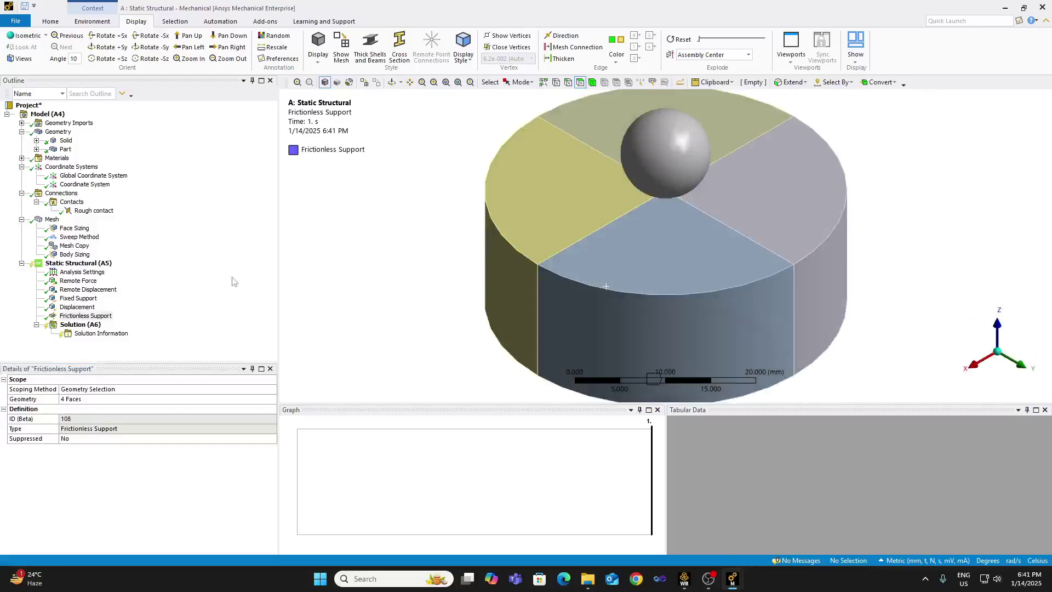
pyautogui.click(89, 288)
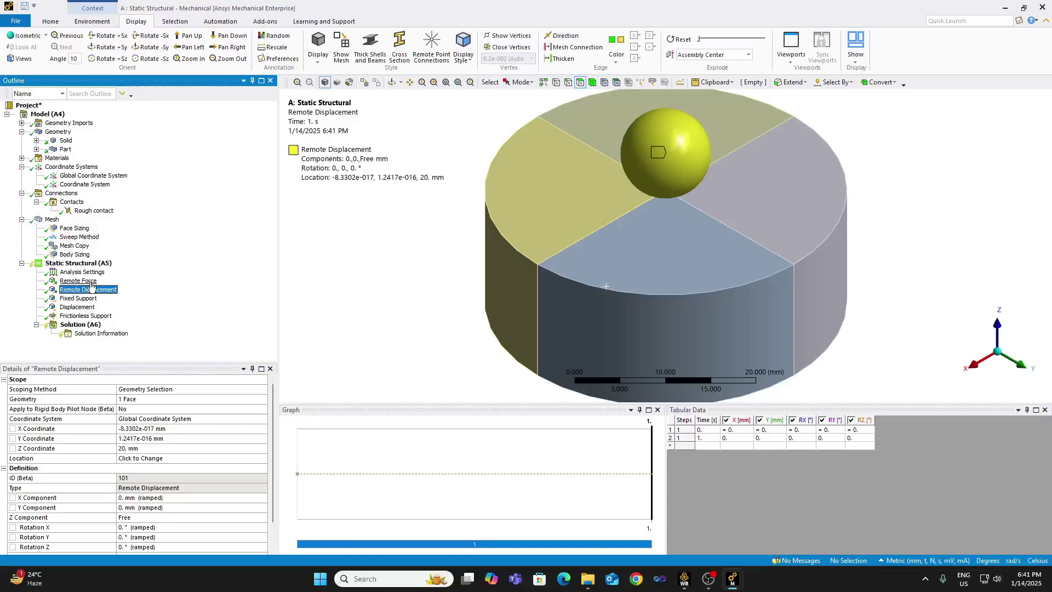
pyautogui.click(80, 280)
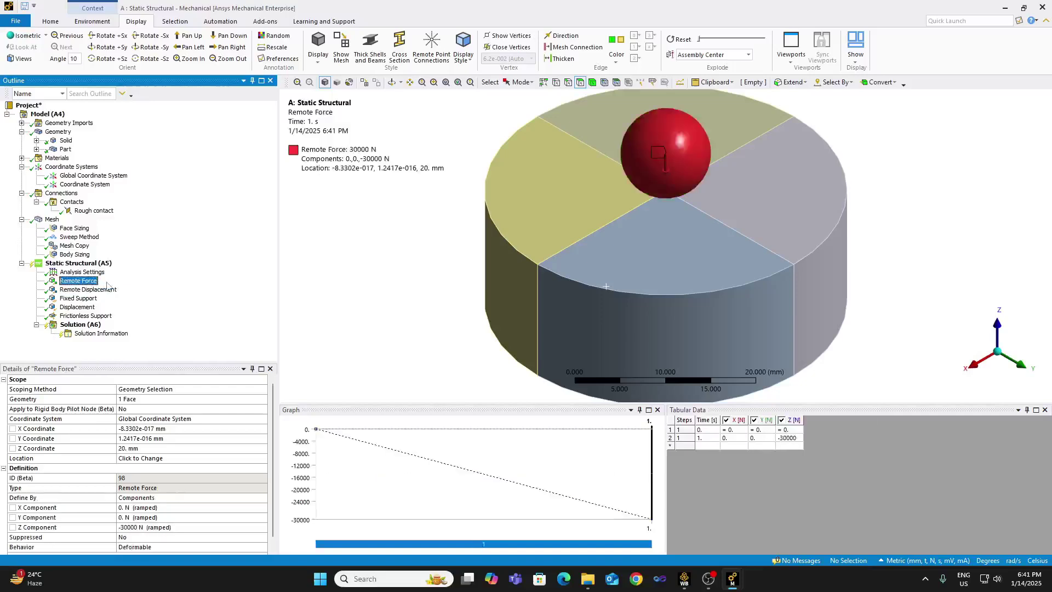
pyautogui.click(94, 326)
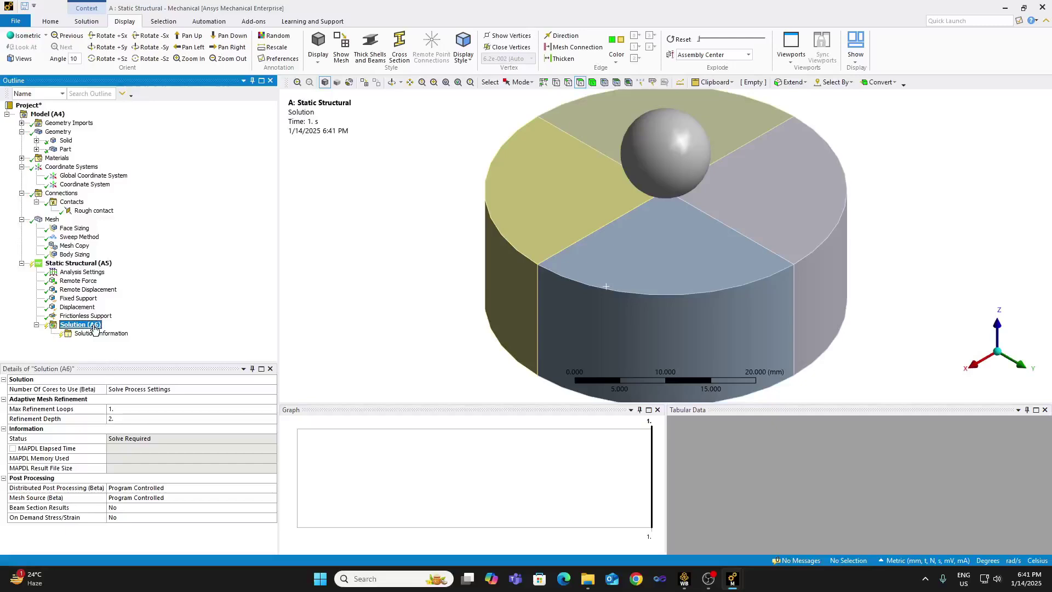
pyautogui.rightClick(94, 326)
pyautogui.click(121, 346)
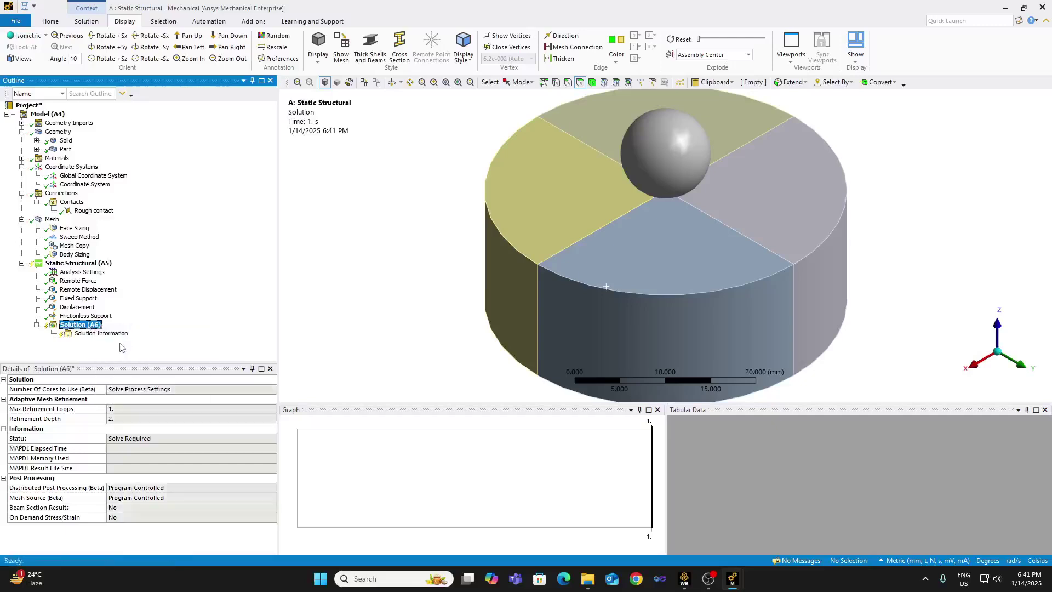
pyautogui.click(710, 578)
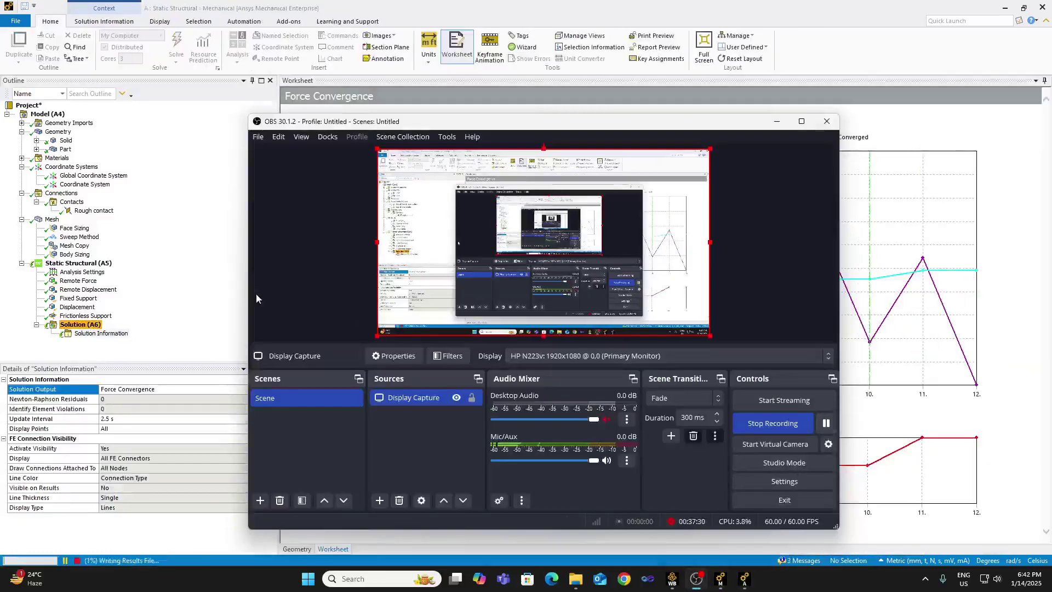
pyautogui.click(191, 256)
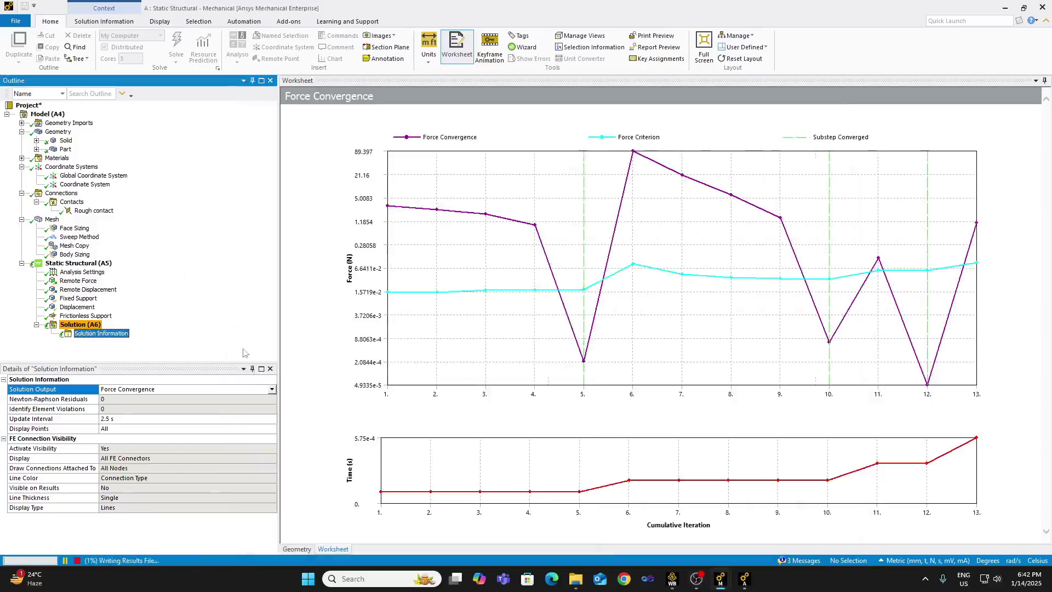
# Display the Displacement Convergence plot and examine the nonlinear controls in the analysis settings.
pyautogui.click(271, 389)
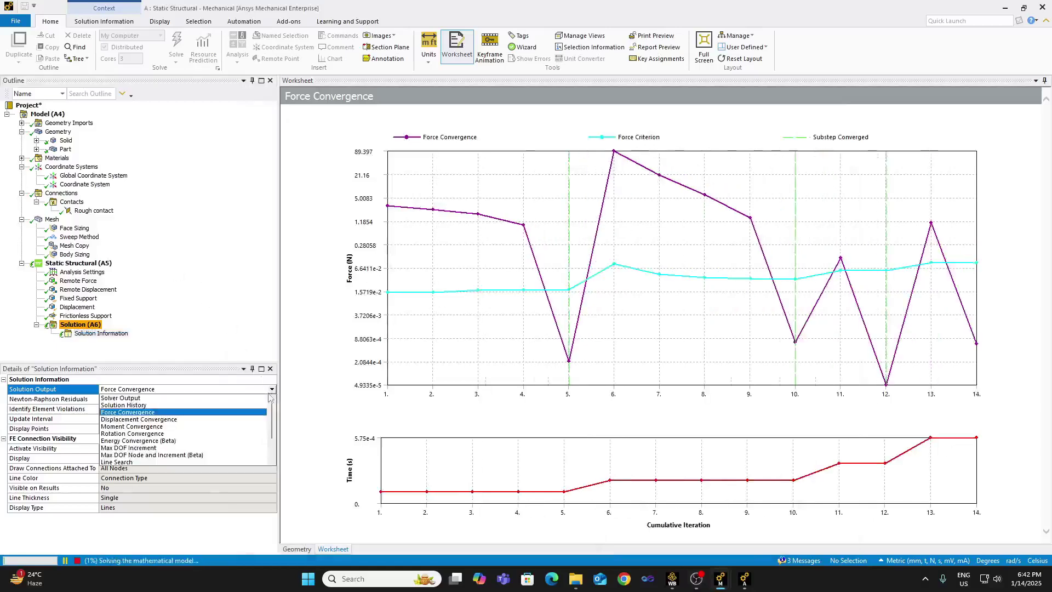
pyautogui.click(247, 419)
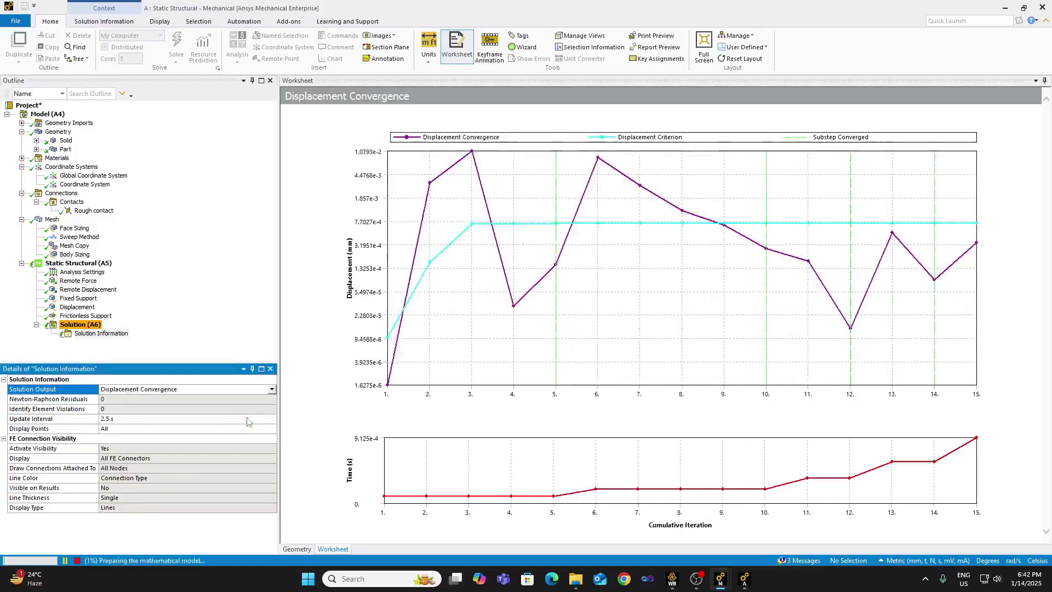
pyautogui.click(82, 271)
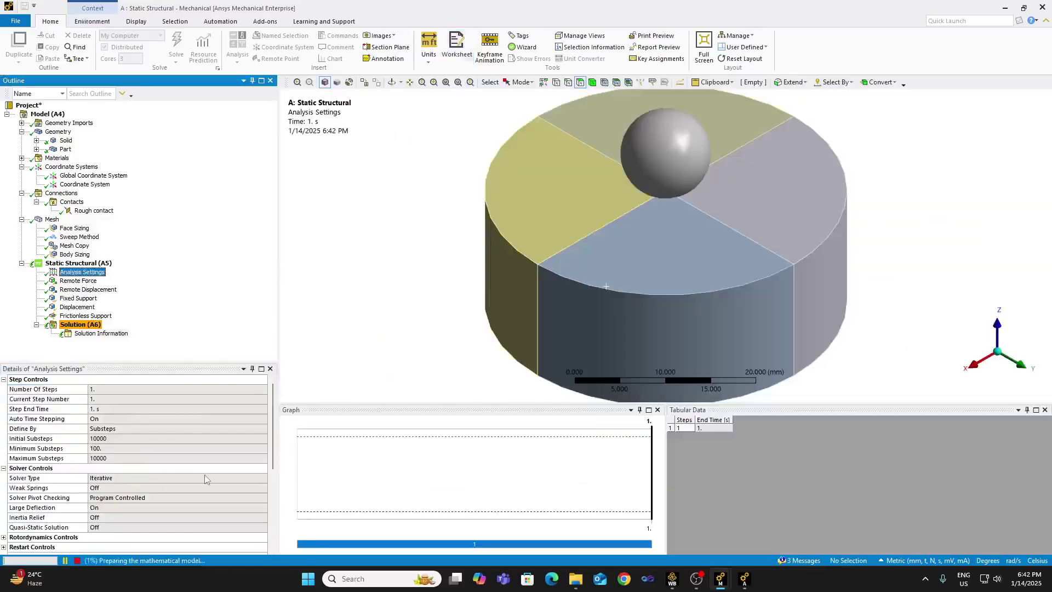
pyautogui.scroll(-5, 207, 479)
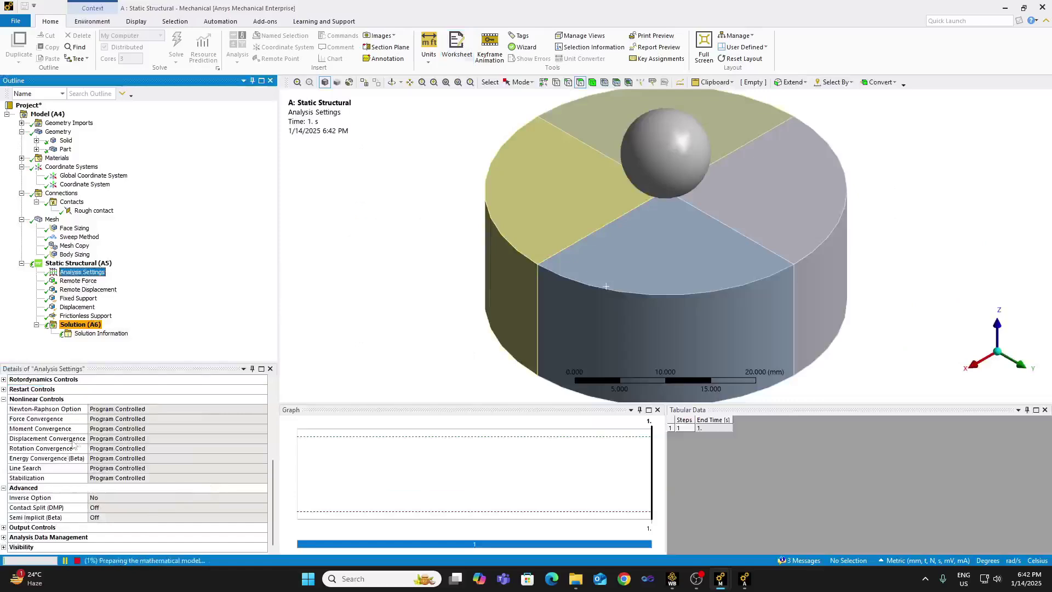
# Return to the Solution Information and display its Time Increment plot.
pyautogui.click(109, 334)
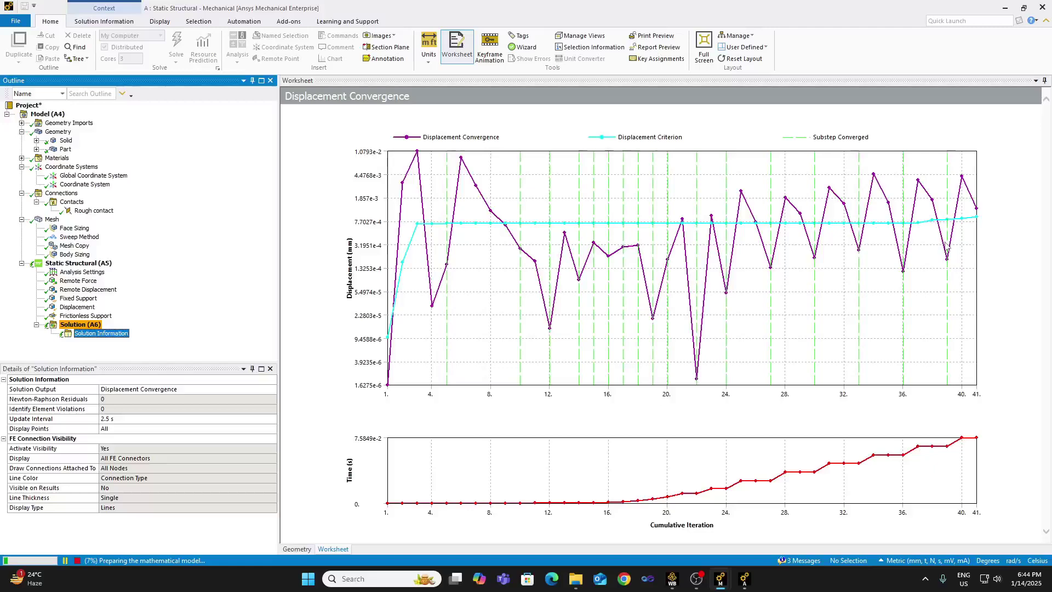
pyautogui.click(271, 391)
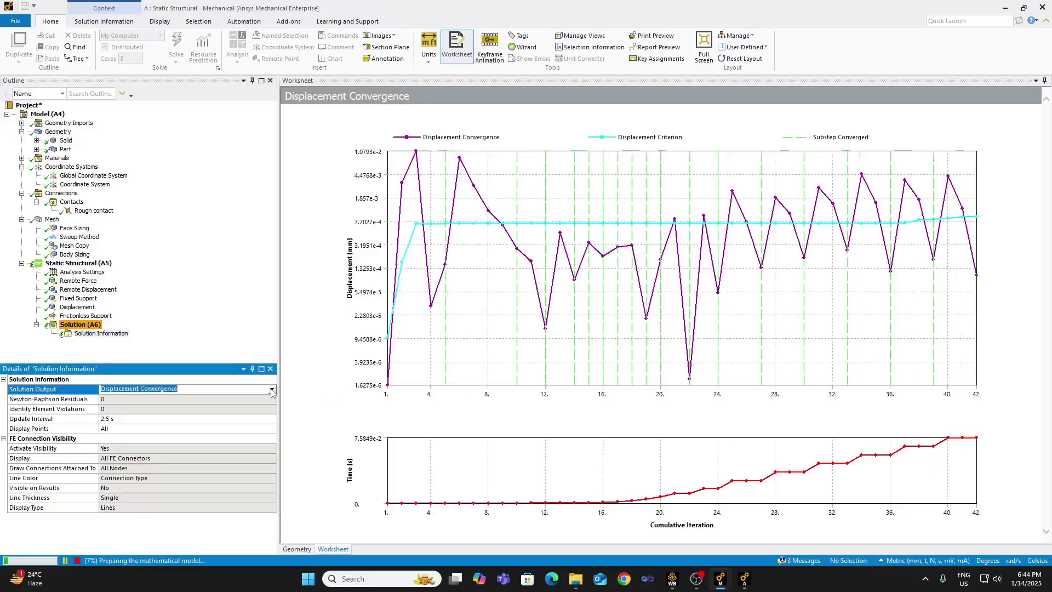
pyautogui.click(272, 389)
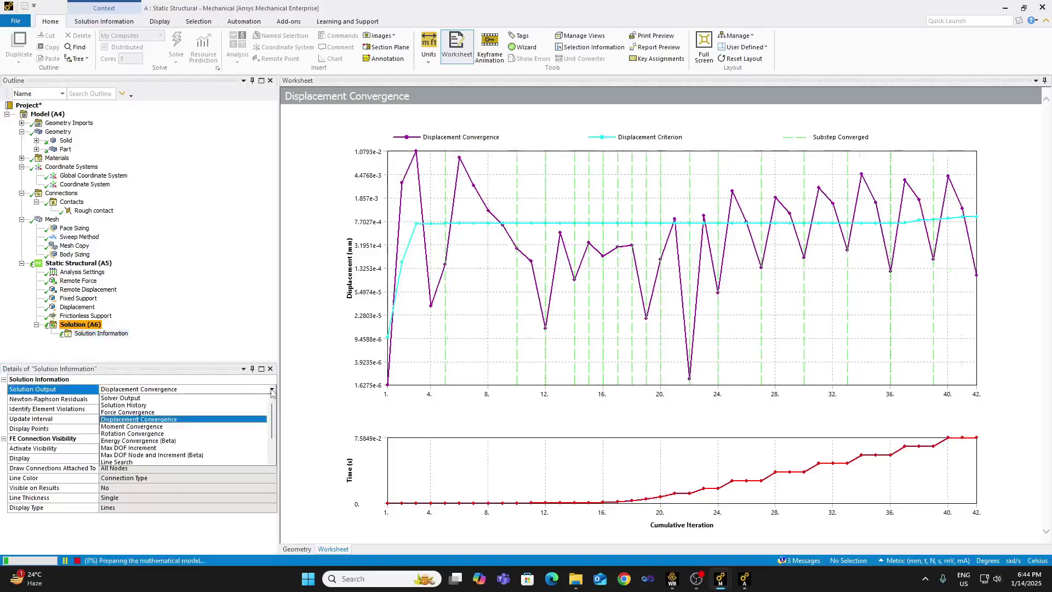
pyautogui.scroll(-2, 259, 417)
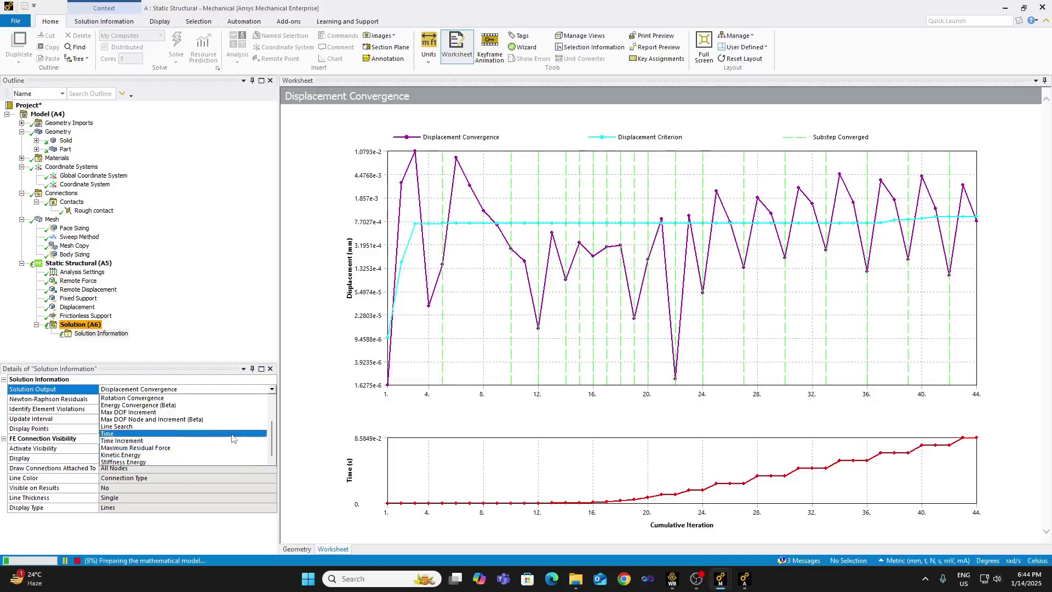
pyautogui.click(235, 440)
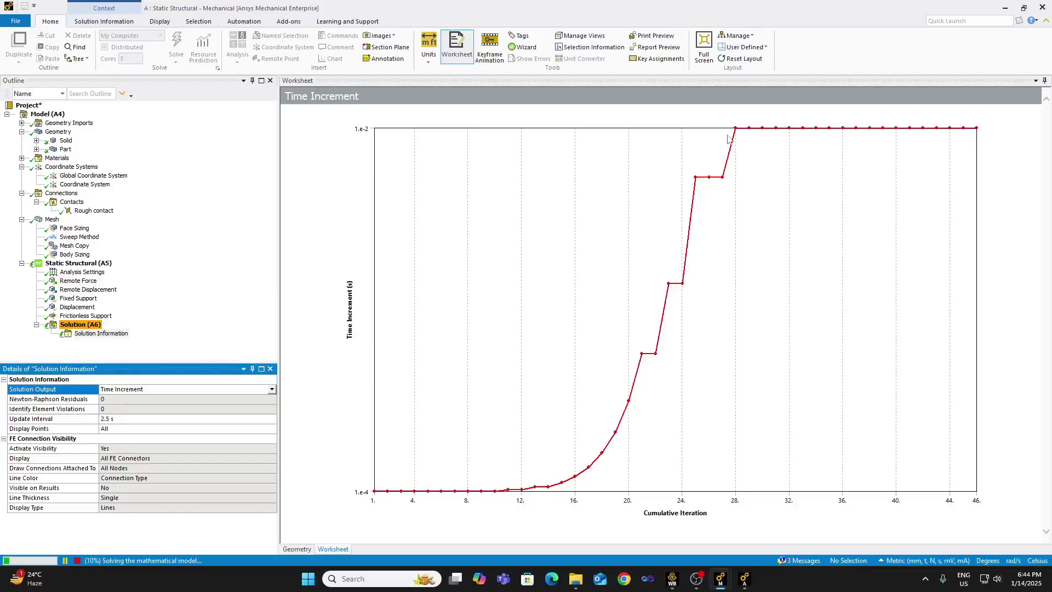
# Display the Force Convergence plot in the Solution Information to monitor the running solution.
pyautogui.click(121, 336)
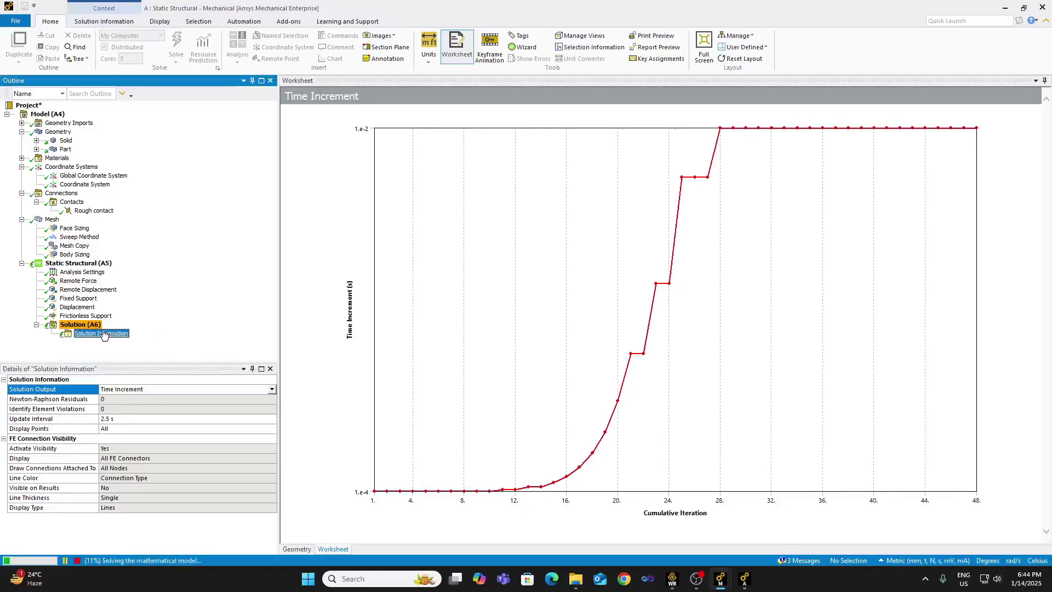
pyautogui.click(222, 390)
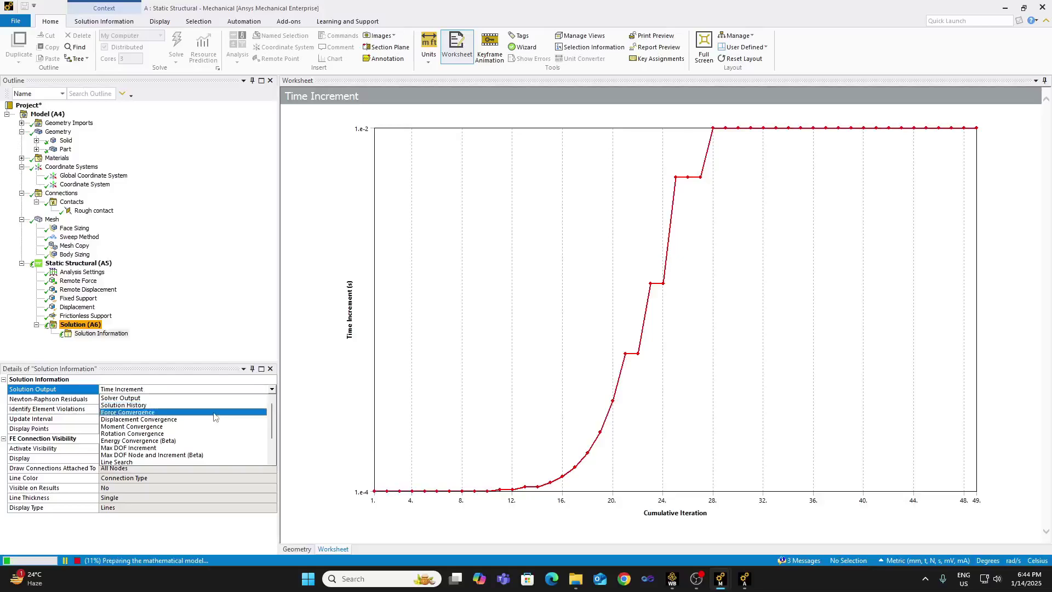
pyautogui.click(213, 412)
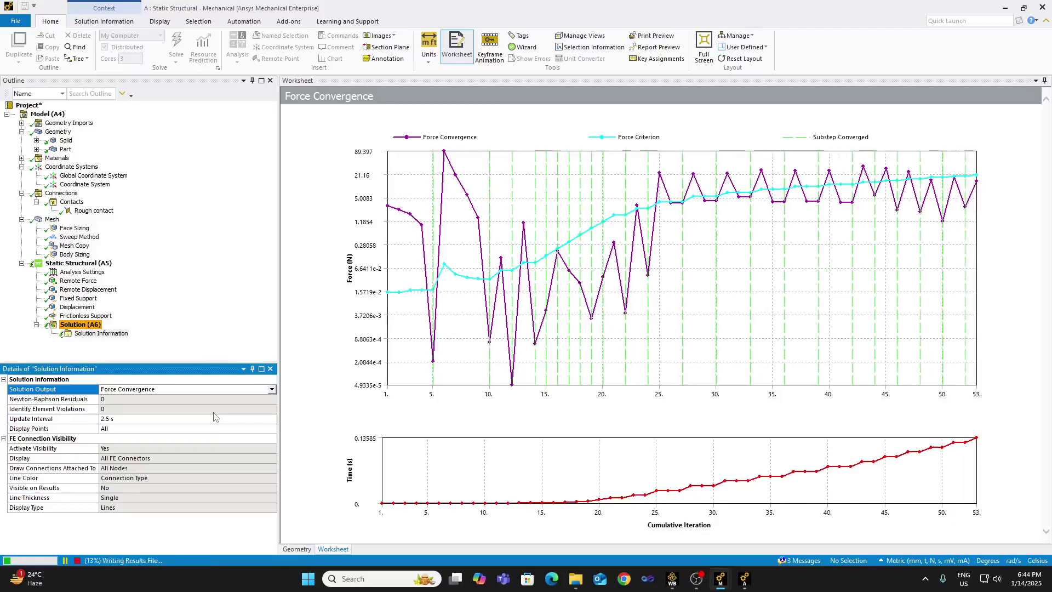
# Add a deformation plot tracker and a stress plot tracker under the Solution Information.
pyautogui.rightClick(105, 334)
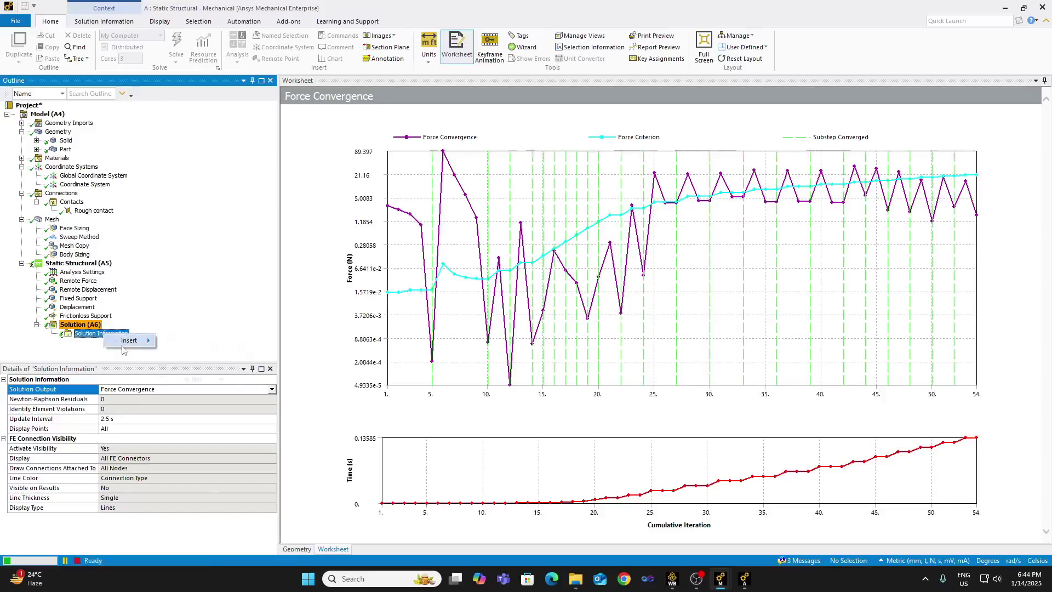
pyautogui.moveTo(129, 341)
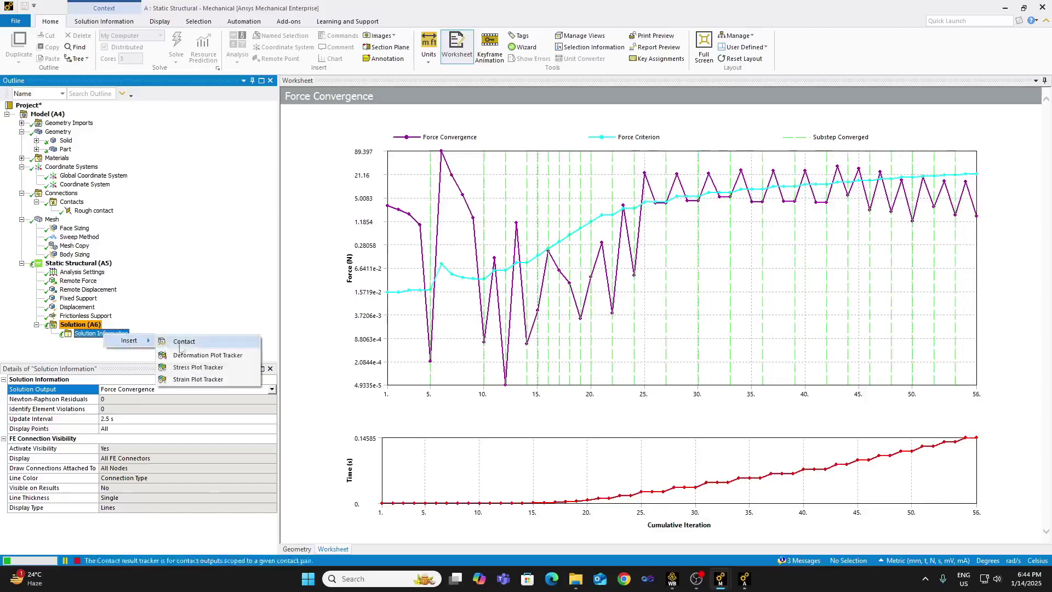
pyautogui.click(213, 355)
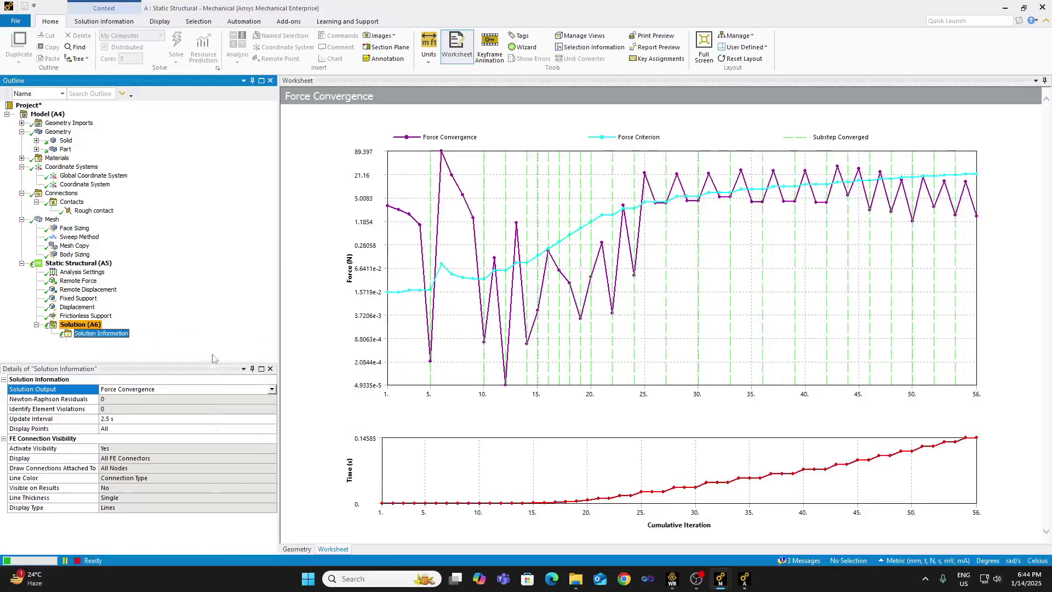
pyautogui.rightClick(123, 333)
pyautogui.moveTo(147, 342)
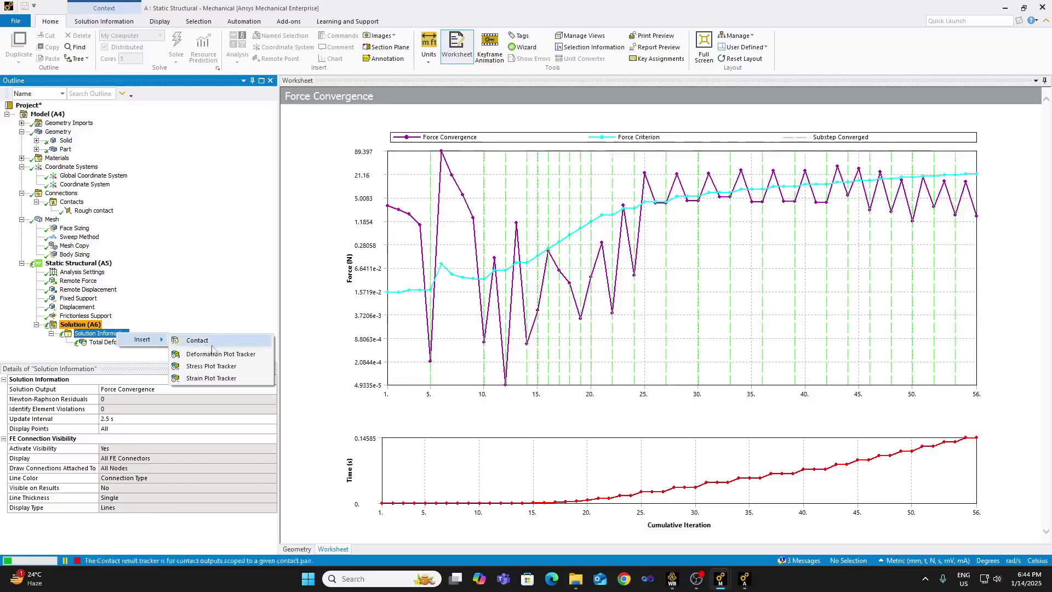
pyautogui.click(219, 368)
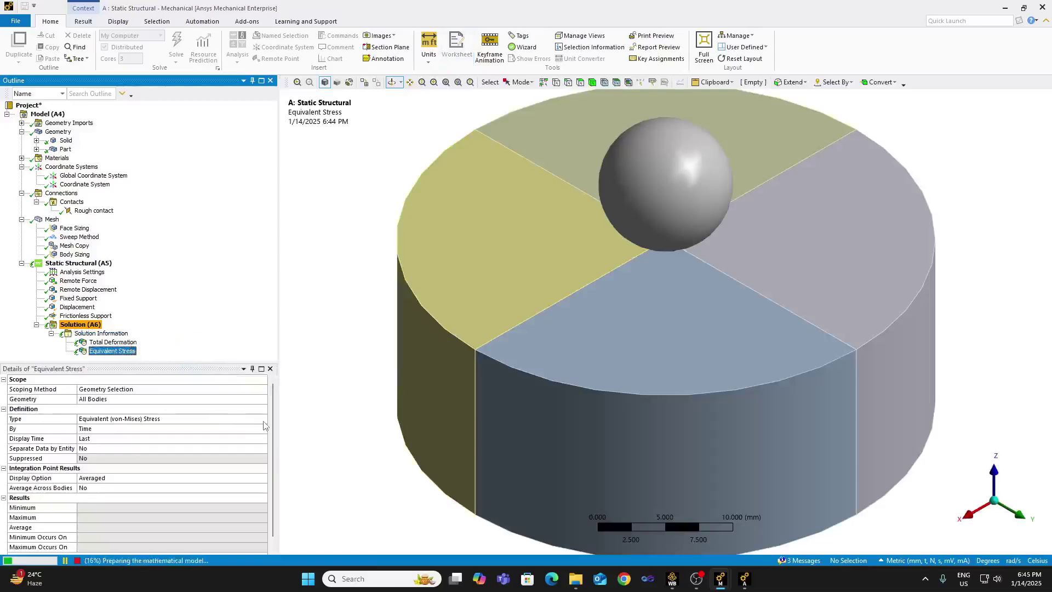
# Change the Total Deformation tracker to Directional Deformation oriented along the Z Axis.
pyautogui.click(112, 341)
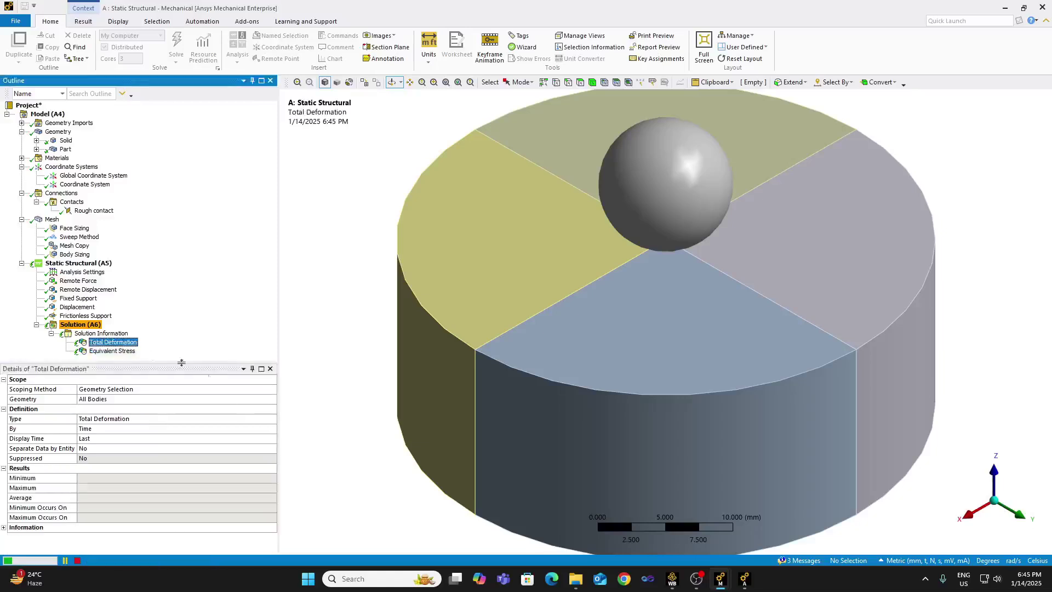
pyautogui.click(272, 420)
pyautogui.click(273, 420)
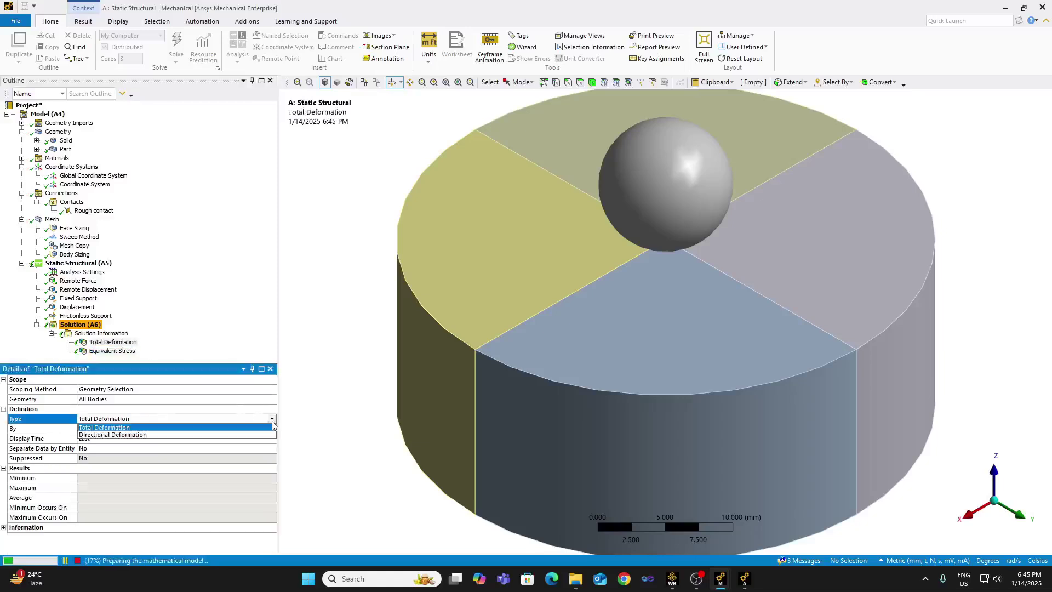
pyautogui.click(265, 435)
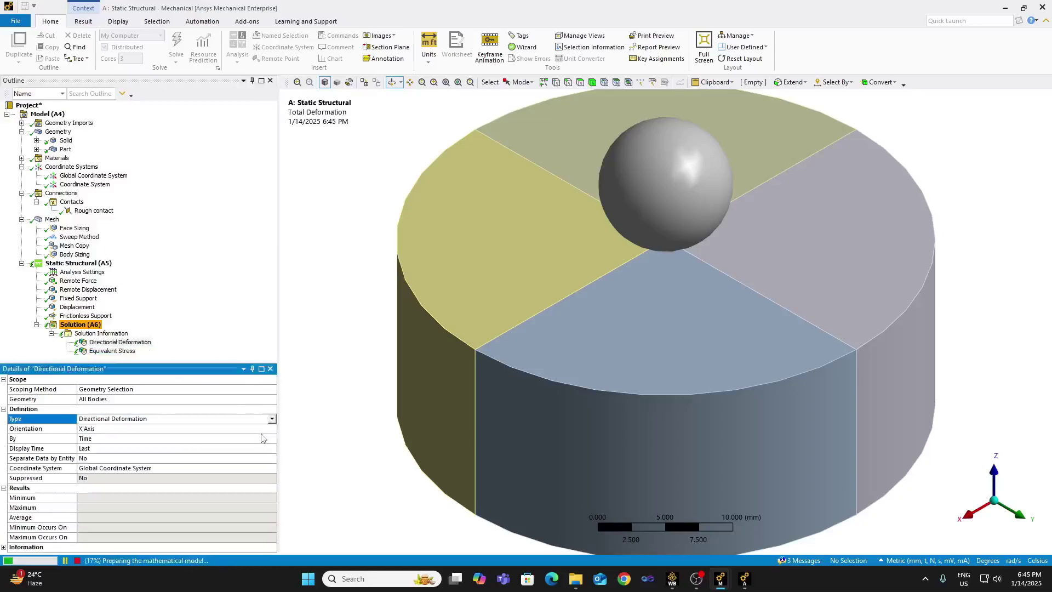
pyautogui.doubleClick(113, 427)
pyautogui.doubleClick(116, 430)
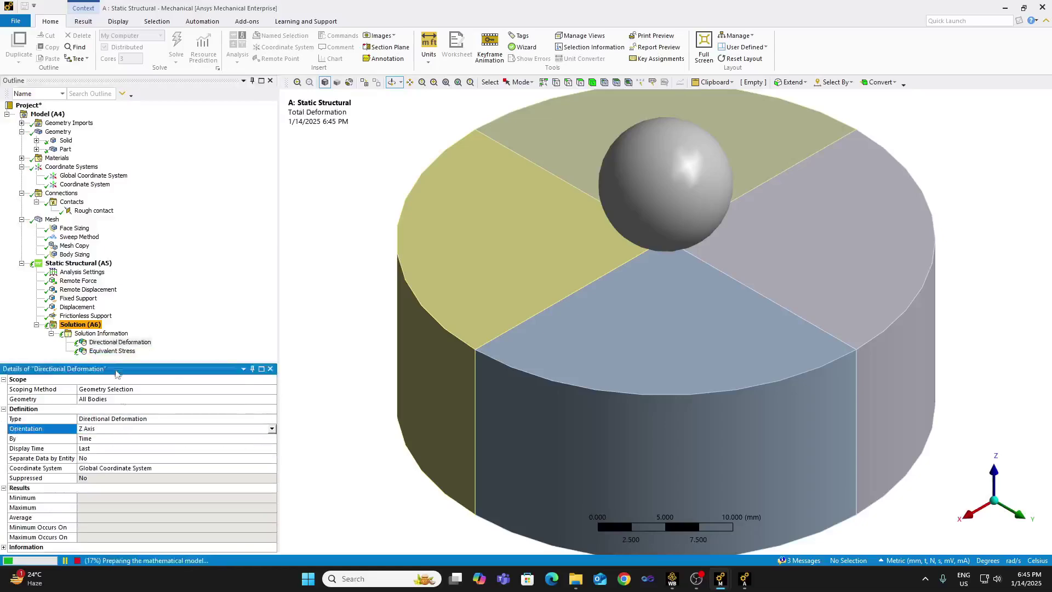
# Update the Directional Deformation and Equivalent Stress tracker results while the solver is running.
pyautogui.click(120, 341)
pyautogui.rightClick(130, 342)
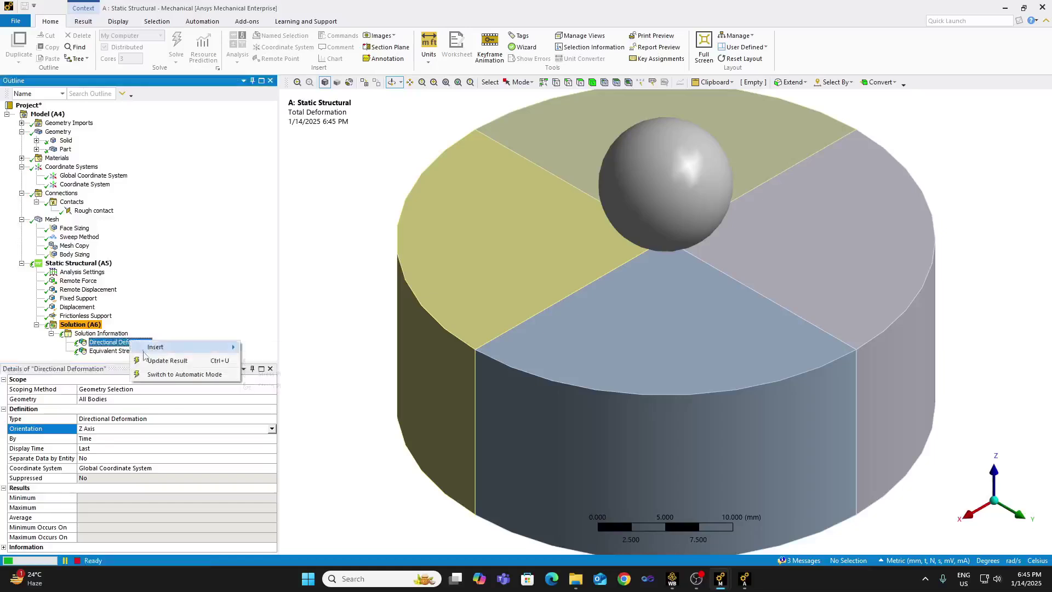
pyautogui.click(147, 360)
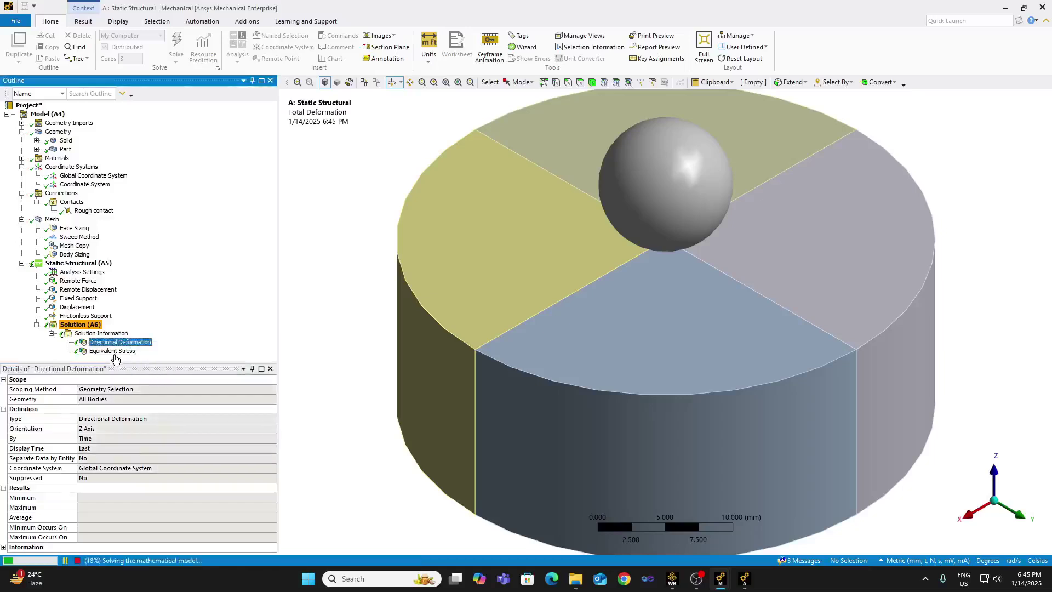
pyautogui.click(114, 353)
pyautogui.rightClick(115, 353)
pyautogui.click(142, 388)
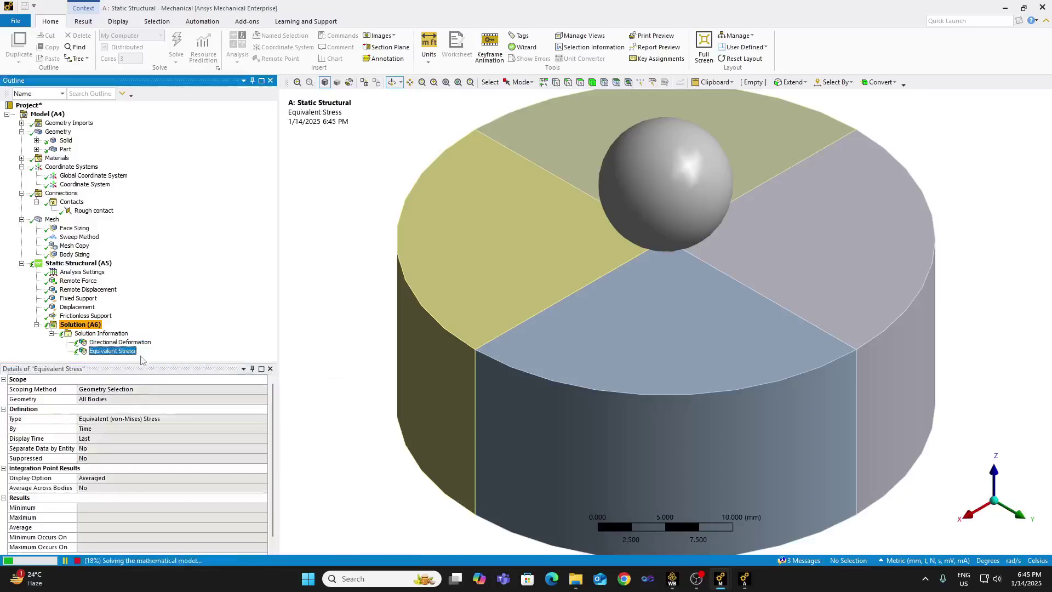
# Compare the two trackers' details, check the force convergence progress, and display the Z-axis directional deformation contour.
pyautogui.click(132, 343)
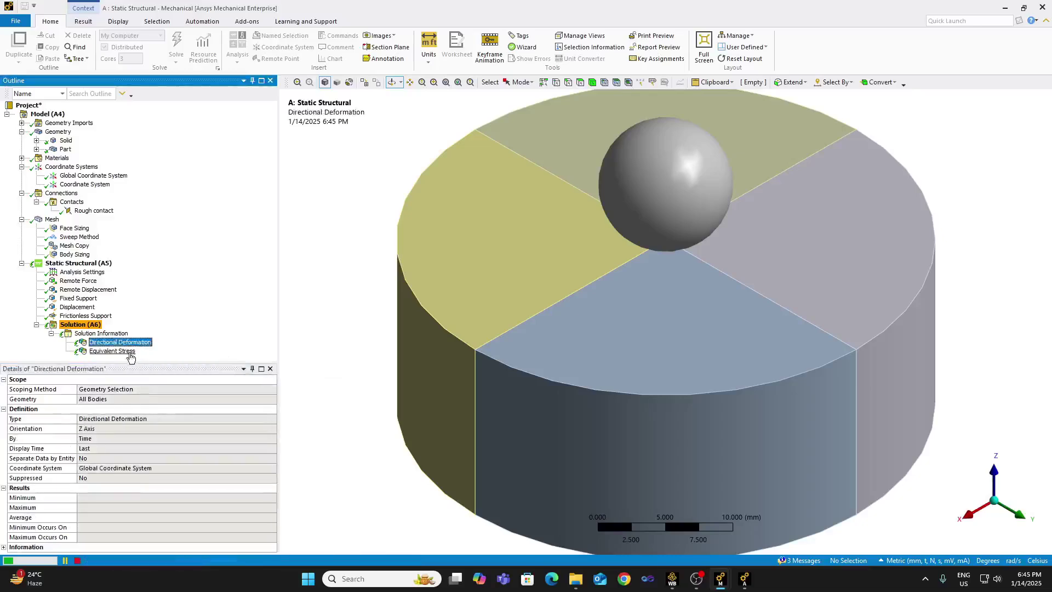
pyautogui.click(130, 353)
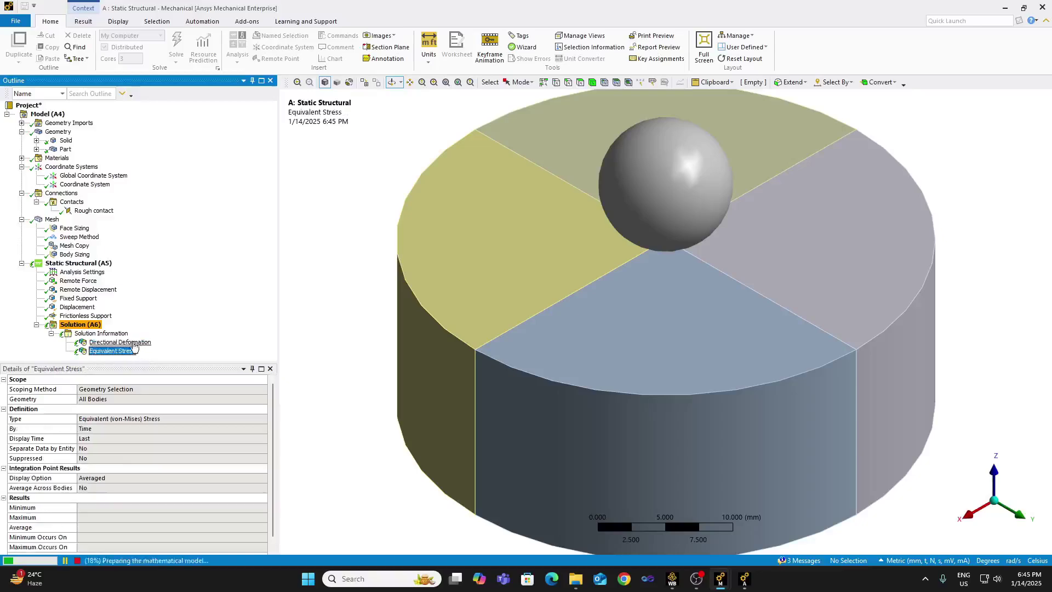
pyautogui.click(106, 335)
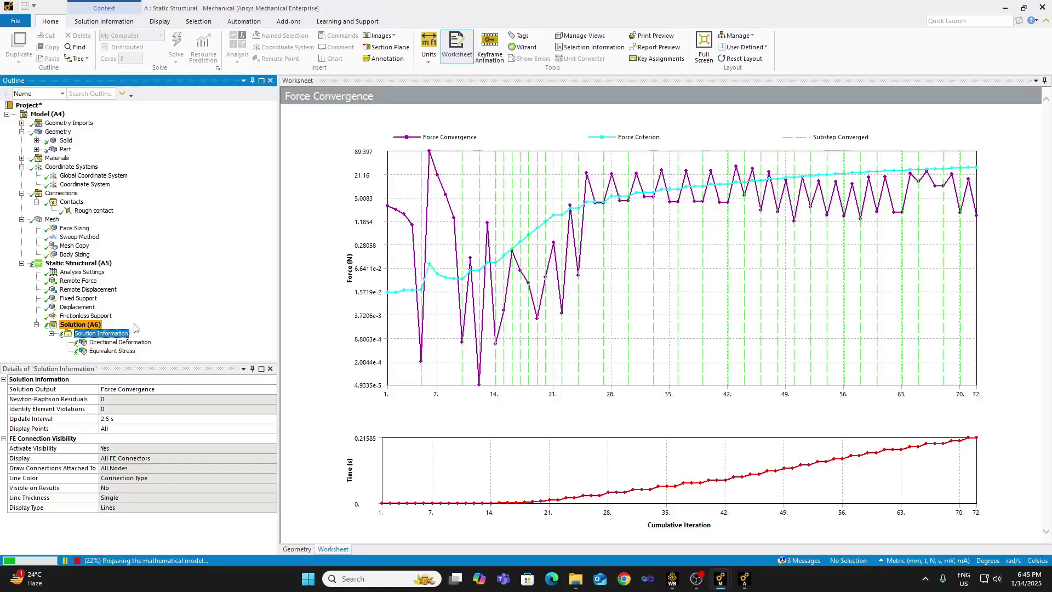
pyautogui.click(146, 343)
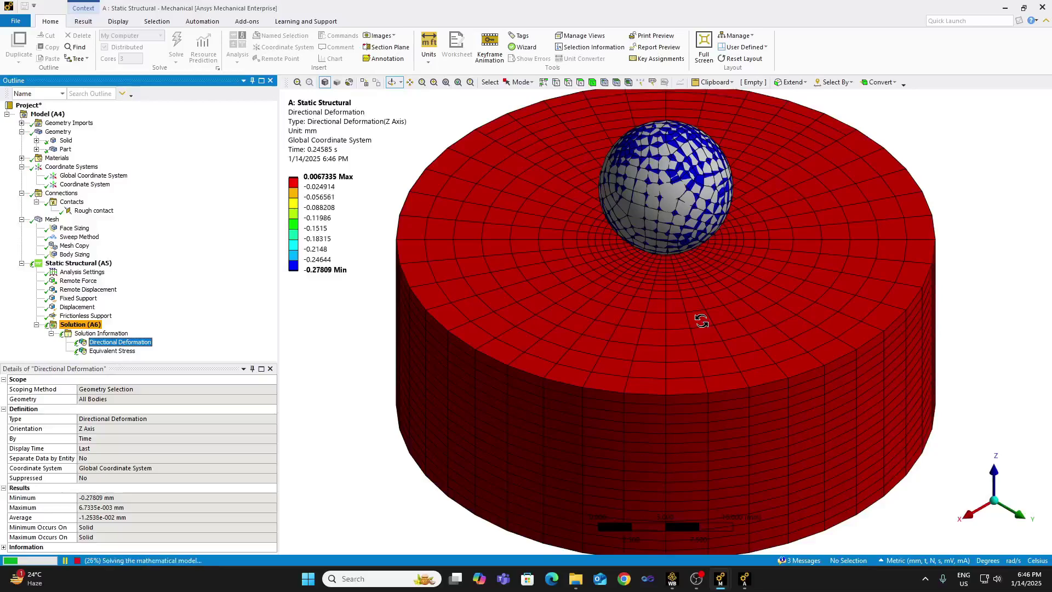
# Set the Solution Information's output to Solver Output and read through the solver log.
pyautogui.click(101, 333)
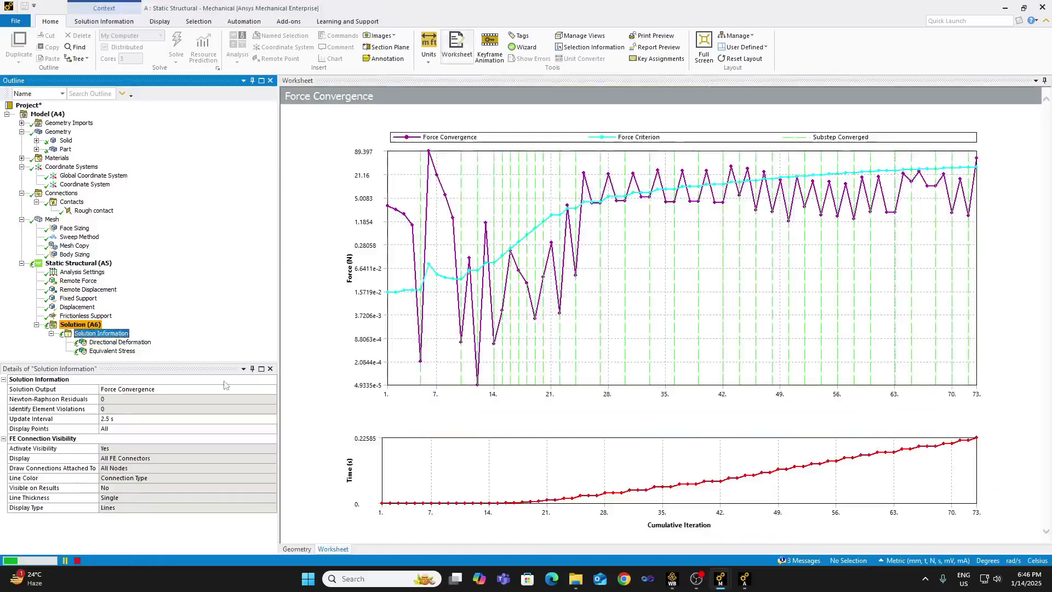
pyautogui.click(269, 389)
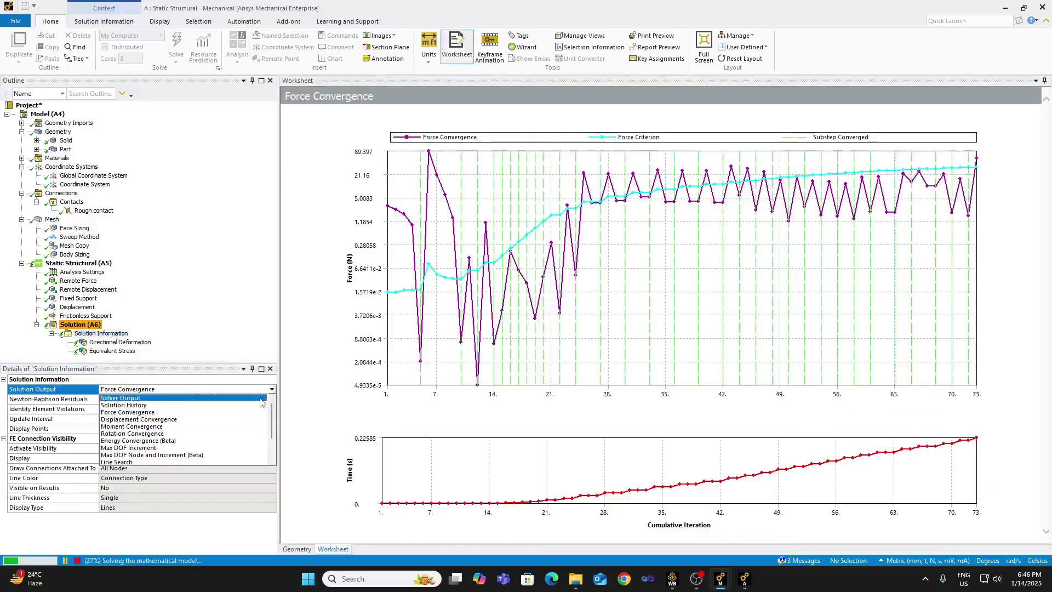
pyautogui.click(260, 398)
pyautogui.scroll(-15, 931, 389)
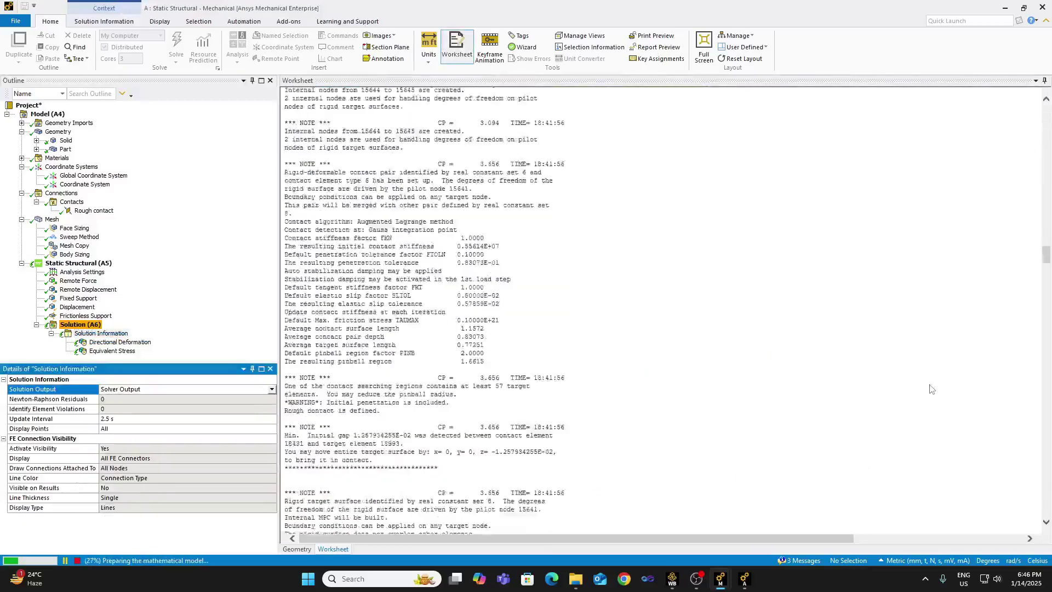
pyautogui.scroll(-20, 932, 389)
pyautogui.scroll(12, 932, 389)
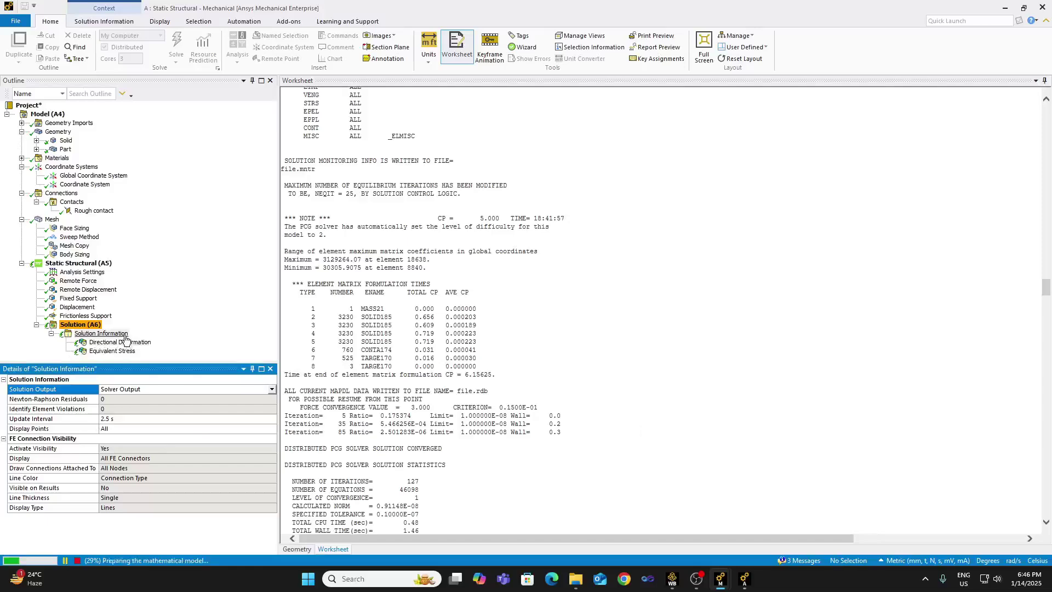
# Examine the Directional Deformation contour and the Equivalent Stress tracker's results at the current solution time.
pyautogui.click(123, 343)
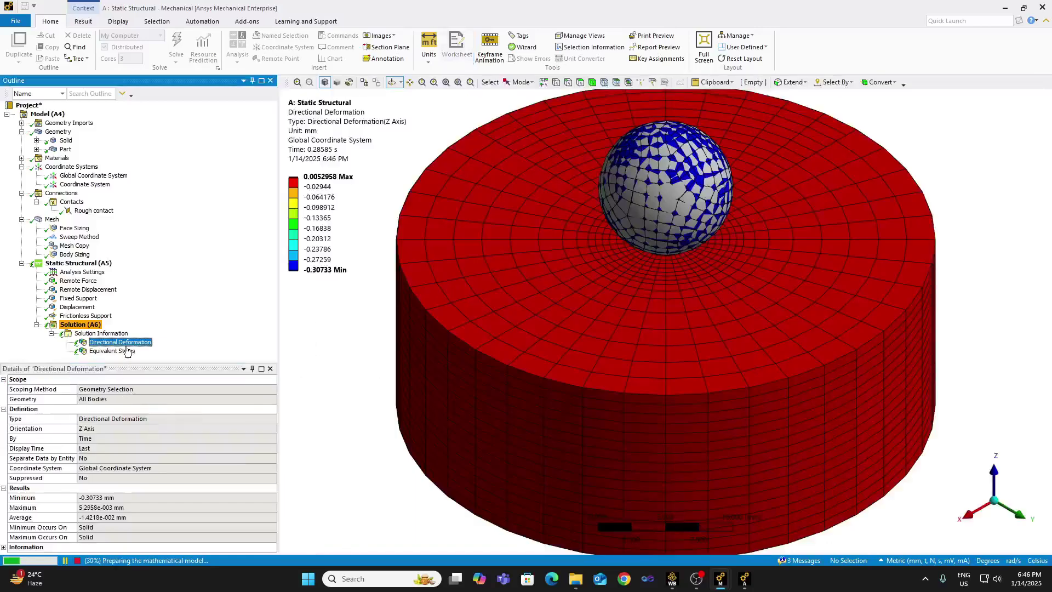
pyautogui.click(126, 350)
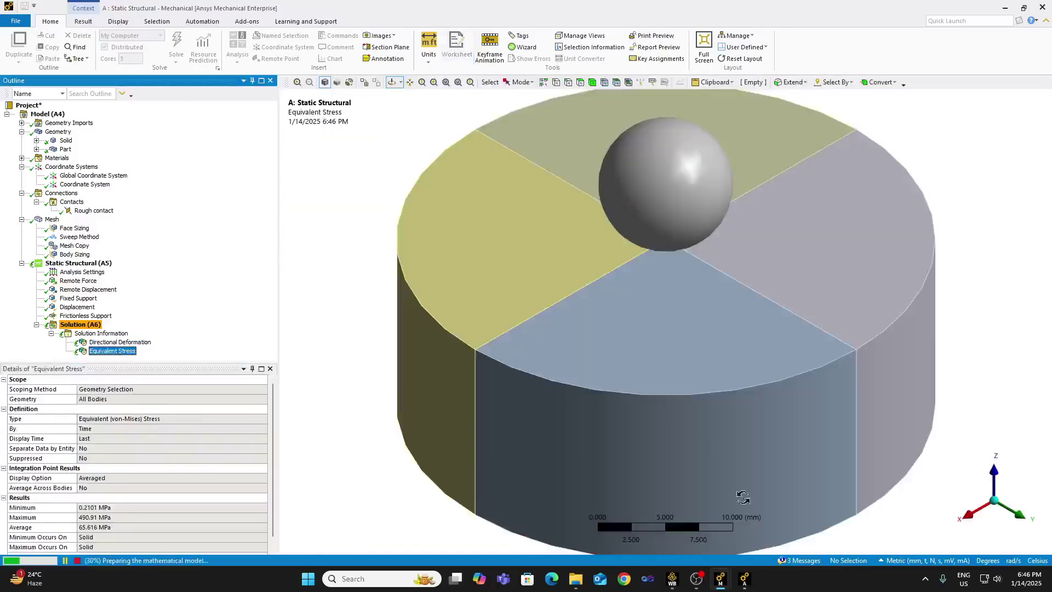
pyautogui.click(696, 579)
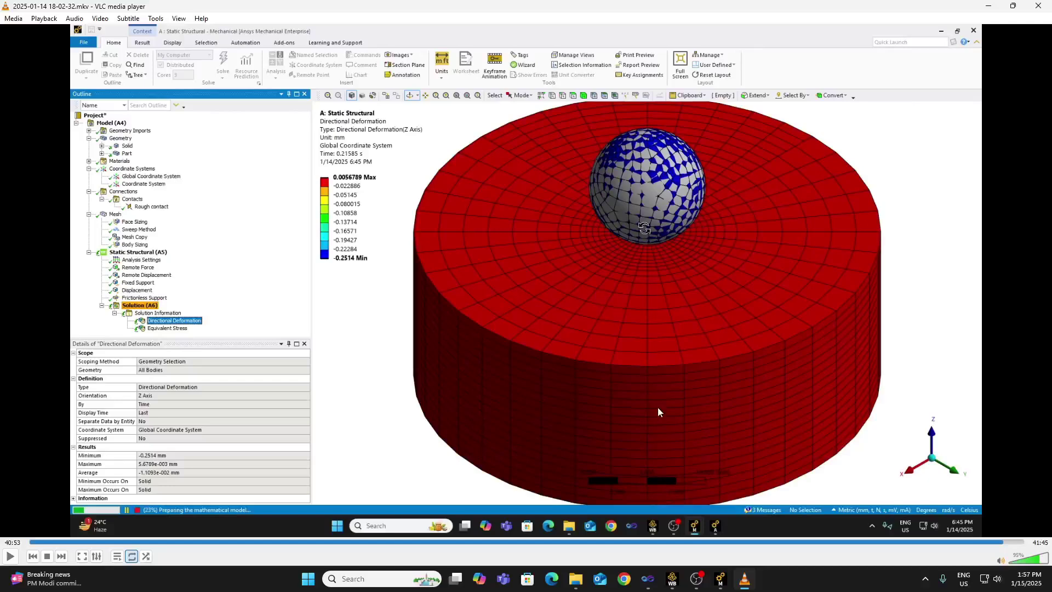
# Switch to the solved model in Ansys Mechanical, show all bodies of the mesh, and display the geometry.
pyautogui.moveTo(720, 579)
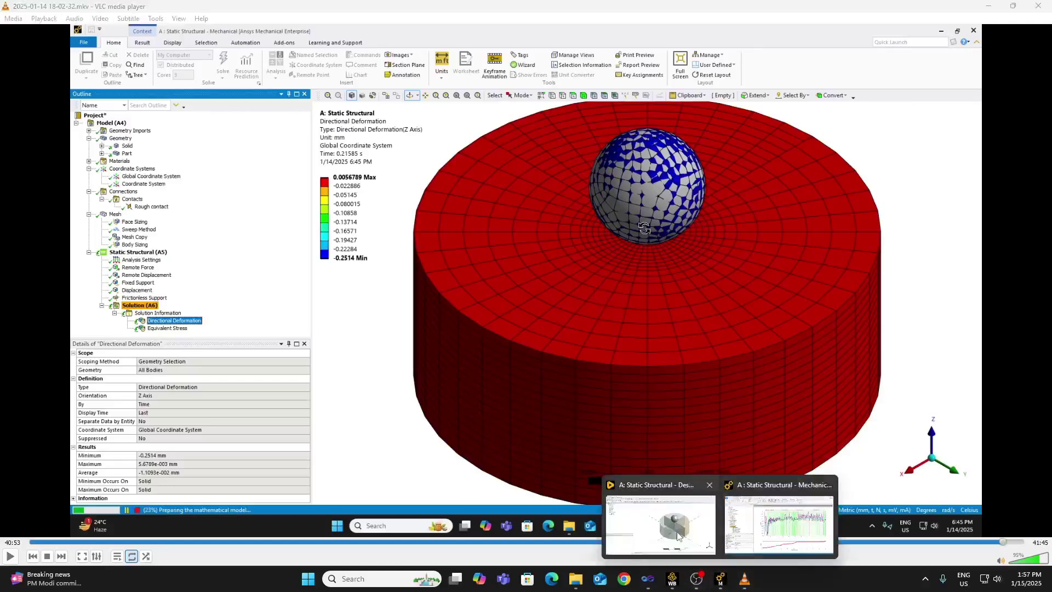
pyautogui.click(740, 553)
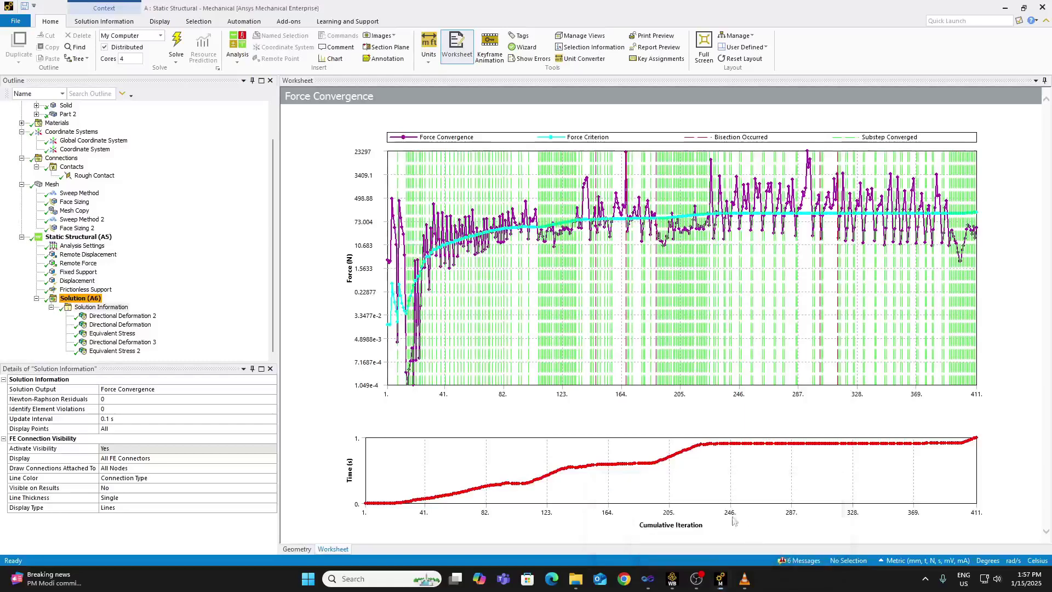
pyautogui.click(52, 184)
pyautogui.rightClick(399, 265)
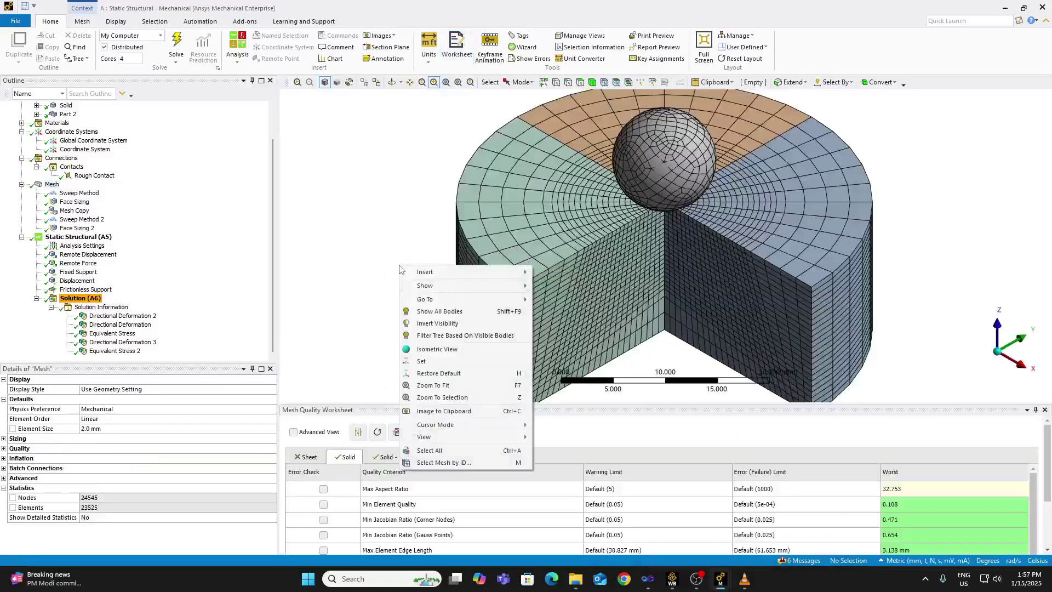
pyautogui.click(438, 307)
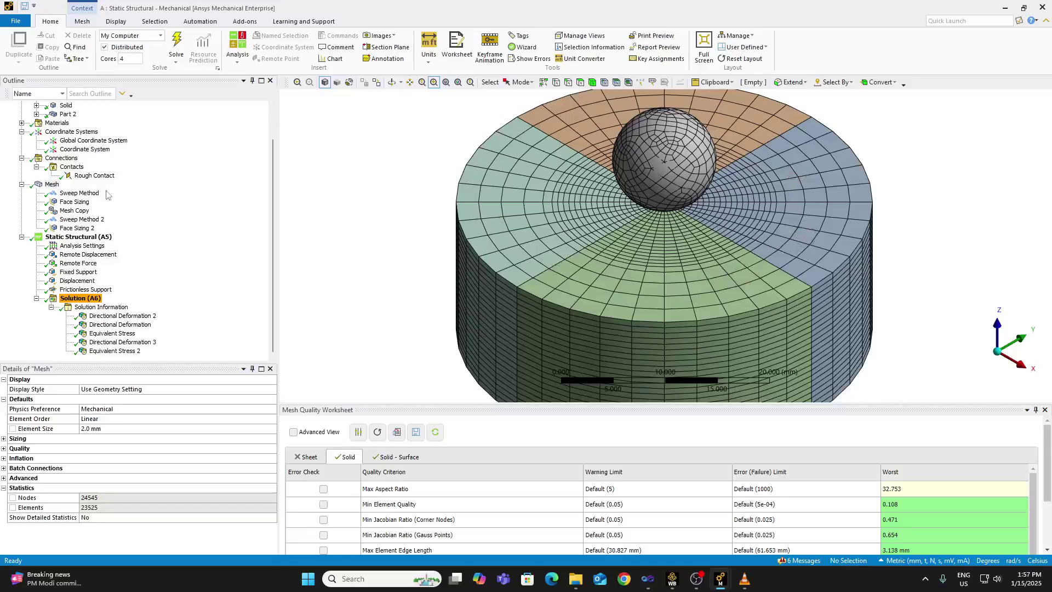
pyautogui.scroll(2, 145, 167)
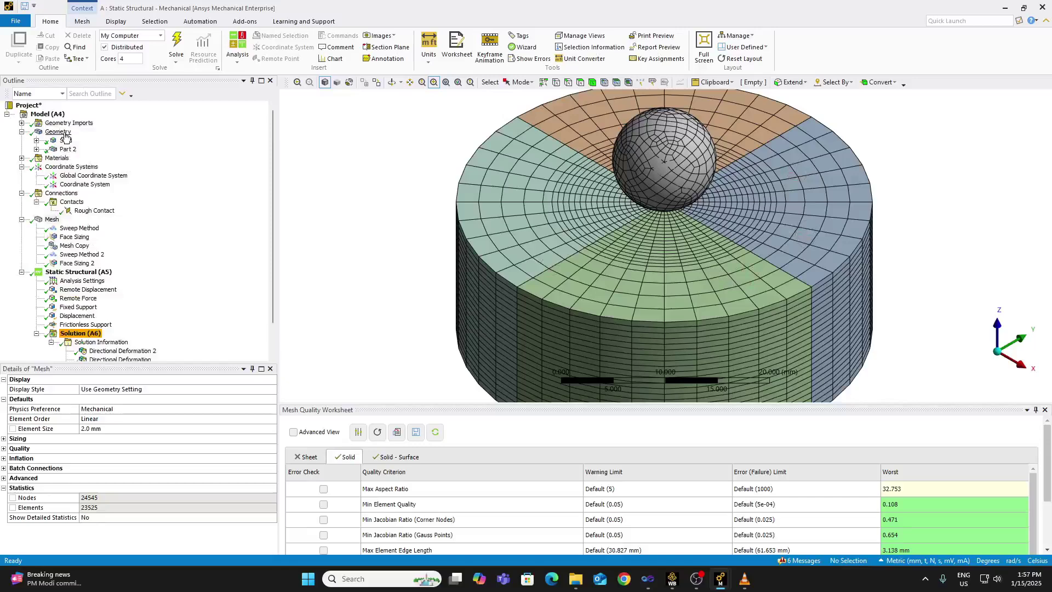
pyautogui.click(63, 133)
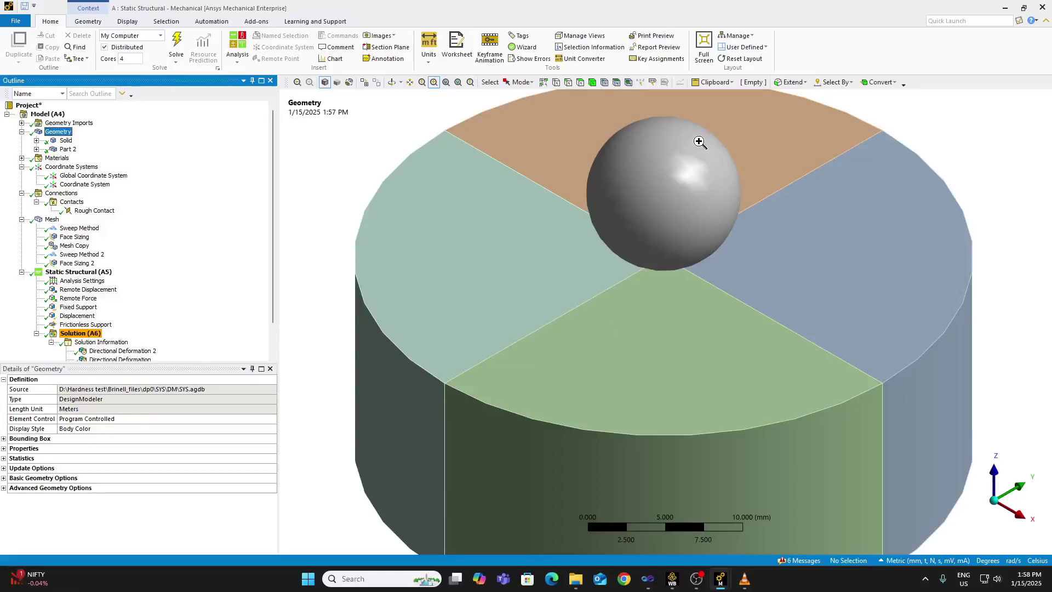
# Switch to VLC media player to view the paused recording of the earlier model, and return to Ansys Mechanical.
pyautogui.click(743, 578)
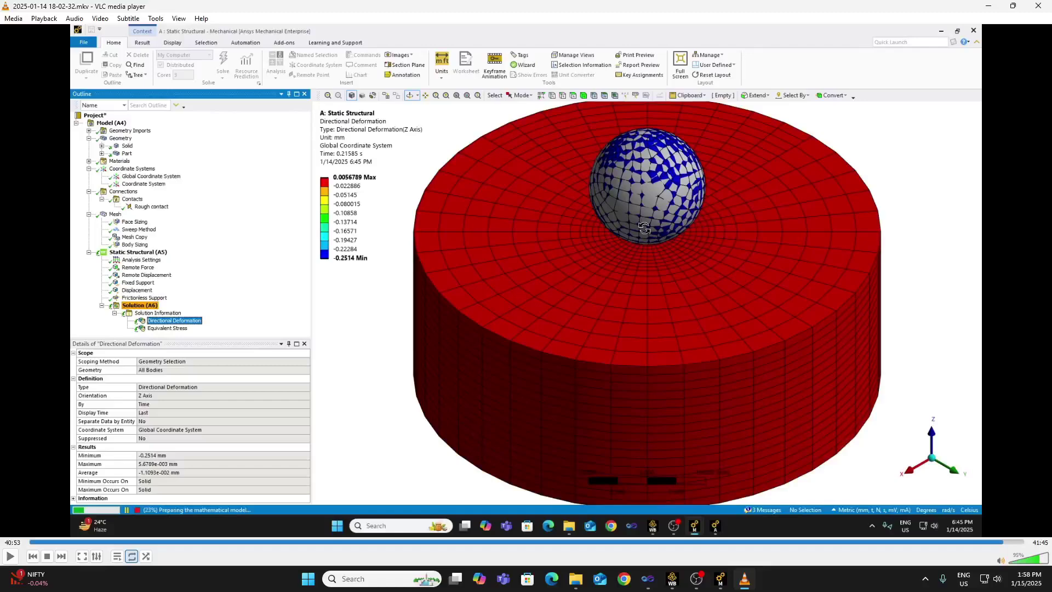
pyautogui.moveTo(717, 580)
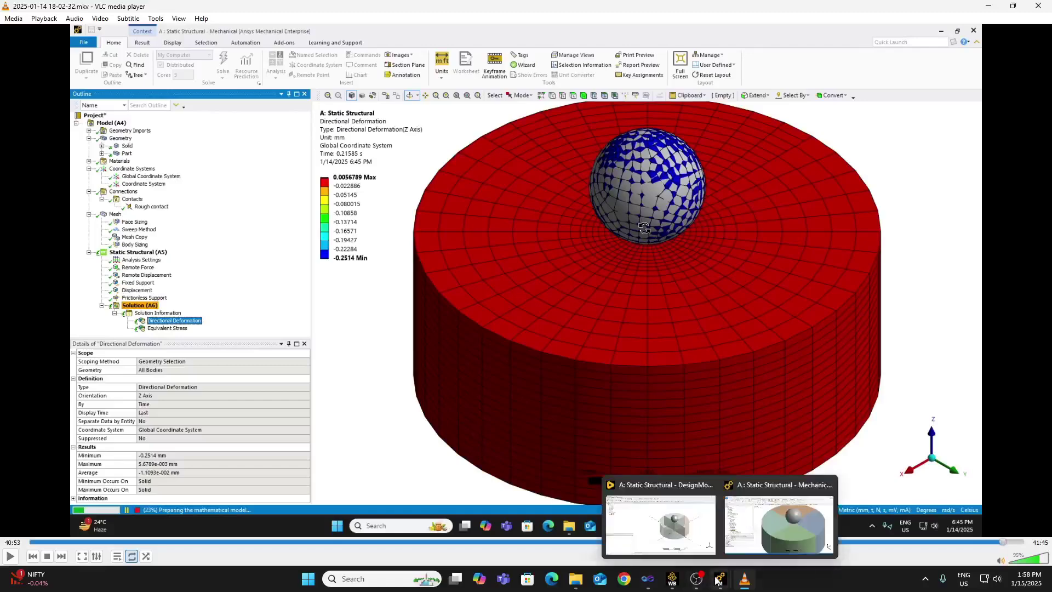
pyautogui.click(778, 520)
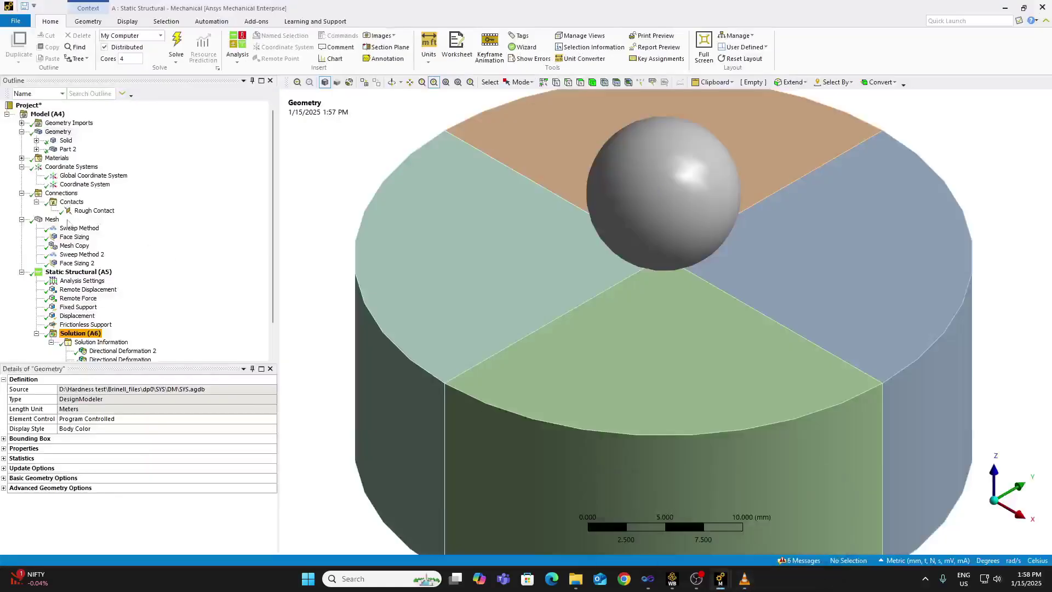
# Review the body scoping and settings of the Mesh Copy, Sweep Method and Sweep Method 2 mesh controls.
pyautogui.click(75, 246)
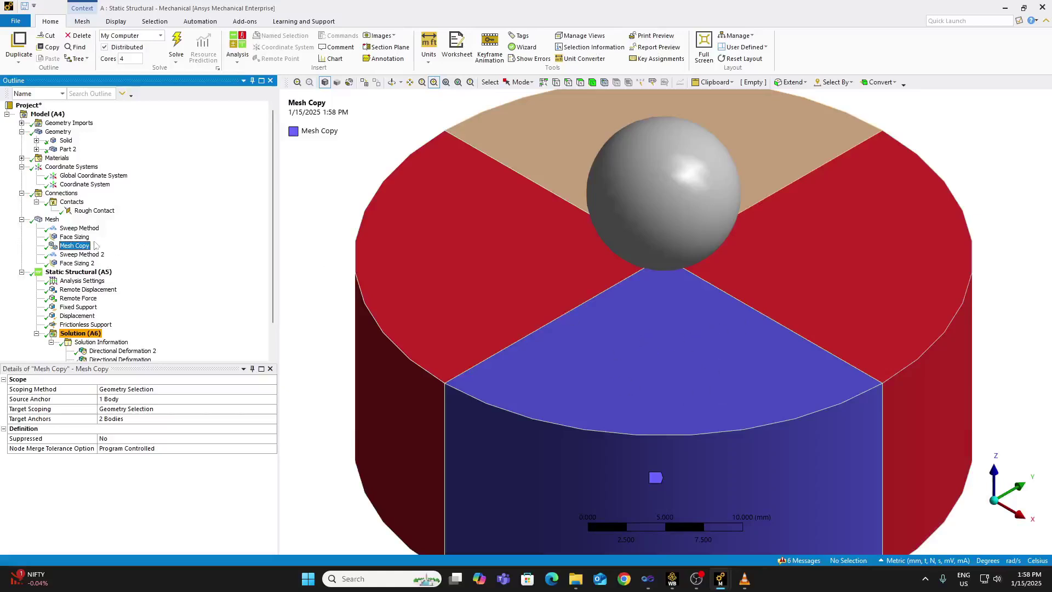
pyautogui.click(82, 228)
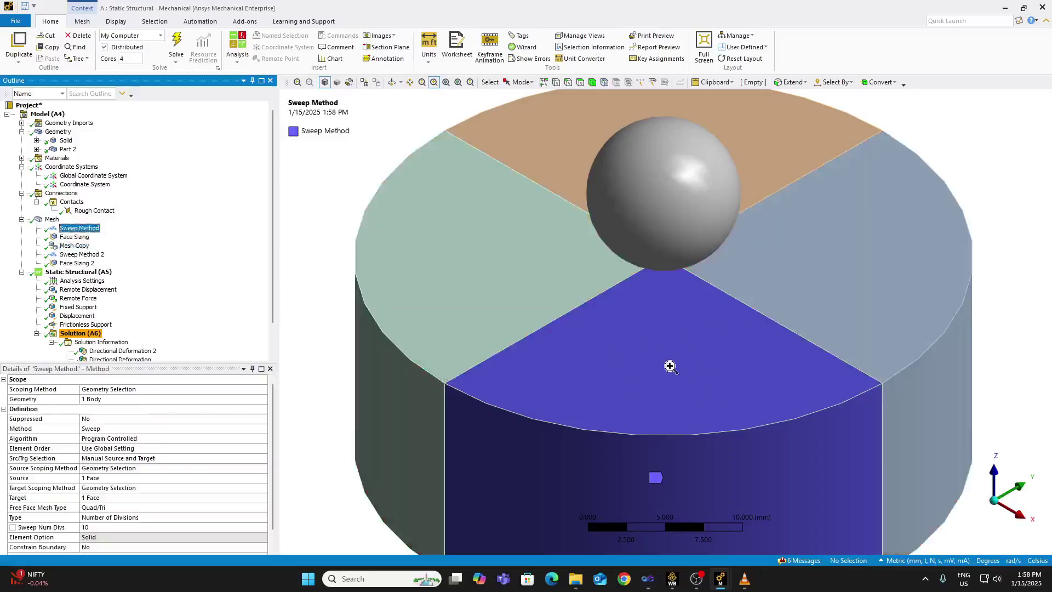
pyautogui.click(76, 246)
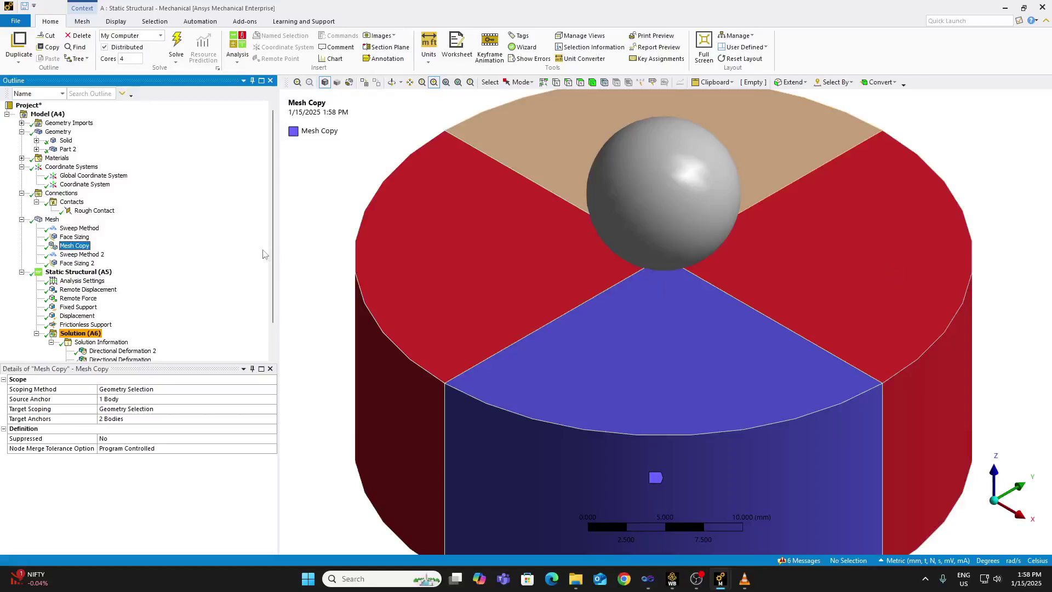
pyautogui.click(82, 255)
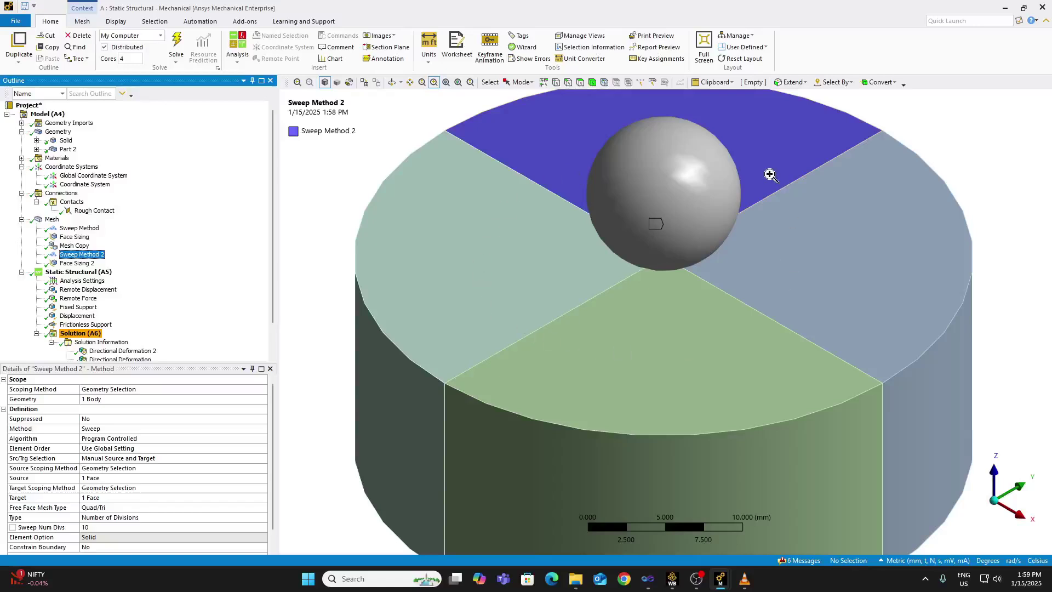
# Examine the bodies of Part 2 and compare the block's generated mesh with the quarter assigned to Sweep Method 2.
pyautogui.click(70, 150)
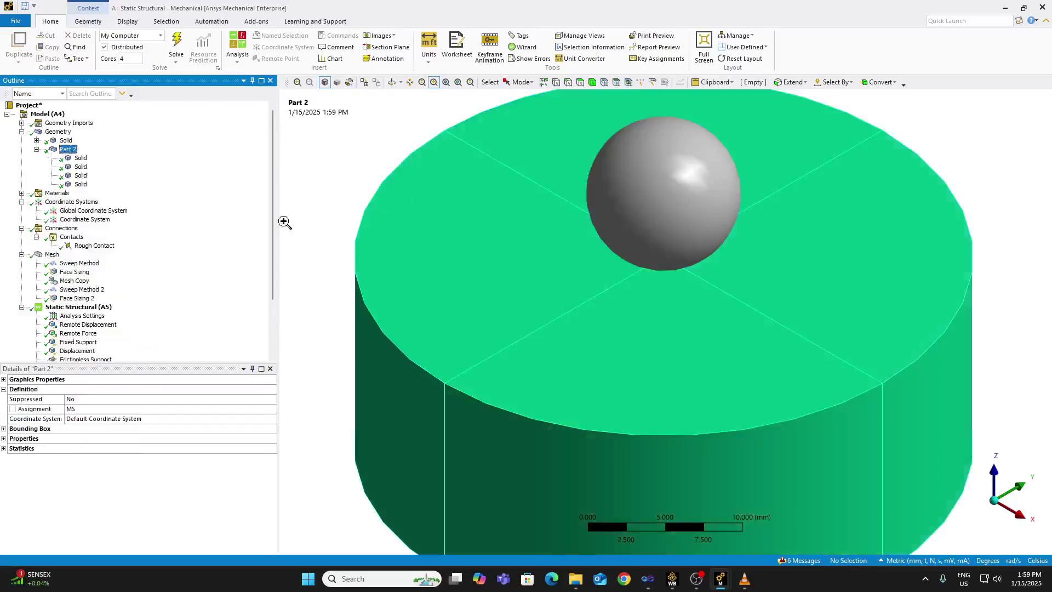
pyautogui.scroll(-1, 273, 252)
pyautogui.scroll(-2, 273, 252)
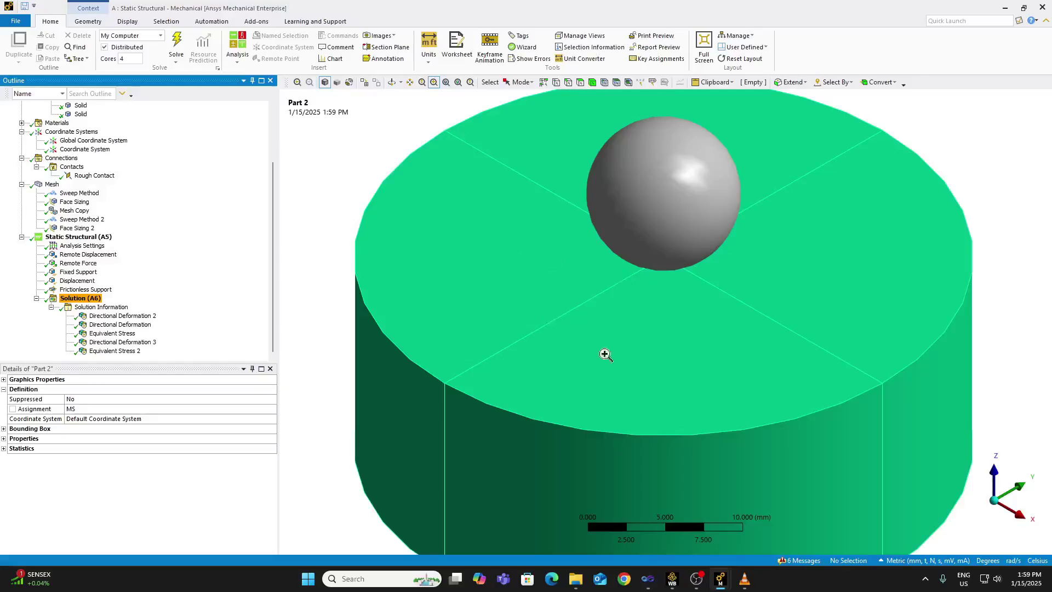
pyautogui.click(50, 184)
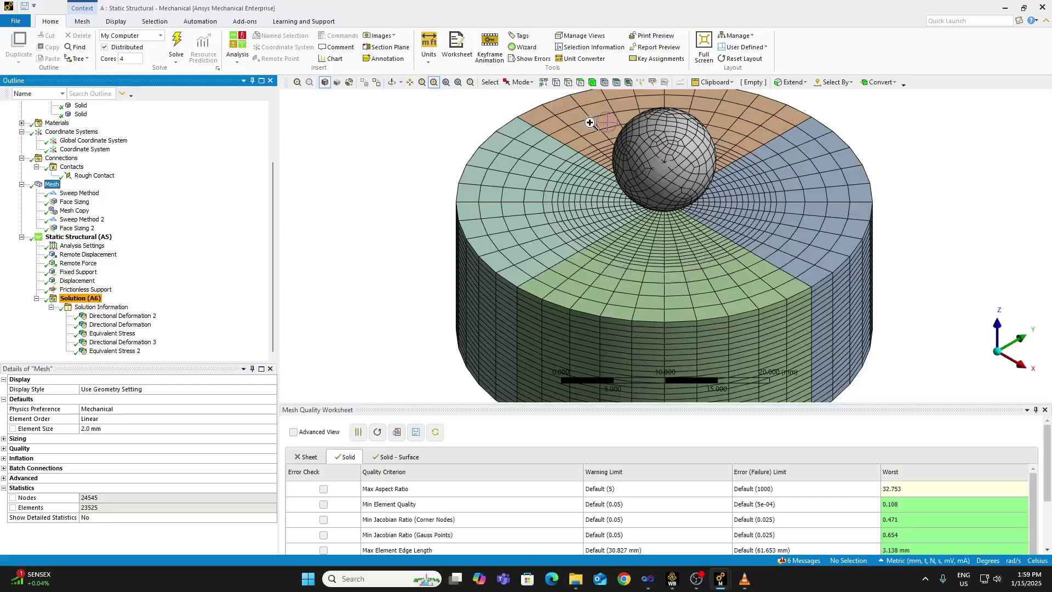
pyautogui.click(92, 220)
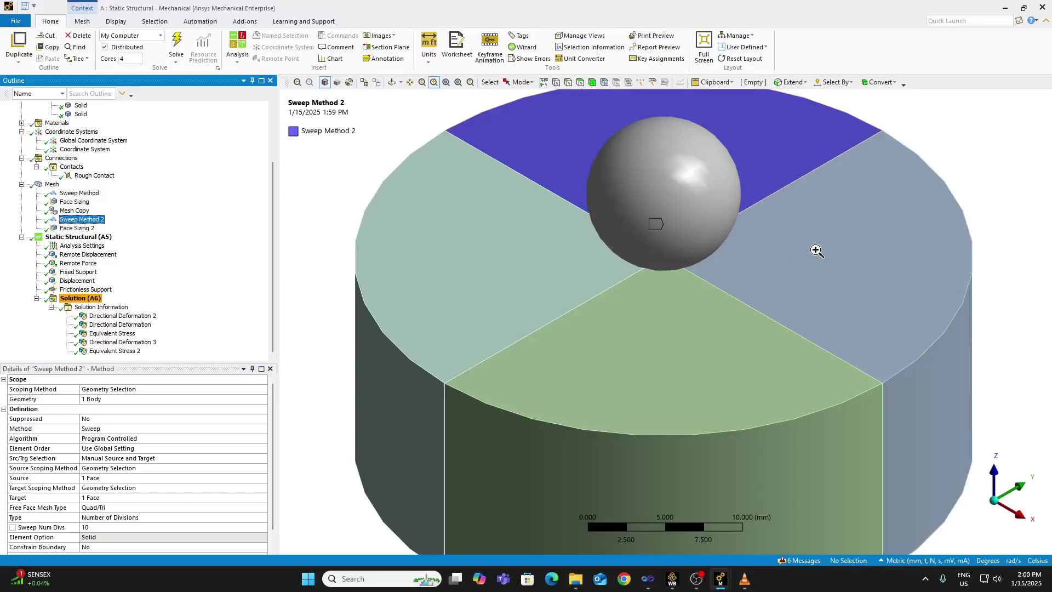
pyautogui.click(55, 186)
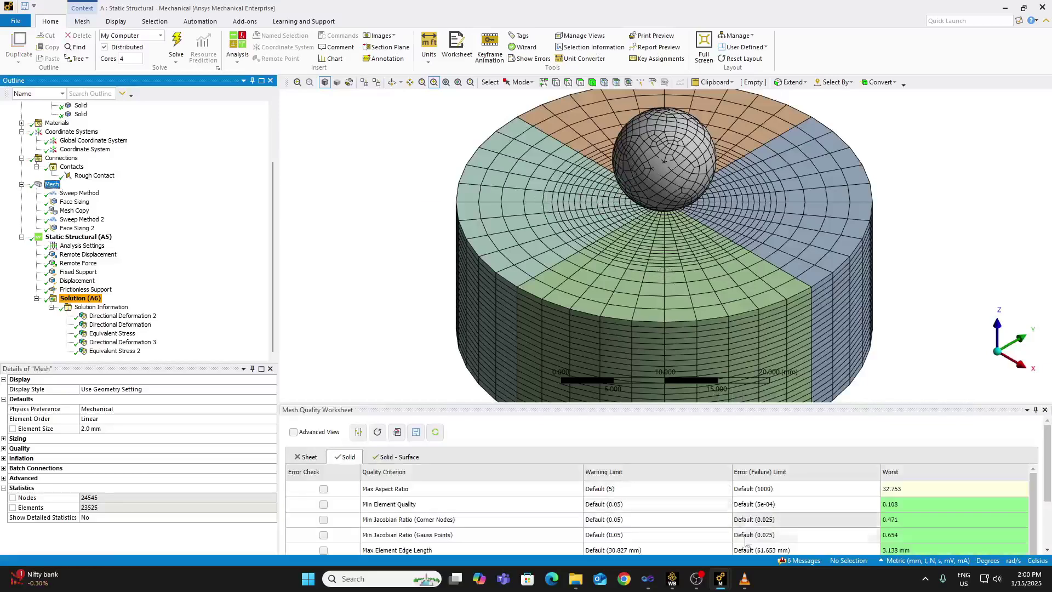
# Switch to VLC media player to view the earlier model's block mesh, and return to Ansys Mechanical.
pyautogui.click(744, 580)
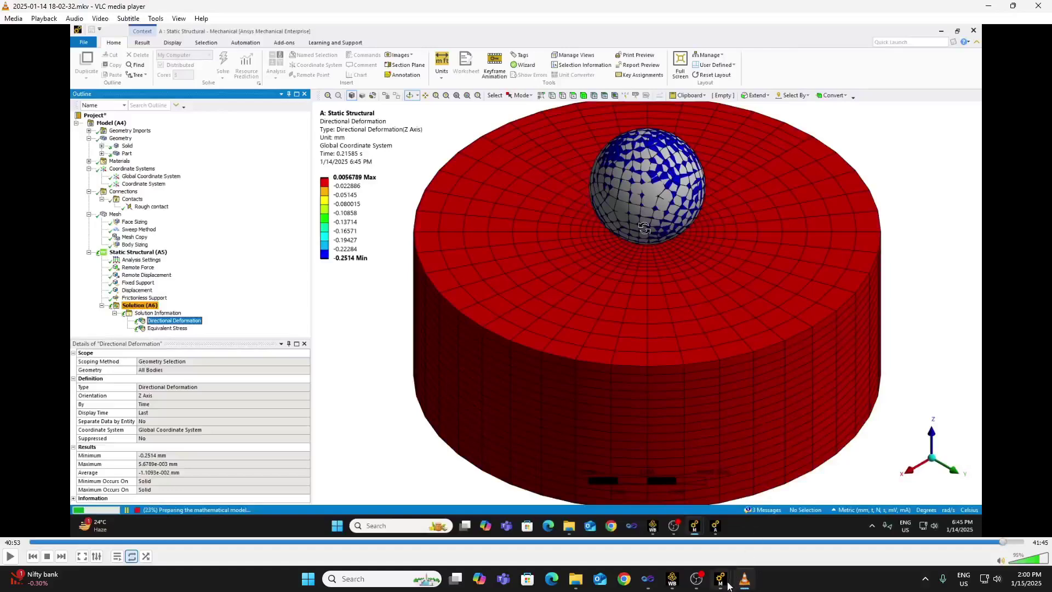
pyautogui.moveTo(720, 579)
pyautogui.click(760, 534)
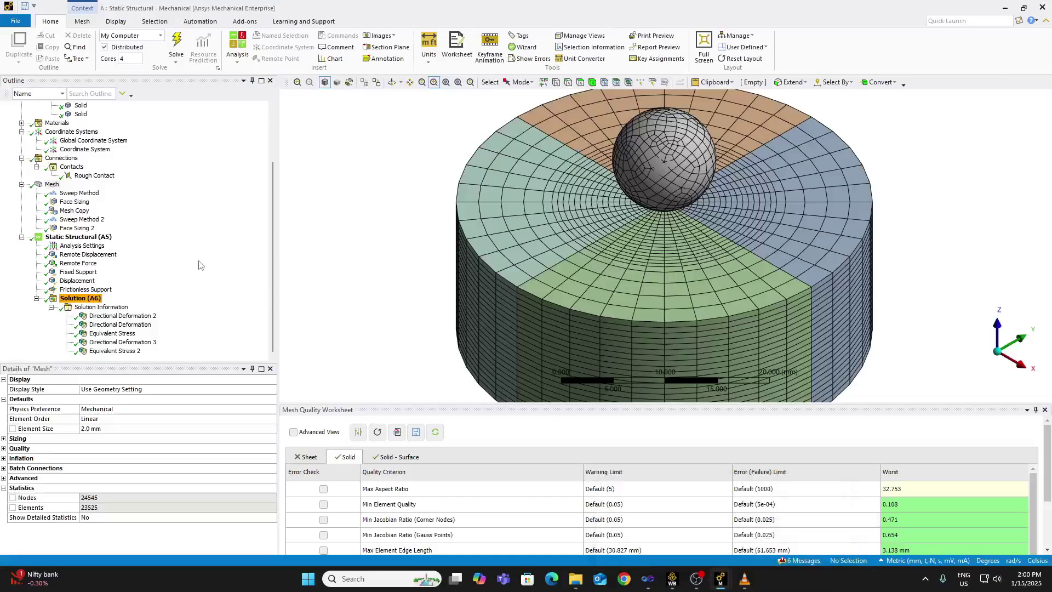
# Review the step, solver and nonlinear controls in the Analysis Settings.
pyautogui.click(82, 245)
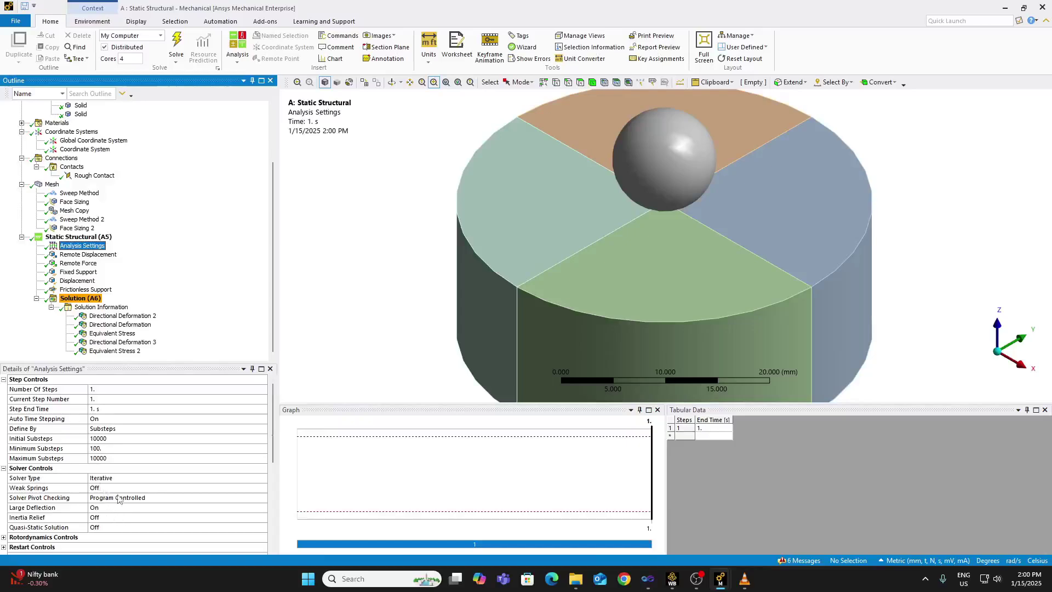
pyautogui.click(270, 452)
pyautogui.scroll(-1, 270, 453)
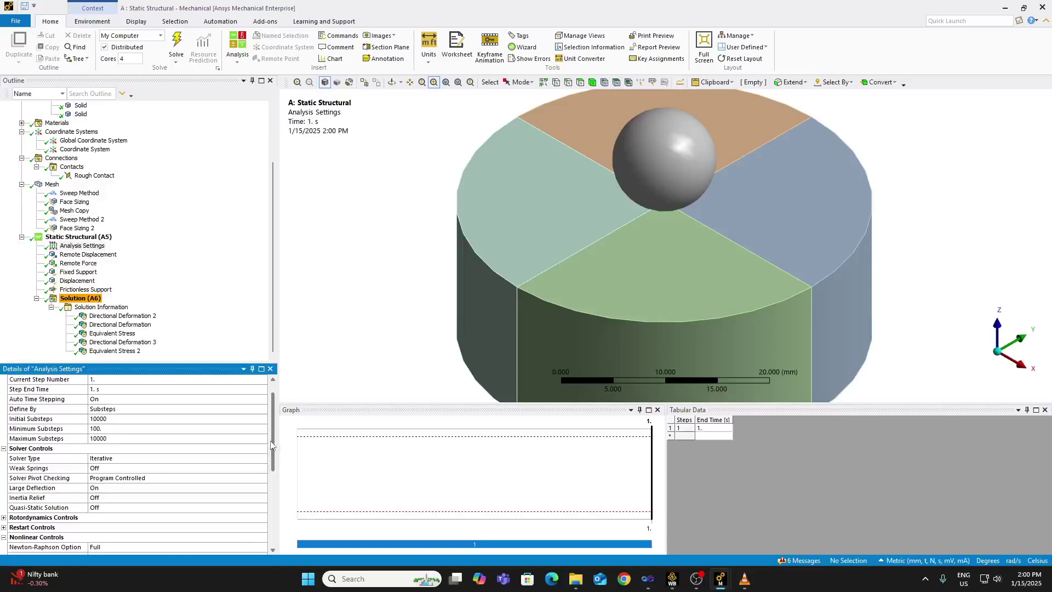
pyautogui.scroll(-4, 274, 446)
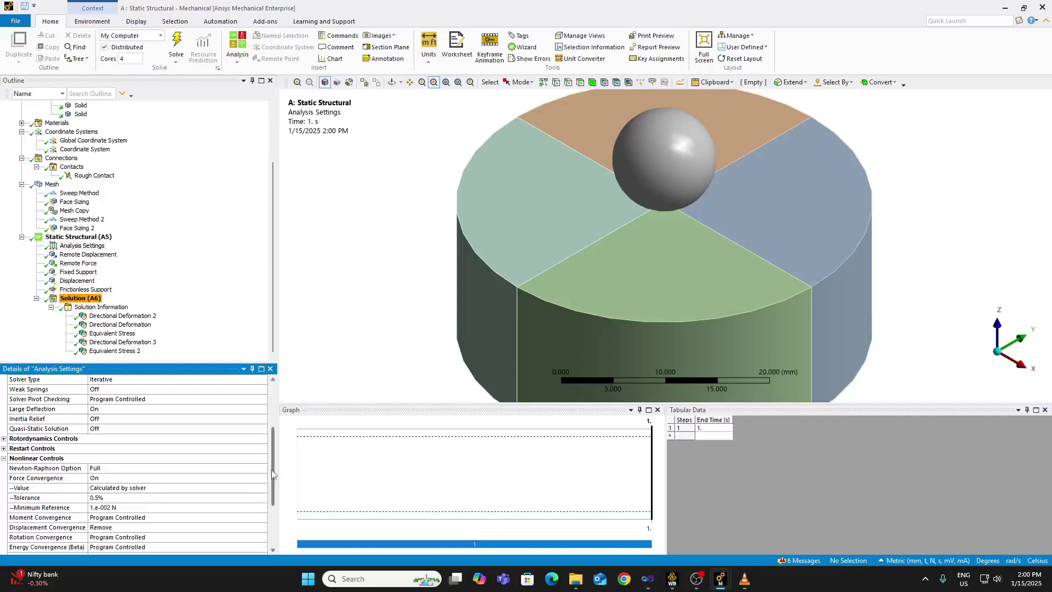
pyautogui.scroll(-2, 272, 493)
pyautogui.moveTo(272, 493); pyautogui.dragTo(272, 500)
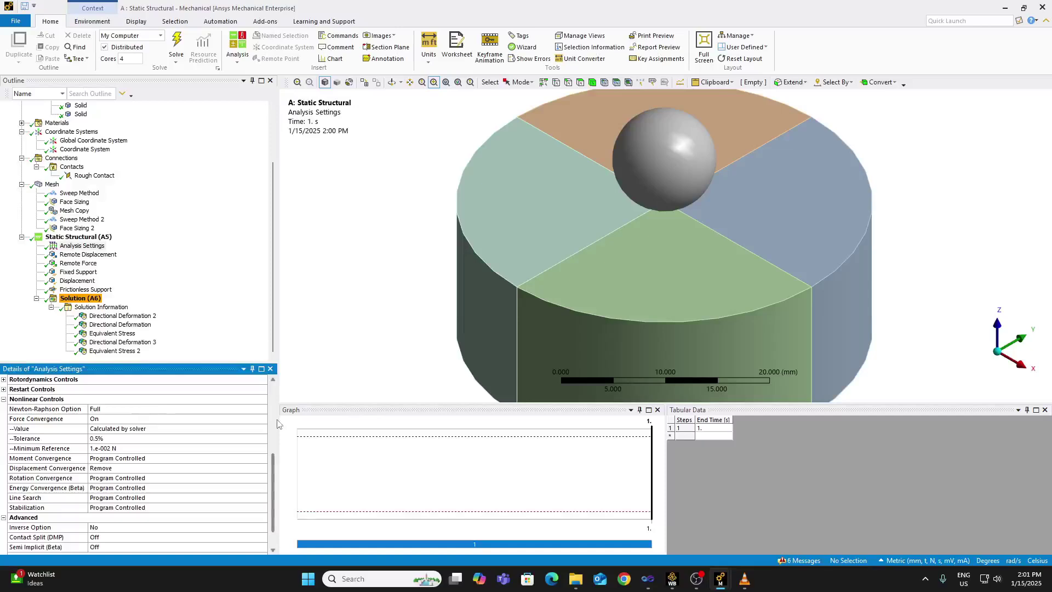
# Check the mesh's node and element statistics, and view the Force Convergence chart and Directional Deformation 2 tracker.
pyautogui.click(52, 184)
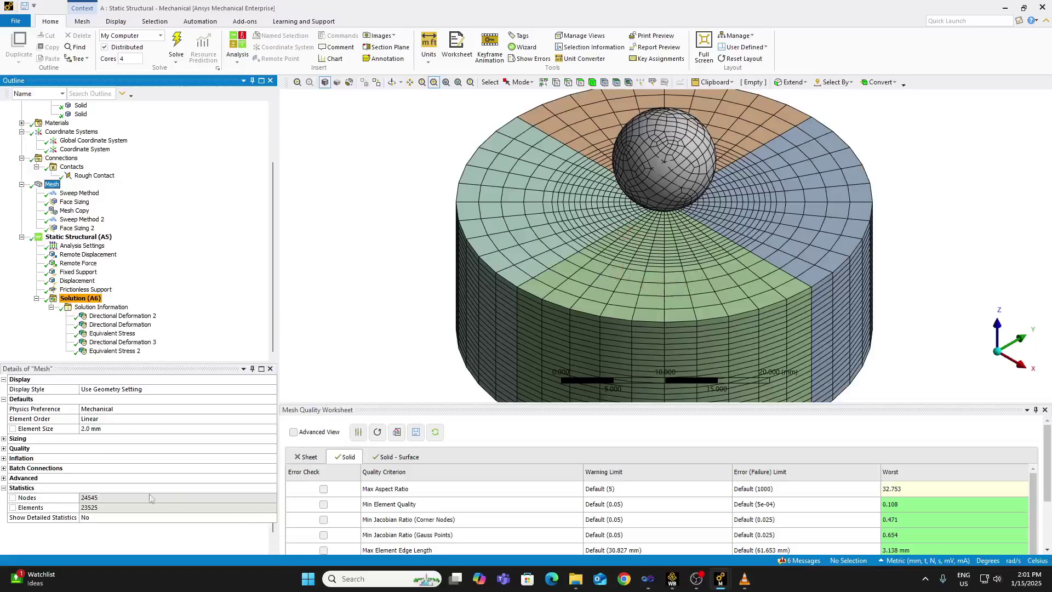
pyautogui.click(95, 497)
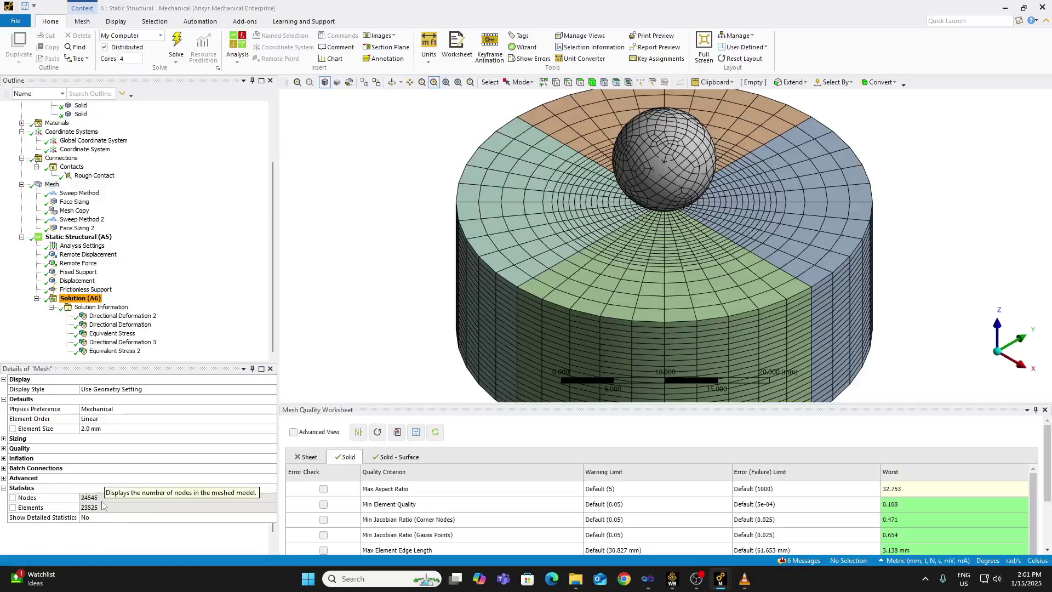
pyautogui.click(123, 310)
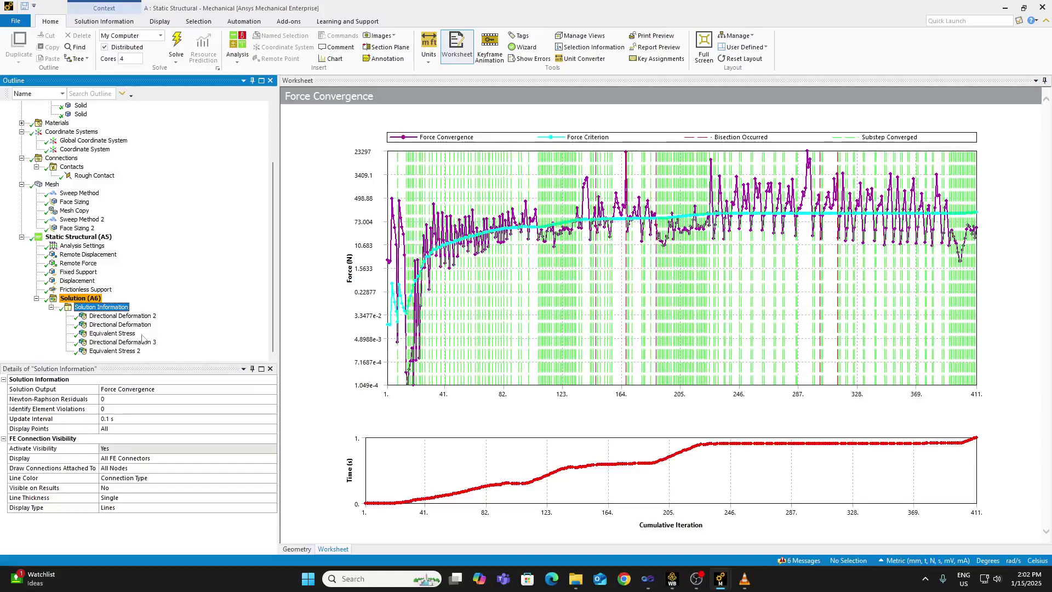
pyautogui.click(133, 316)
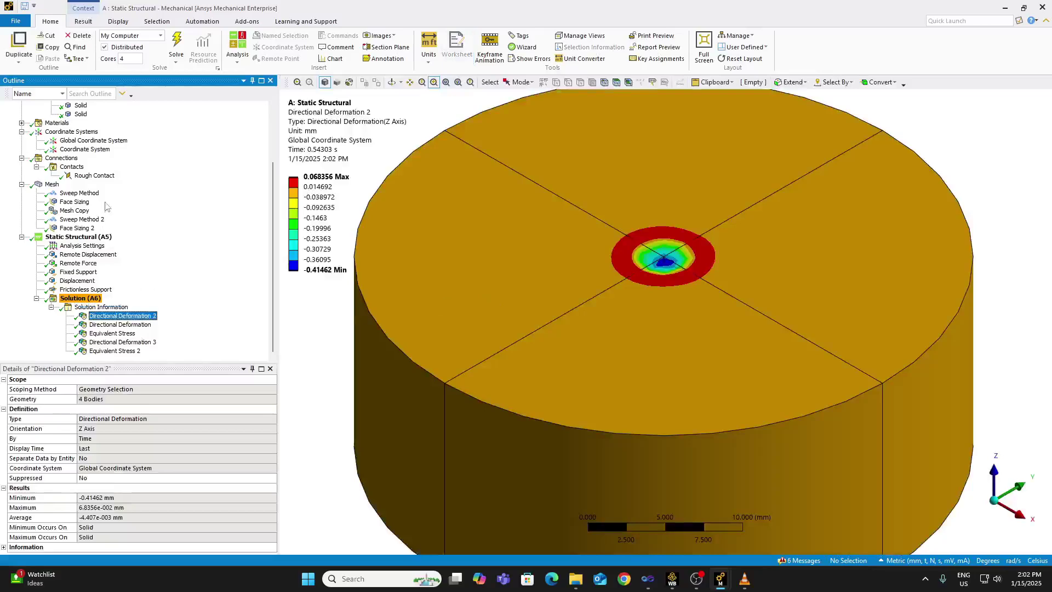
# Review the Rough Contact's scope, definition and advanced settings alongside the Force Convergence chart.
pyautogui.click(94, 175)
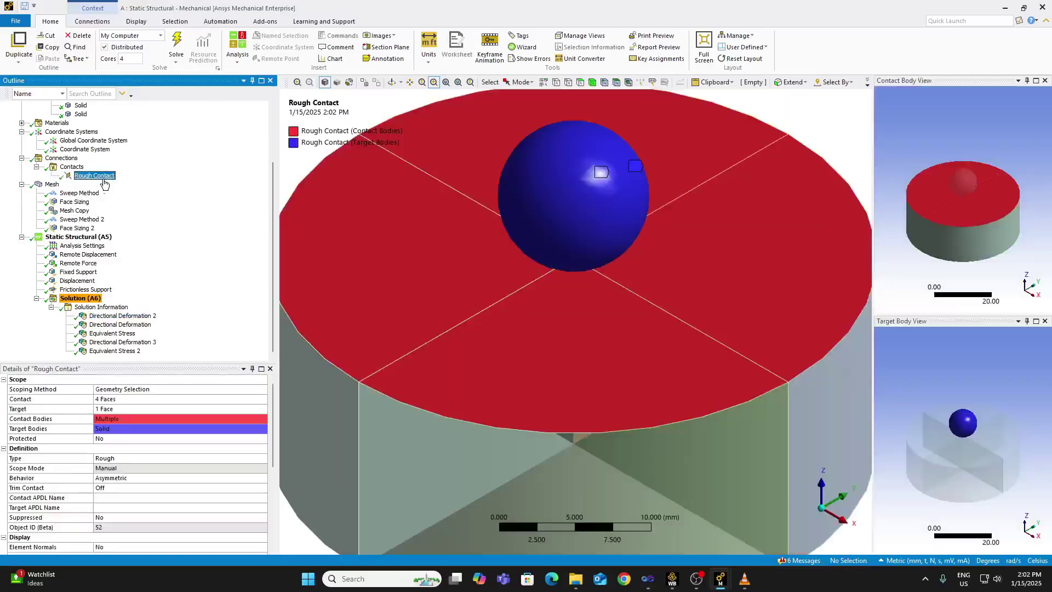
pyautogui.scroll(-5, 255, 468)
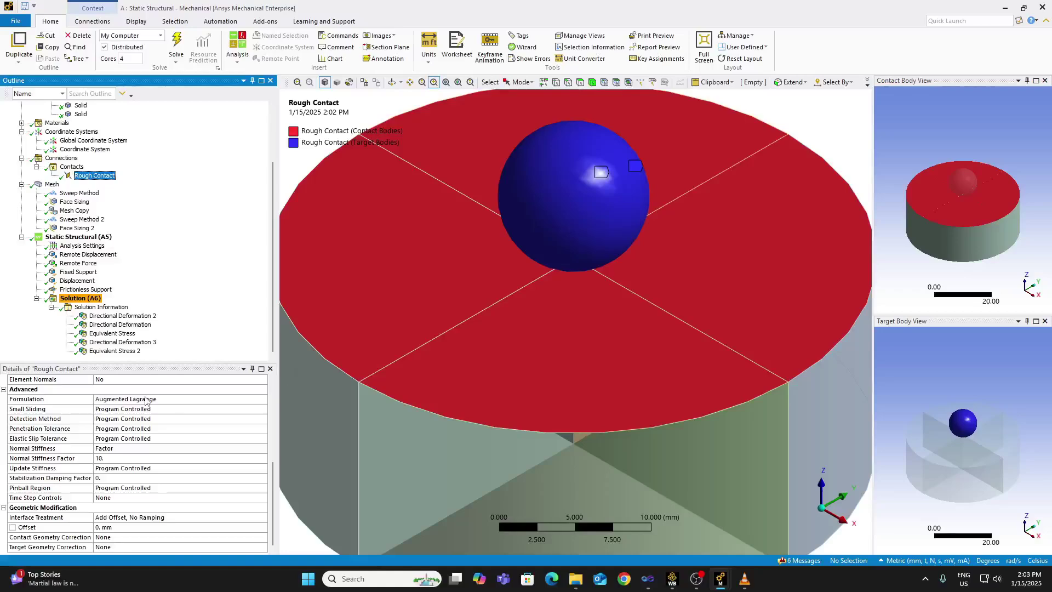
pyautogui.click(126, 308)
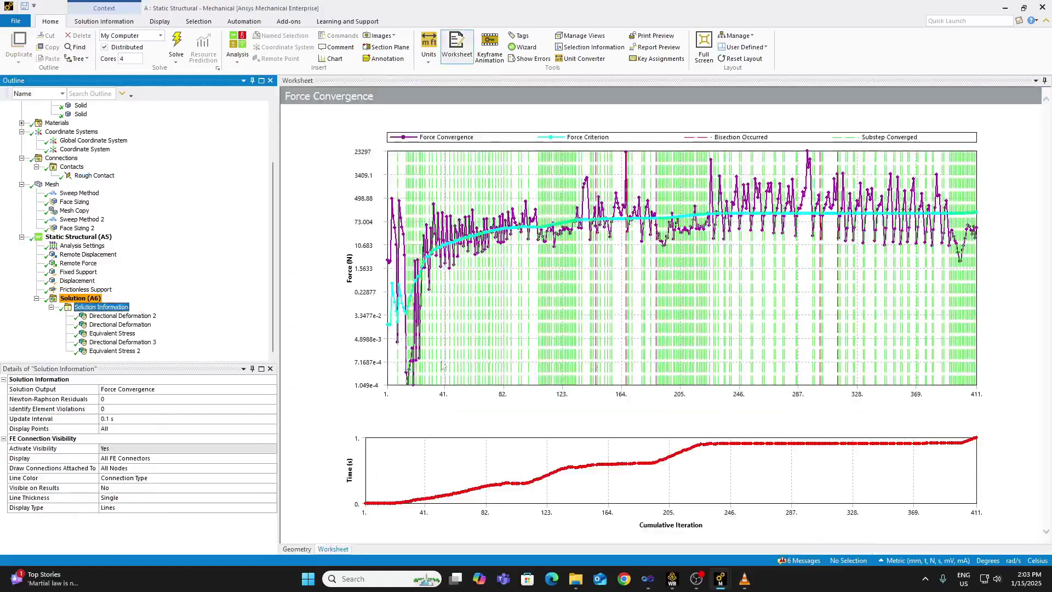
pyautogui.click(92, 176)
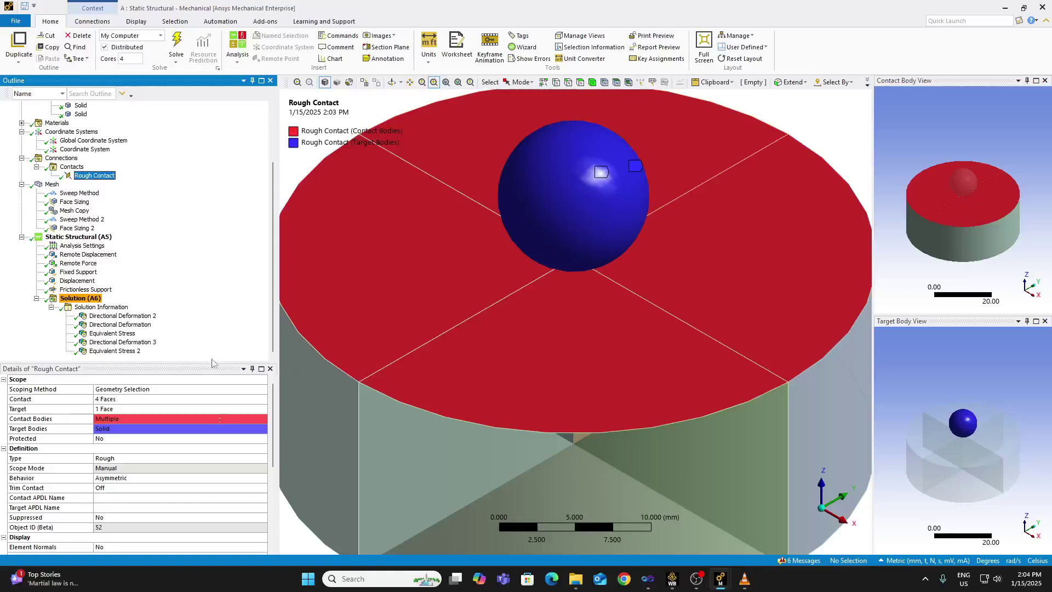
pyautogui.moveTo(272, 419); pyautogui.dragTo(280, 478)
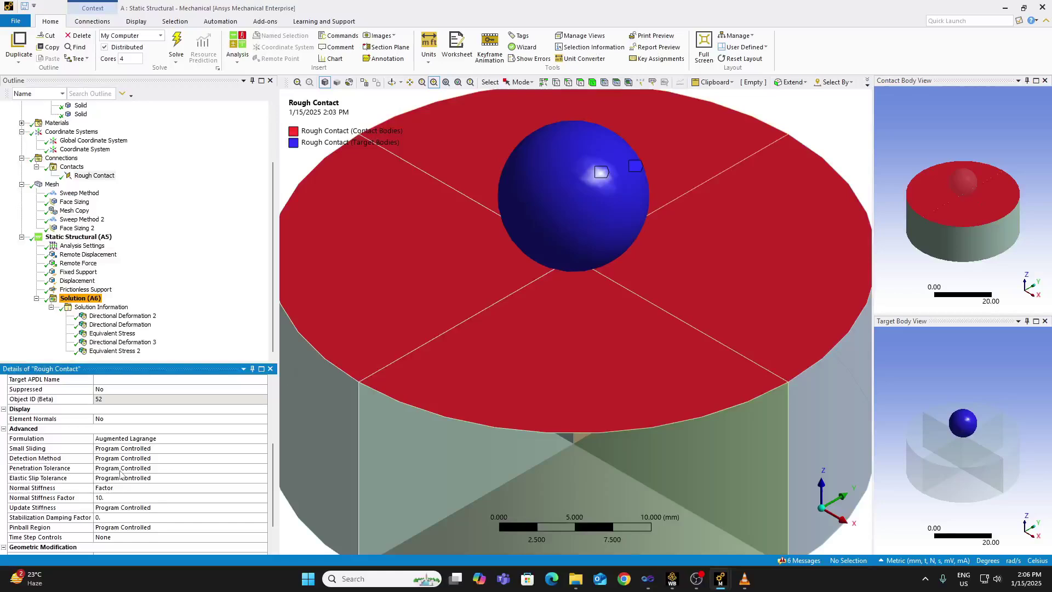
# Inspect the Rough Contact's Normal Stiffness Factor and the available Normal Stiffness options, keeping Factor.
pyautogui.click(108, 495)
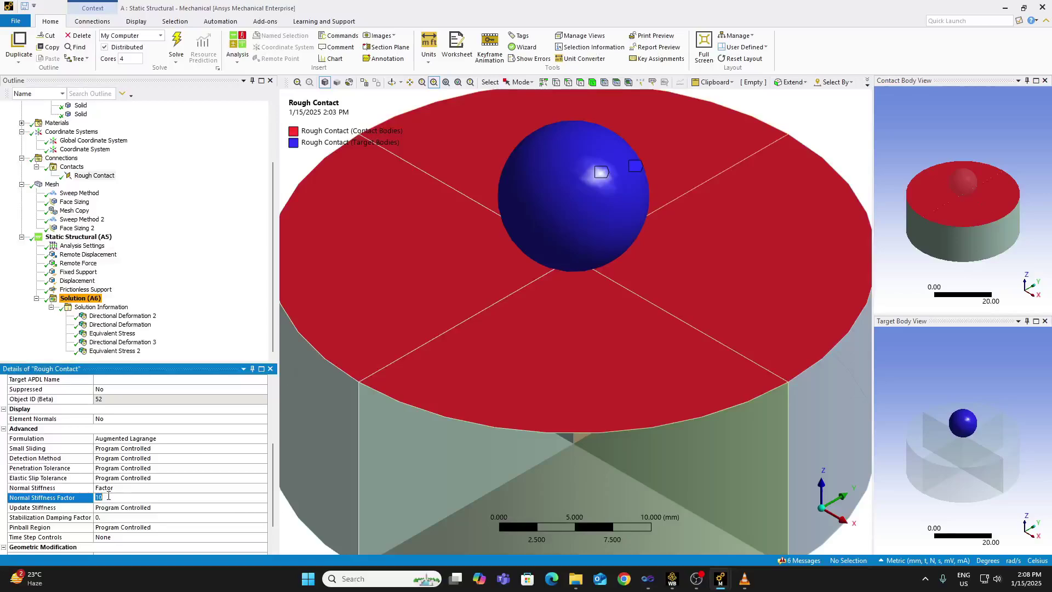
pyautogui.click(185, 488)
pyautogui.click(263, 487)
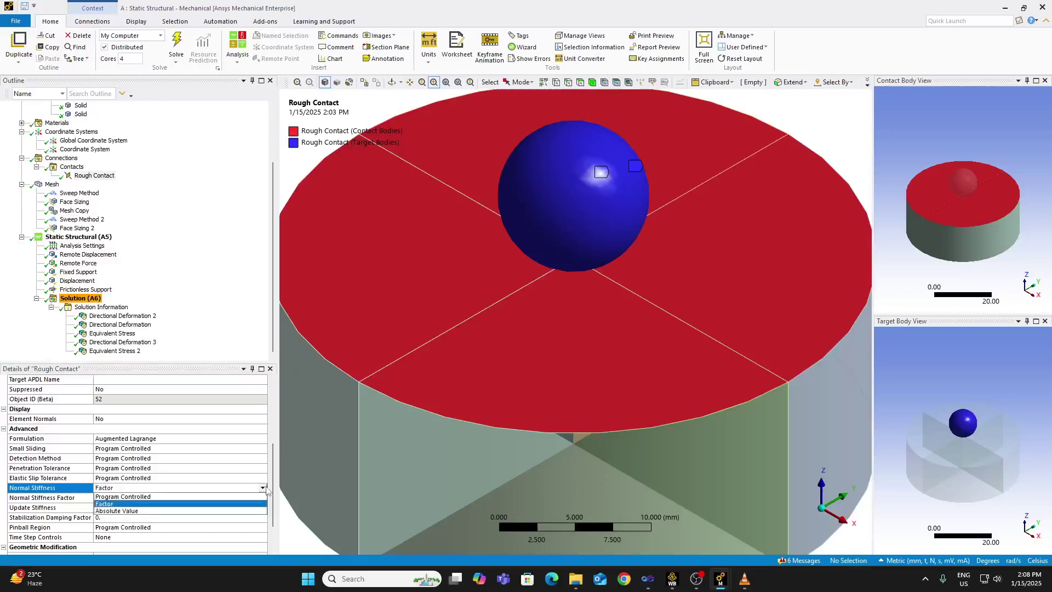
pyautogui.click(219, 296)
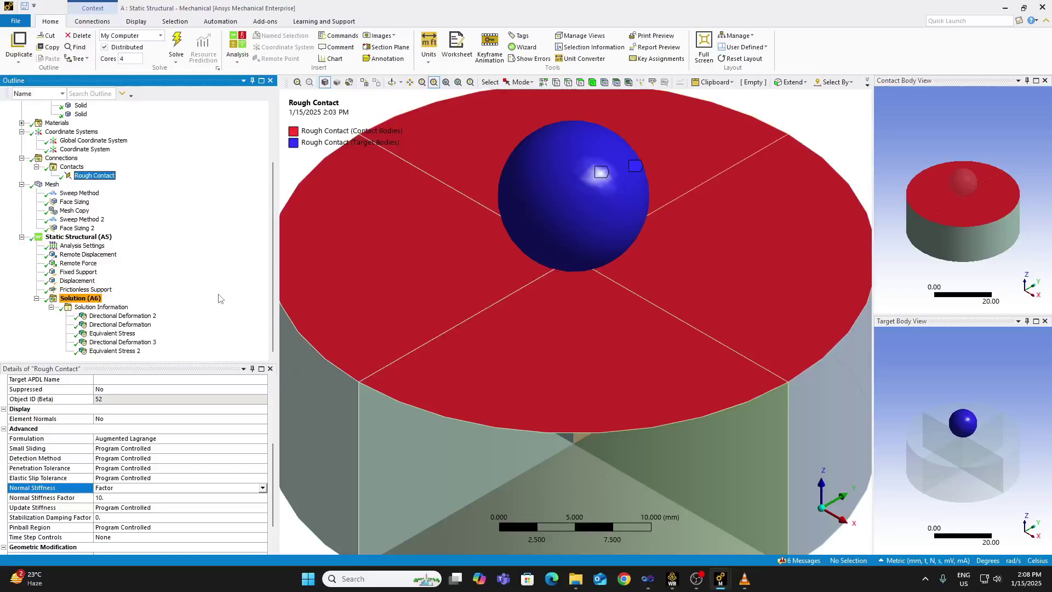
# Display Directional Deformation 2 and set its deformation scale to 7.1 (Auto Scale).
pyautogui.click(132, 316)
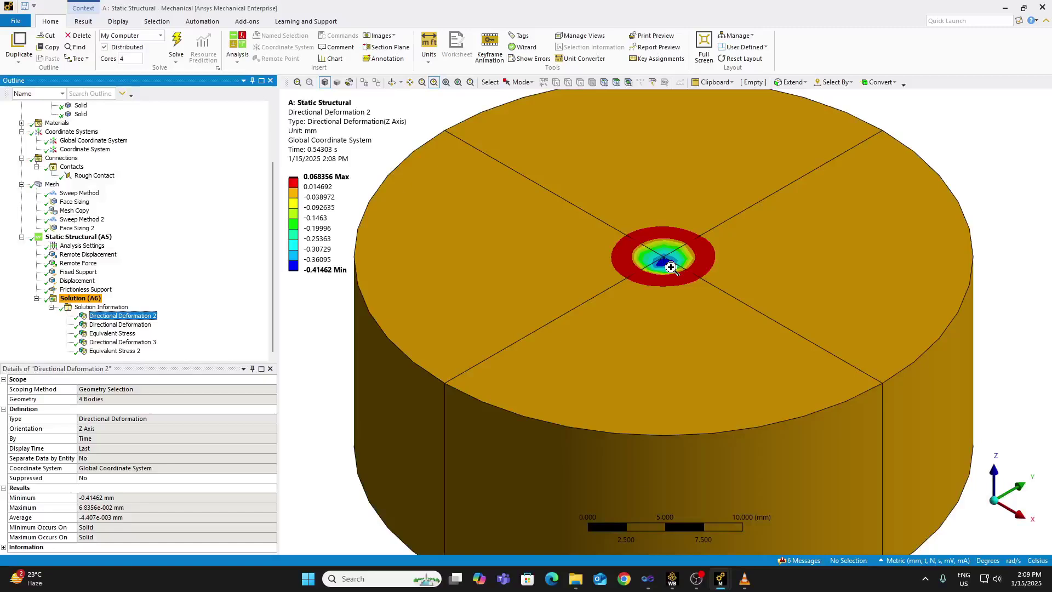
pyautogui.click(327, 177)
pyautogui.click(86, 23)
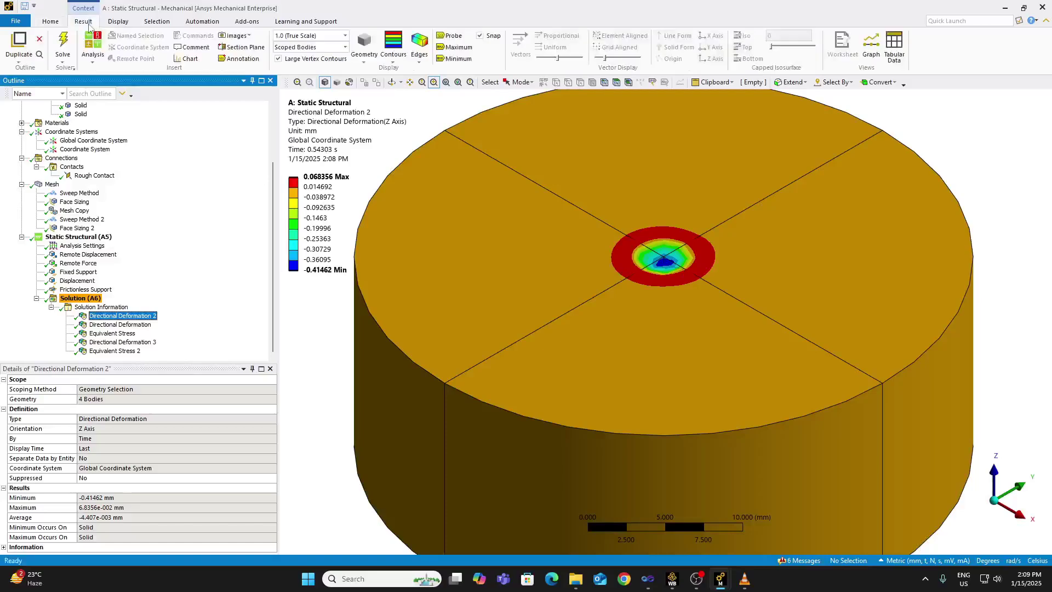
pyautogui.click(345, 35)
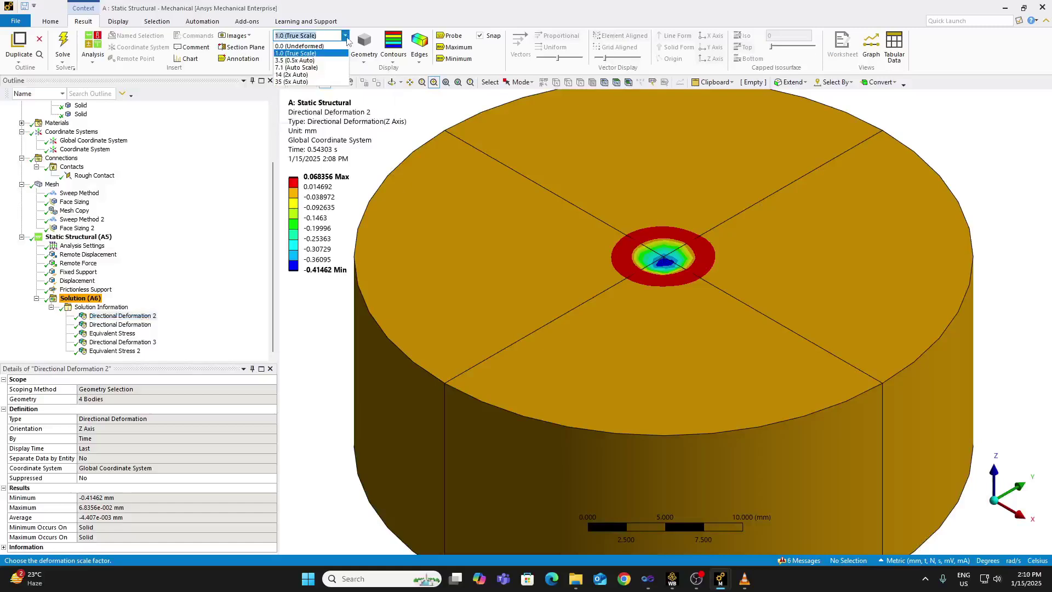
pyautogui.click(327, 67)
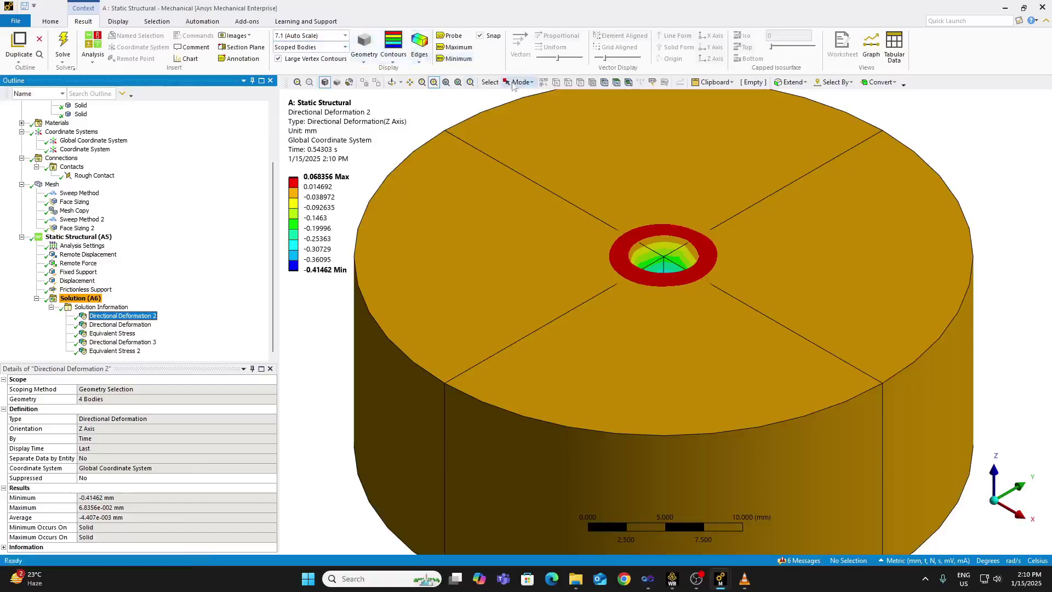
pyautogui.click(50, 21)
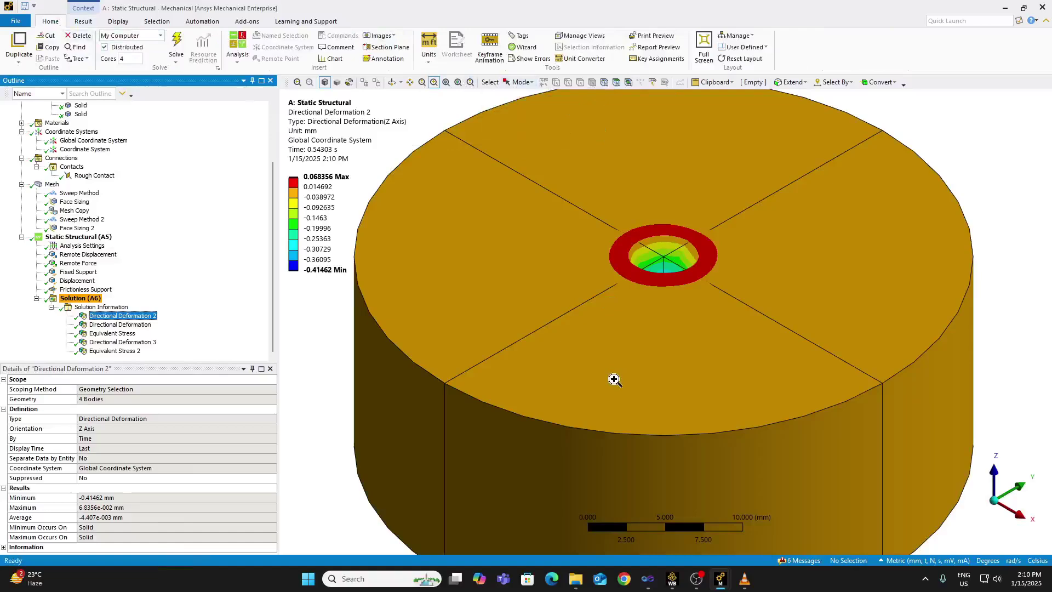
# Using Single Select, hide the block's front quarter body to expose the indentation's cross-section.
pyautogui.click(520, 82)
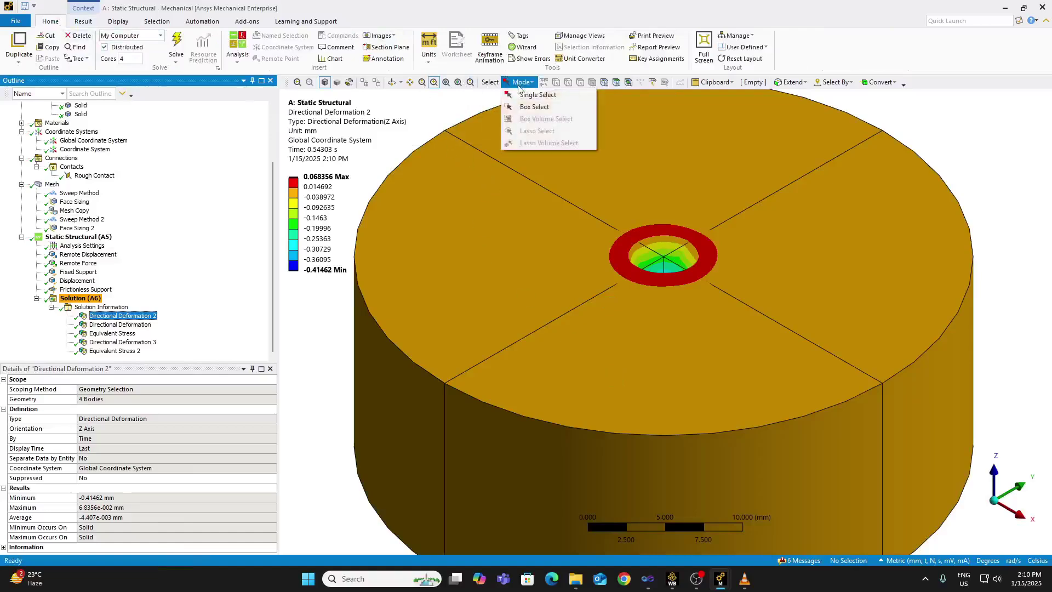
pyautogui.click(519, 96)
pyautogui.click(741, 400)
pyautogui.rightClick(741, 399)
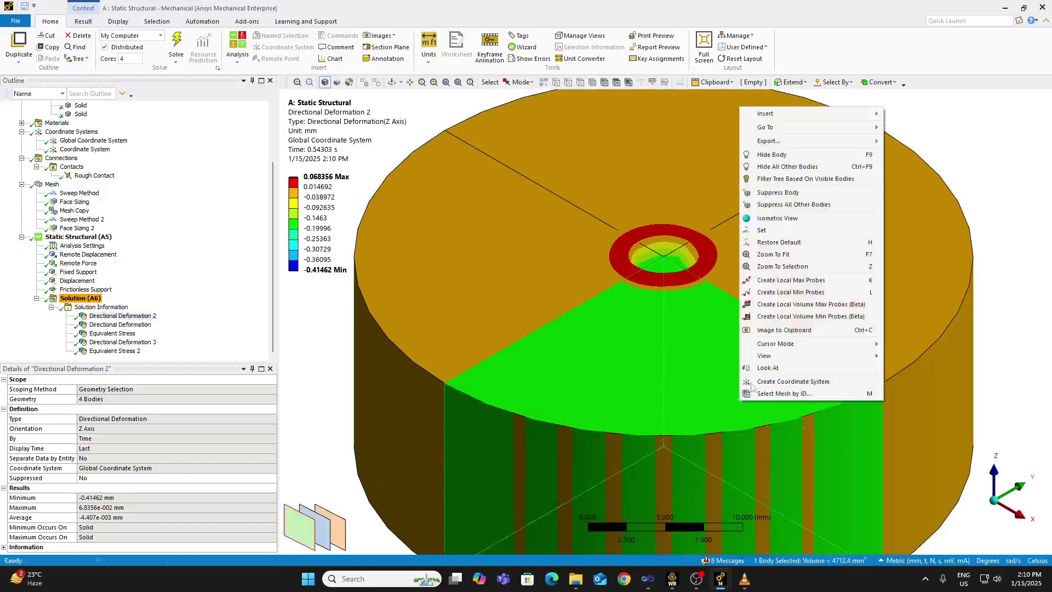
pyautogui.click(777, 155)
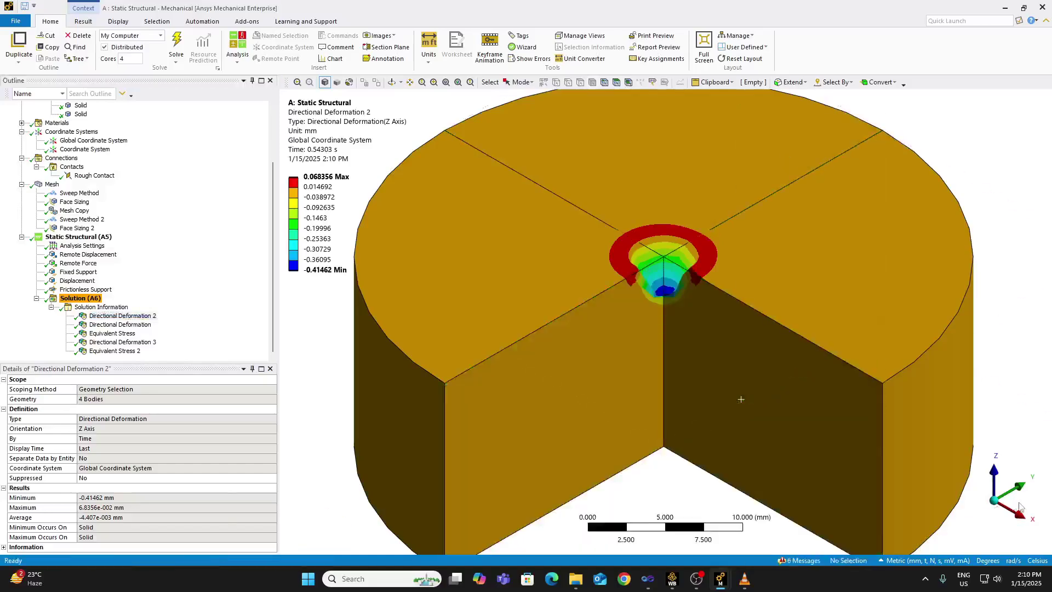
# Examine the Directional Deformation 2 indentation's cross-section from the front and isometric views.
pyautogui.click(976, 518)
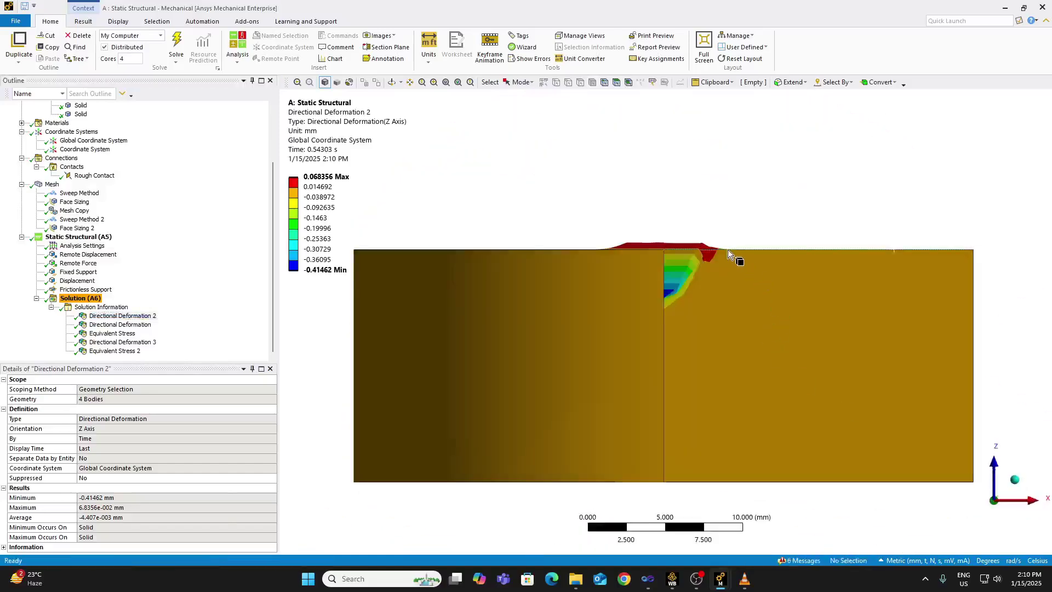
pyautogui.scroll(2, 727, 248)
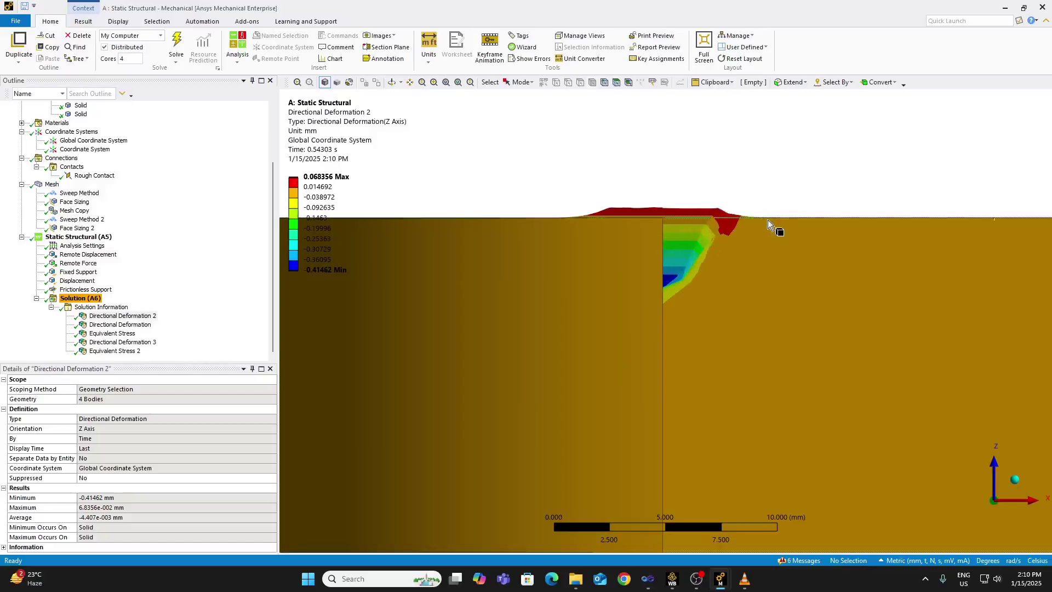
pyautogui.click(1014, 478)
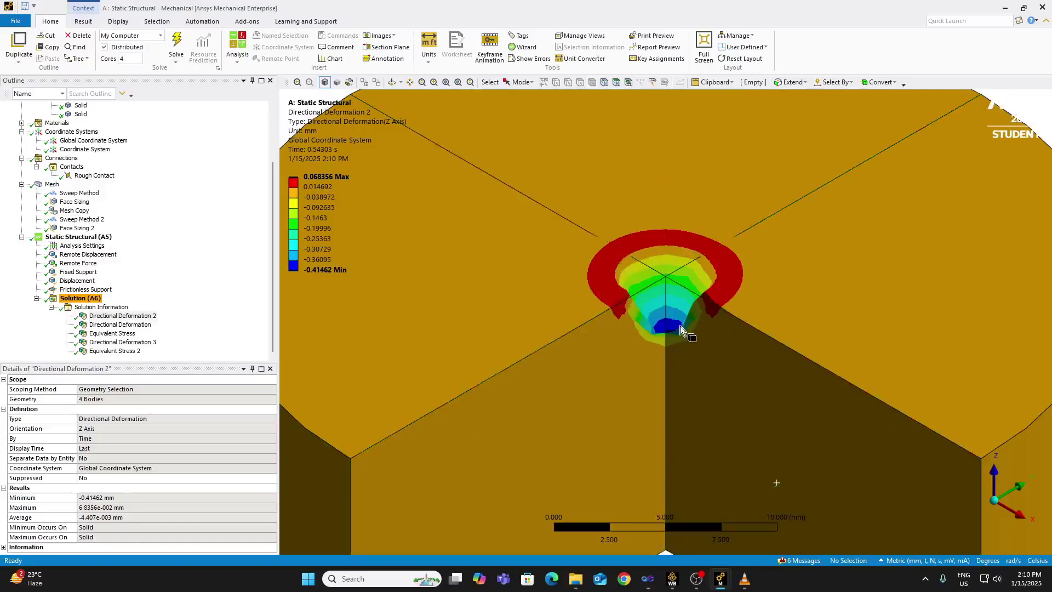
pyautogui.scroll(1, 665, 329)
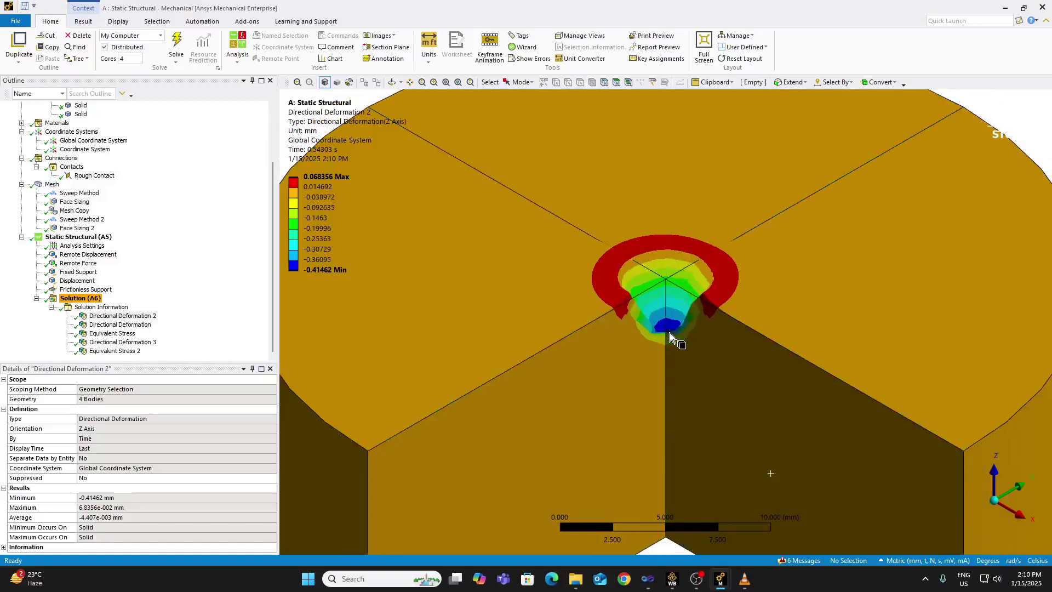
pyautogui.click(981, 506)
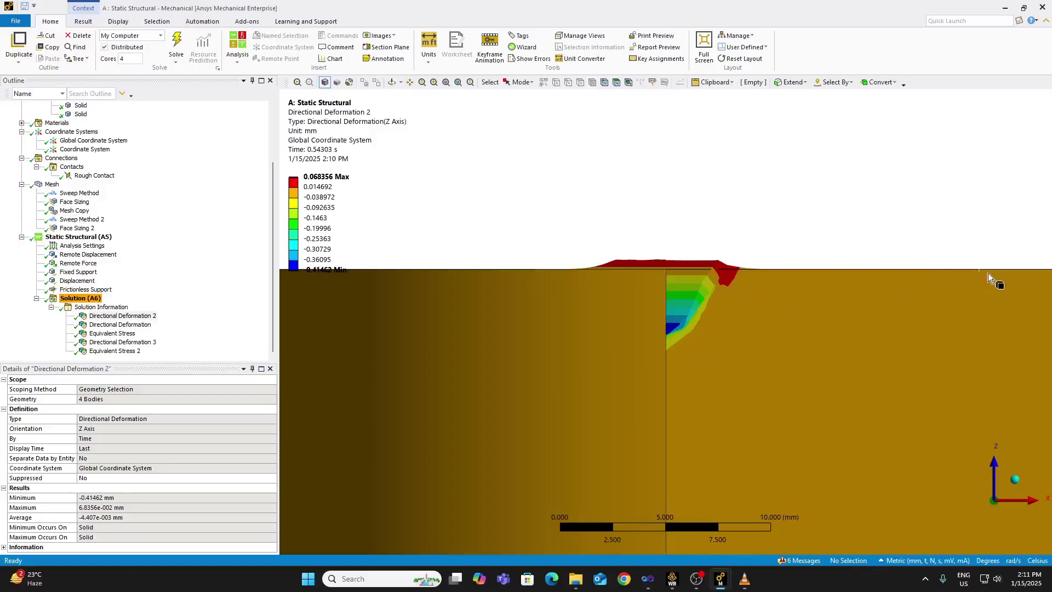
pyautogui.click(343, 197)
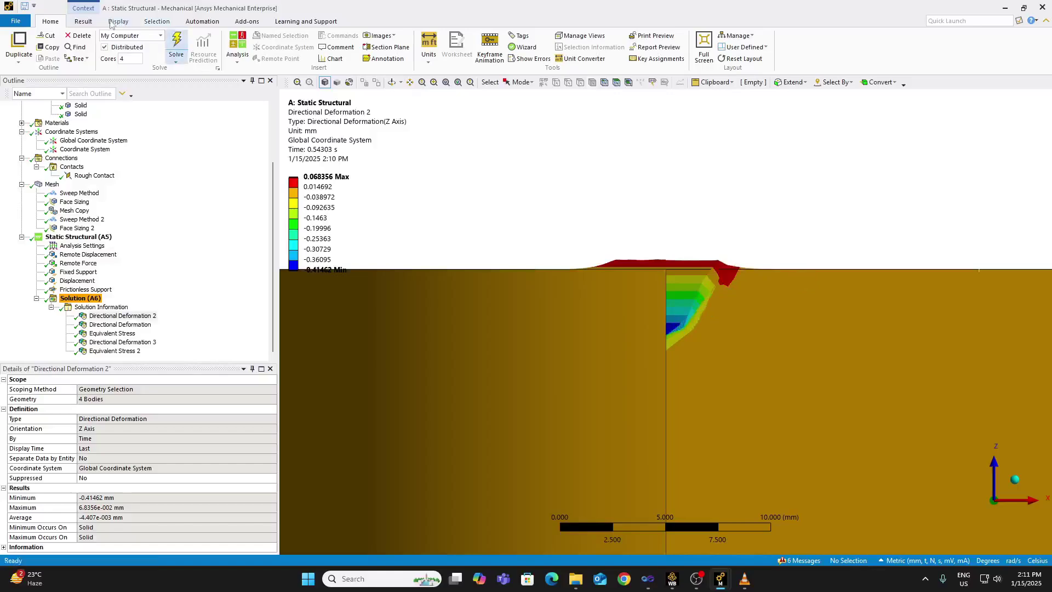
# Change the Directional Deformation 2 deformation scale to 3.5 (0.5x Auto), and finally to 1.0 (True Scale).
pyautogui.click(84, 21)
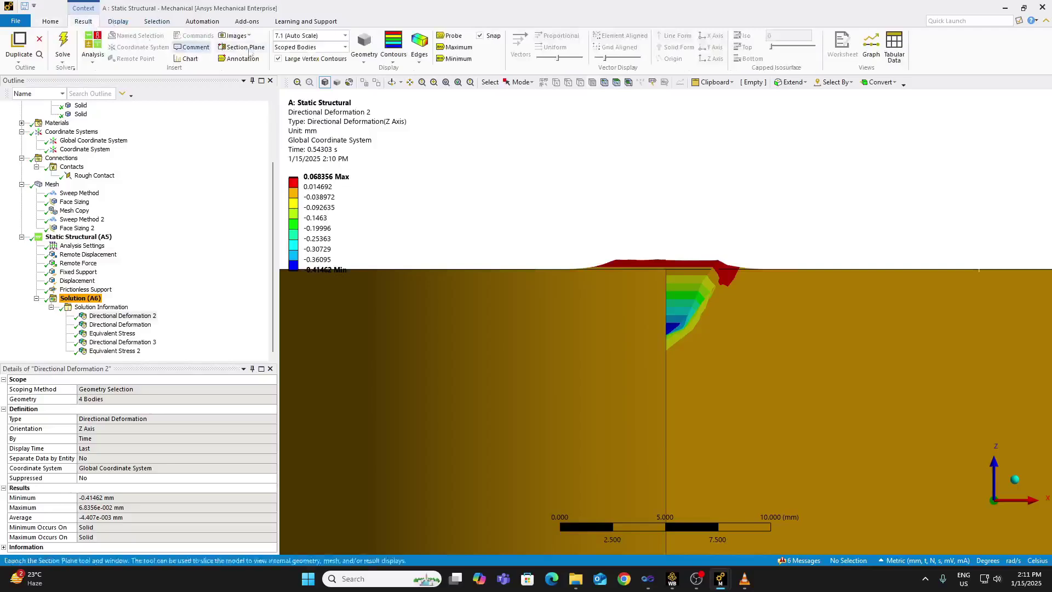
pyautogui.click(344, 36)
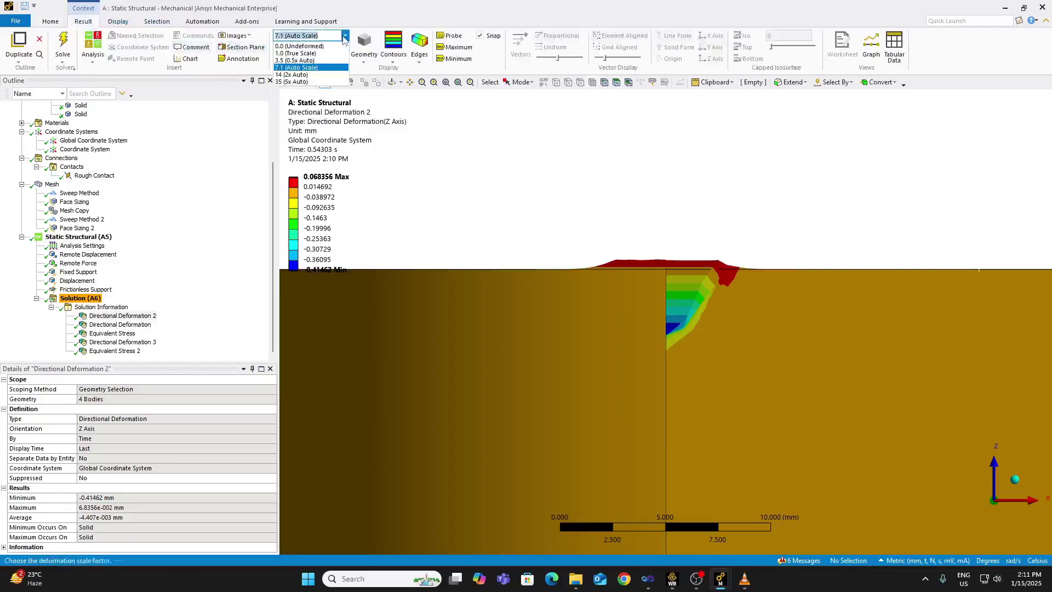
pyautogui.click(326, 60)
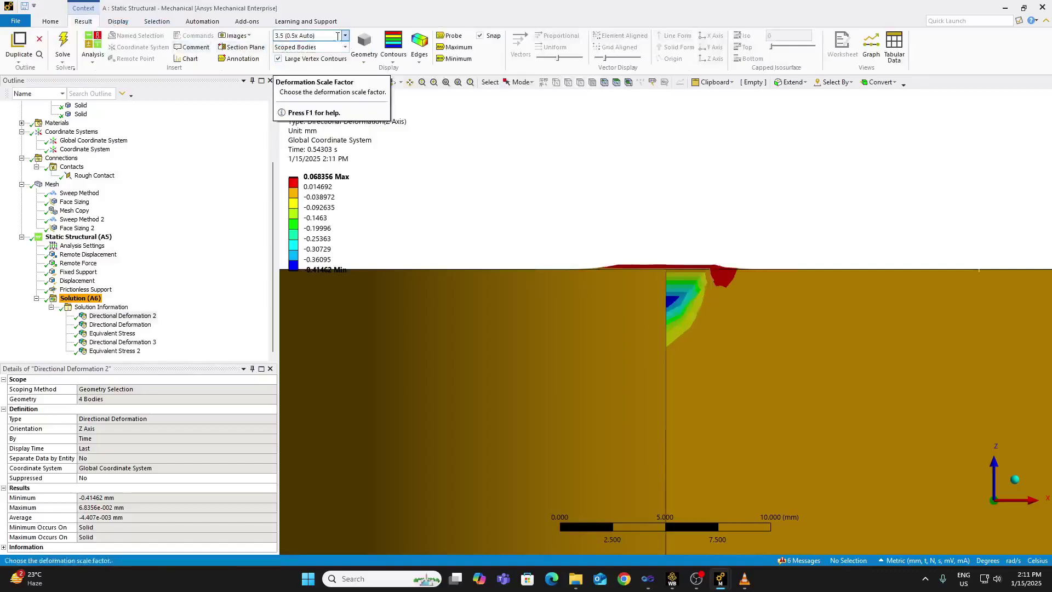
pyautogui.click(349, 40)
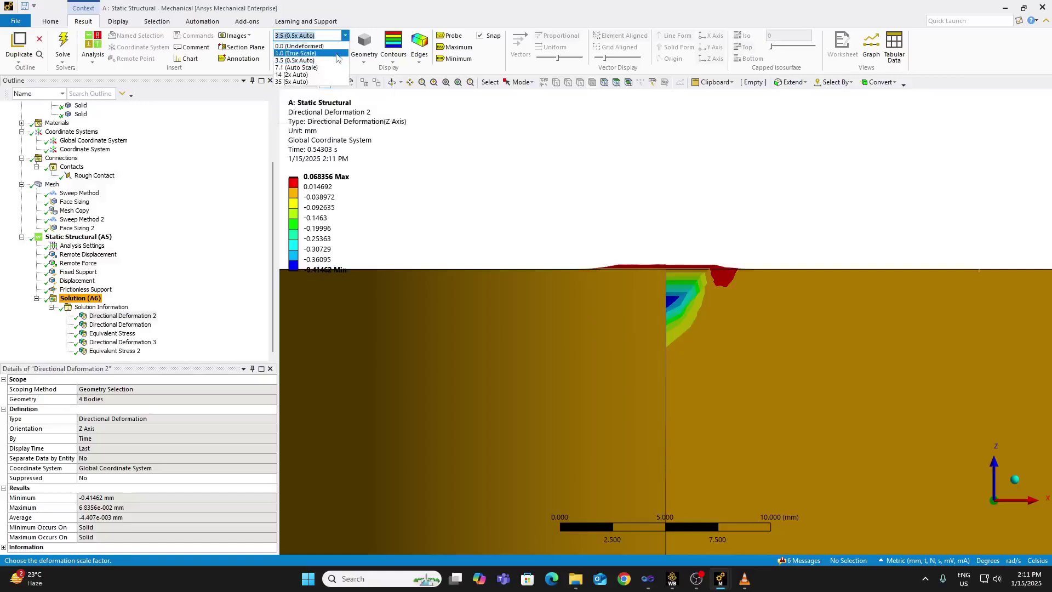
pyautogui.click(299, 53)
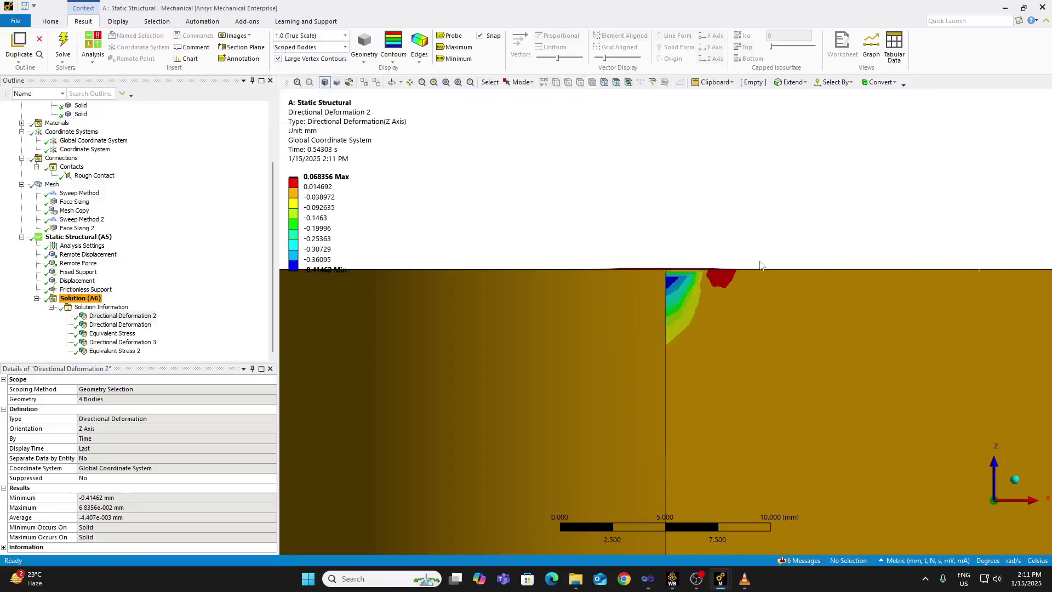
pyautogui.scroll(3, 772, 260)
pyautogui.scroll(1, 784, 243)
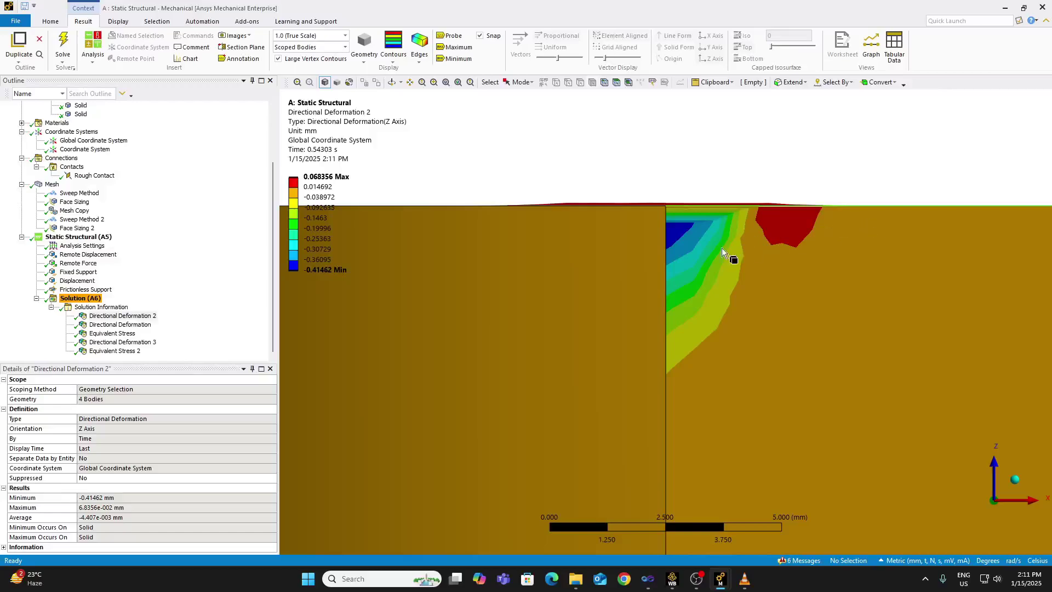
# Return to the isometric view and show all bodies so the complete block is displayed.
pyautogui.click(1015, 480)
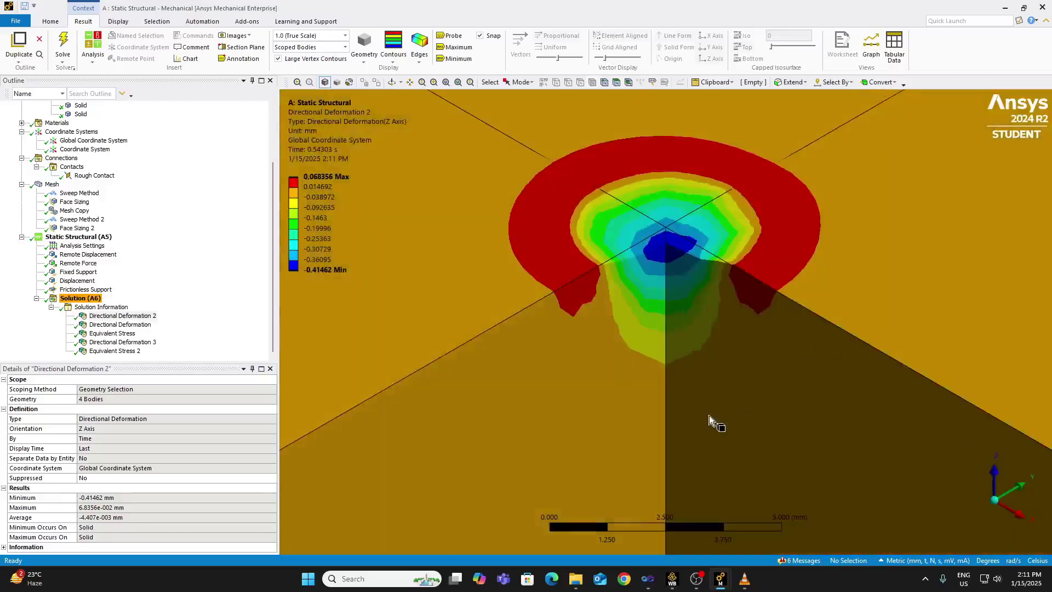
pyautogui.rightClick(709, 415)
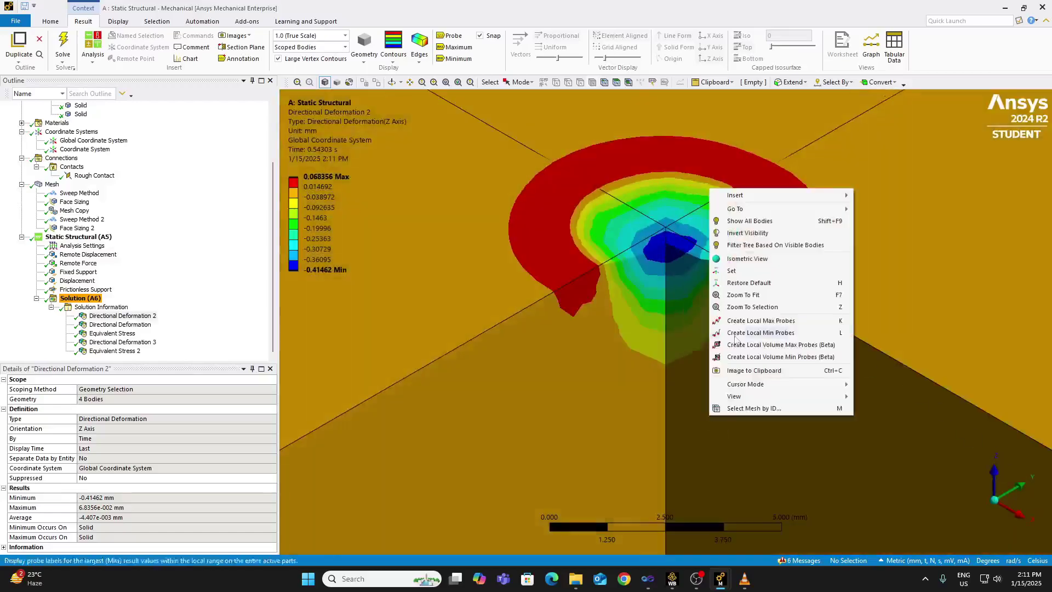
pyautogui.click(755, 226)
pyautogui.scroll(-5, 712, 293)
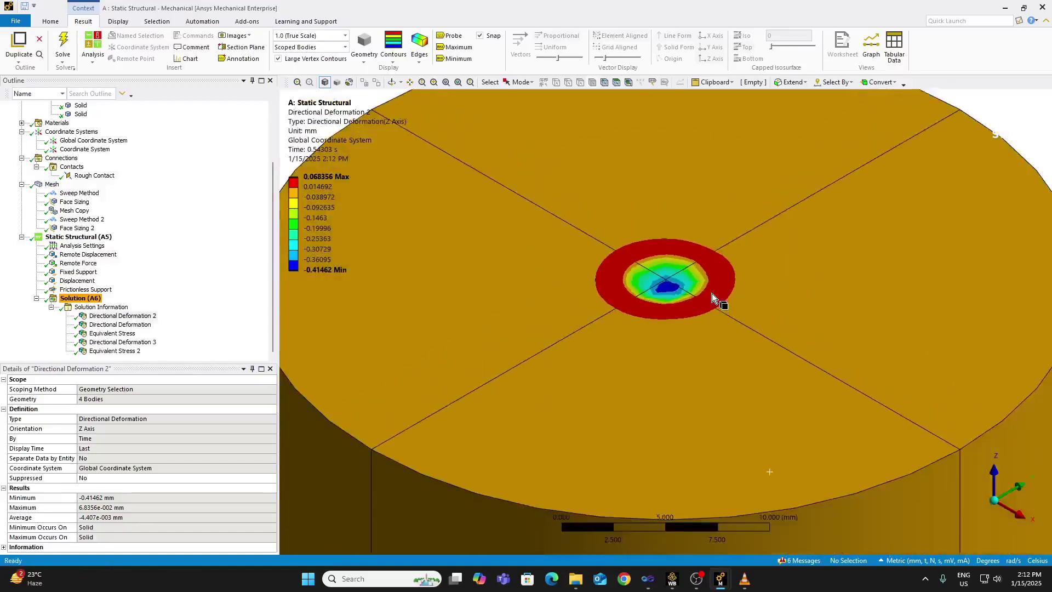
pyautogui.scroll(-3, 711, 293)
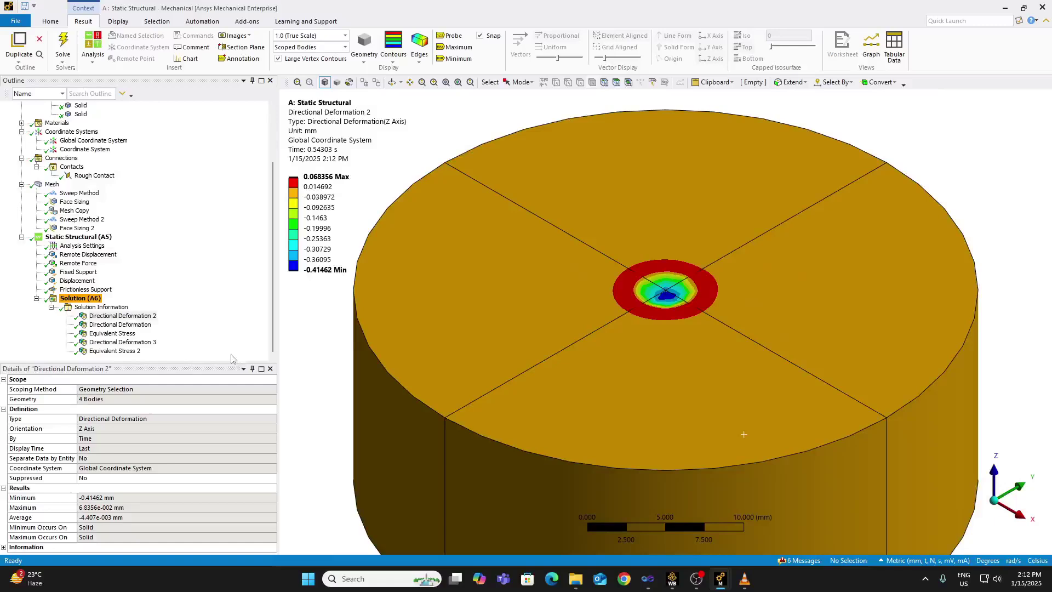
# Compare the sphere's Directional Deformation 3 result with the block's Directional Deformation 2 result.
pyautogui.click(137, 343)
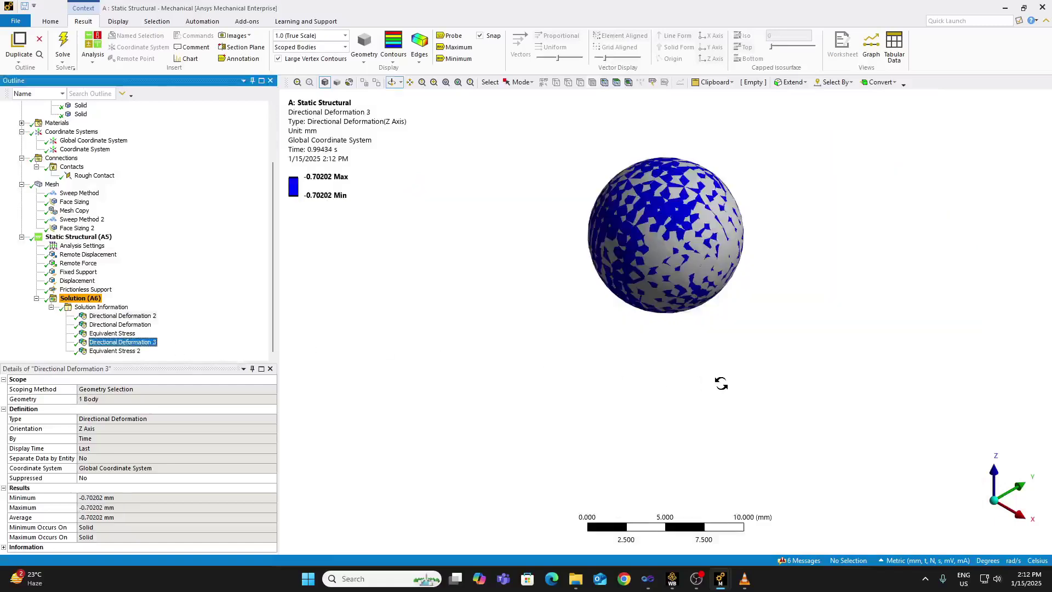
pyautogui.scroll(-1, 721, 382)
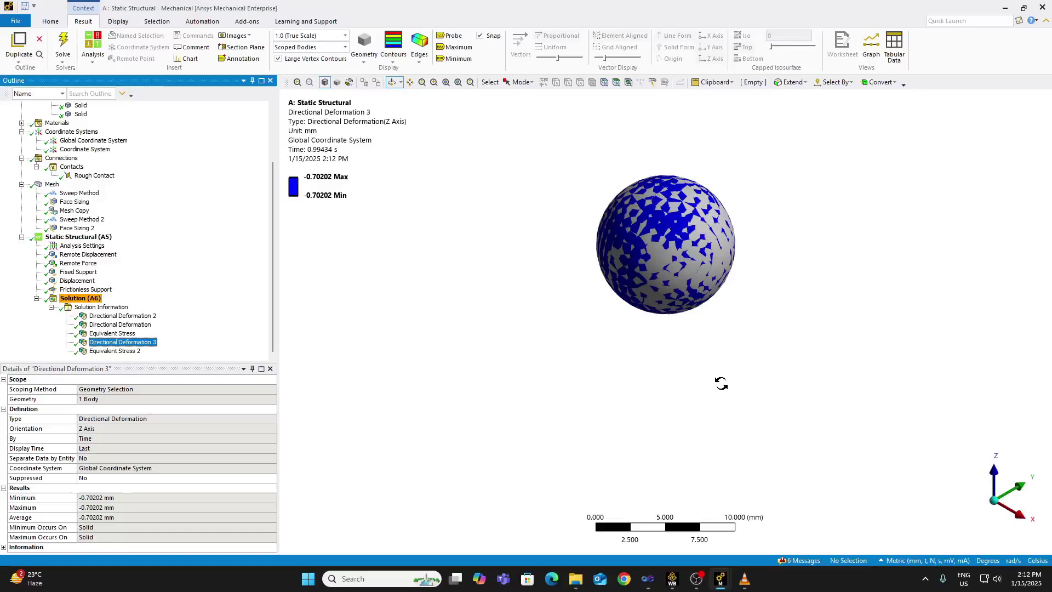
pyautogui.click(121, 316)
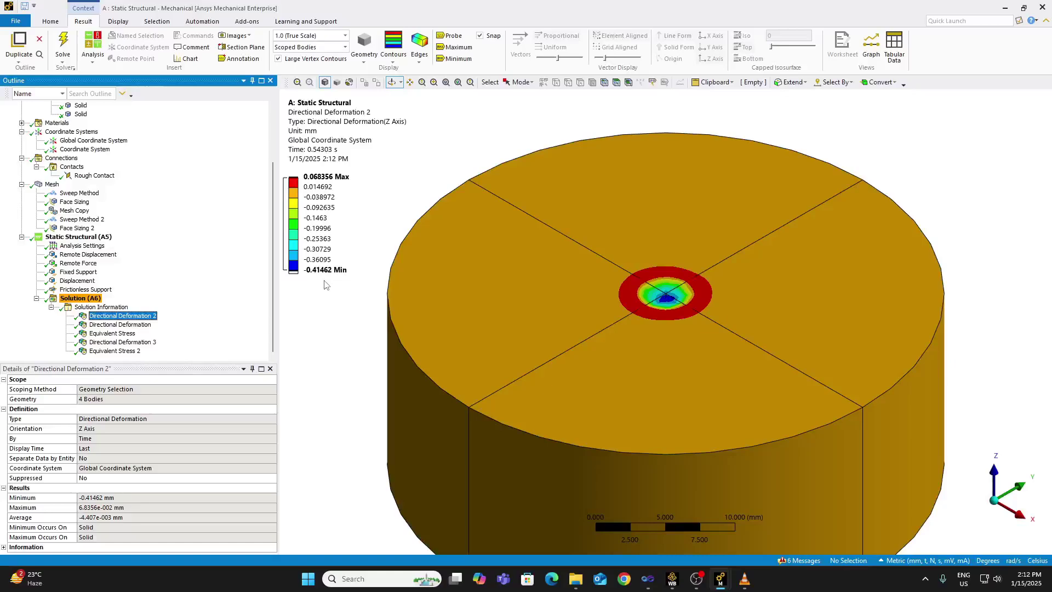
pyautogui.click(137, 343)
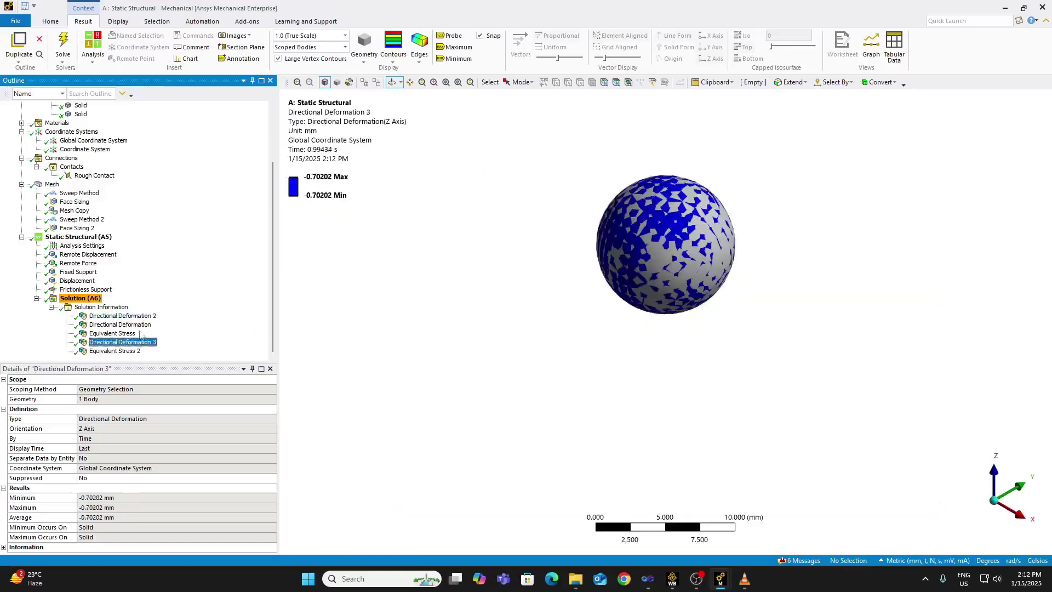
pyautogui.click(145, 315)
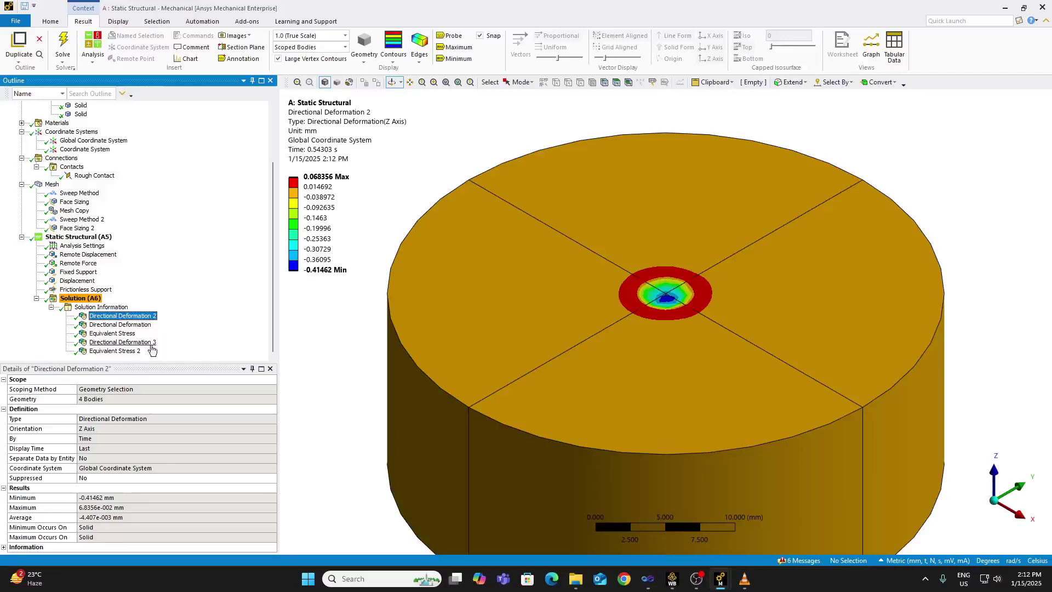
pyautogui.click(152, 344)
pyautogui.click(152, 317)
# Review the Rough Contact's definition and advanced settings, and recheck the directional deformation results of the block and sphere.
pyautogui.click(90, 176)
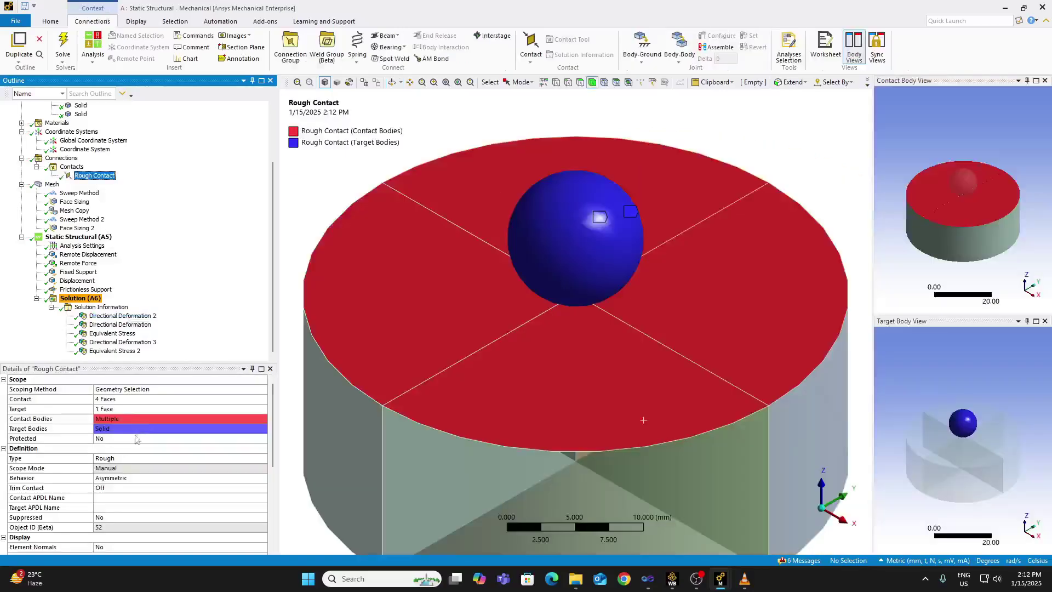
pyautogui.scroll(-5, 179, 447)
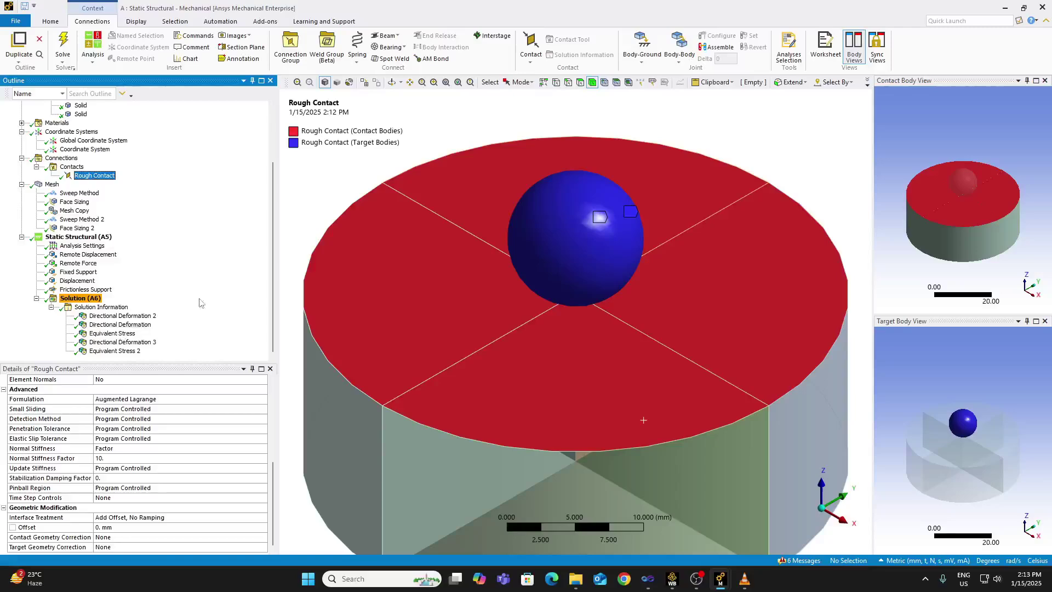
pyautogui.click(148, 317)
pyautogui.click(145, 342)
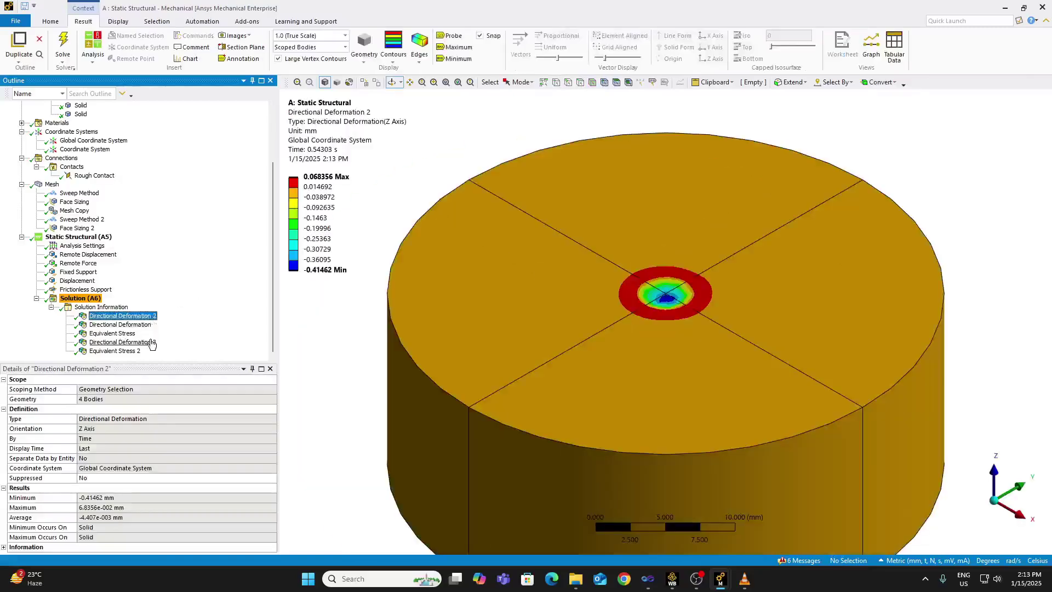
# Display Equivalent Stress 2 and, using Single Select, hide the block's front quarter body to inspect the stress beneath the contact.
pyautogui.click(140, 352)
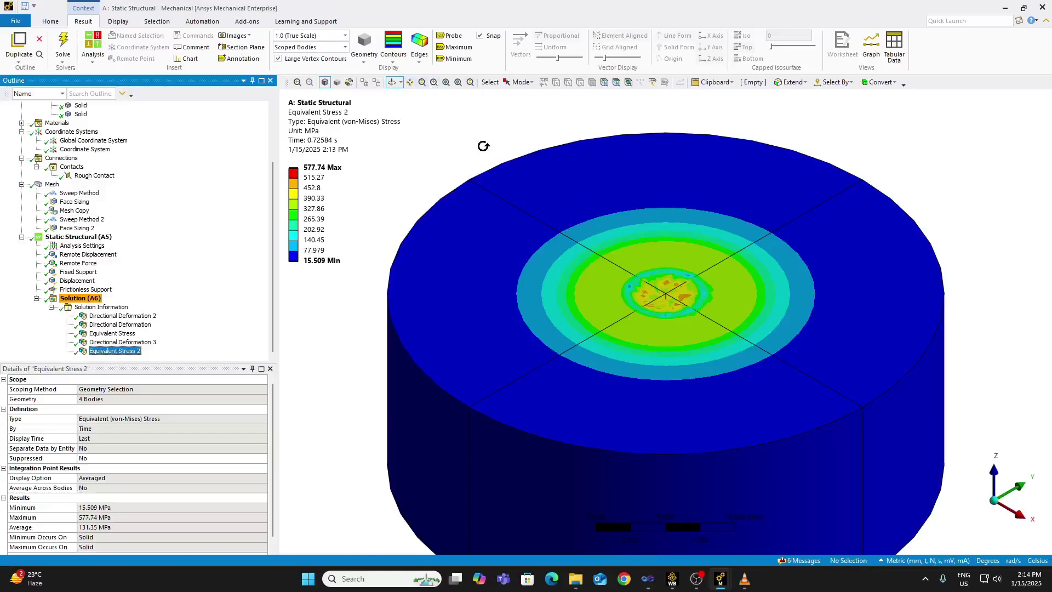
pyautogui.click(522, 82)
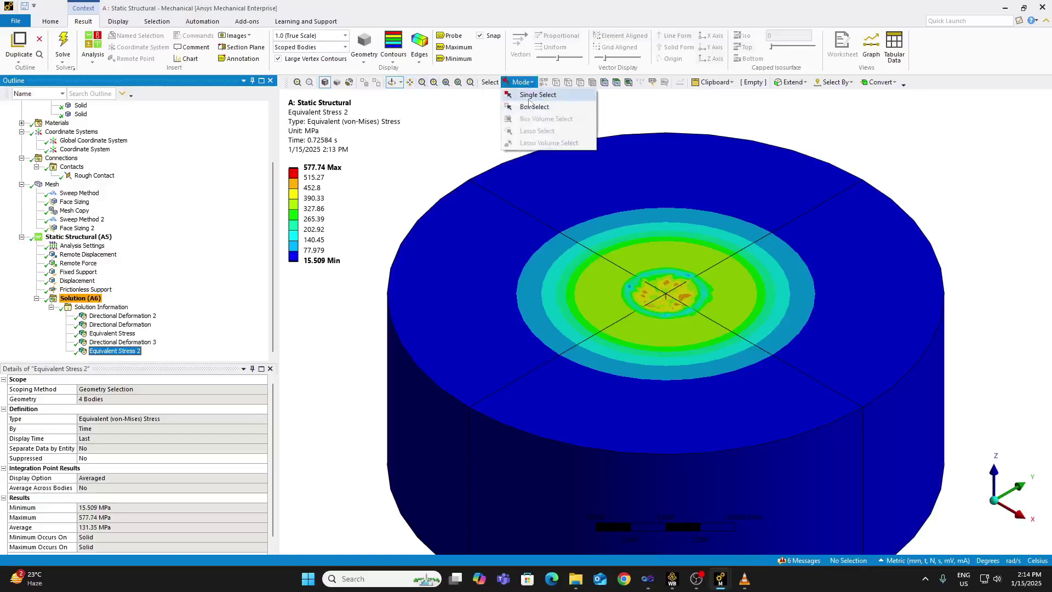
pyautogui.click(529, 95)
pyautogui.click(746, 405)
pyautogui.rightClick(739, 401)
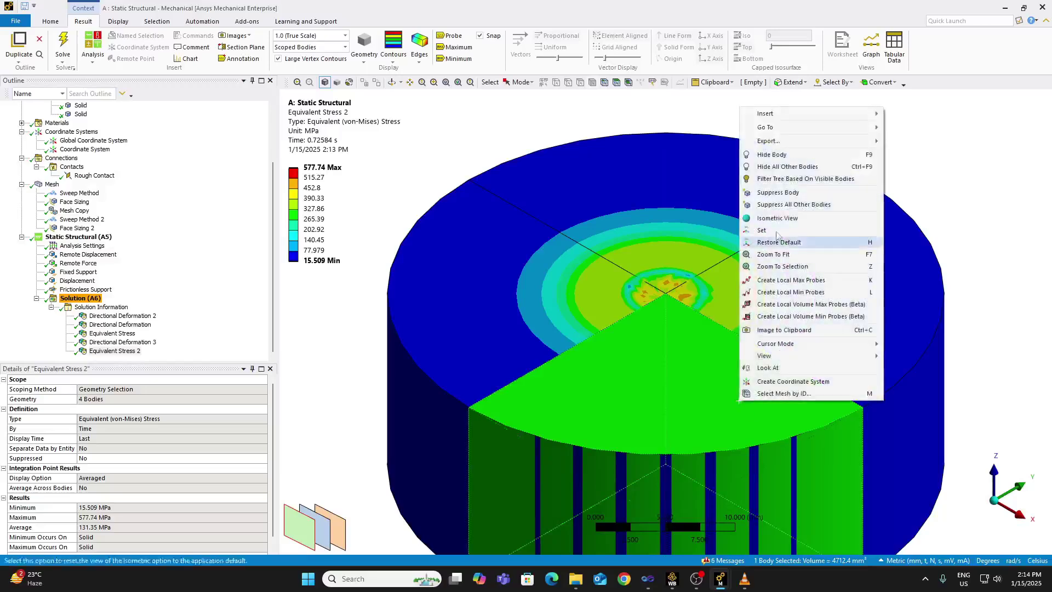
pyautogui.click(788, 147)
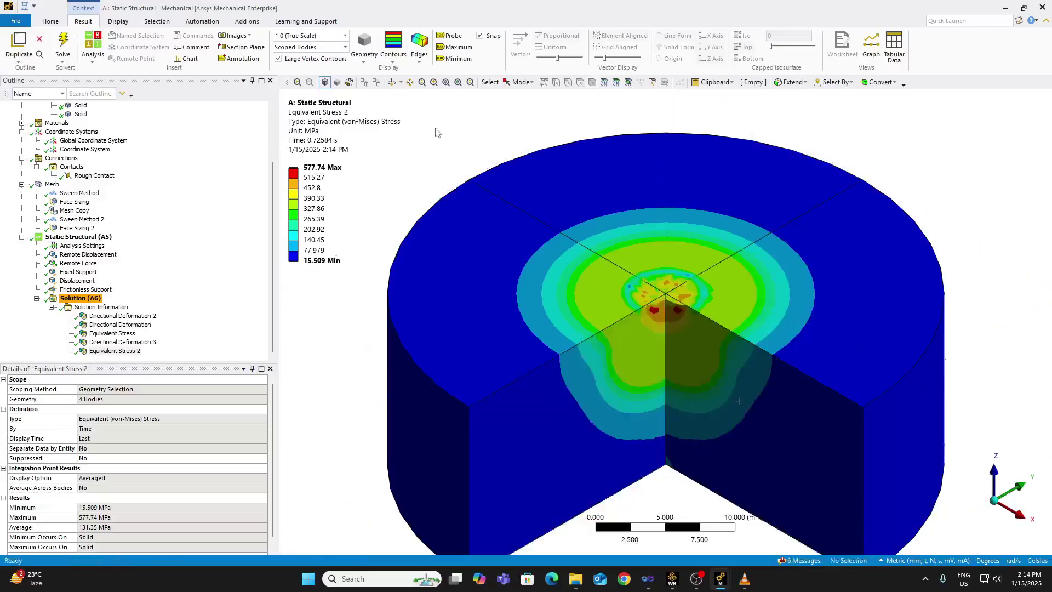
pyautogui.click(433, 82)
pyautogui.moveTo(629, 287); pyautogui.dragTo(756, 366)
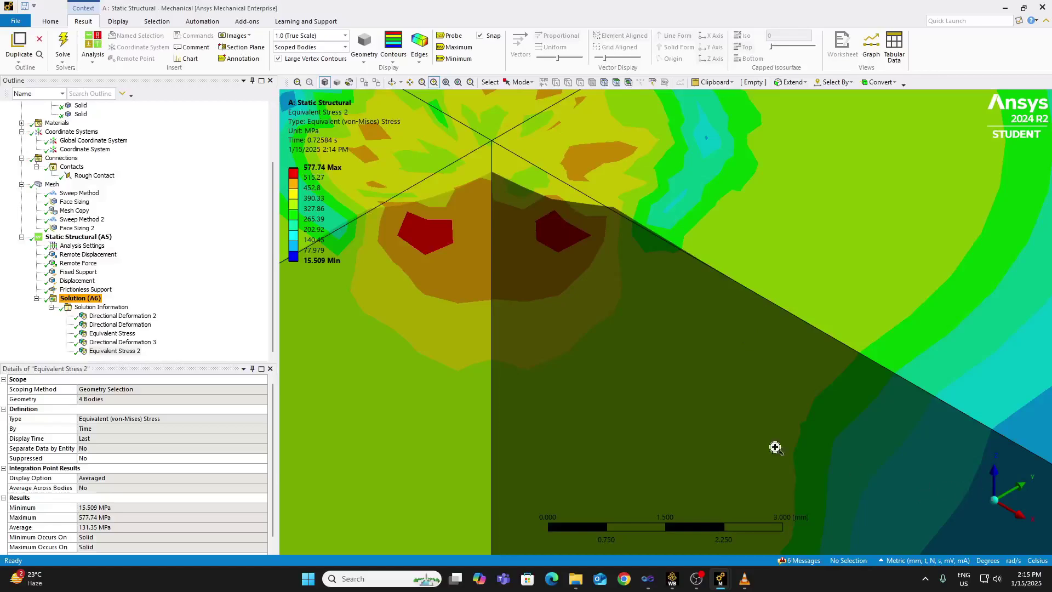
# Show all bodies again to display Equivalent Stress 2 on the whole block.
pyautogui.rightClick(717, 429)
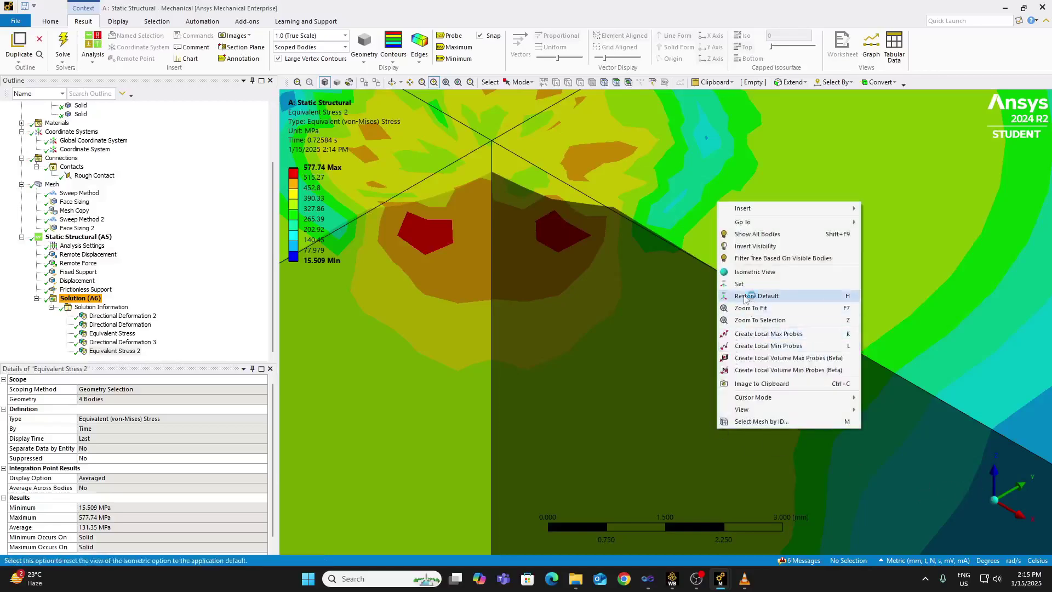
pyautogui.click(764, 233)
pyautogui.scroll(-10, 747, 276)
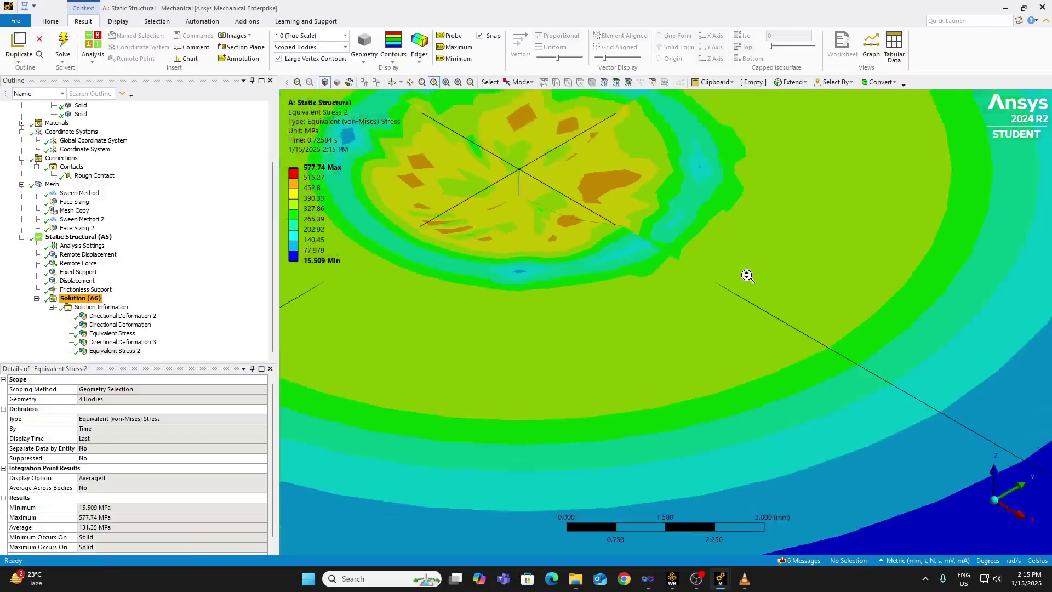
pyautogui.scroll(-5, 747, 275)
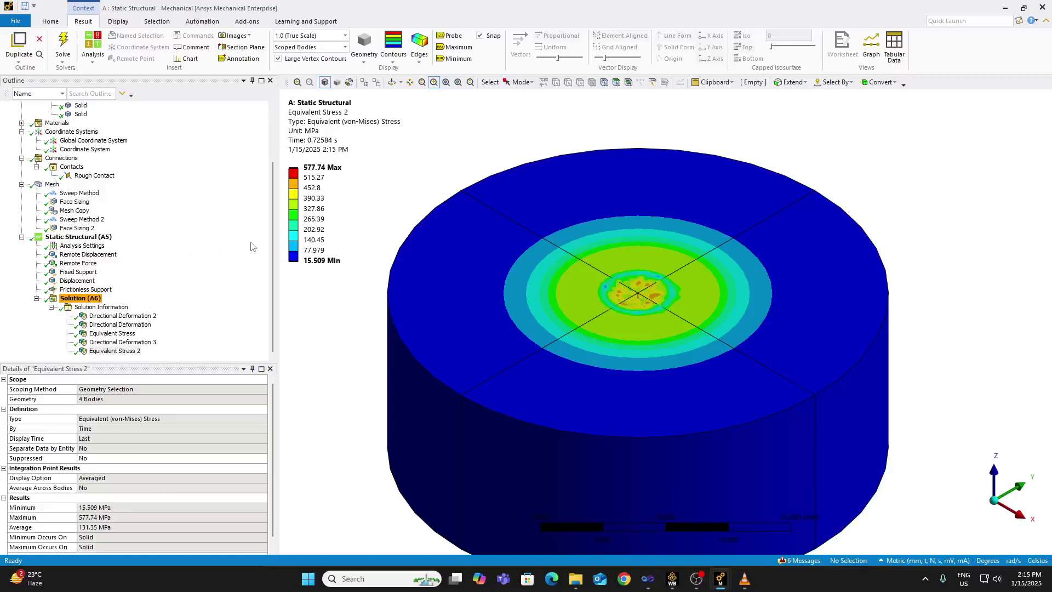
# Set the edge display of the Equivalent Stress 2 plot to Show Elements.
pyautogui.press('F2')
pyautogui.moveTo(274, 250); pyautogui.dragTo(276, 177)
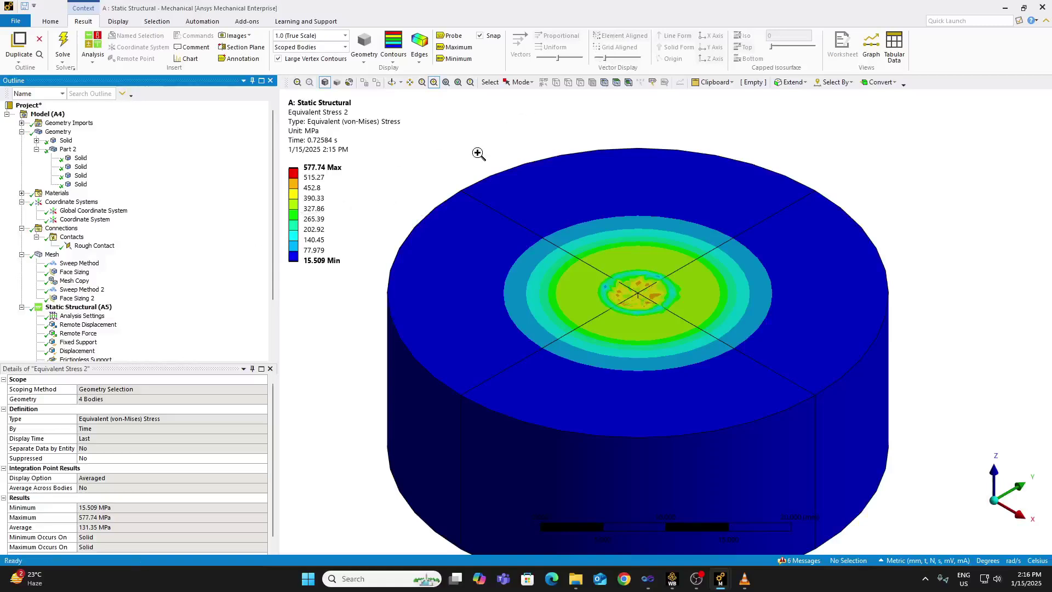
pyautogui.click(425, 61)
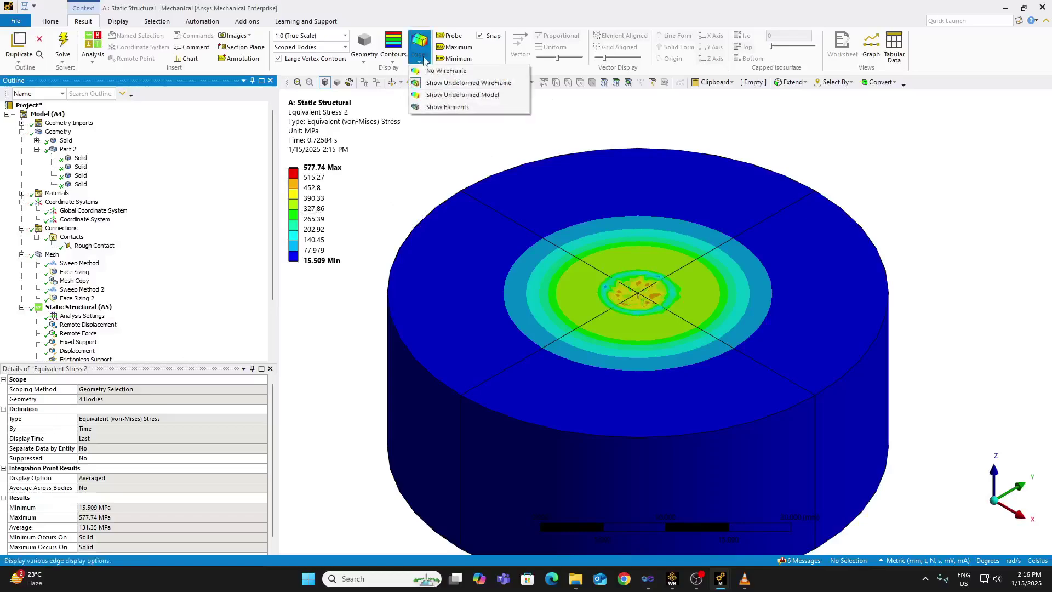
pyautogui.click(443, 112)
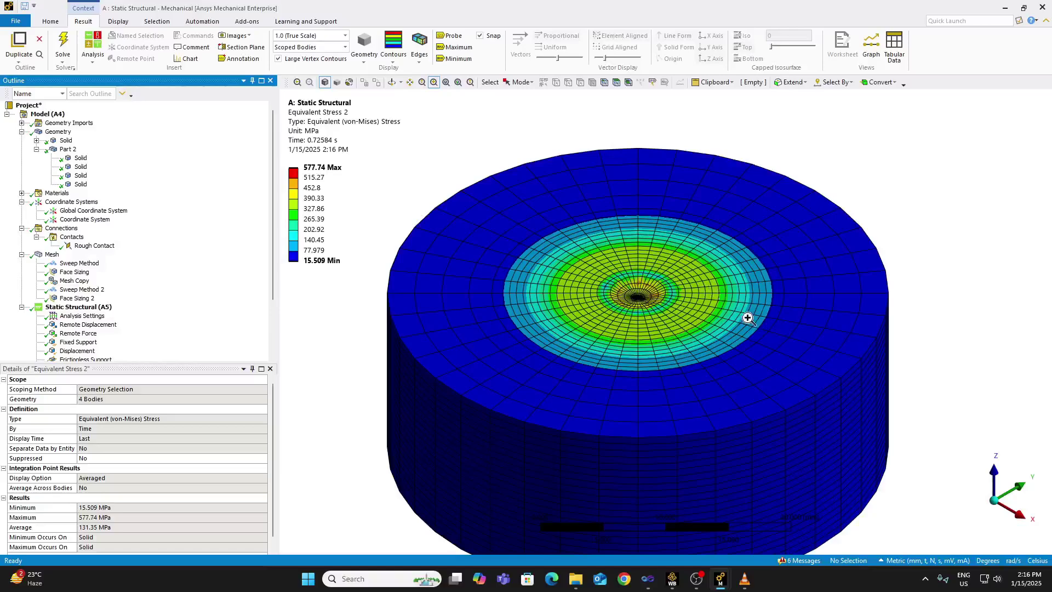
# Examine the Equivalent Stress 2 contours on the block's meshed top face, around the central indentation and out to the rim.
pyautogui.moveTo(607, 255); pyautogui.dragTo(679, 318)
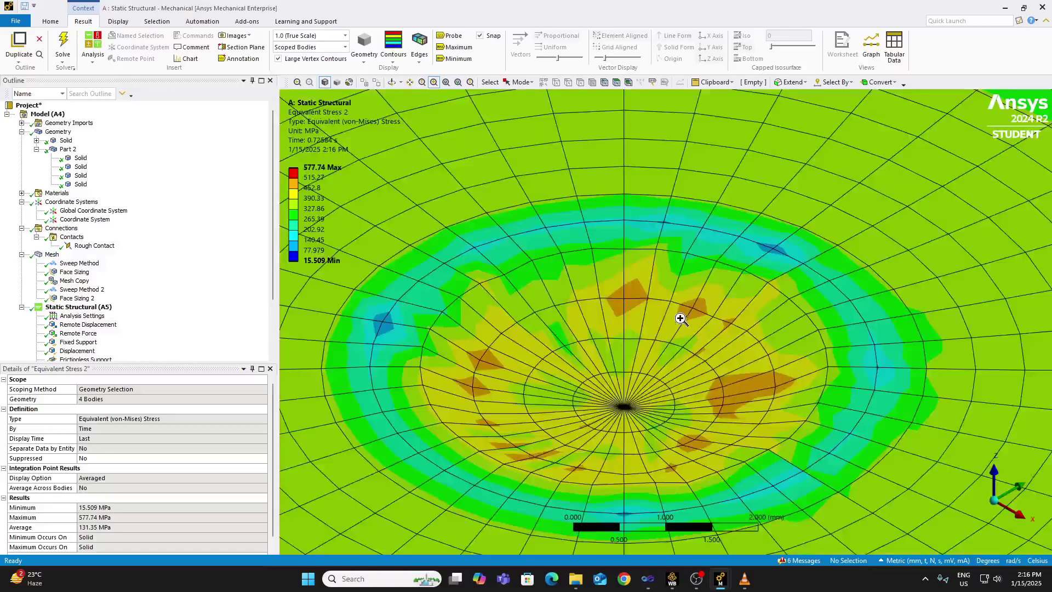
pyautogui.scroll(-1, 680, 333)
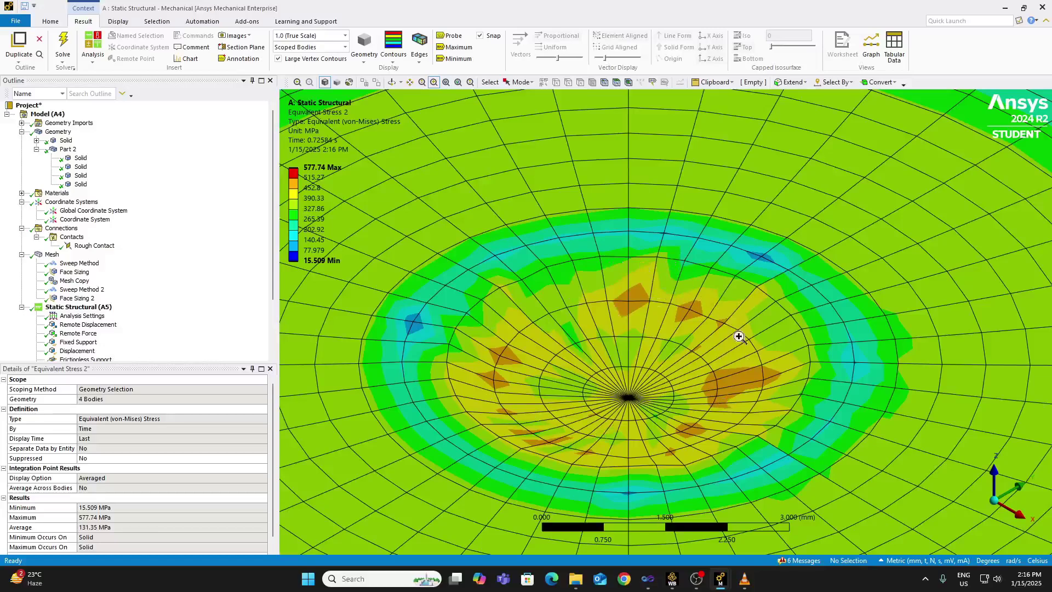
pyautogui.scroll(-1, 689, 313)
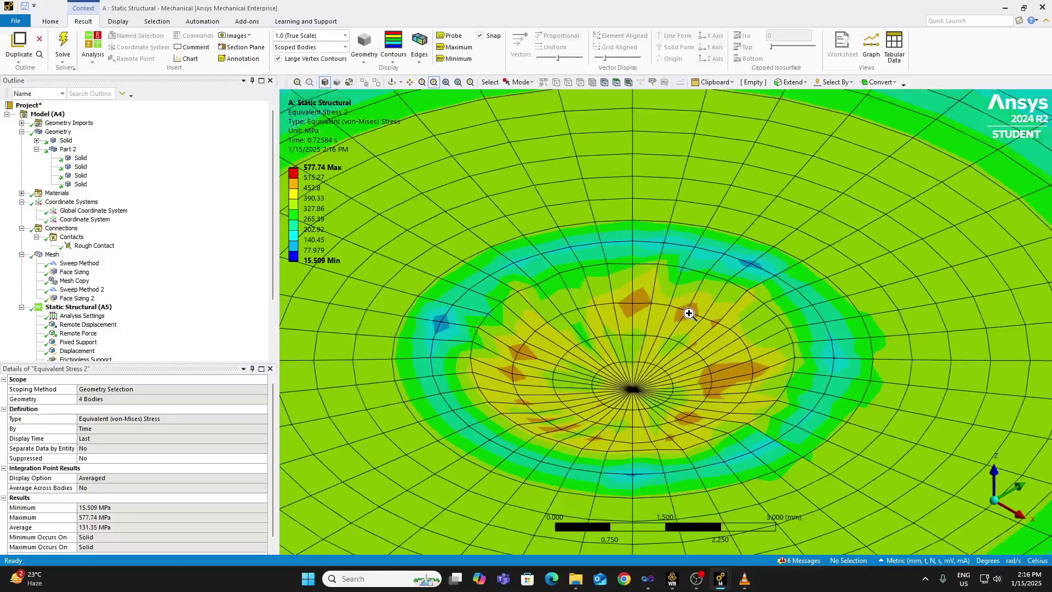
pyautogui.scroll(-5, 689, 313)
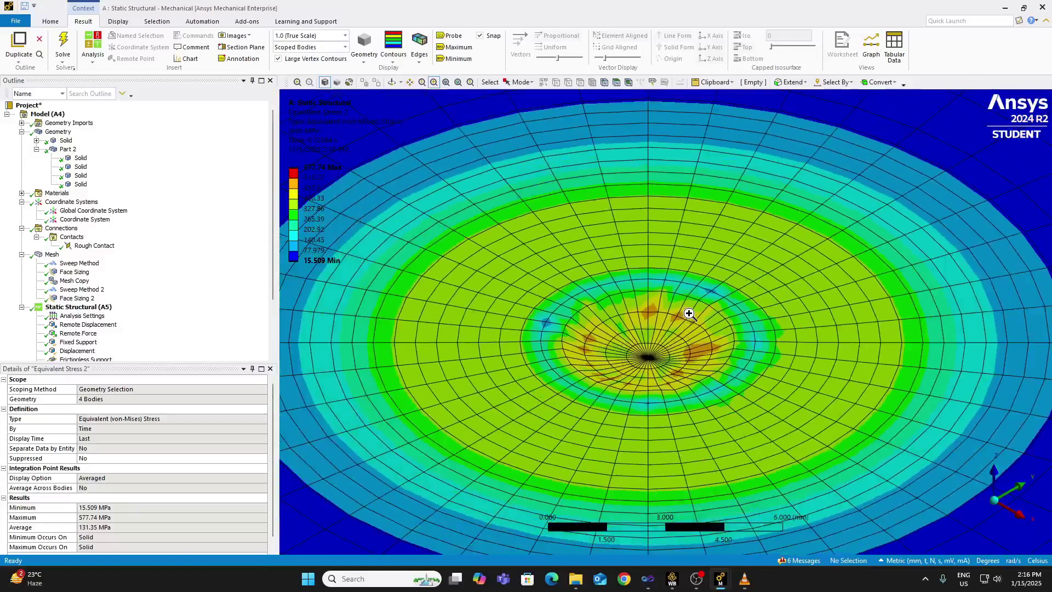
pyautogui.scroll(-3, 689, 314)
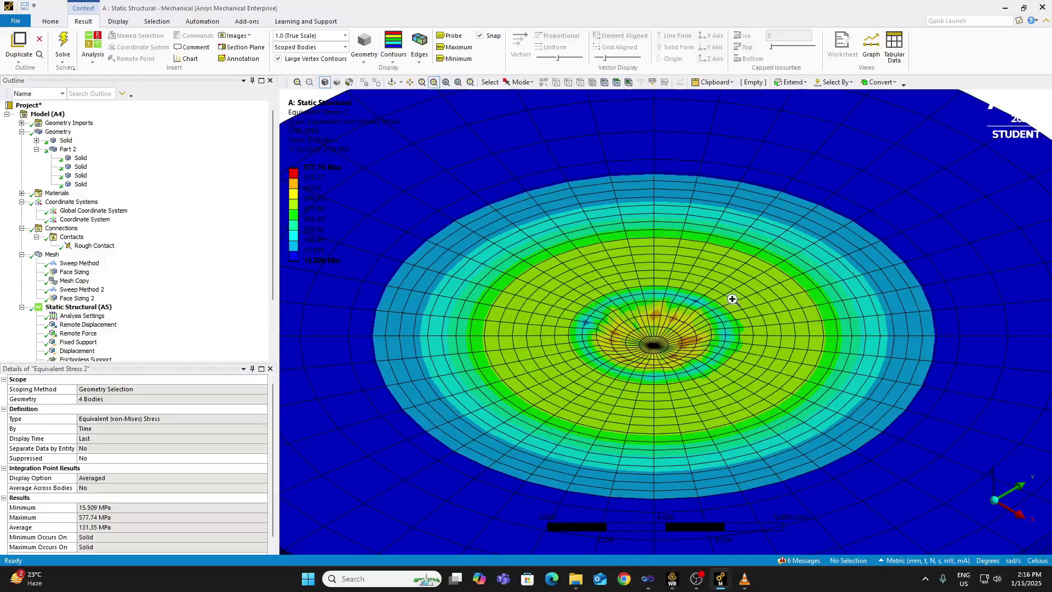
pyautogui.scroll(-3, 827, 300)
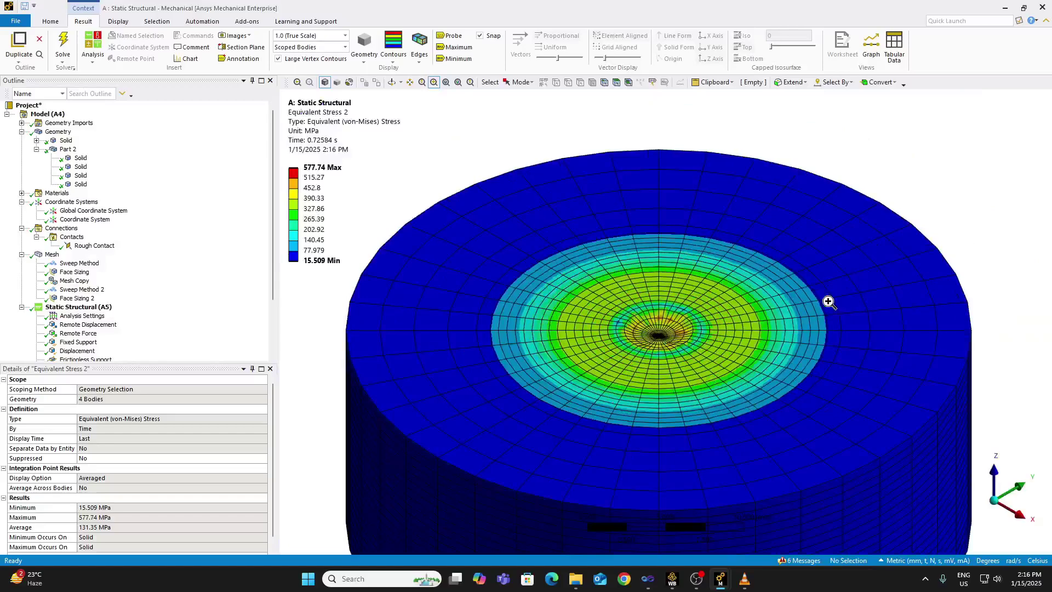
pyautogui.scroll(-3, 257, 292)
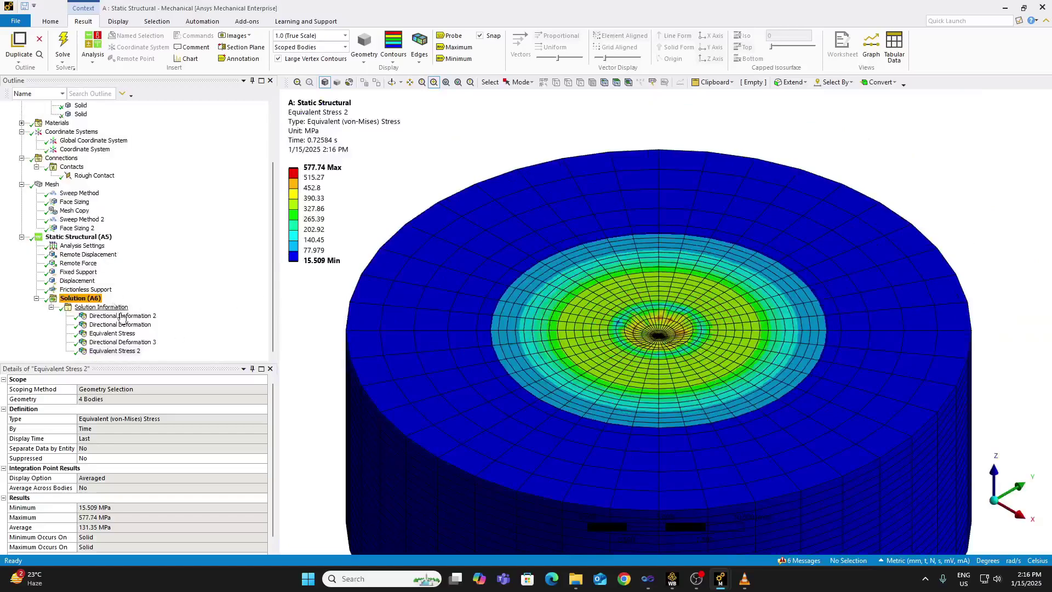
pyautogui.click(114, 351)
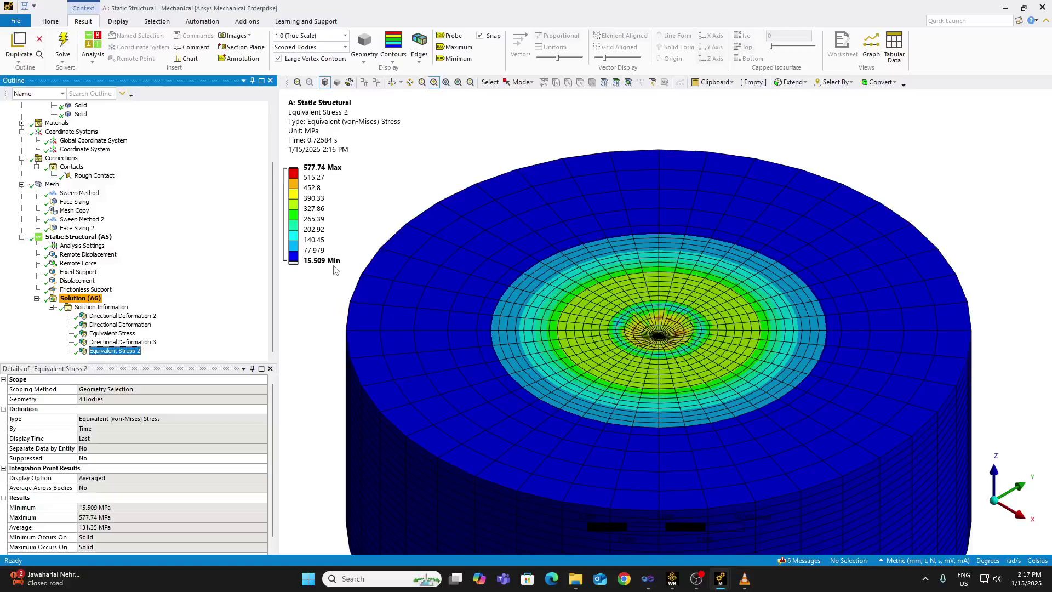
pyautogui.click(329, 167)
pyautogui.scroll(2, 674, 339)
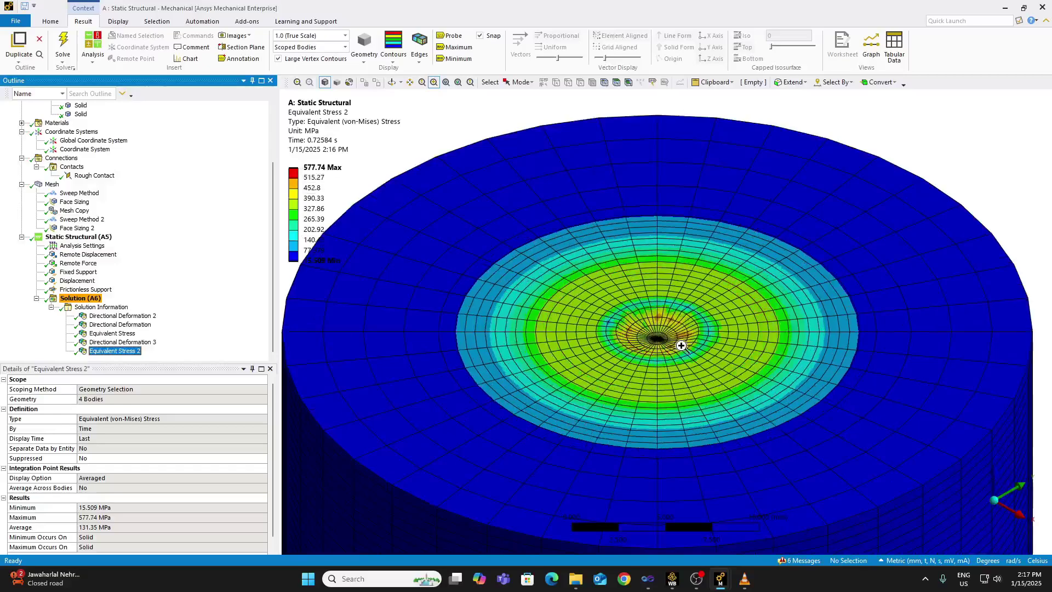
pyautogui.scroll(1, 678, 342)
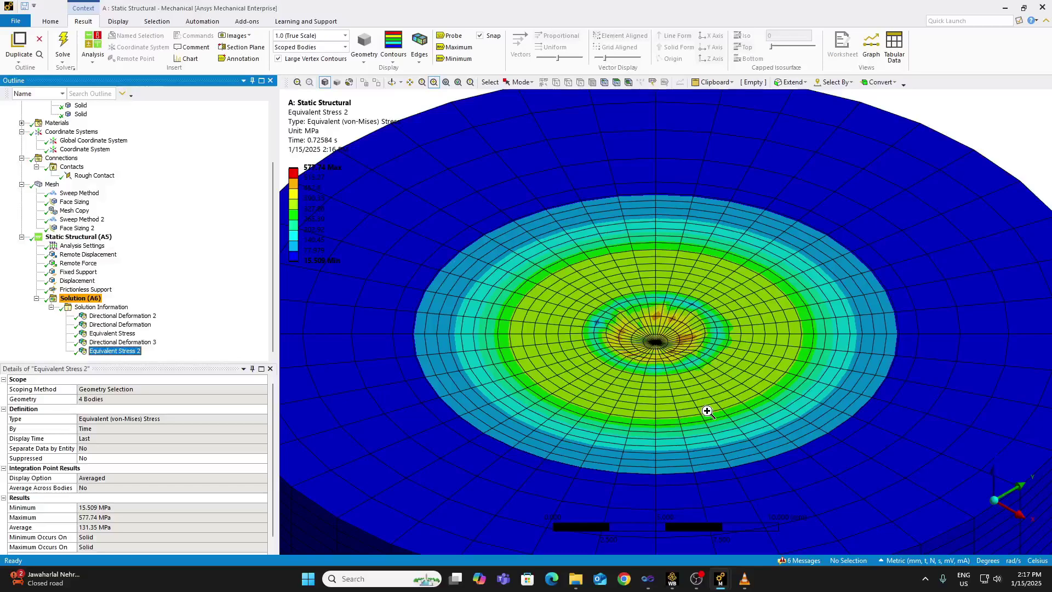
pyautogui.scroll(-3, 706, 410)
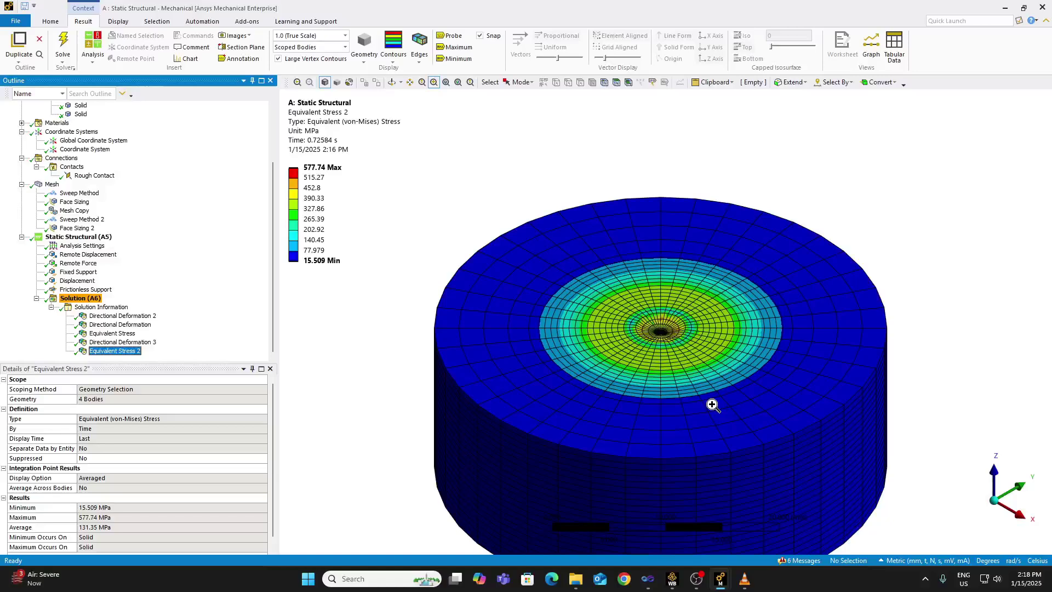
pyautogui.click(696, 578)
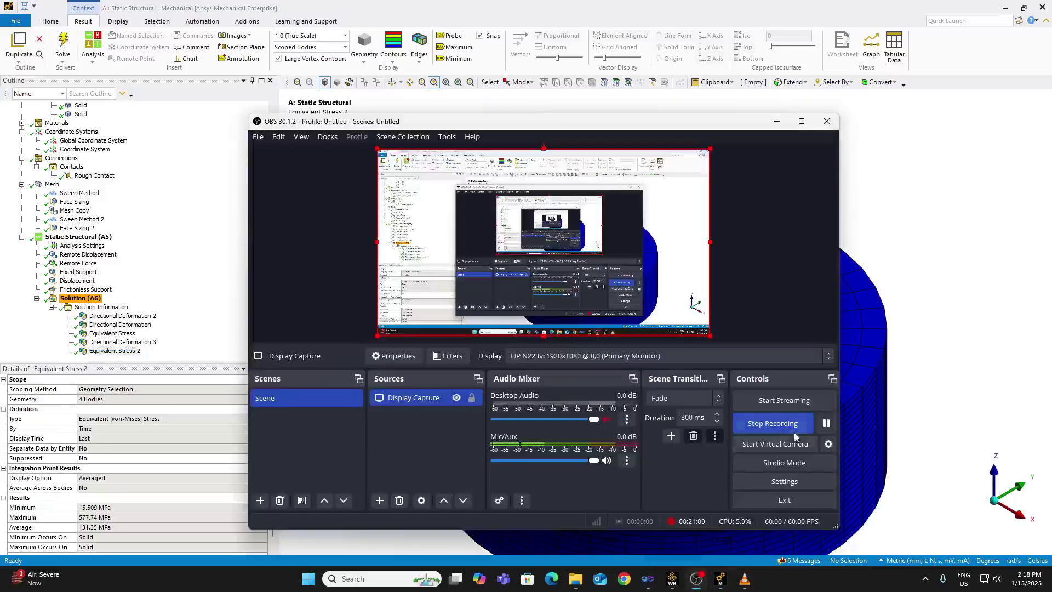
pyautogui.click(825, 423)
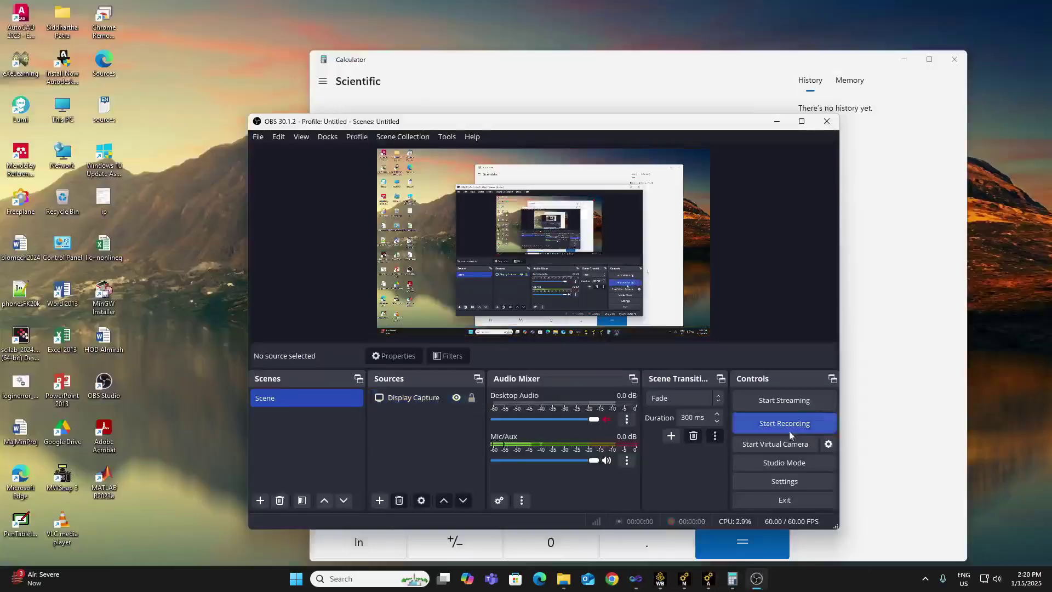
pyautogui.click(915, 283)
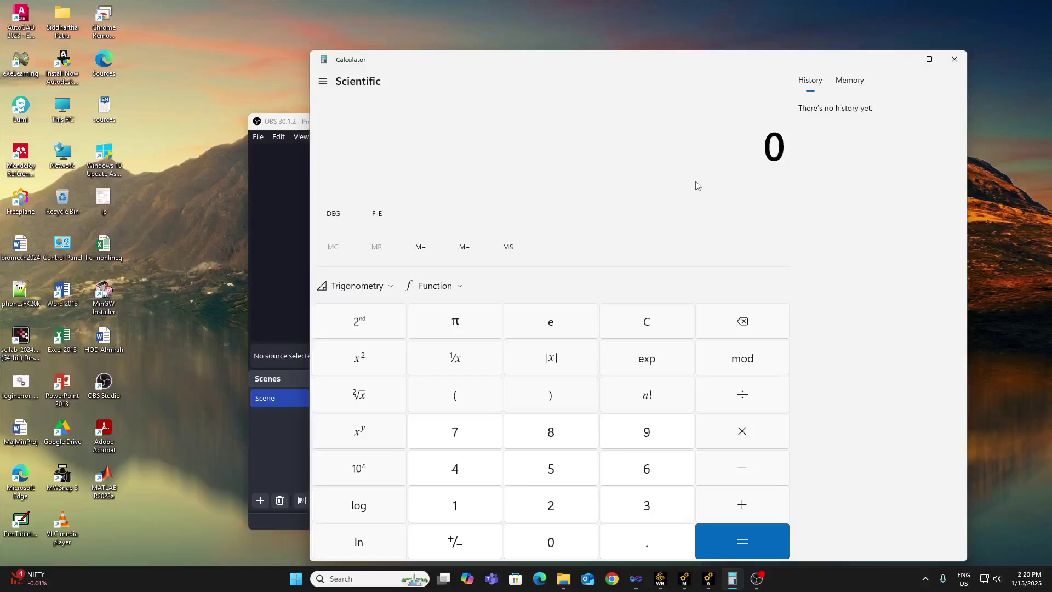
pyautogui.write('.7')
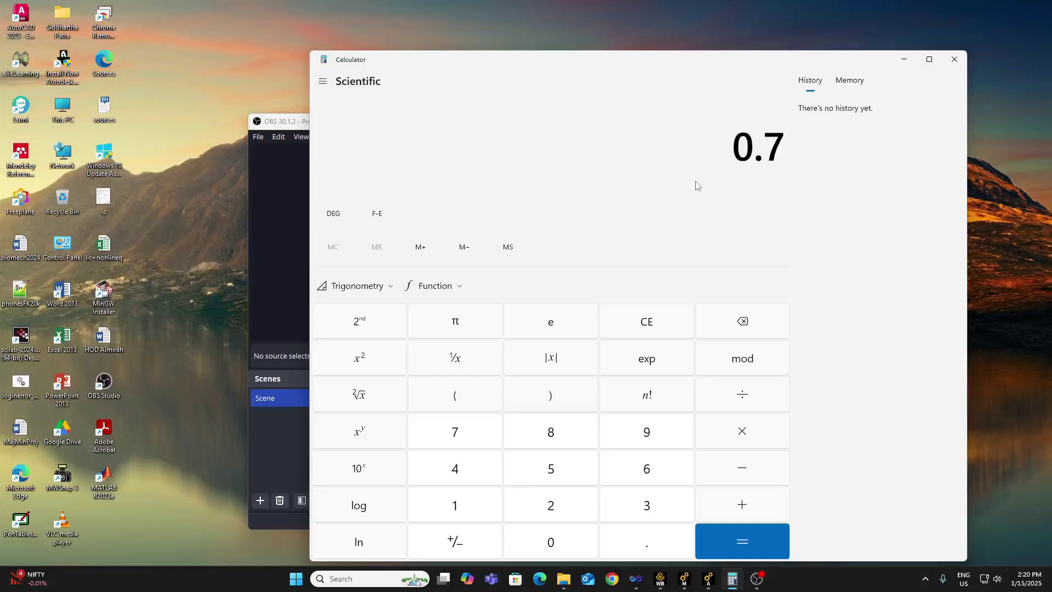
pyautogui.press('Escape')
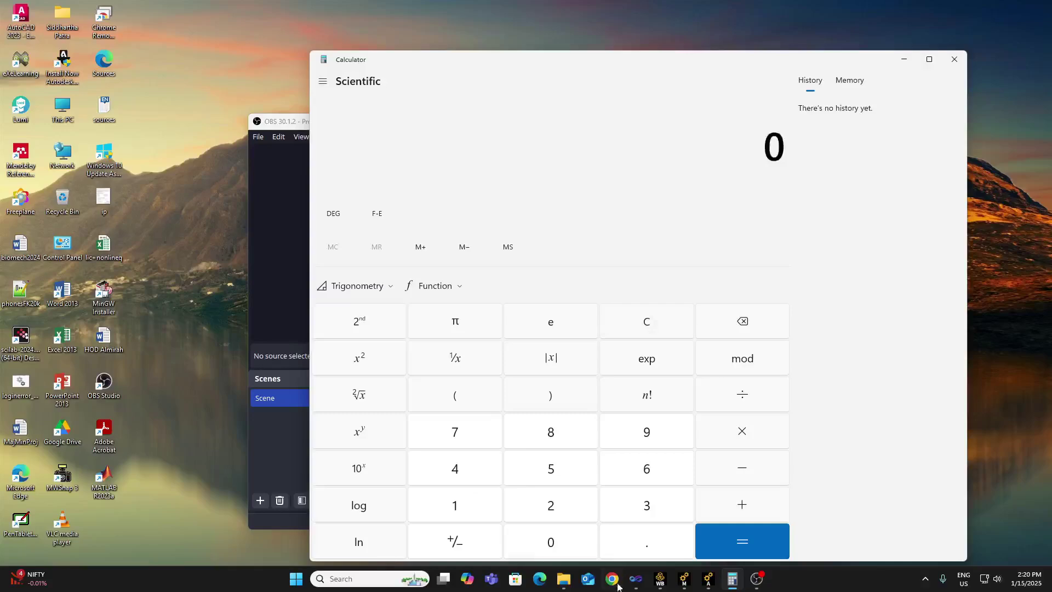
# Open Paint and enlarge the blank canvas to about 833 × 393 px.
pyautogui.click(365, 578)
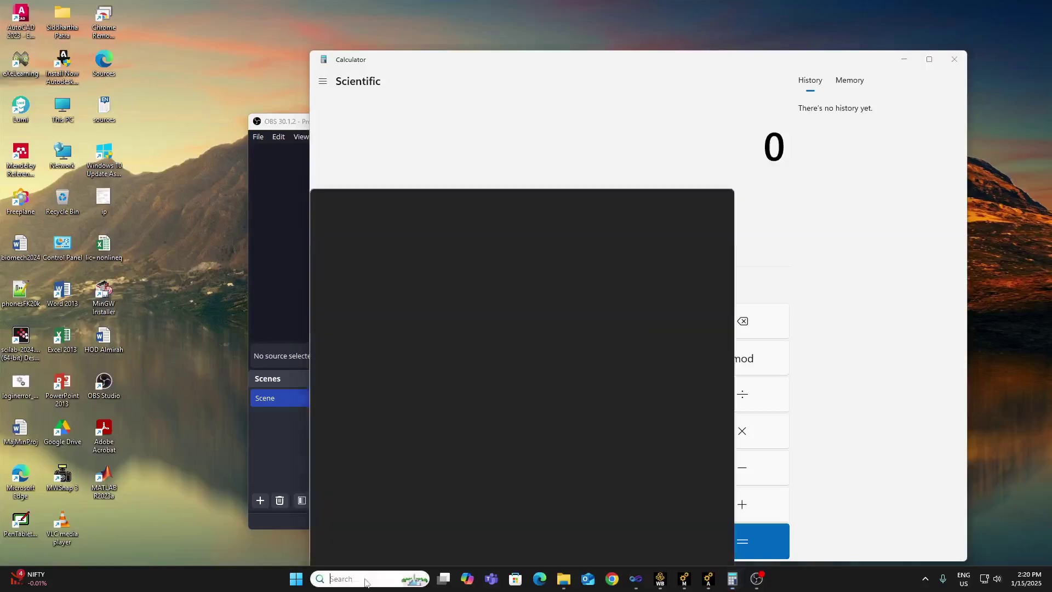
pyautogui.write('paint')
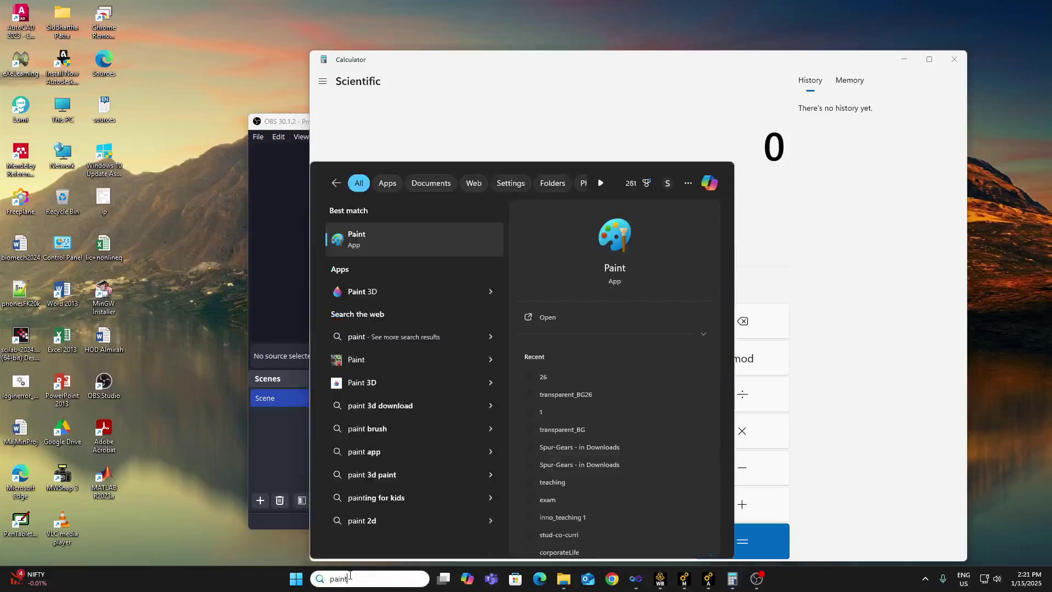
pyautogui.press('Return')
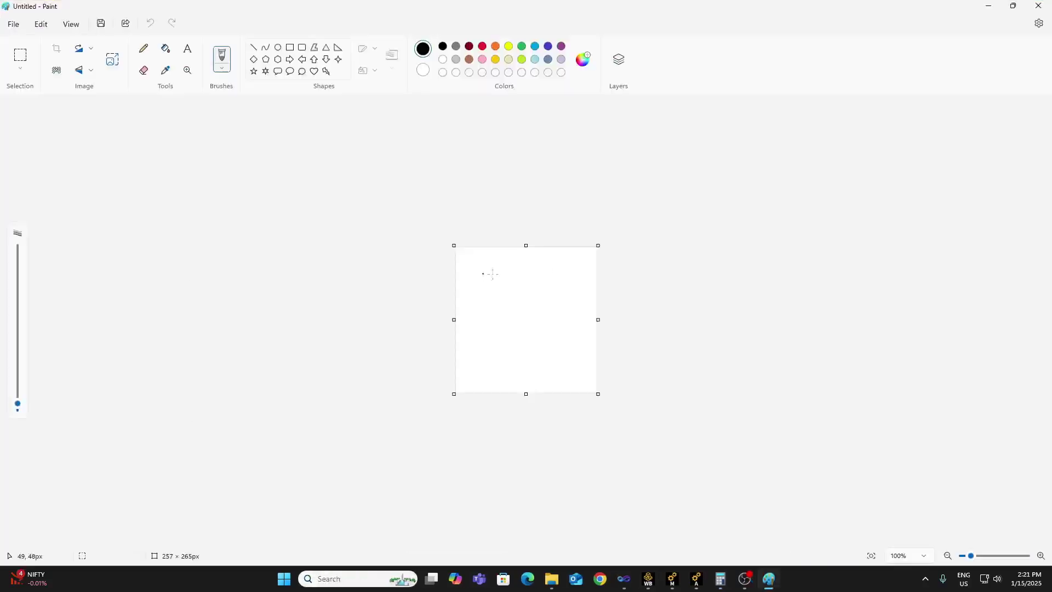
pyautogui.moveTo(452, 246); pyautogui.dragTo(142, 179)
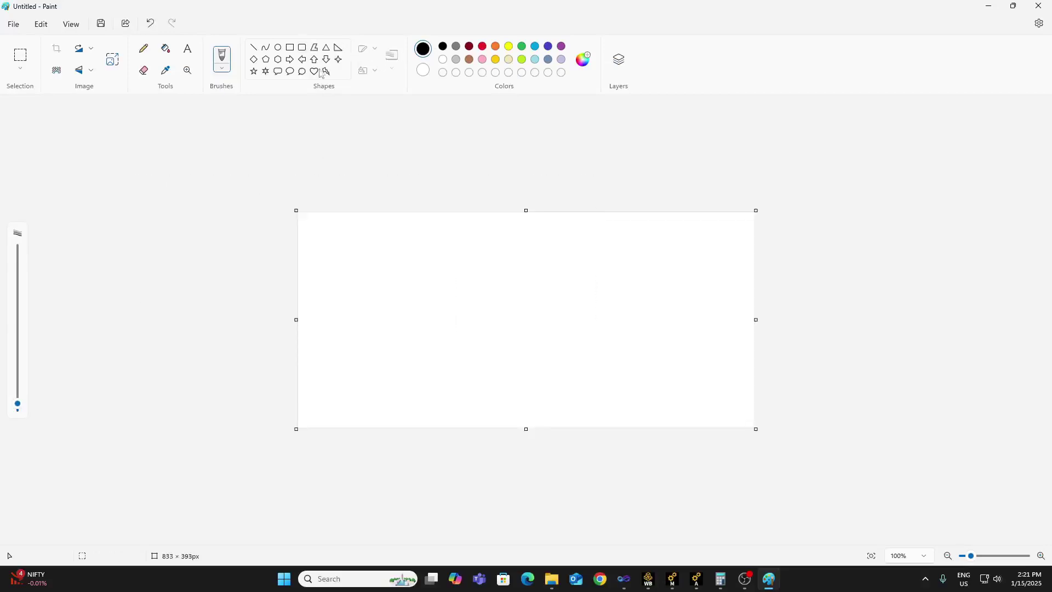
# Handwrite the Brinell hardness formula BHN = F / (π D h) on the canvas with the Pencil tool.
pyautogui.click(143, 48)
pyautogui.moveTo(374, 283)
pyautogui.mouseDown()
pyautogui.moveTo(384, 311)
pyautogui.moveTo(411, 281)
pyautogui.moveTo(392, 323)
pyautogui.mouseUp()
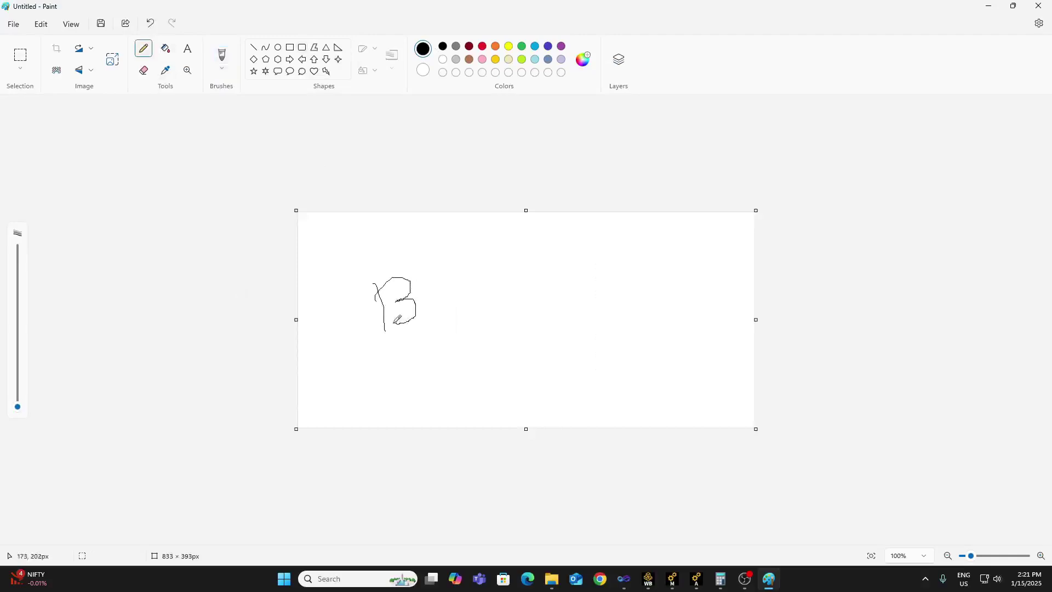
pyautogui.moveTo(426, 276)
pyautogui.mouseDown()
pyautogui.moveTo(433, 323)
pyautogui.moveTo(443, 295)
pyautogui.moveTo(454, 313)
pyautogui.moveTo(479, 303)
pyautogui.moveTo(483, 266)
pyautogui.moveTo(509, 296)
pyautogui.mouseUp()
pyautogui.moveTo(567, 239); pyautogui.dragTo(578, 275)
pyautogui.moveTo(567, 239)
pyautogui.mouseDown()
pyautogui.moveTo(591, 234)
pyautogui.moveTo(595, 251)
pyautogui.mouseUp()
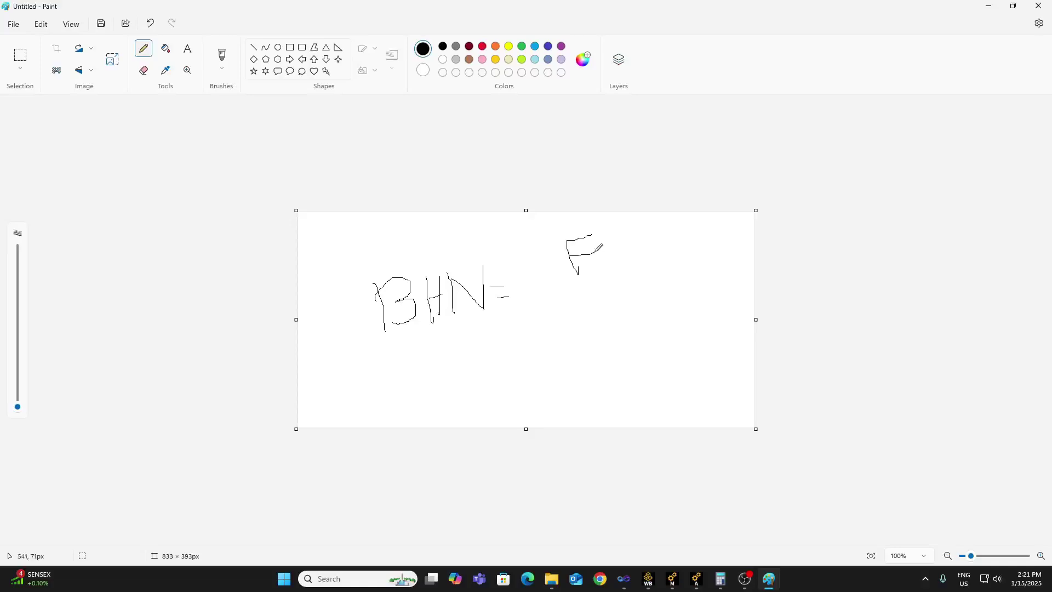
pyautogui.moveTo(536, 285); pyautogui.dragTo(670, 270)
pyautogui.moveTo(550, 298)
pyautogui.mouseDown()
pyautogui.moveTo(576, 293)
pyautogui.moveTo(559, 319)
pyautogui.moveTo(603, 314)
pyautogui.moveTo(619, 294)
pyautogui.moveTo(596, 315)
pyautogui.mouseUp()
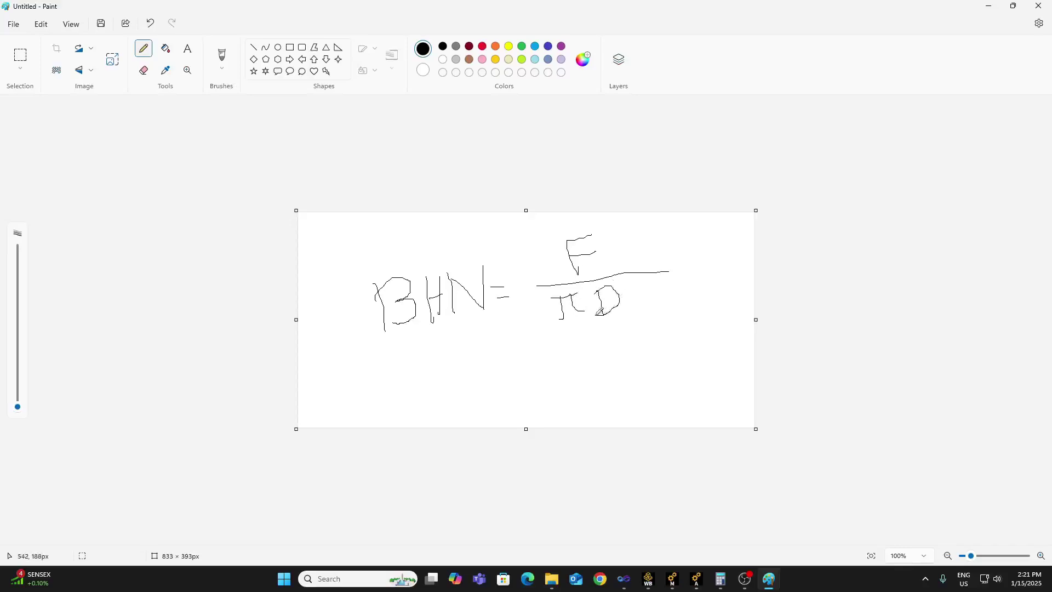
pyautogui.moveTo(626, 282)
pyautogui.mouseDown()
pyautogui.moveTo(633, 310)
pyautogui.moveTo(642, 295)
pyautogui.moveTo(661, 301)
pyautogui.mouseUp()
# Switch to Calculator, enter 3000 as the force, and arrange the Calculator and Paint windows side by side.
pyautogui.moveTo(739, 577)
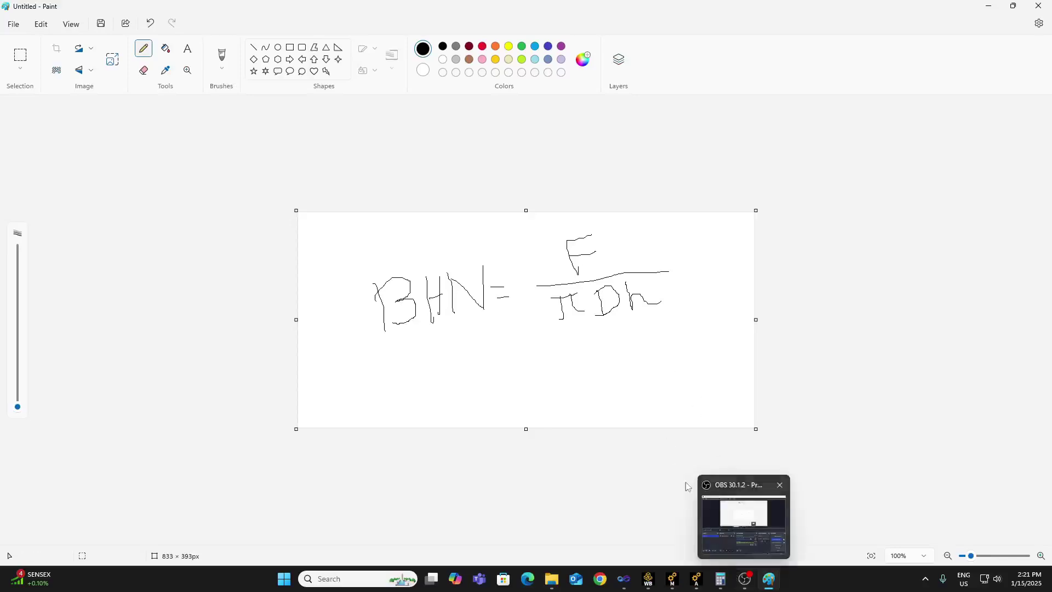
pyautogui.click(722, 579)
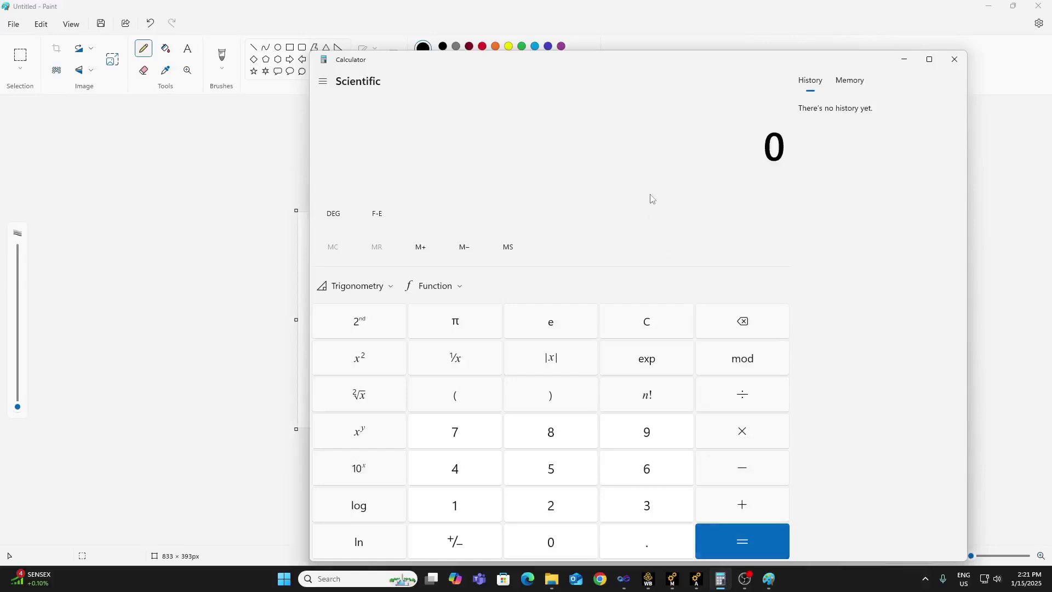
pyautogui.write('3000')
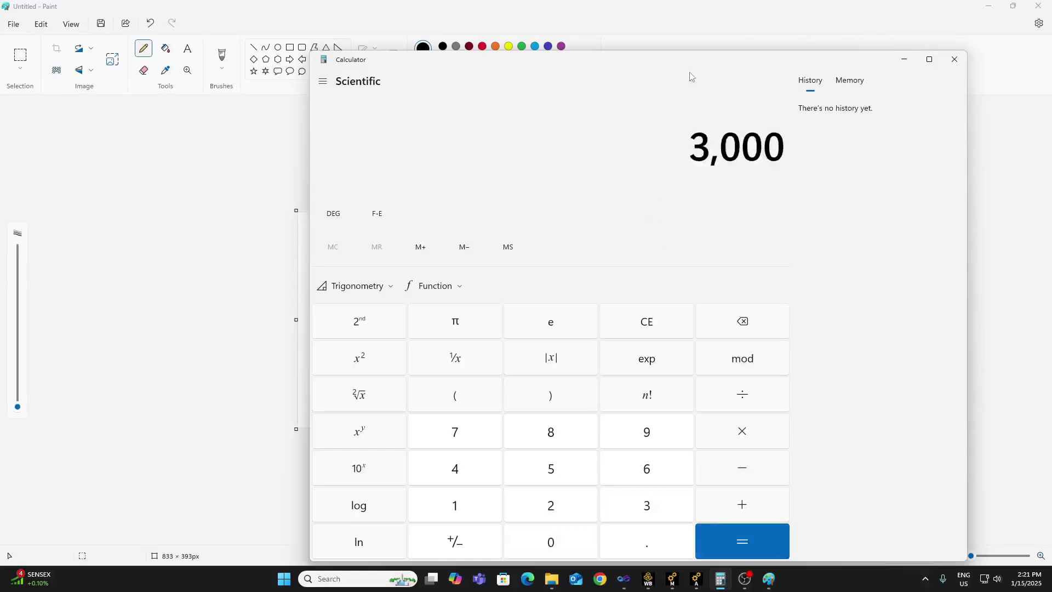
pyautogui.moveTo(730, 64)
pyautogui.mouseDown()
pyautogui.moveTo(765, 63)
pyautogui.moveTo(1050, 155)
pyautogui.mouseUp()
pyautogui.click(110, 171)
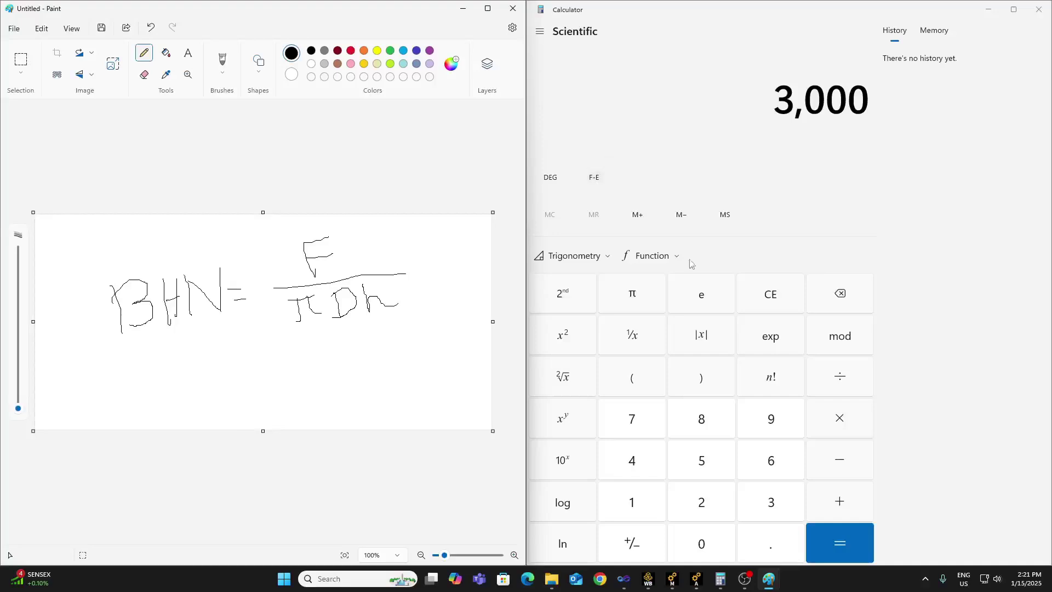
# Calculate the Brinell hardness by dividing the entered force by 3.1416, by 10 and by 0.7.
pyautogui.click(720, 126)
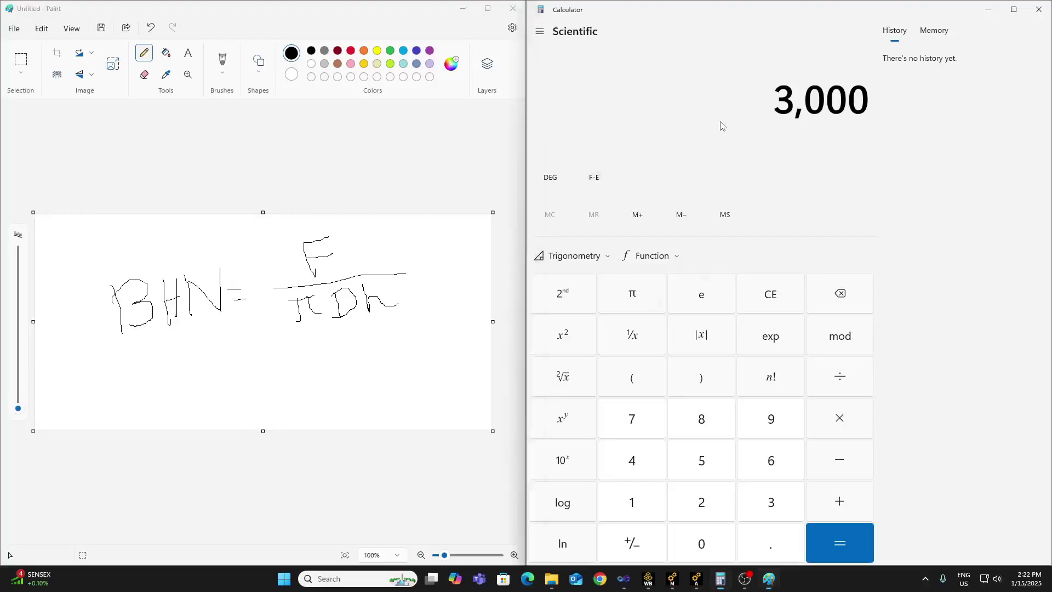
pyautogui.press('/')
pyautogui.write('3')
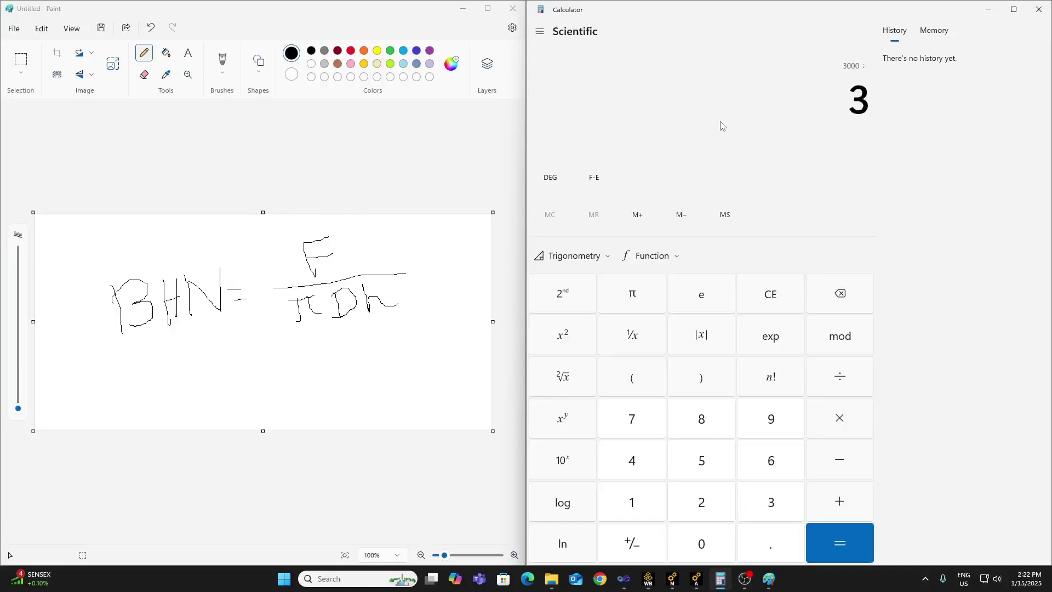
pyautogui.write('.1416')
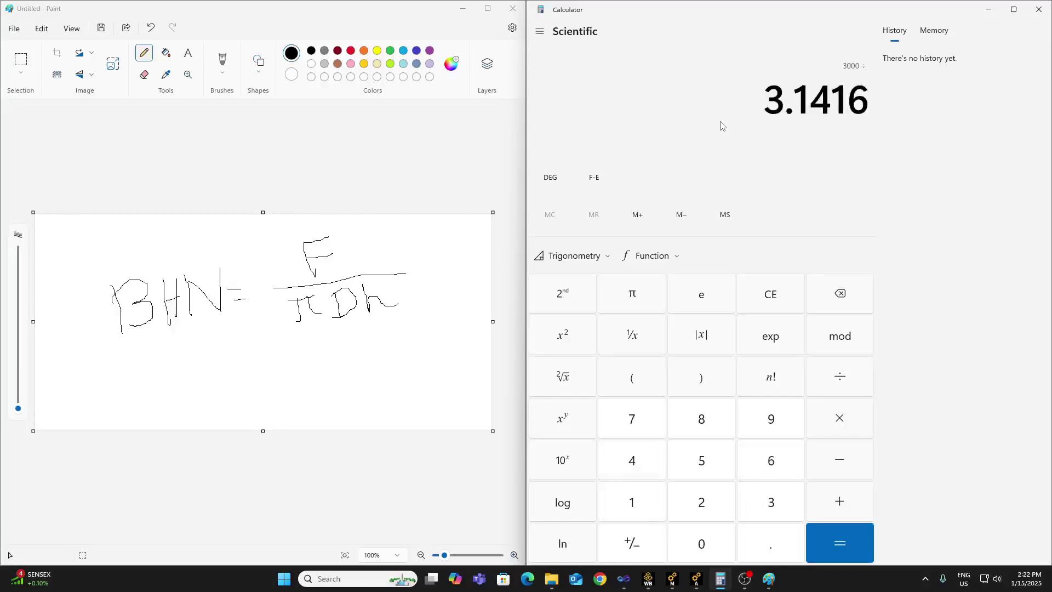
pyautogui.press('/')
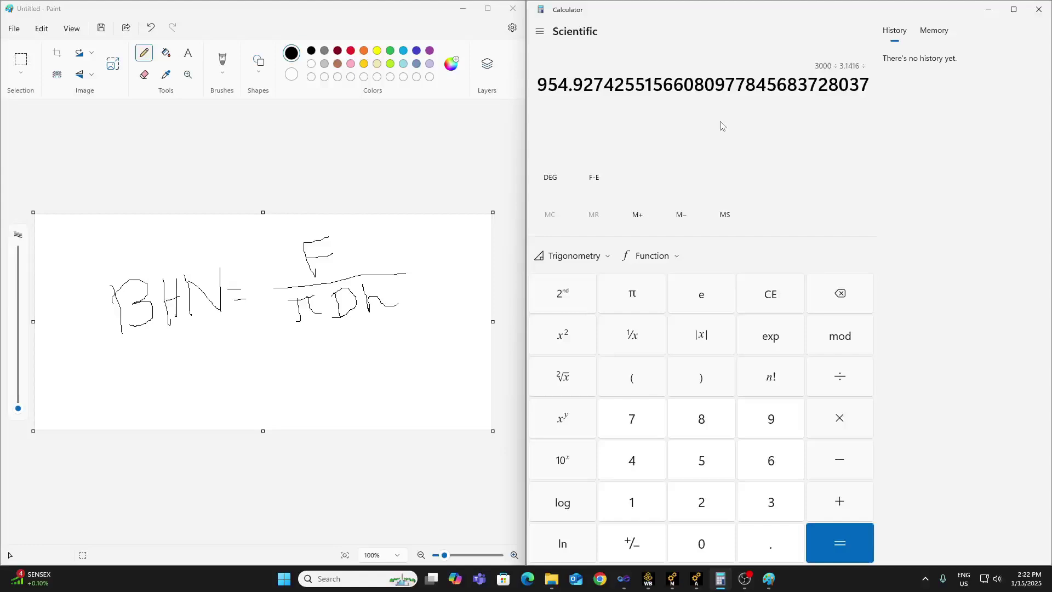
pyautogui.write('10')
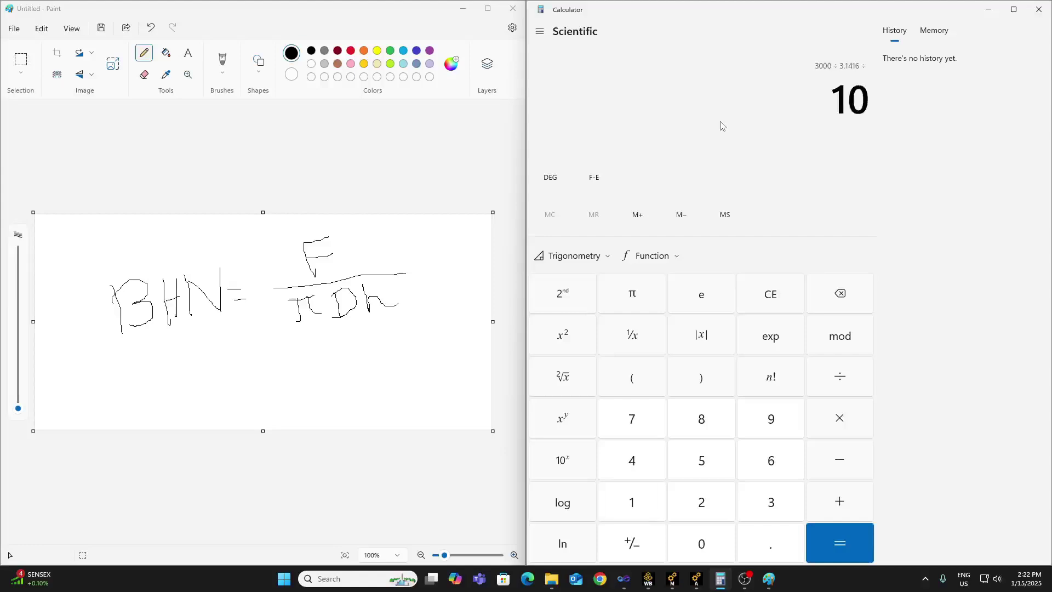
pyautogui.press('/')
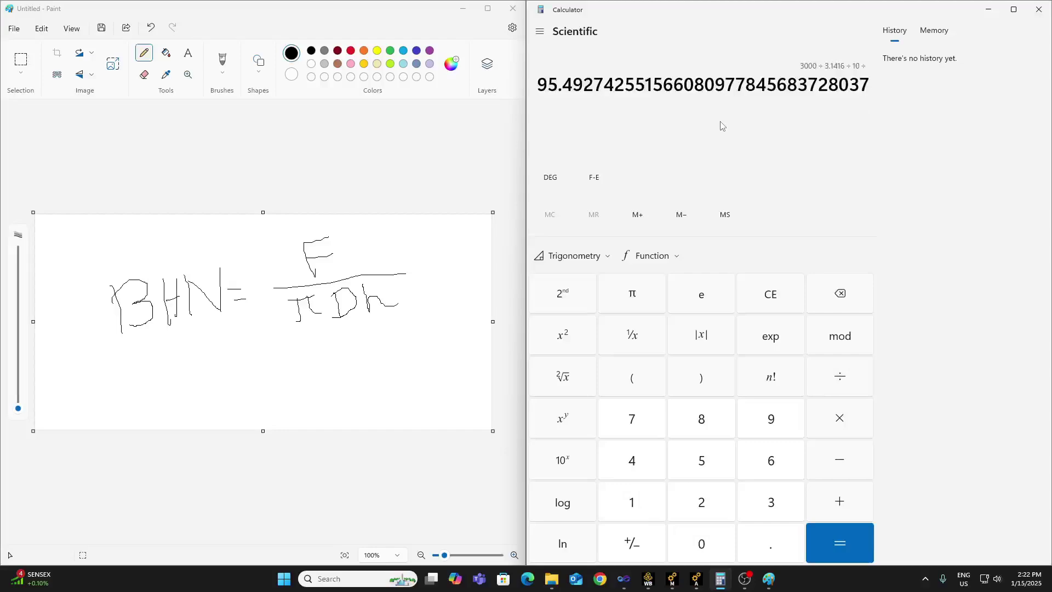
pyautogui.write('0.7')
pyautogui.press('Return')
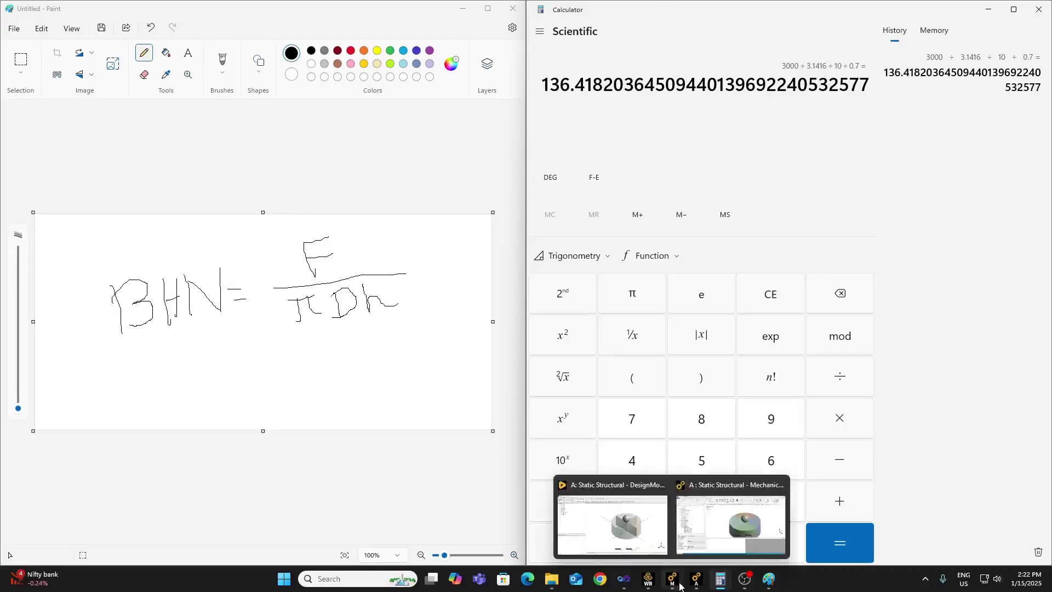
# Switch to Workbench and open the Static Structural system's Engineering Data to review the MS material's properties.
pyautogui.click(648, 578)
pyautogui.doubleClick(209, 129)
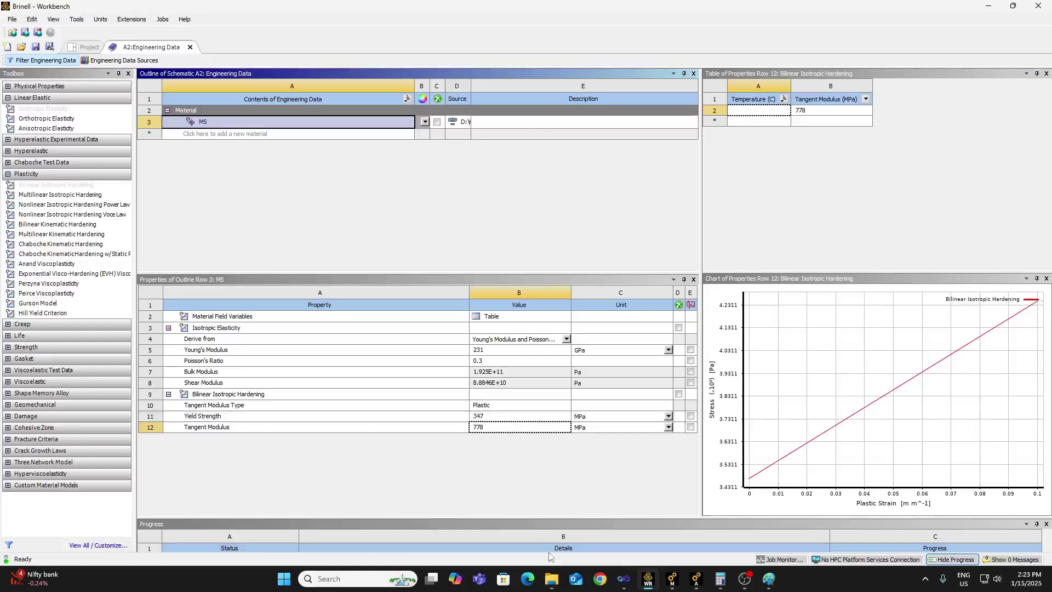
# Switch to Chrome, search Google for "bhn of mild steel", and expand the AI overview.
pyautogui.click(600, 579)
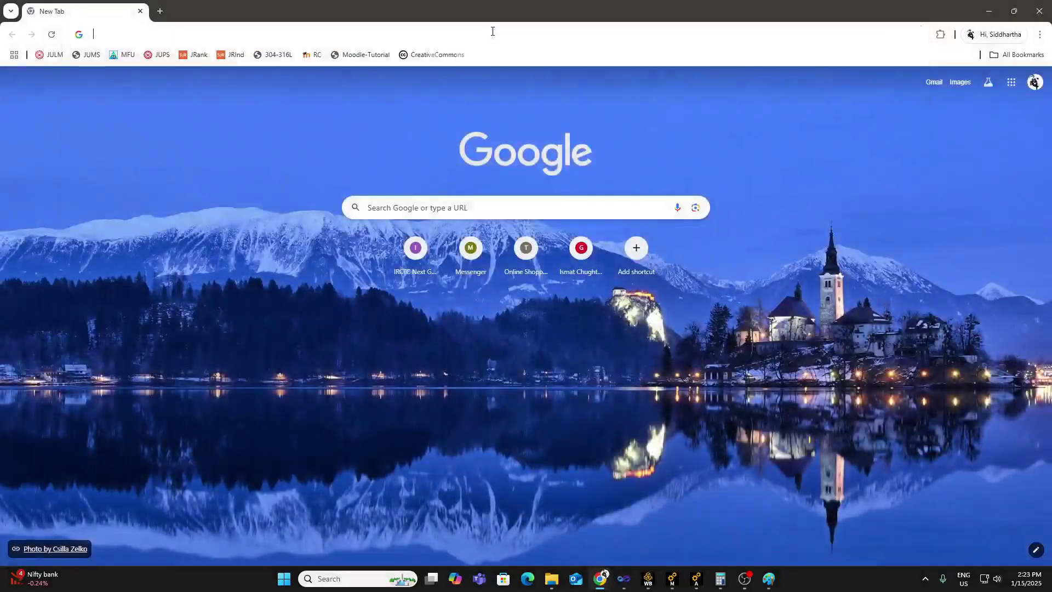
pyautogui.click(492, 31)
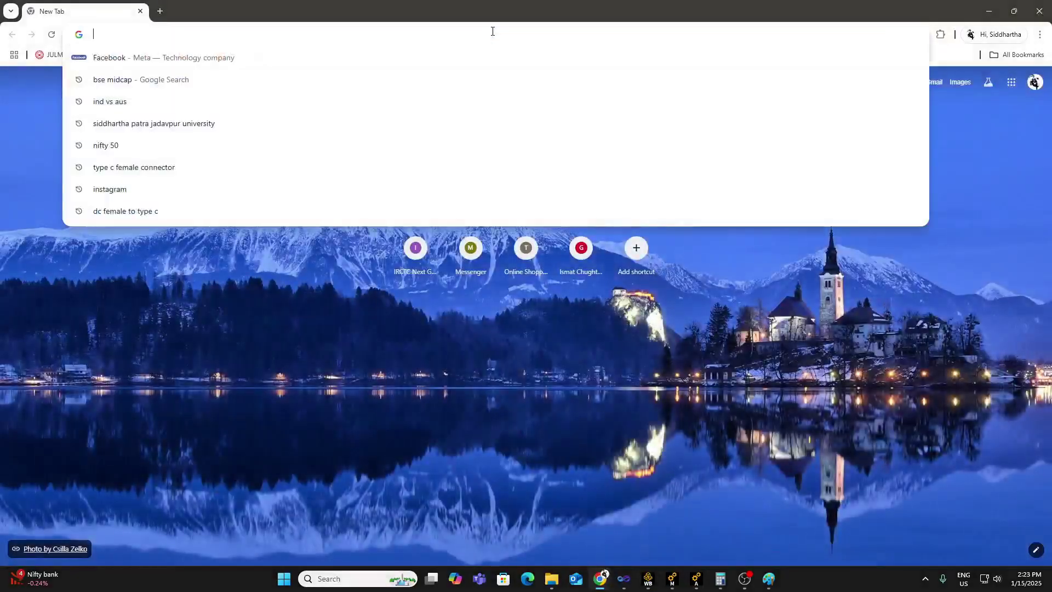
pyautogui.write('bhn ')
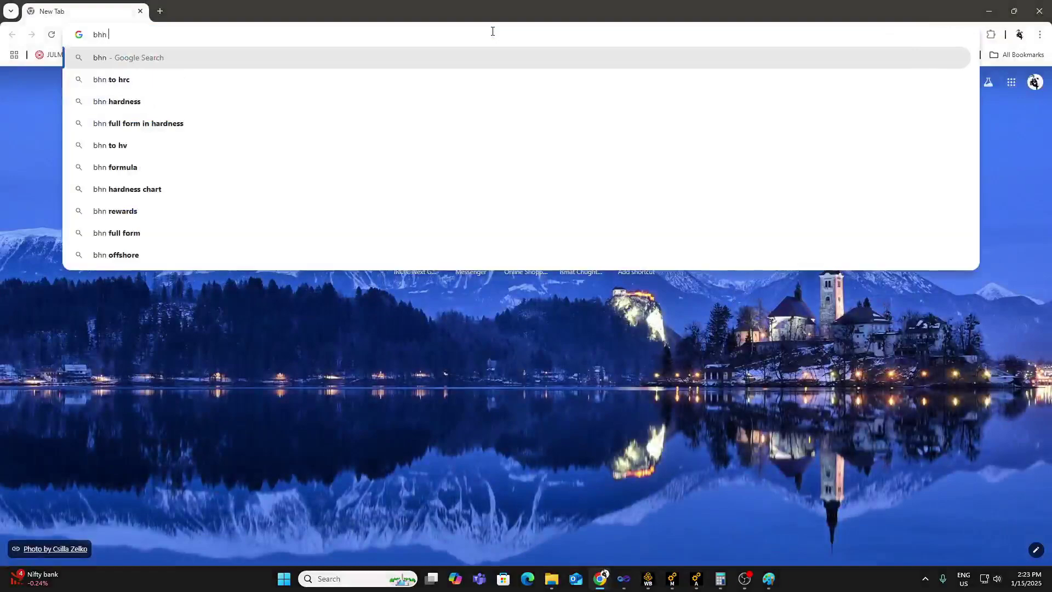
pyautogui.write('of')
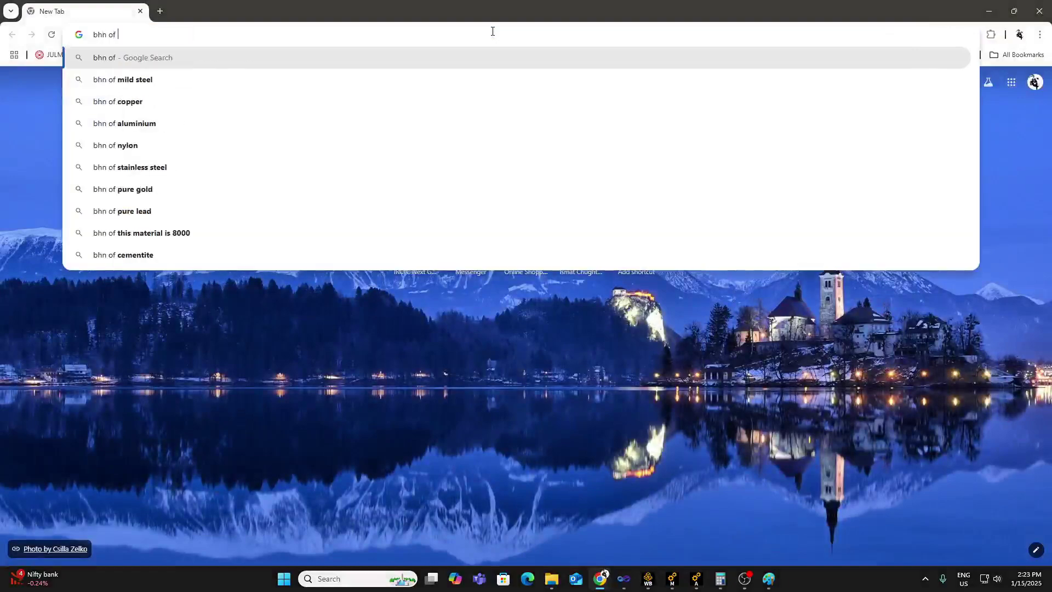
pyautogui.press('Down')
pyautogui.press('Return')
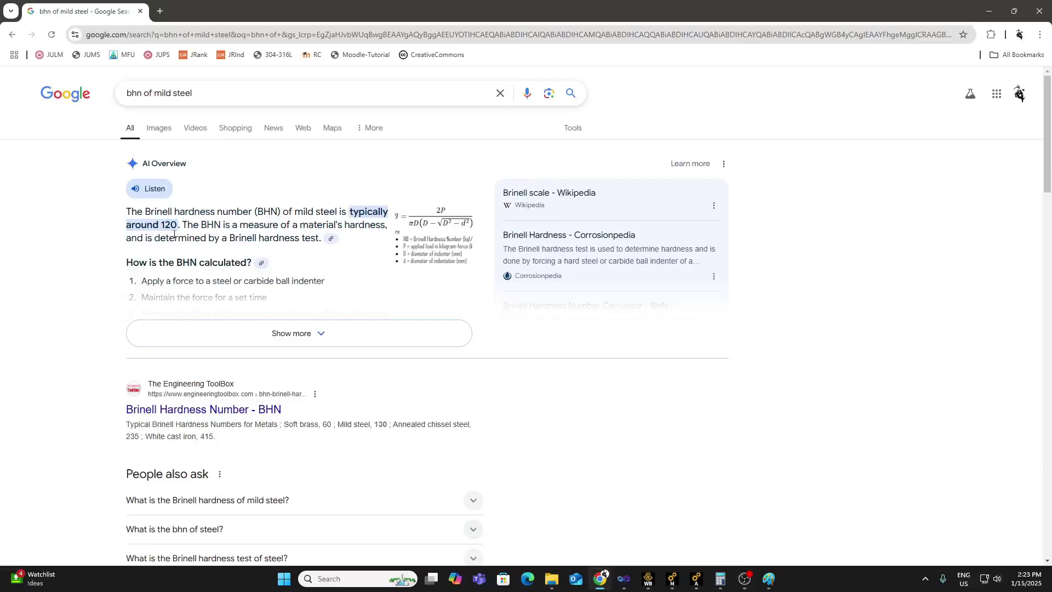
pyautogui.click(317, 333)
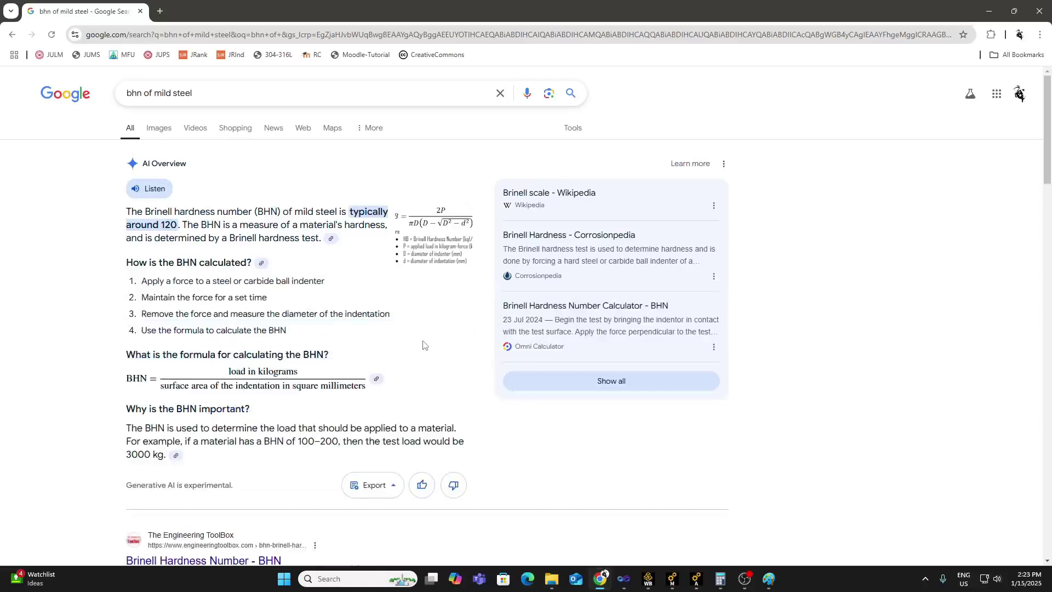
# Open the Engineering ToolBox Brinell hardness page, highlight the mild steel row, and bring up Calculator to compare it with the computed hardness.
pyautogui.scroll(-5, 423, 345)
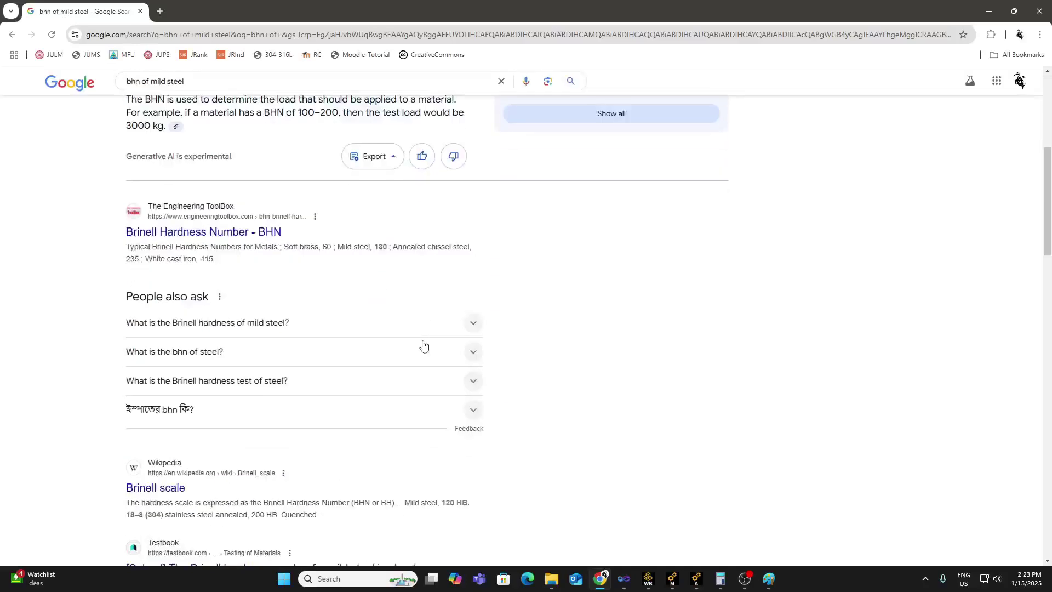
pyautogui.click(258, 233)
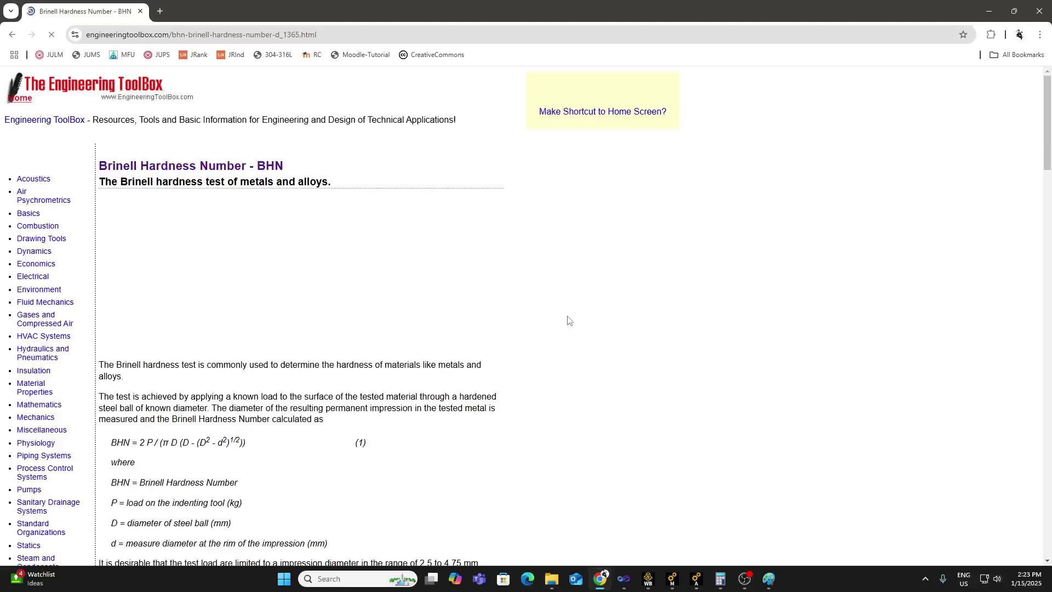
pyautogui.scroll(-5, 572, 339)
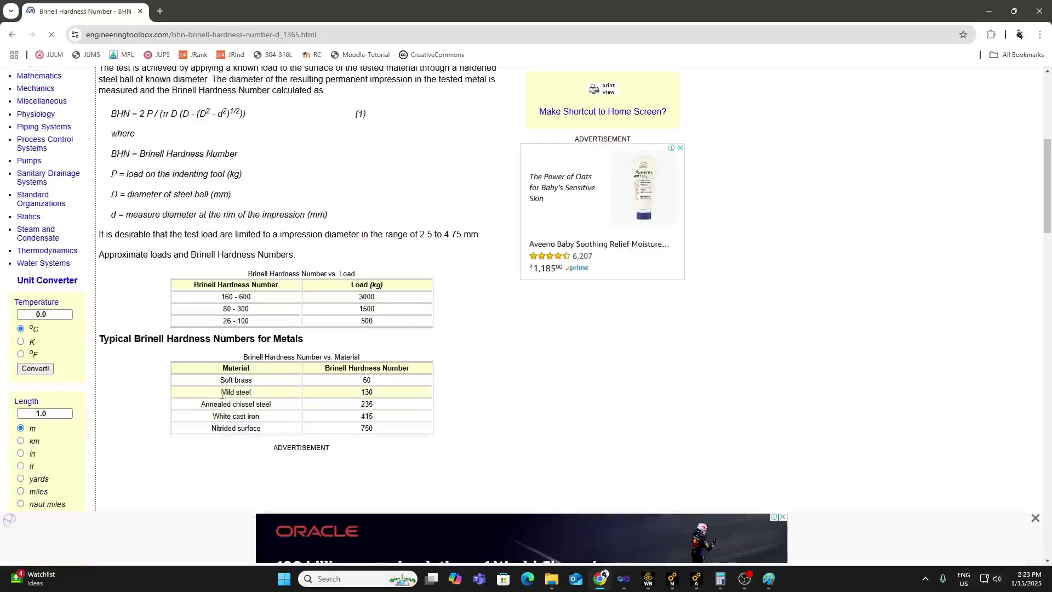
pyautogui.moveTo(222, 394); pyautogui.dragTo(378, 397)
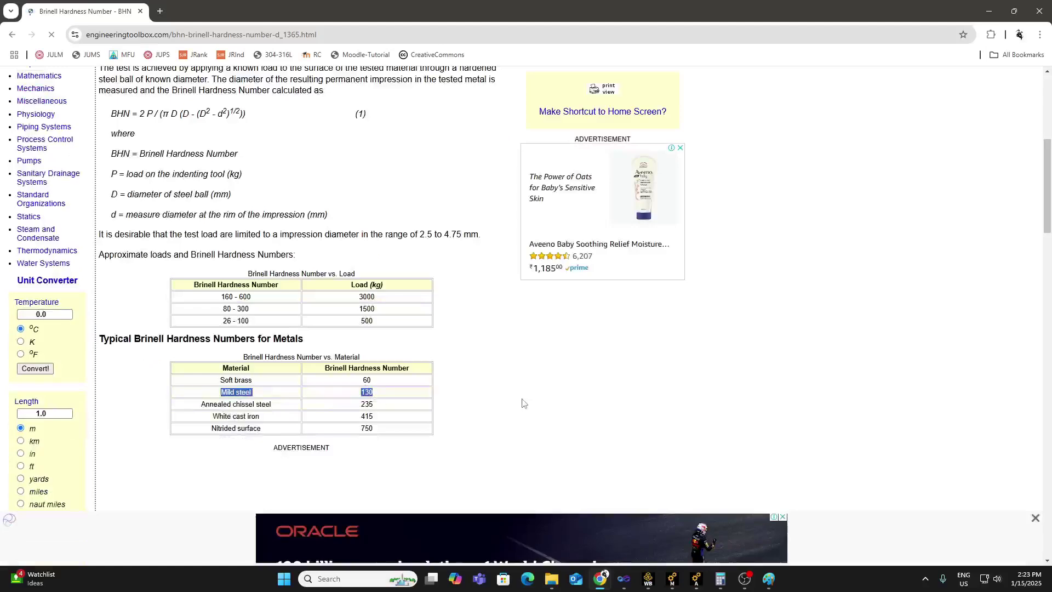
pyautogui.click(727, 579)
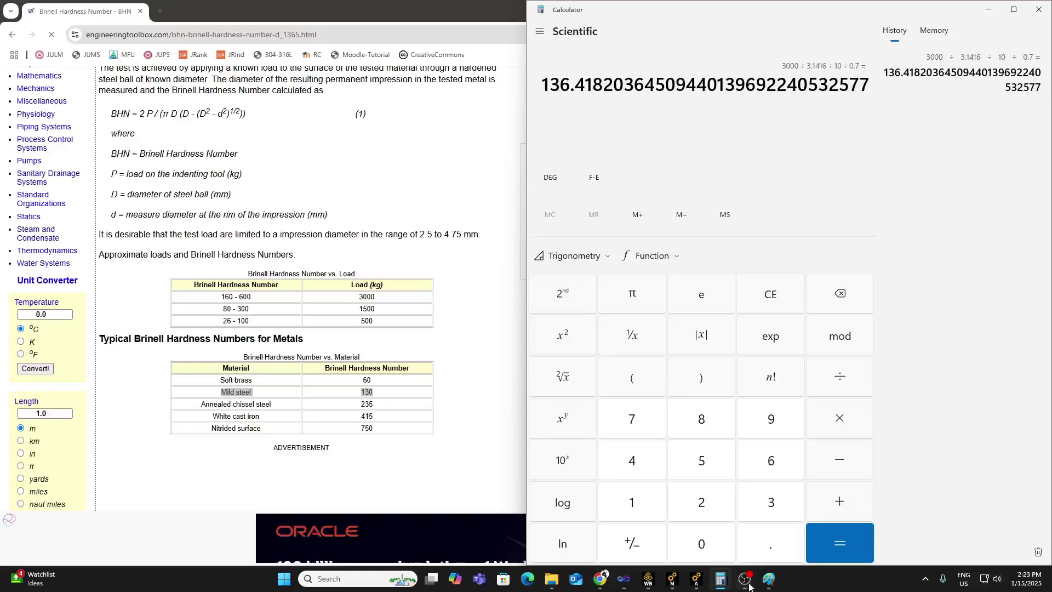
pyautogui.moveTo(750, 586)
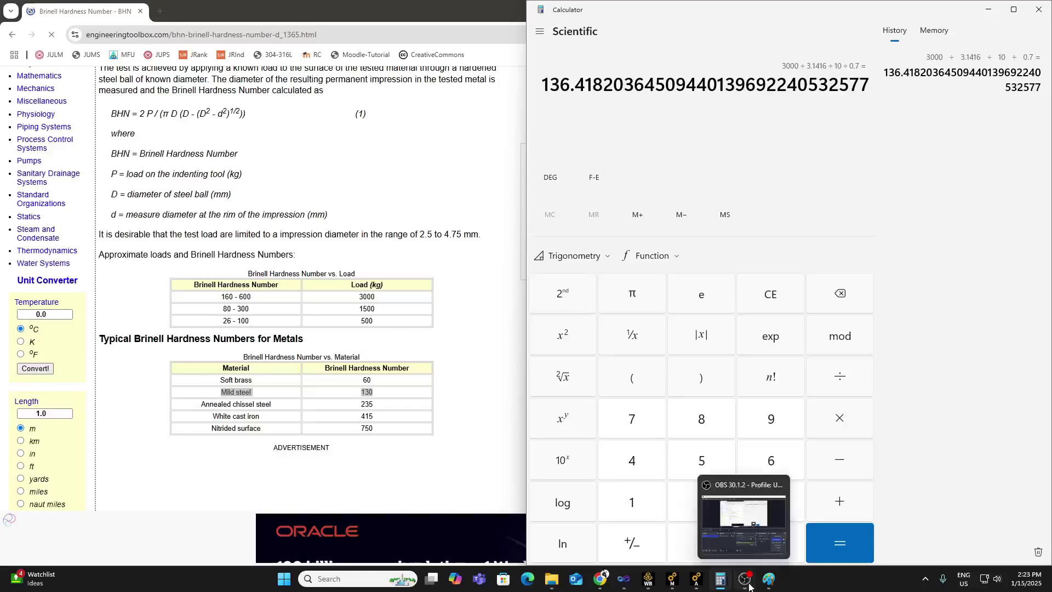